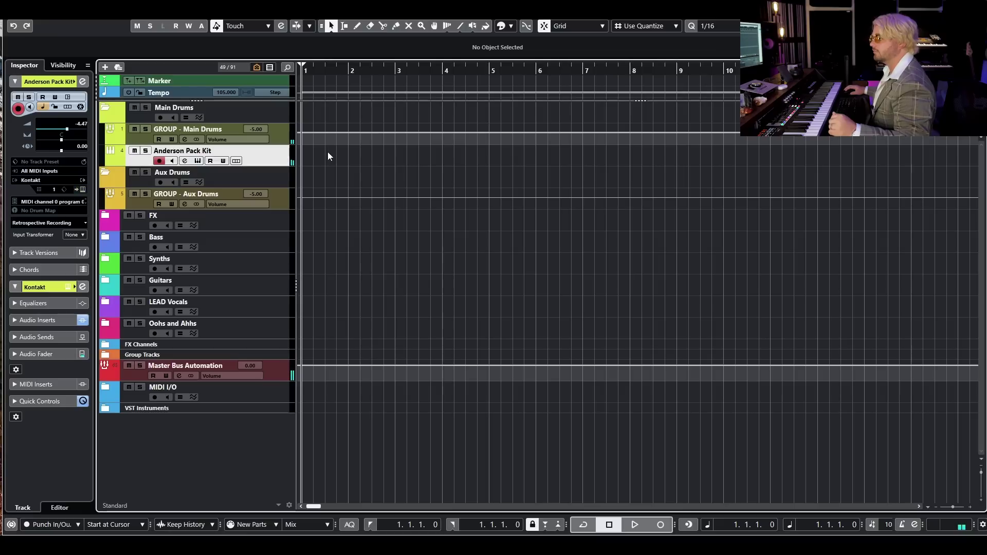
Draw a MIDI part on the Anderson Pack Kit track, starting at bar 1
key(8)
drag(304, 158, 676, 169)
key(1)
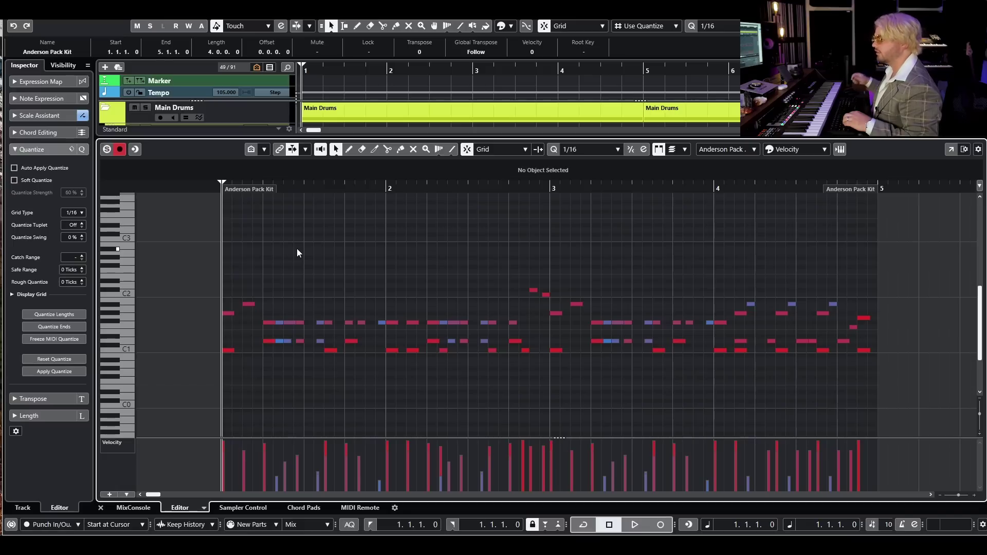
Play back the four-bar drum pattern in the Key Editor from bar 1
drag(275, 303, 285, 319)
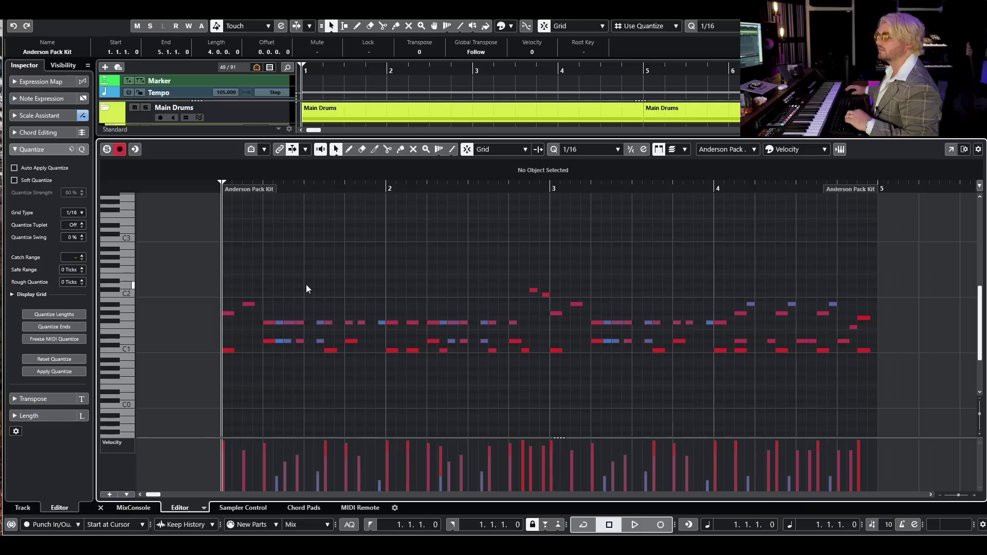
key(space)
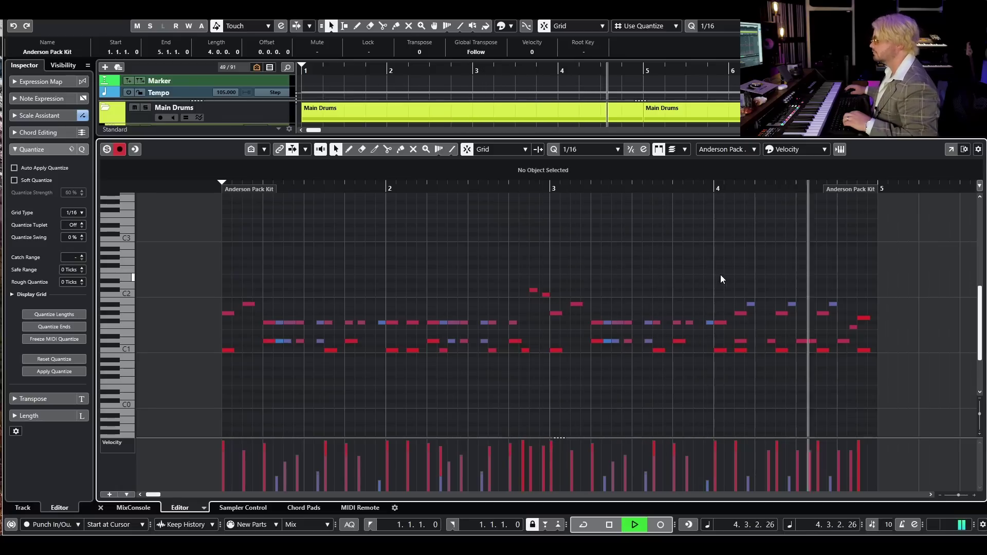
key(space)
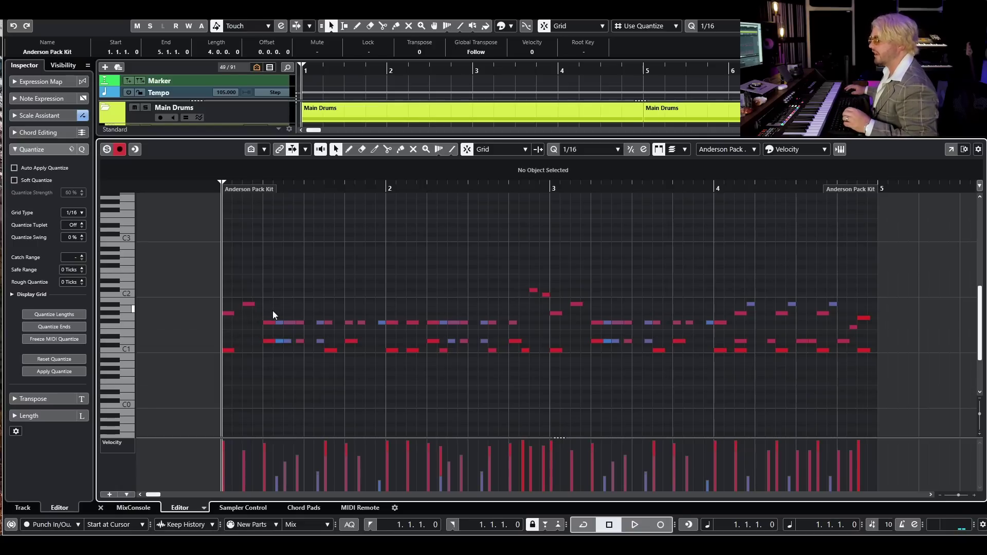
Set the quantize grid type to 1/16 T and play the drum pattern back with its hi-hat notes selected
click(73, 212)
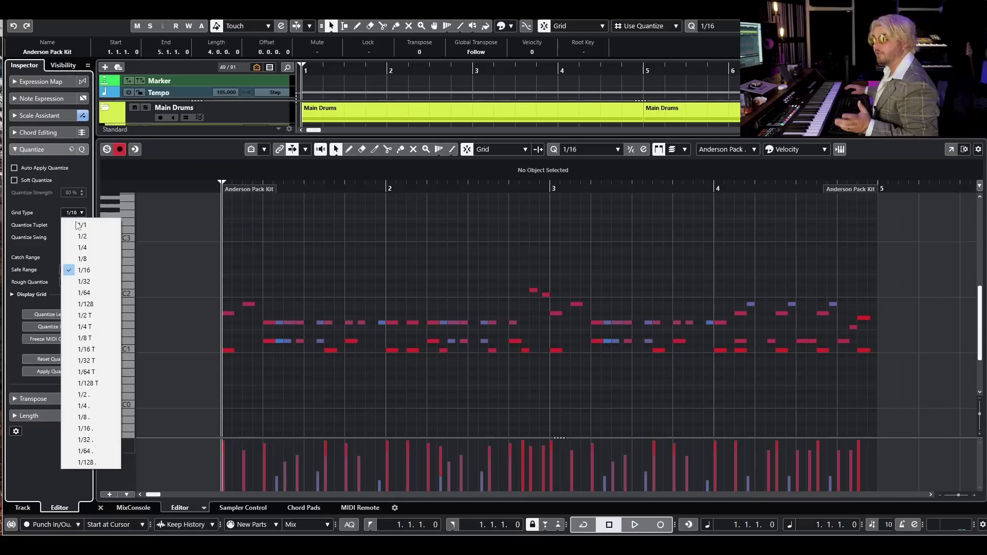
click(99, 351)
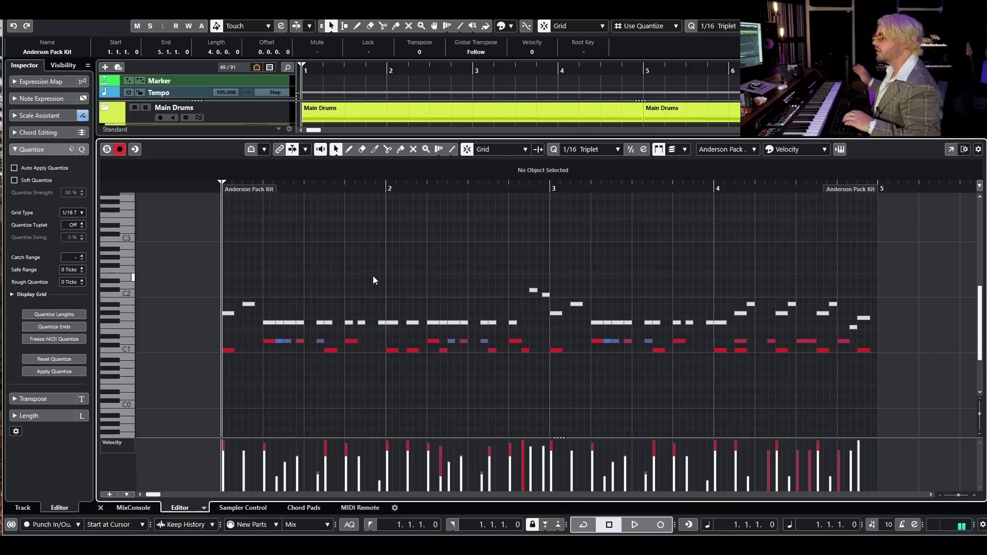
key(space)
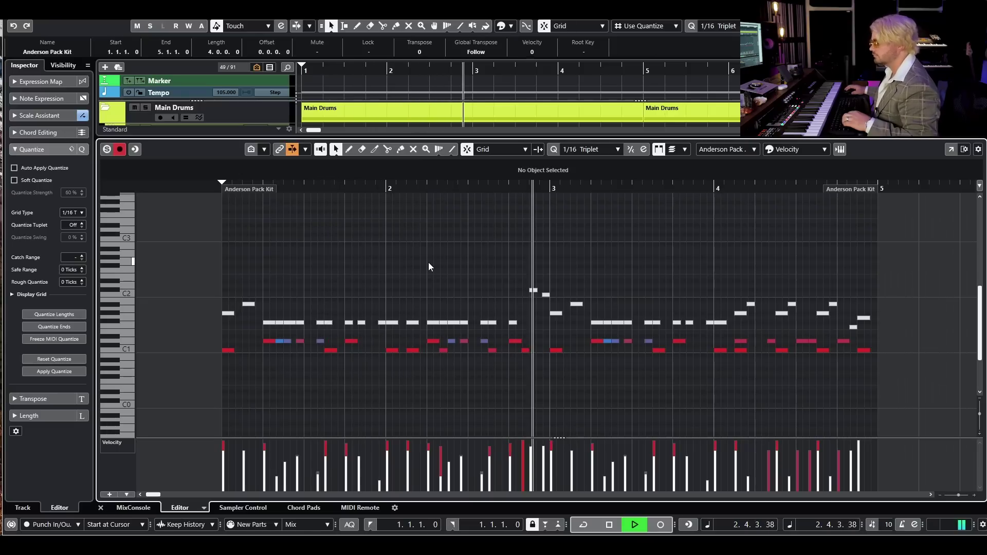
key(space)
scroll(520, 249, left, 2)
click(520, 248)
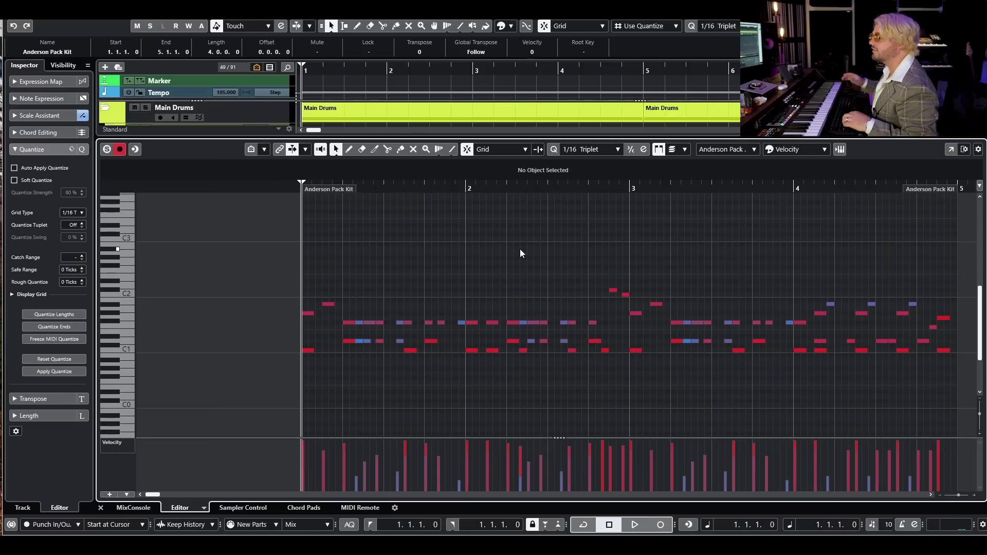
Examine how the F#1 hi-hat and D1 snare notes on beat 2 of bar 1 line up with the triplet grid
scroll(391, 297, up, 4)
click(336, 323)
drag(366, 301, 375, 323)
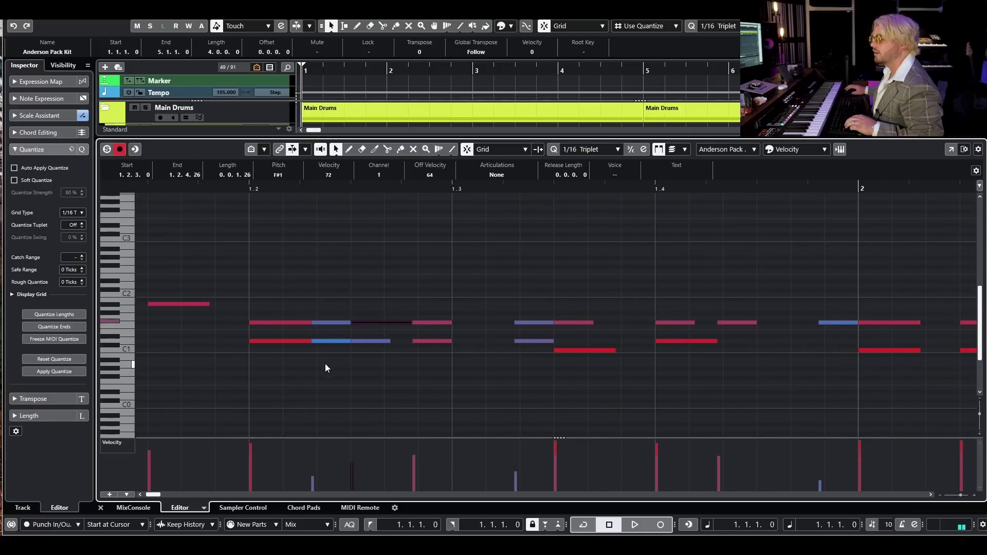
click(344, 341)
scroll(432, 354, up, 4)
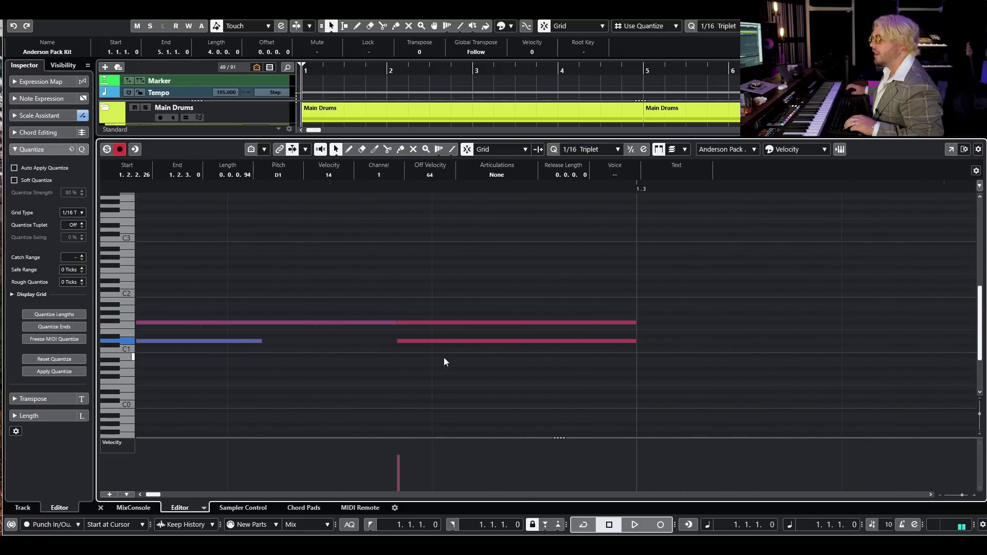
drag(455, 289, 538, 359)
scroll(617, 350, down, 6)
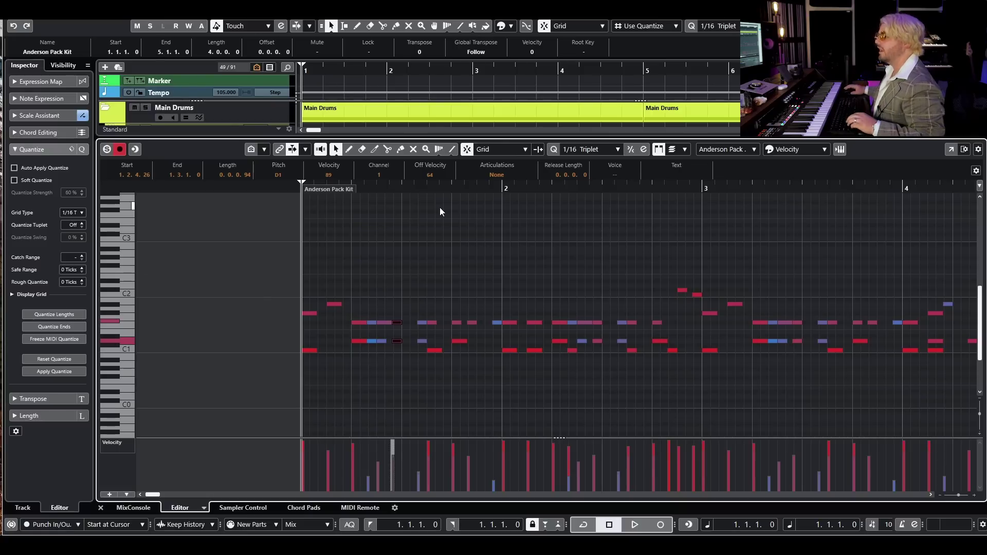
scroll(433, 267, down, 2)
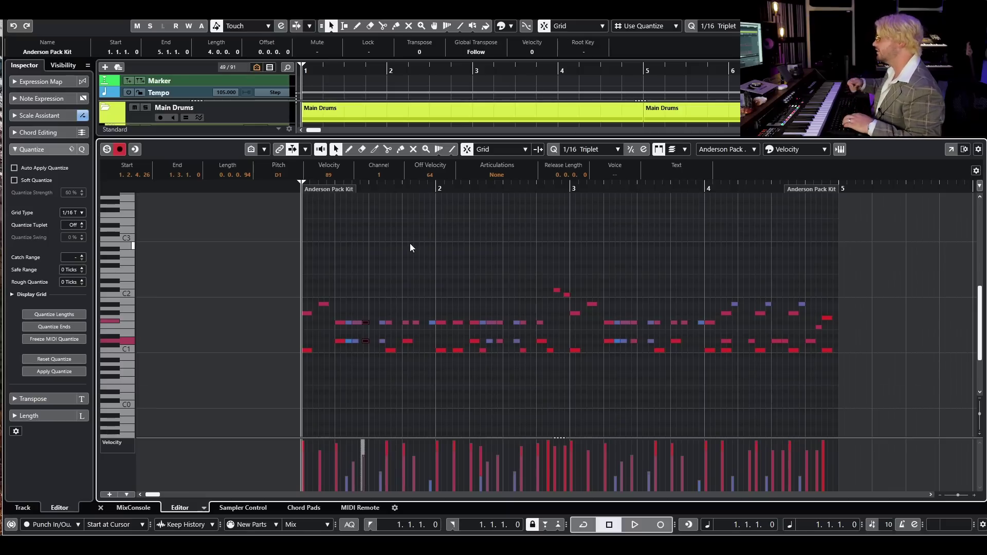
Position the playback cursor at 3.4.1 and listen to the drum pattern through the end of bar 4
click(705, 186)
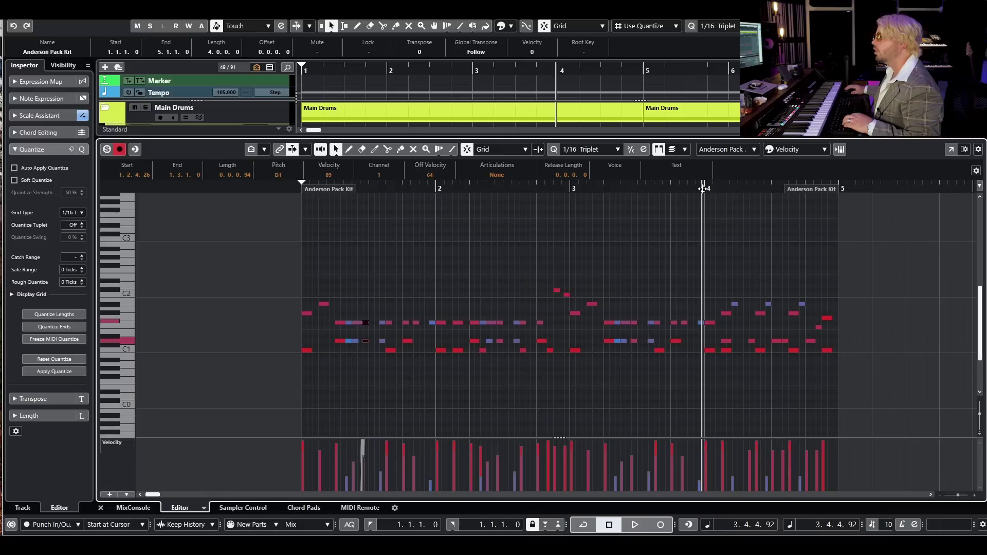
click(682, 188)
click(672, 189)
click(672, 190)
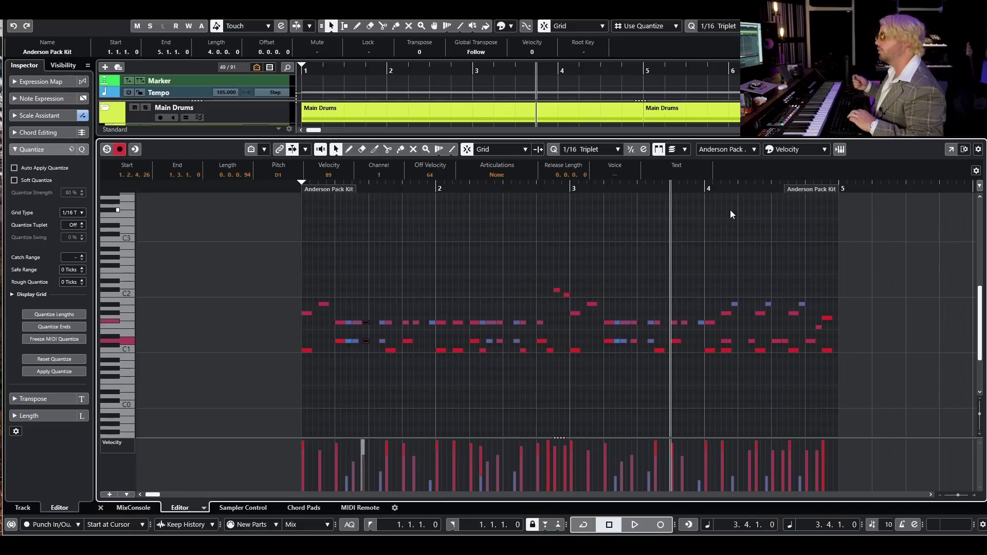
key(space)
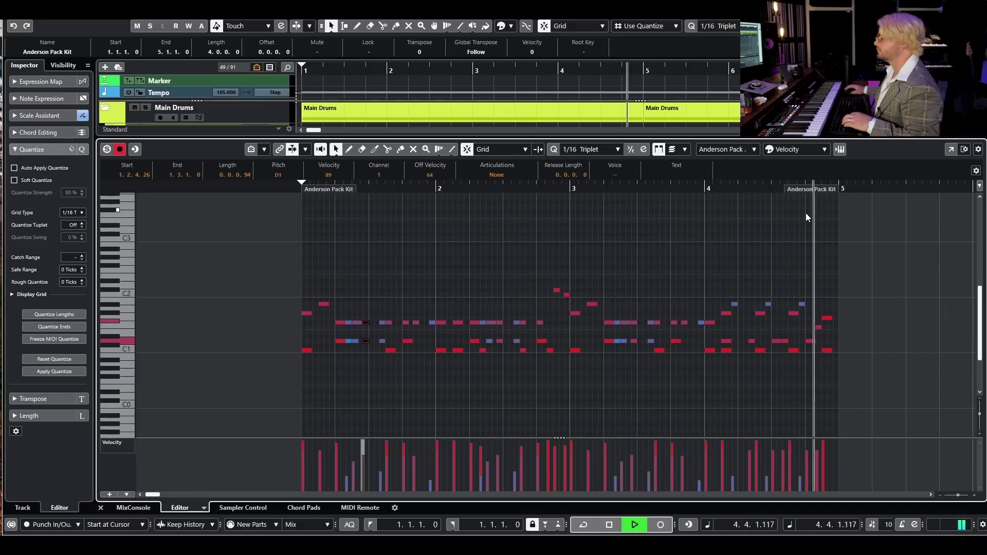
key(space)
Inspect the D1 snare note just after beat 2 of bar 4 and replay the passage from 3.4.1
scroll(775, 253, up, 3)
scroll(653, 268, down, 2)
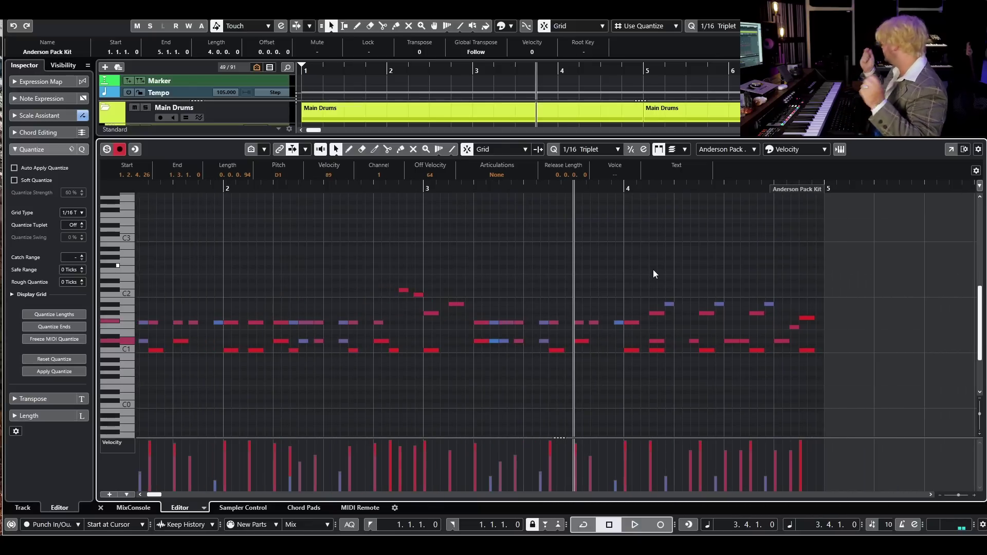
click(686, 347)
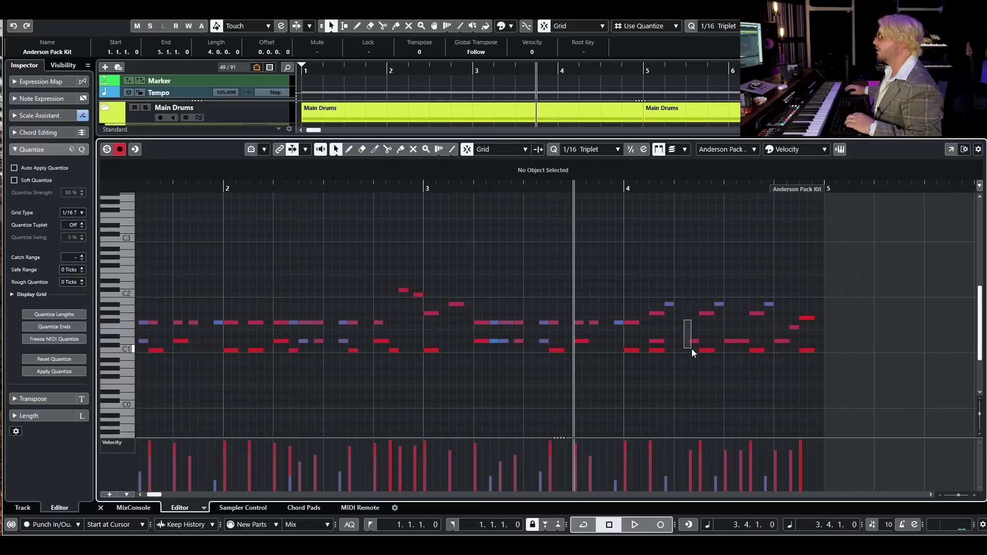
double_click(691, 341)
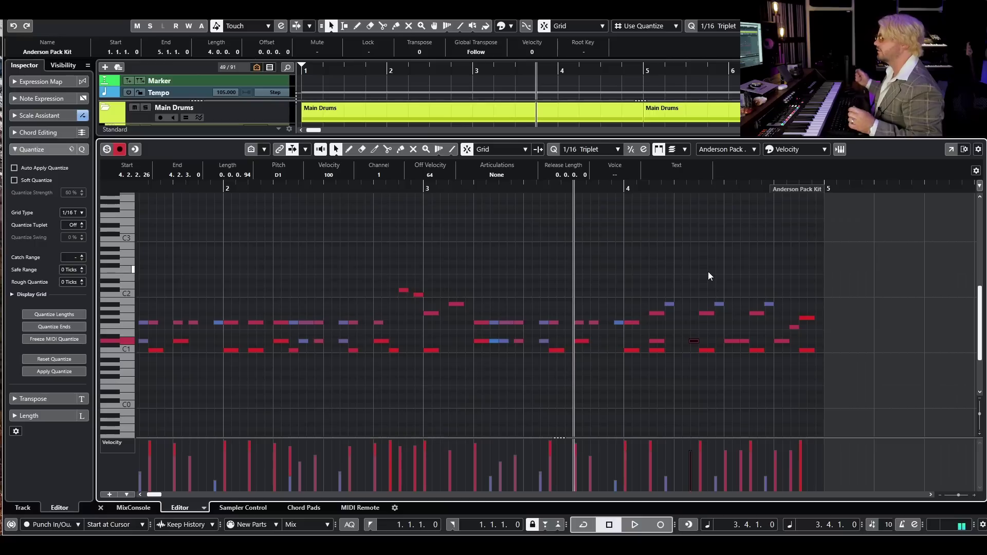
scroll(698, 264, down, 2)
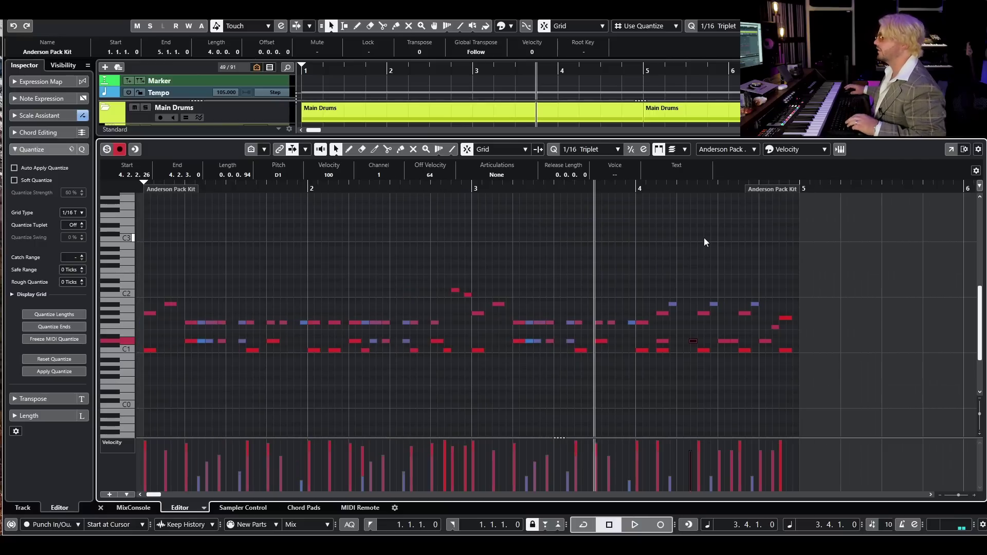
key(space)
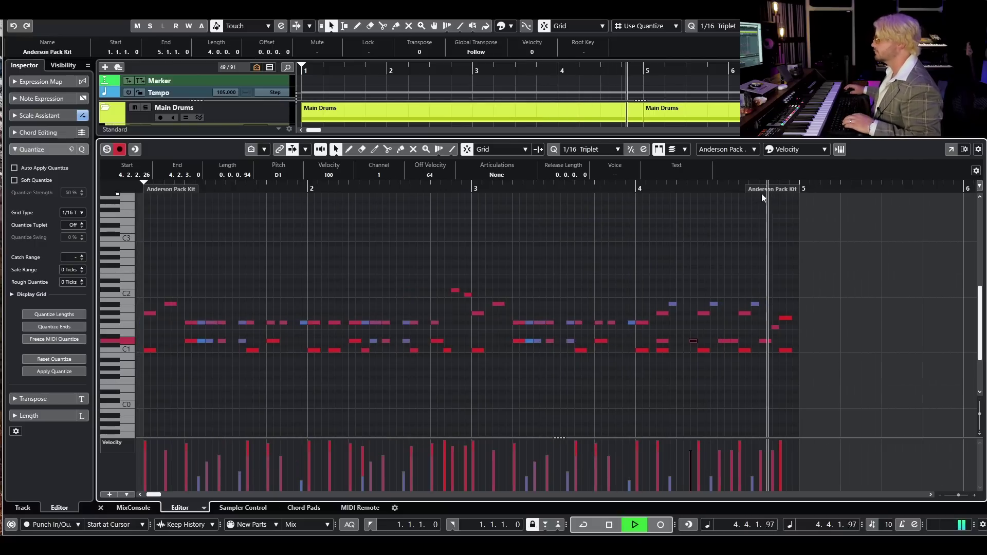
key(space)
scroll(778, 230, down, 2)
click(677, 288)
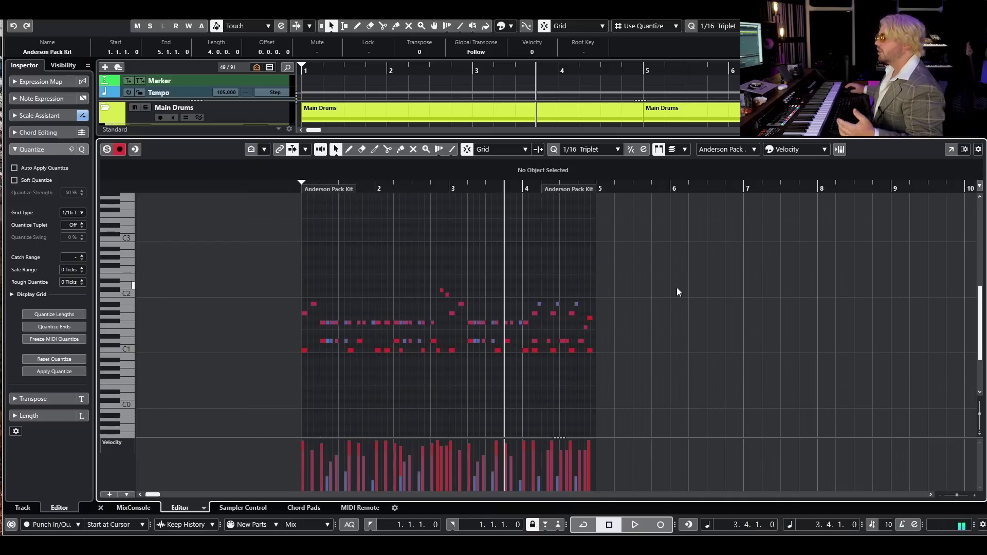
View the second Anderson Pack Kit part, which starts at bar 5, in the Key Editor and return to the project
key(ctrl+alt+e)
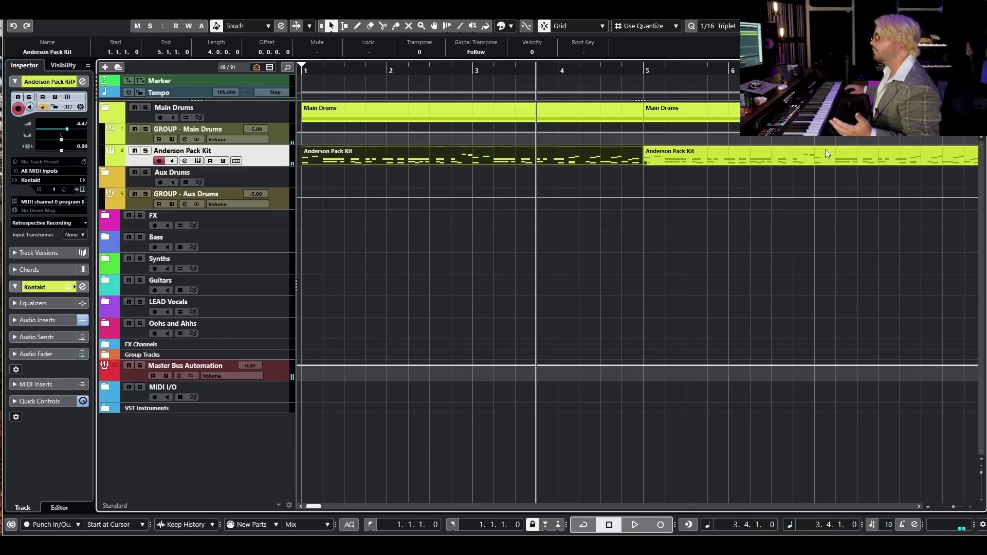
double_click(825, 149)
scroll(451, 311, left, 3)
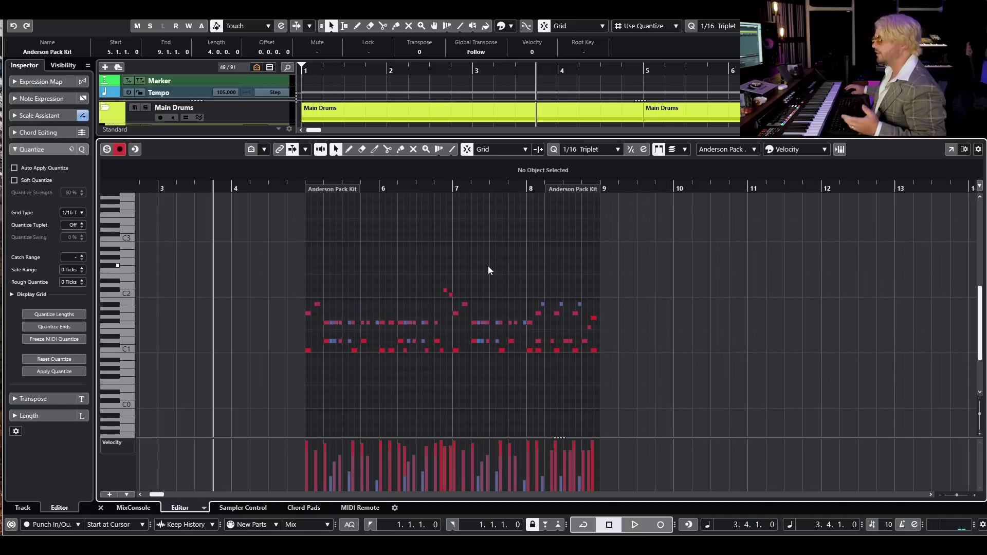
scroll(493, 288, up, 2)
scroll(499, 311, up, 2)
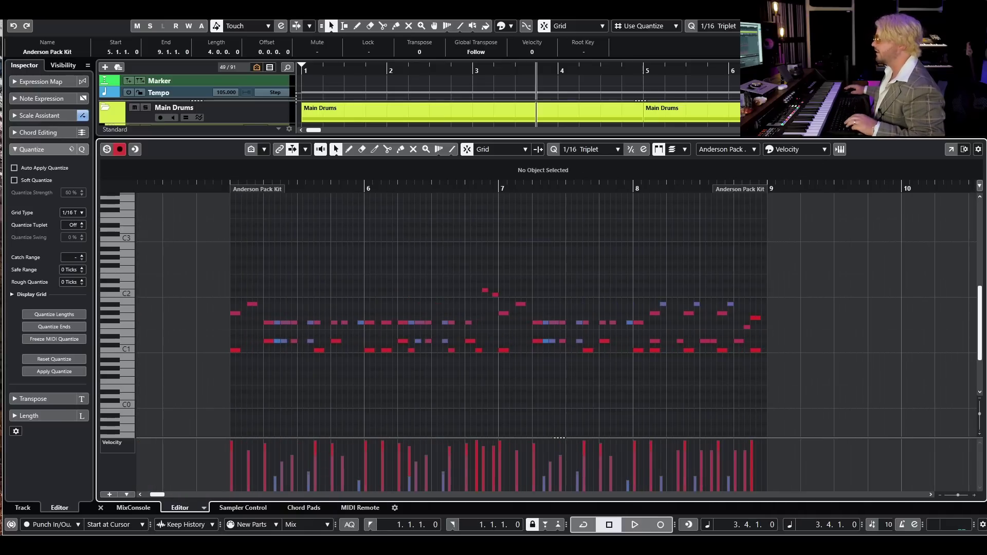
key(ctrl+alt+e)
click(809, 268)
Solo the Main Bassline track and move all drum and bass parts together so the drums start at bar 2
scroll(809, 268, down, 2)
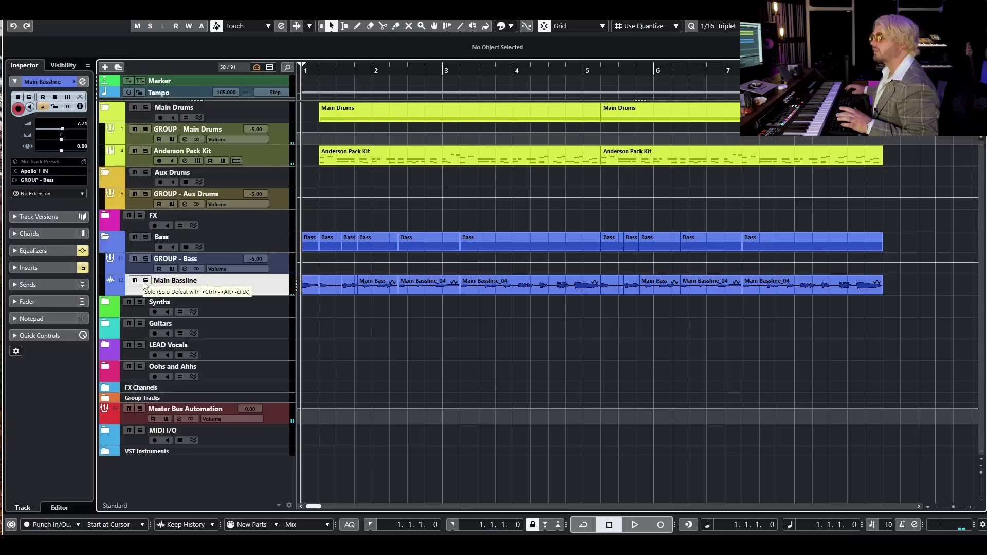
key(s)
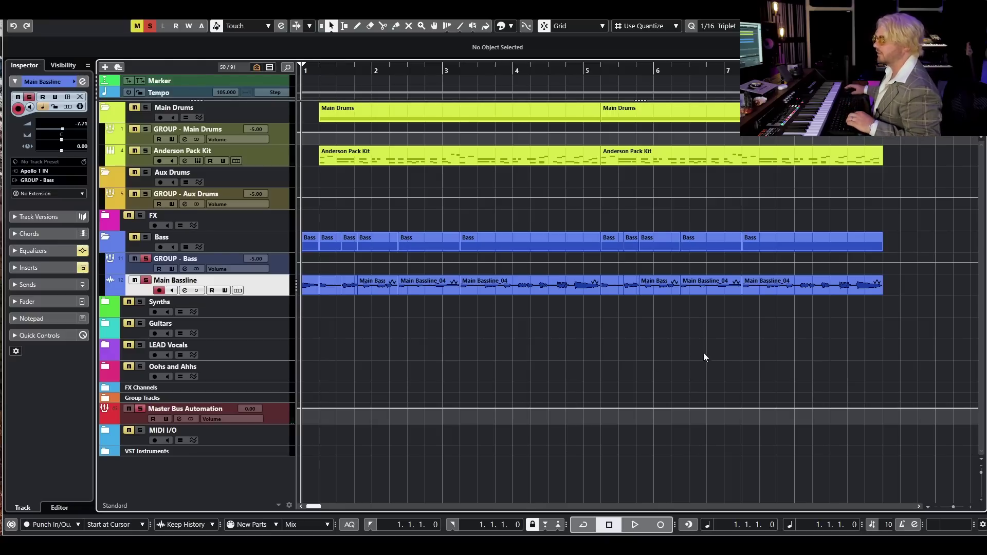
drag(887, 350, 309, 129)
drag(364, 164, 402, 158)
Play the soloed bass line from about 1.3.2, just before its pickup, through to bar 5
click(343, 70)
click(346, 178)
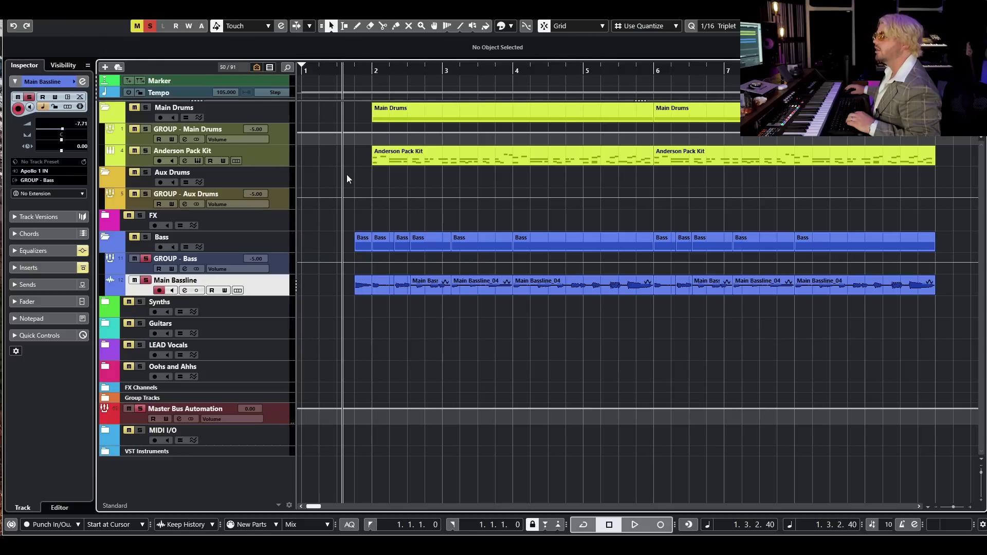
scroll(384, 295, up, 5)
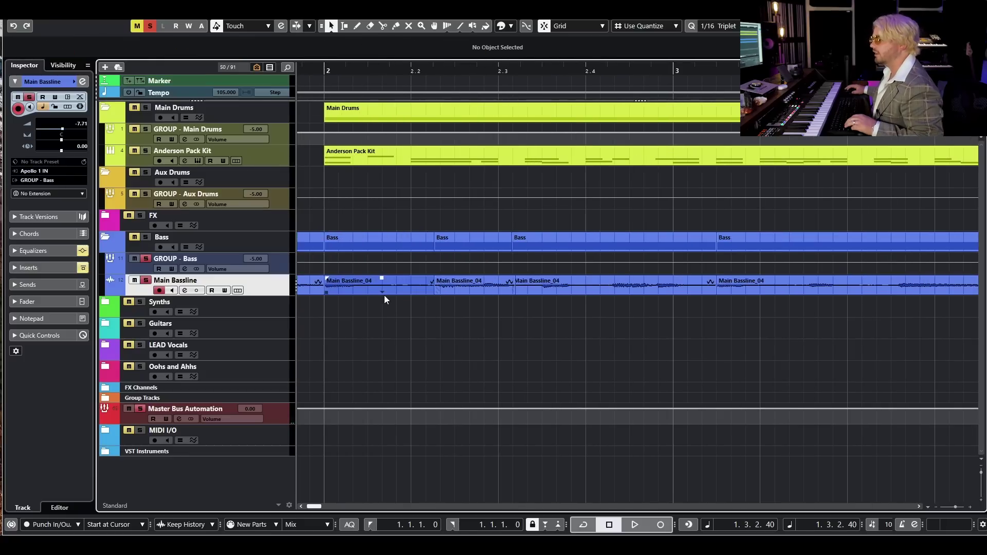
key(space)
scroll(486, 270, down, 3)
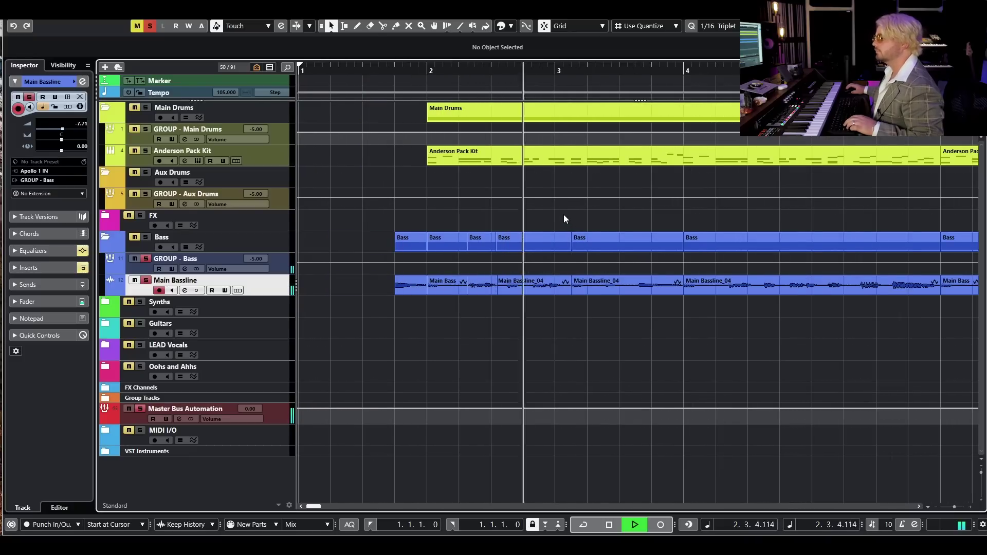
scroll(564, 219, right, 1)
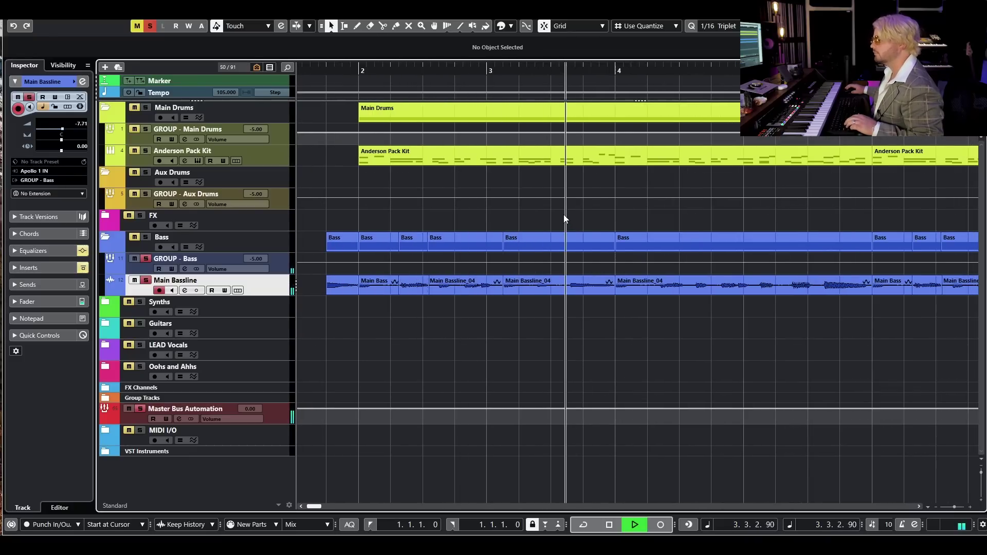
scroll(662, 320, right, 1)
scroll(653, 323, down, 2)
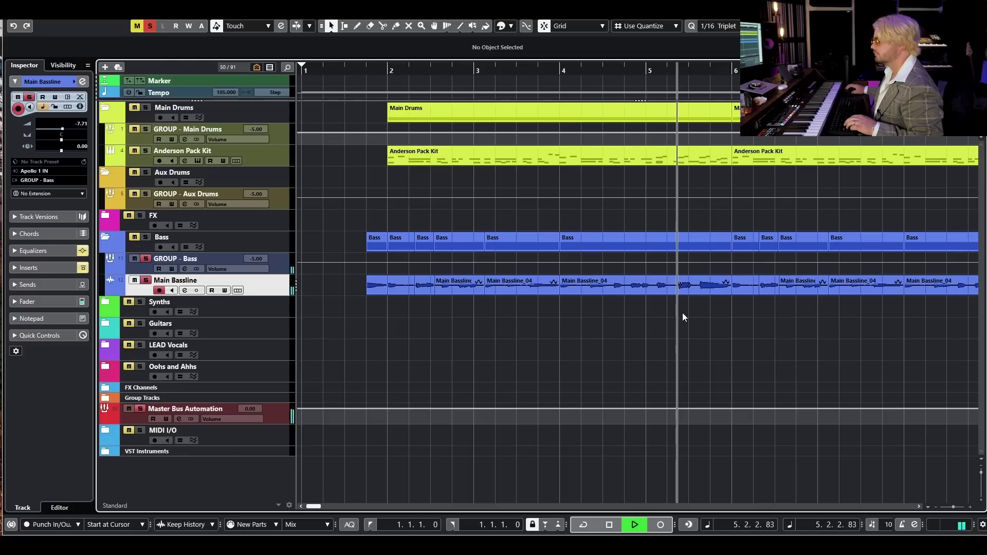
key(space)
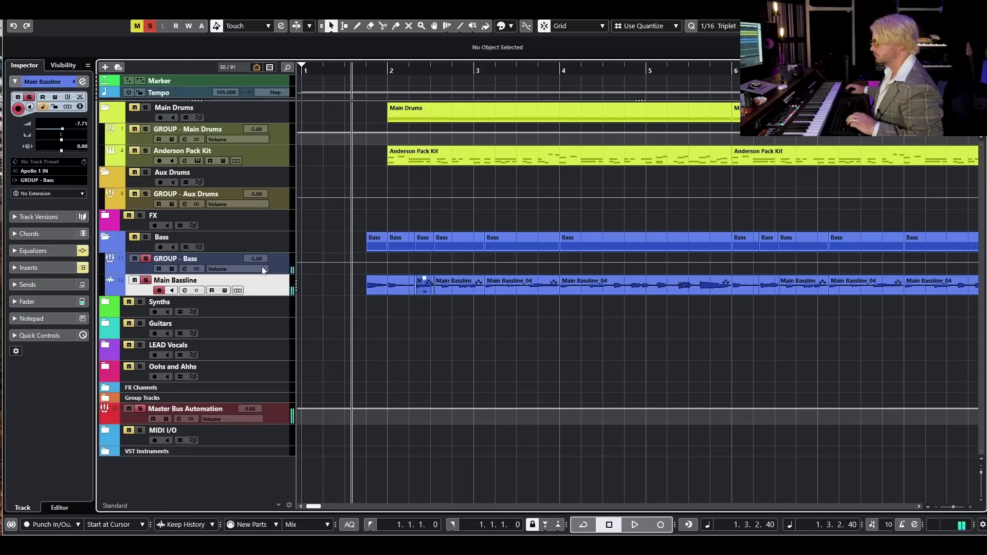
Solo the Main Drums folder along with the bass and play both together from 1.3.2
click(143, 111)
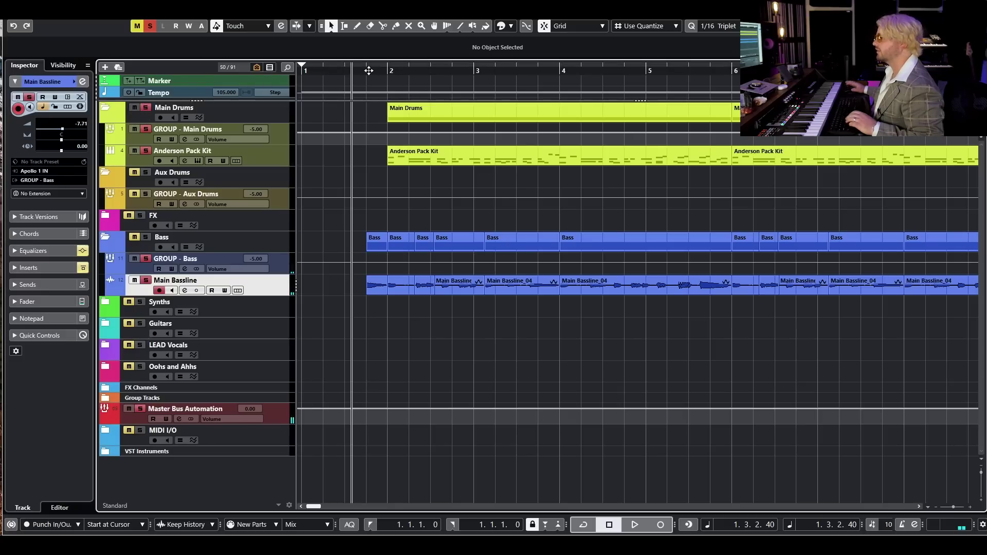
key(space)
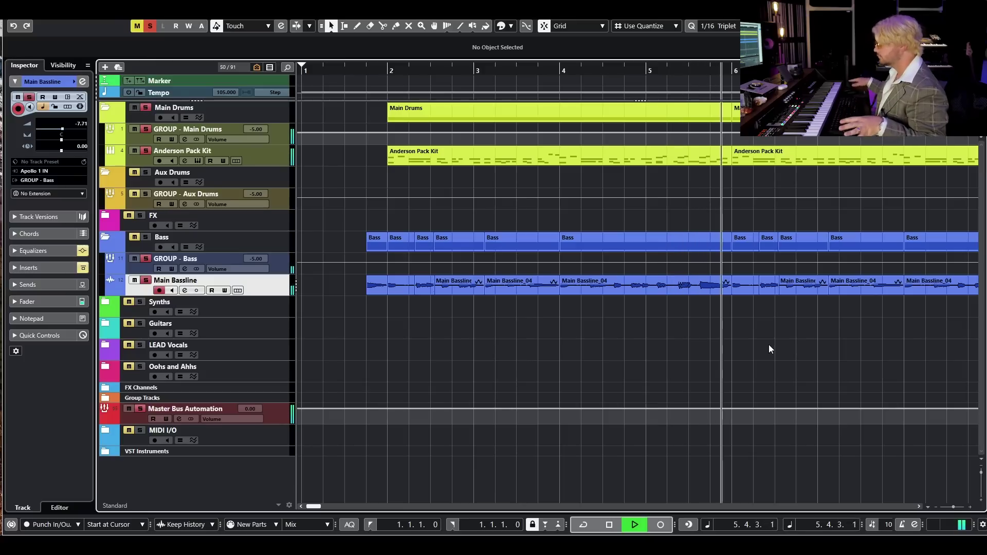
key(space)
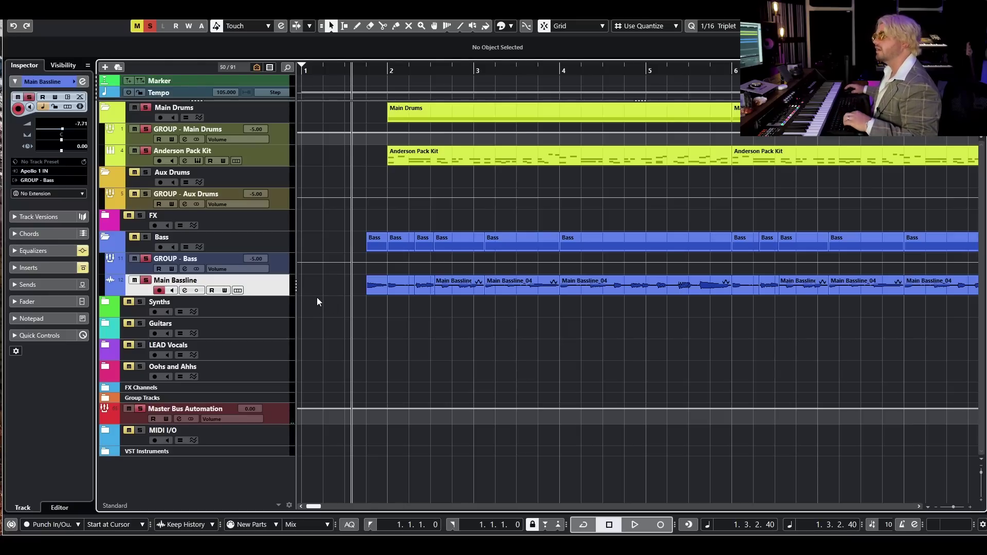
Open the Main Bassline channel settings and play the solo bass while comparing the CLA Bass insert bypassed and active
key(e)
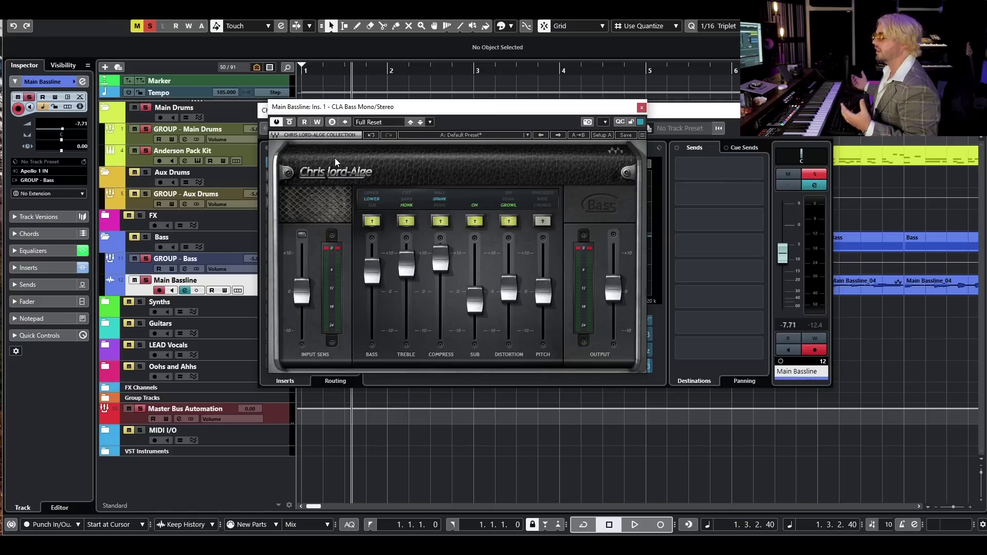
key(space)
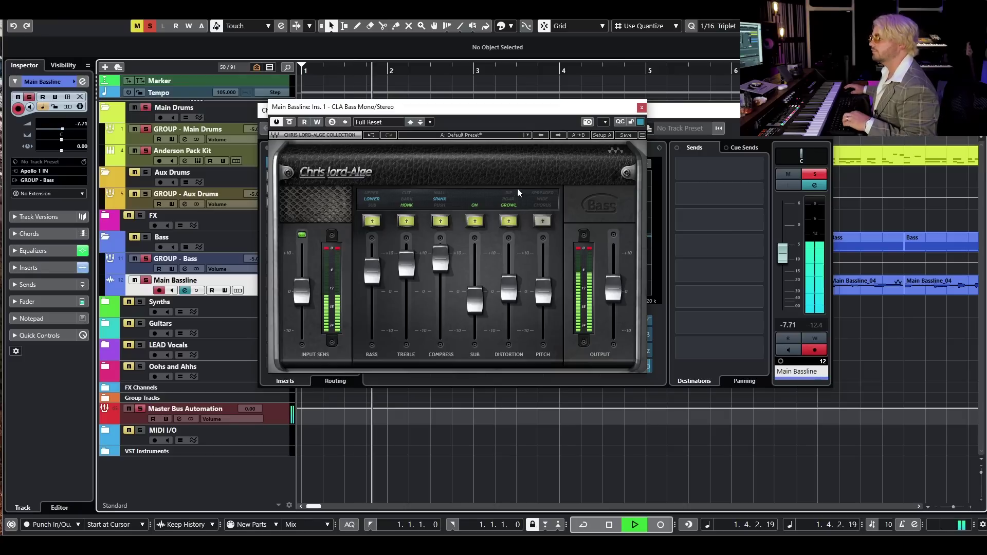
click(289, 123)
click(290, 122)
click(290, 122)
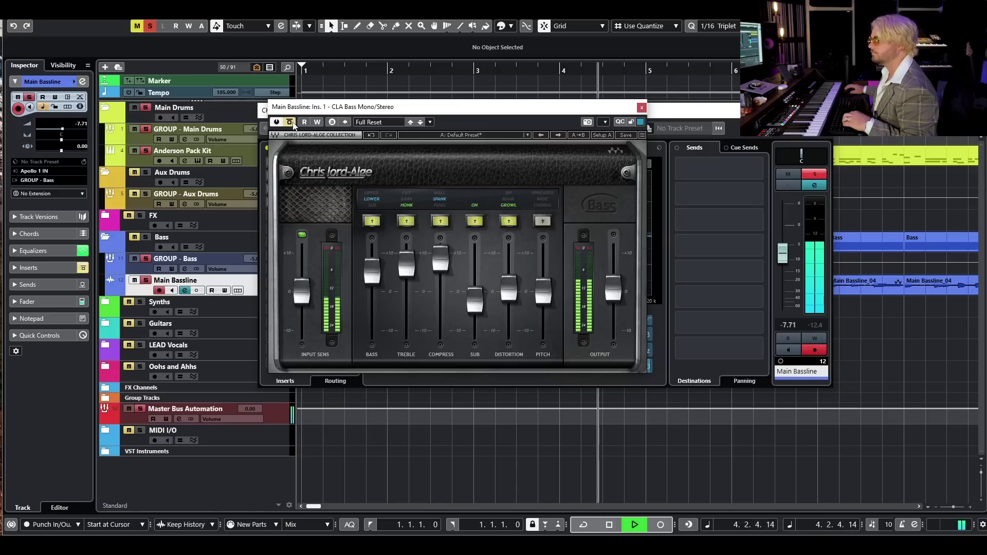
click(290, 123)
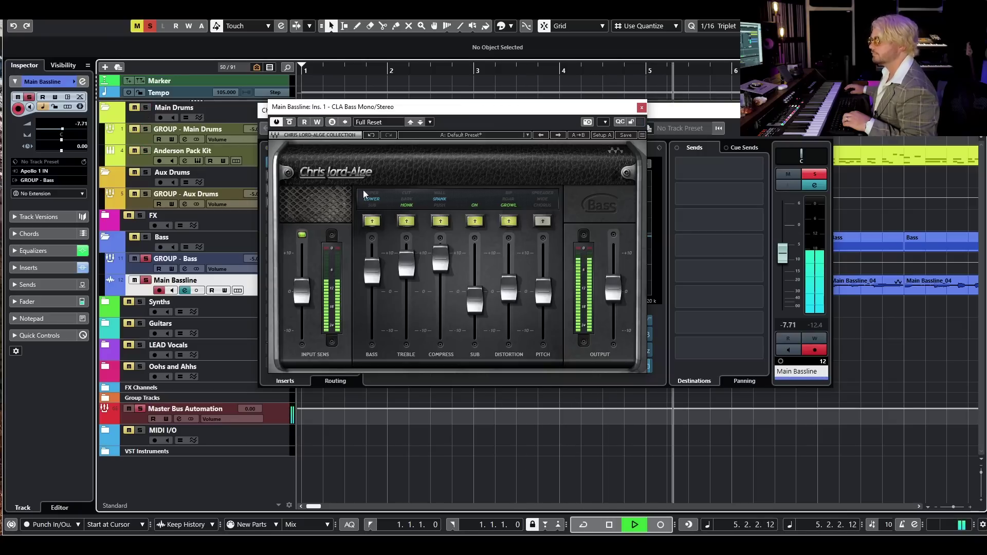
key(space)
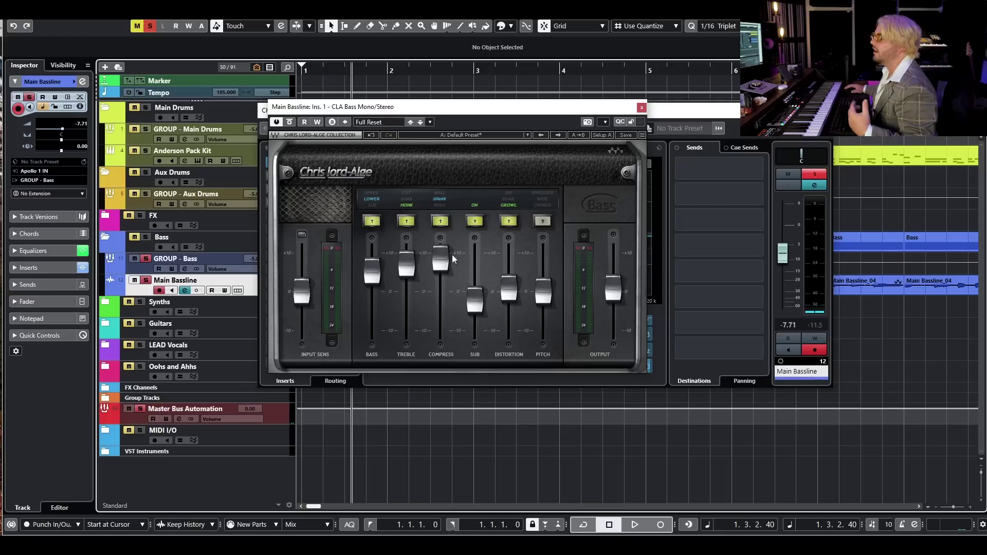
Replay the bass with CLA Bass bypassed, re-enable the effect during playback, and close the plug-in window
click(290, 121)
key(space)
click(289, 122)
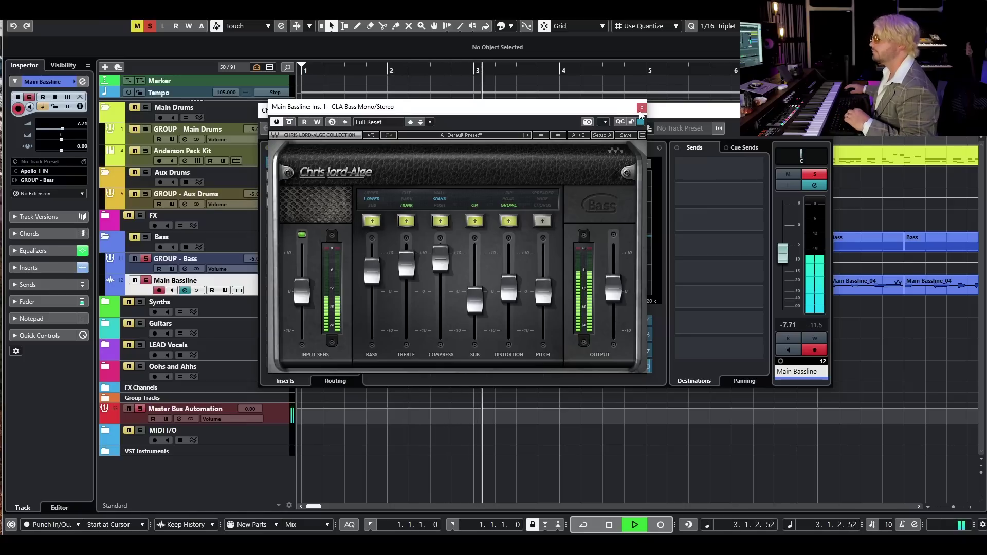
key(space)
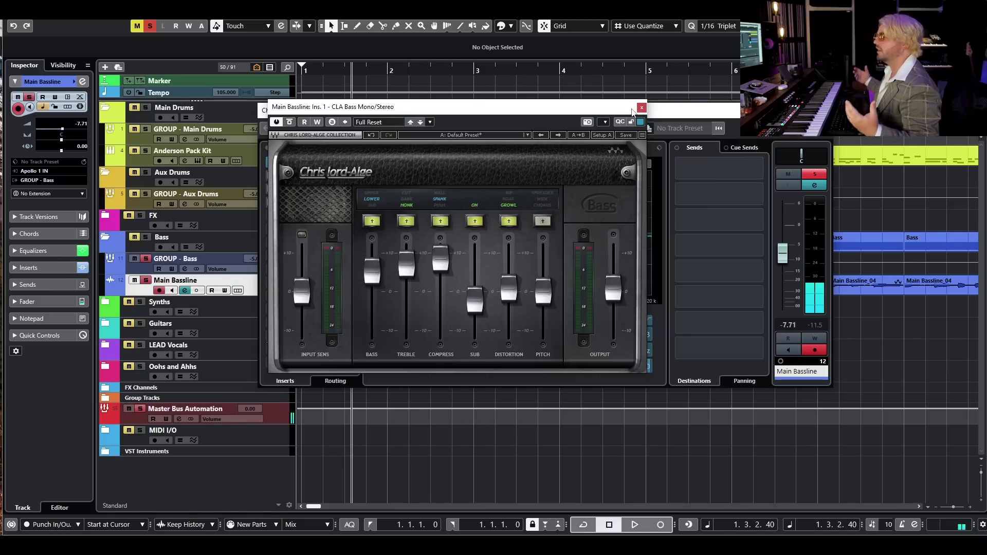
click(642, 107)
Play the bass through the Gate insert, toggling its bypass to compare, and close the plug-in
drag(351, 106, 328, 107)
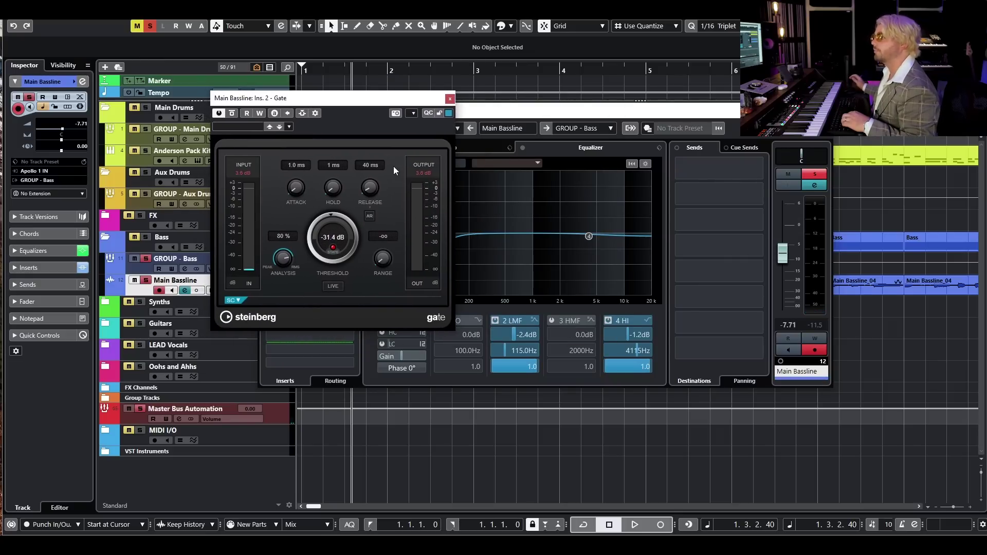
key(space)
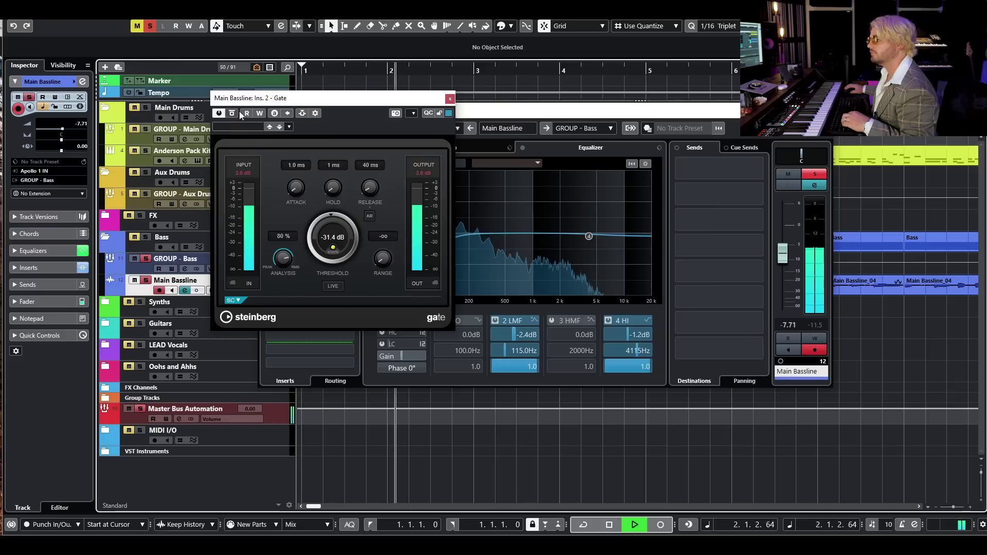
click(233, 113)
click(232, 113)
key(space)
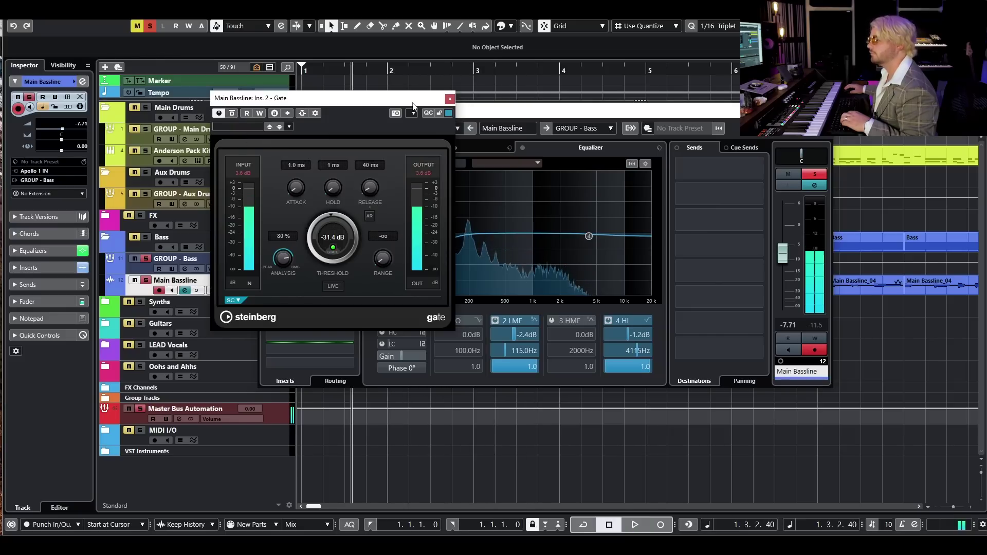
click(450, 98)
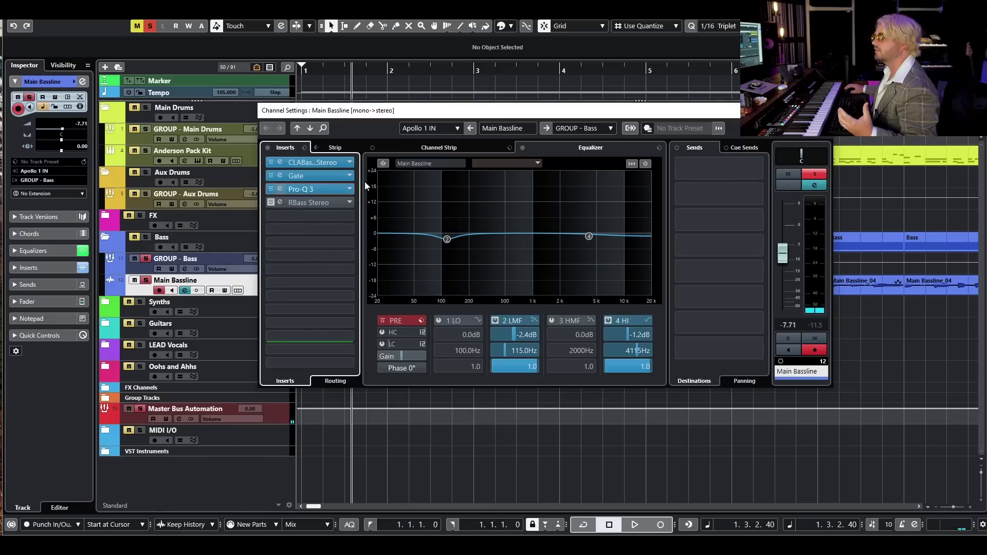
View the Pro-Q 3 equalizer curve on Main Bassline while playing the bass, and close the plug-in
click(280, 189)
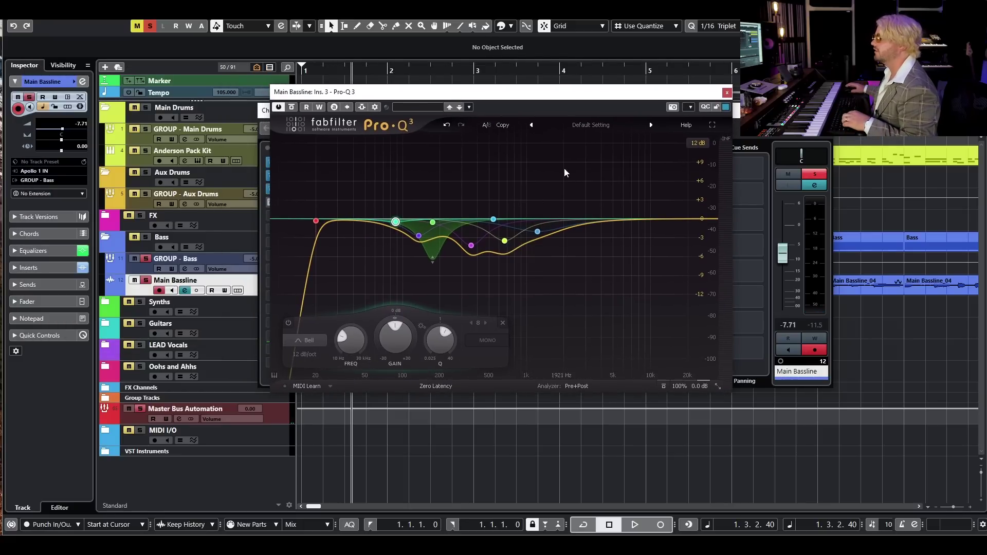
key(space)
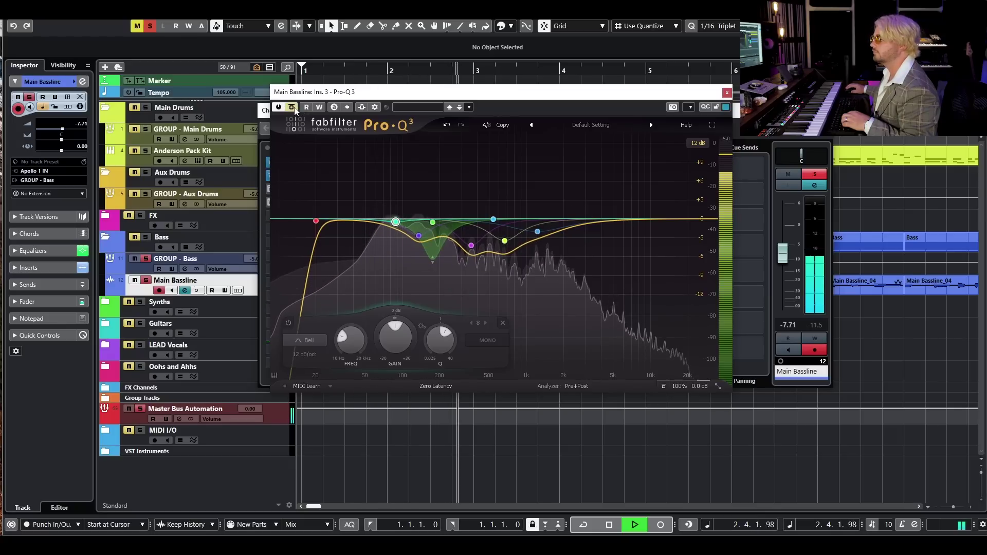
key(space)
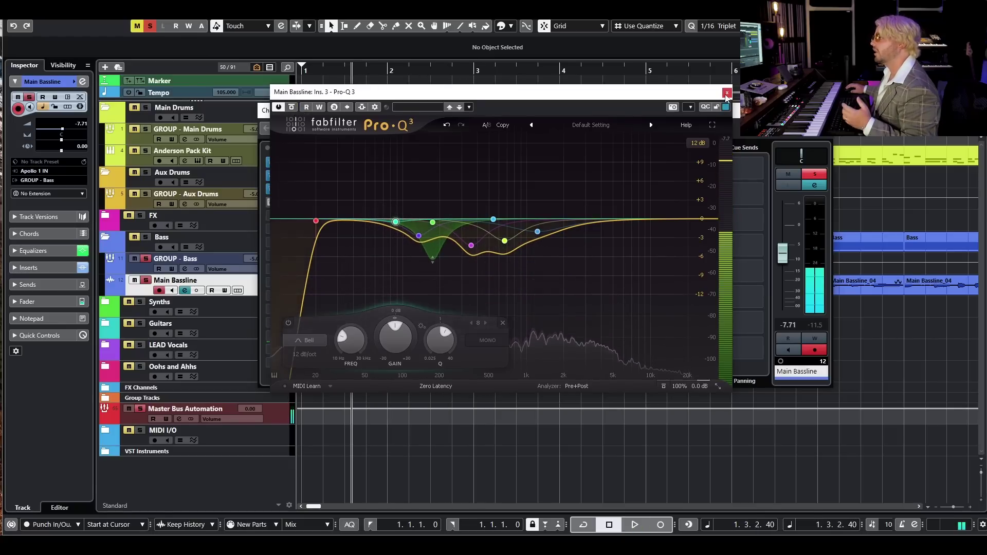
click(727, 94)
Activate the RBass Stereo insert on Main Bassline, view its settings, and close the plug-in and channel settings
click(302, 203)
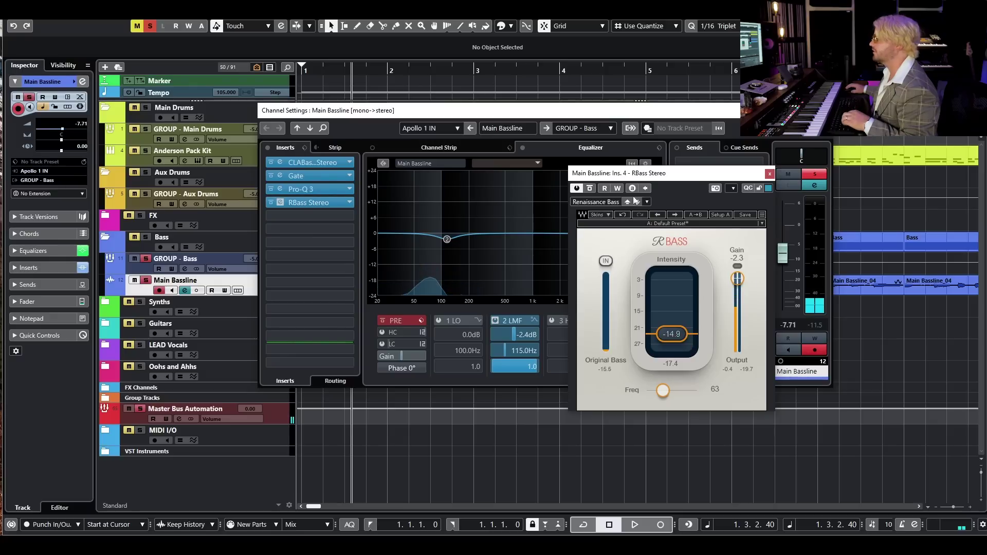
drag(669, 169, 562, 177)
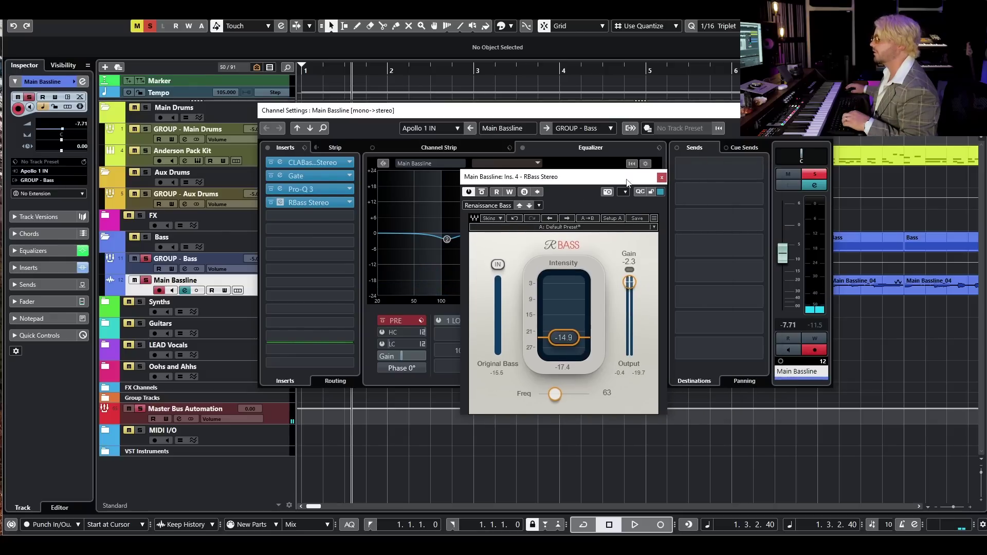
click(661, 177)
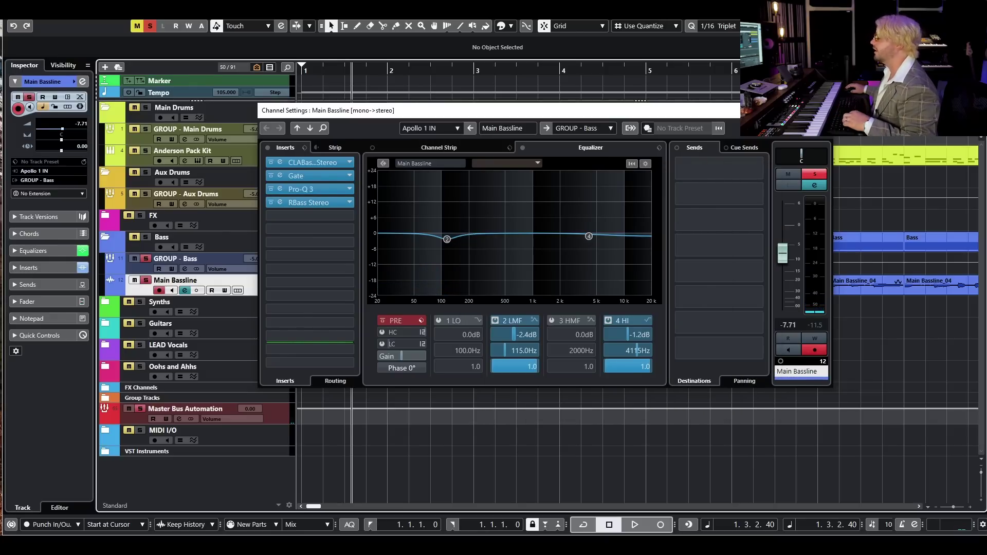
key(e)
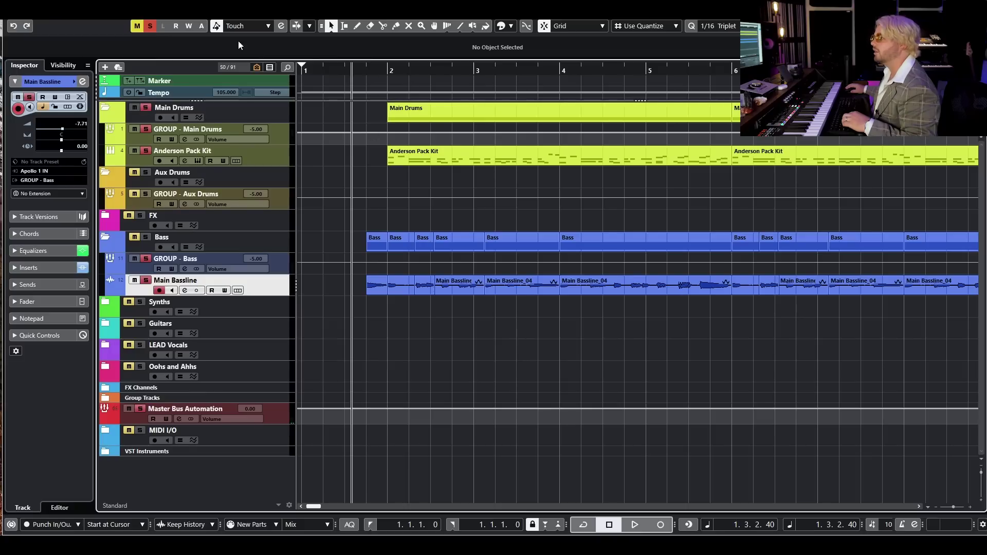
Clear all solo states and play the drums and bass together from 1.3.2
click(150, 28)
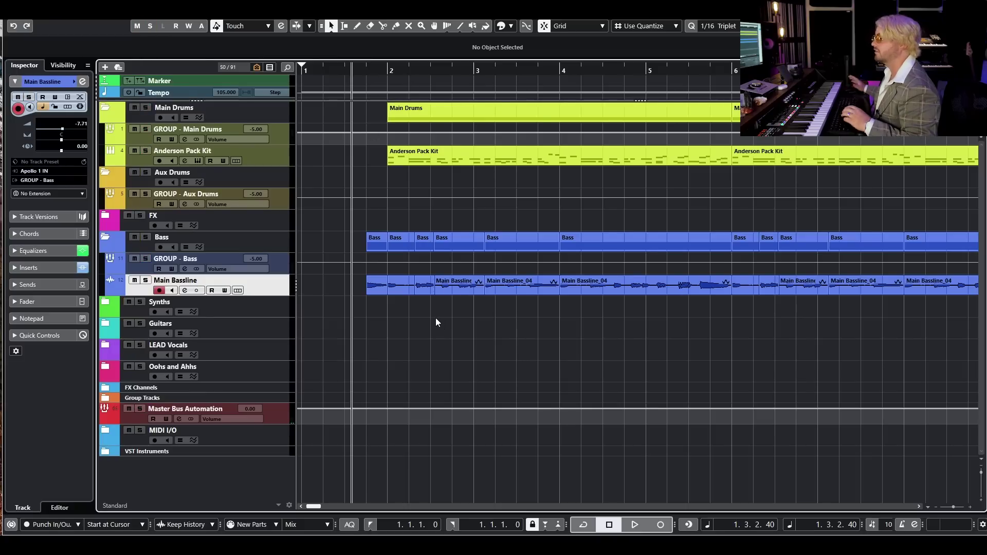
key(space)
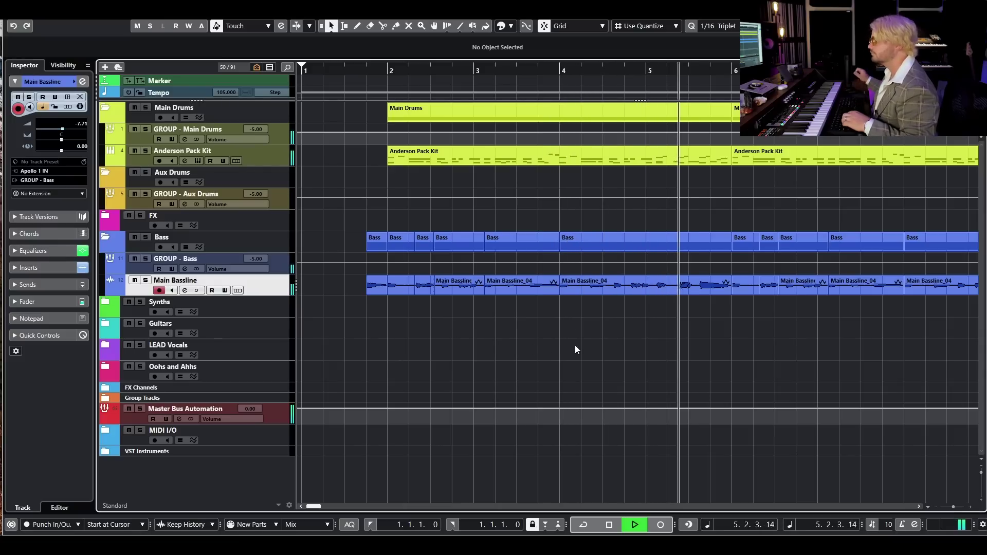
key(space)
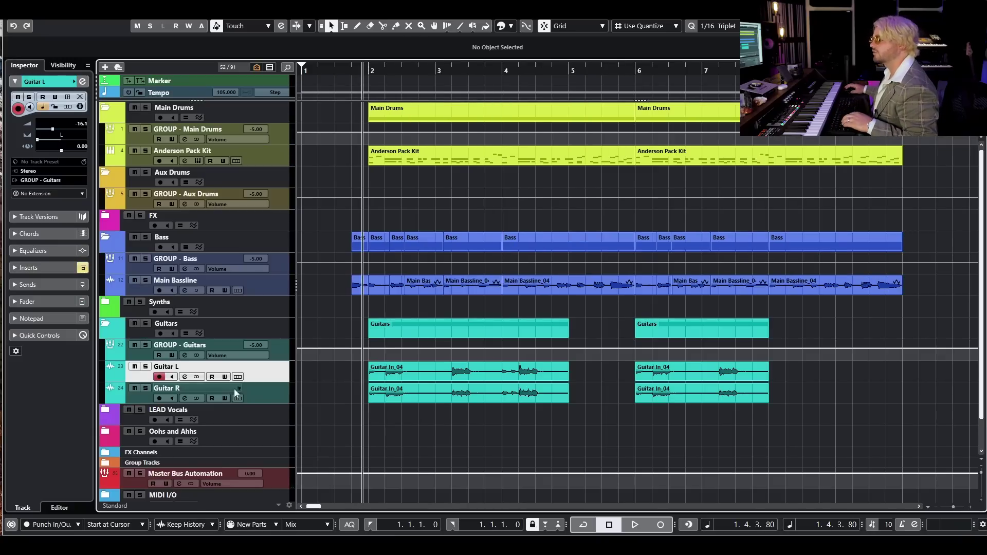
Solo the Guitar L and Guitar R tracks and play both guitar parts from 1.4.3
click(145, 366)
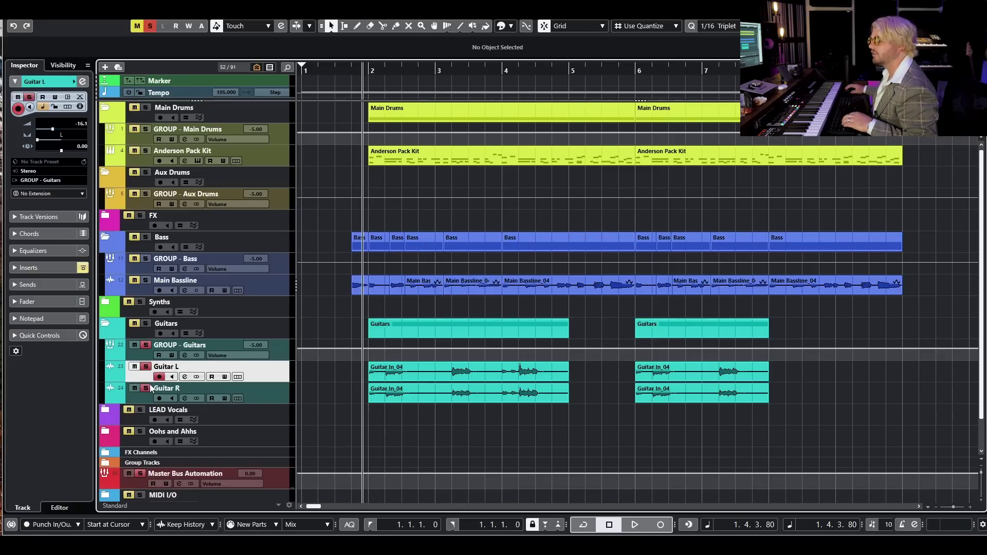
click(159, 377)
key(space)
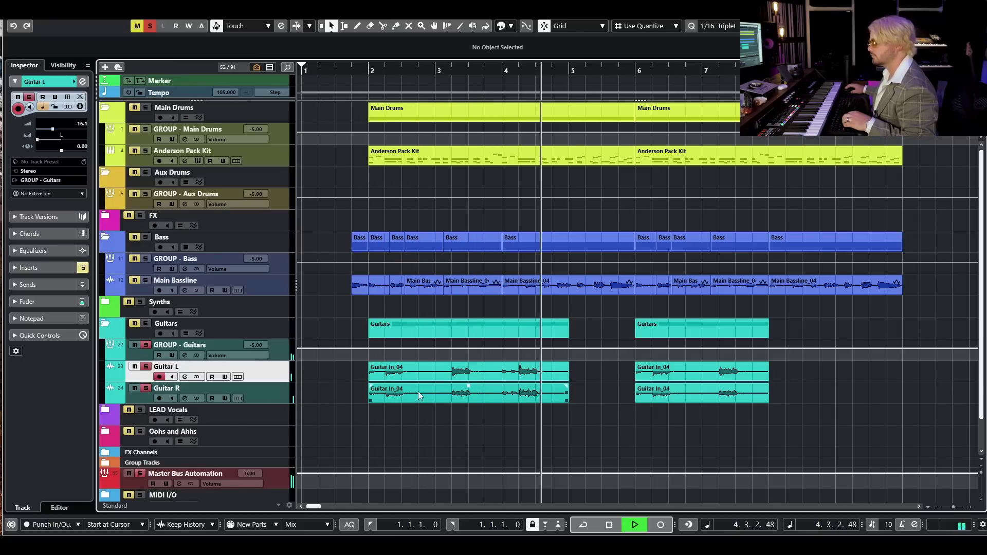
key(space)
View the Guitar L channel inserts, and open the Archetype Cory Wong plug-in on Guitar R in full view
click(185, 377)
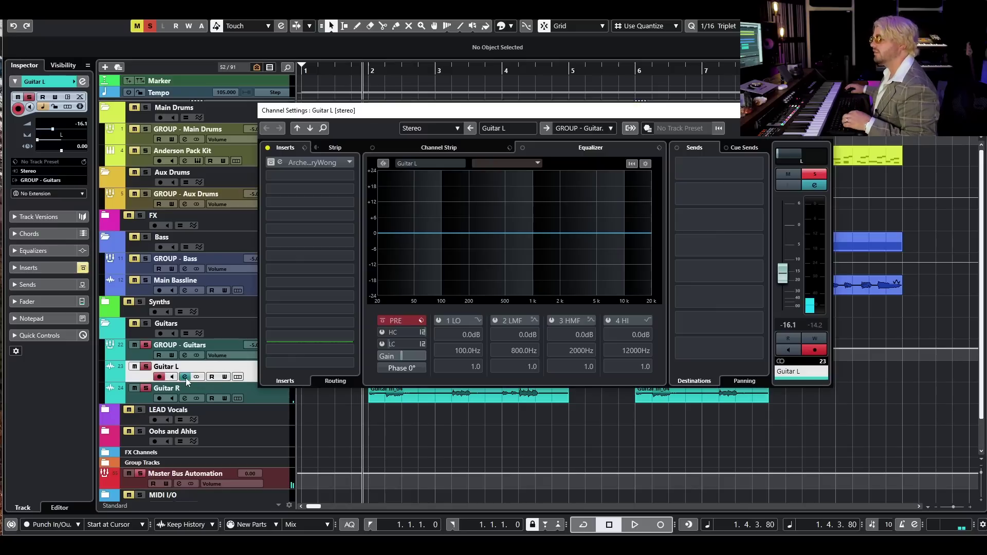
click(252, 399)
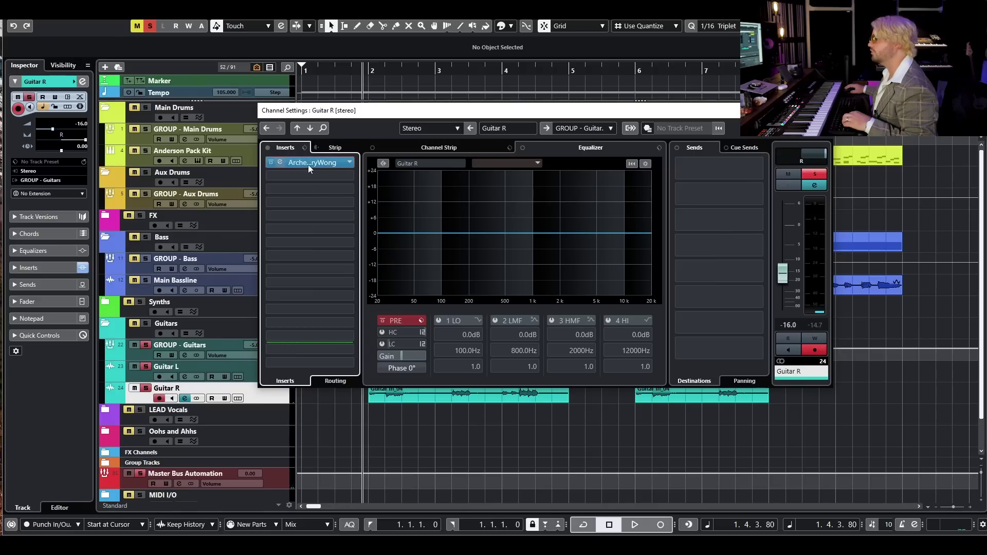
click(308, 163)
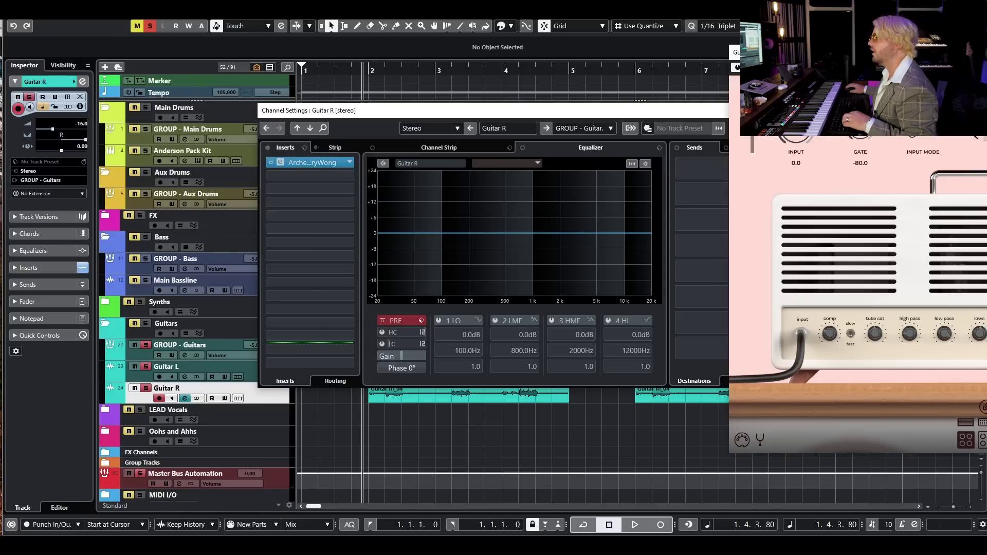
drag(802, 52, 220, 84)
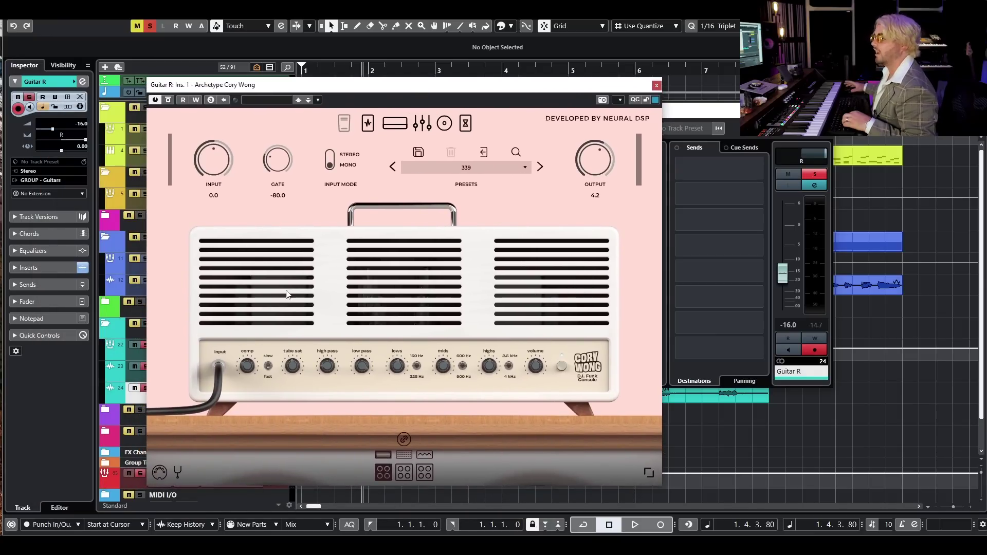
Look through Archetype Cory Wong's drive and compressor pedals, graphic EQ, and delay and reverb pedals
click(368, 124)
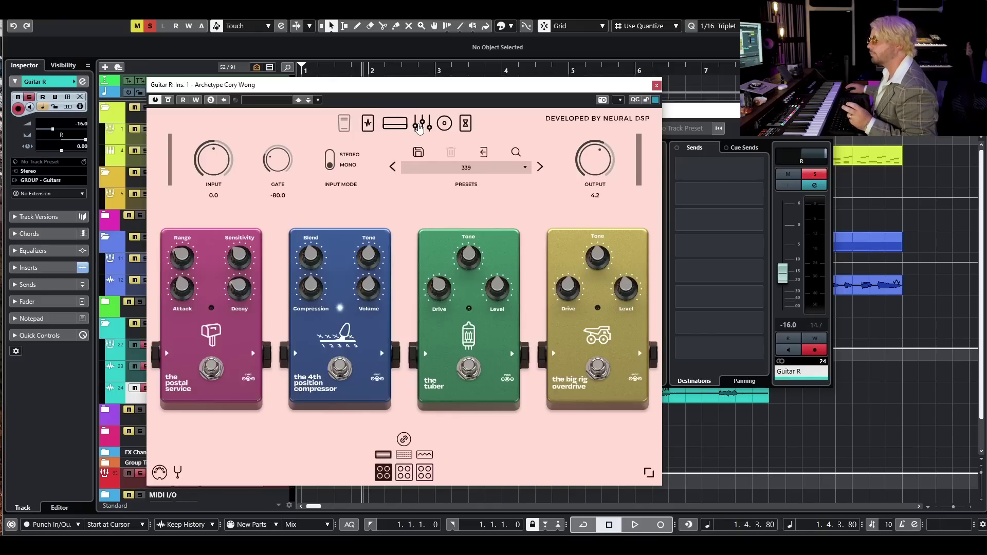
click(420, 126)
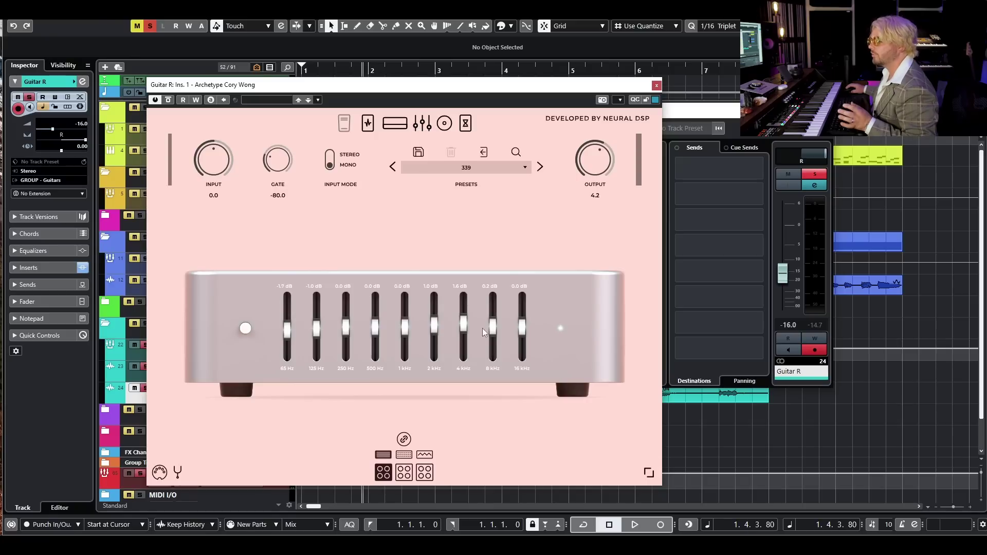
click(443, 131)
click(471, 127)
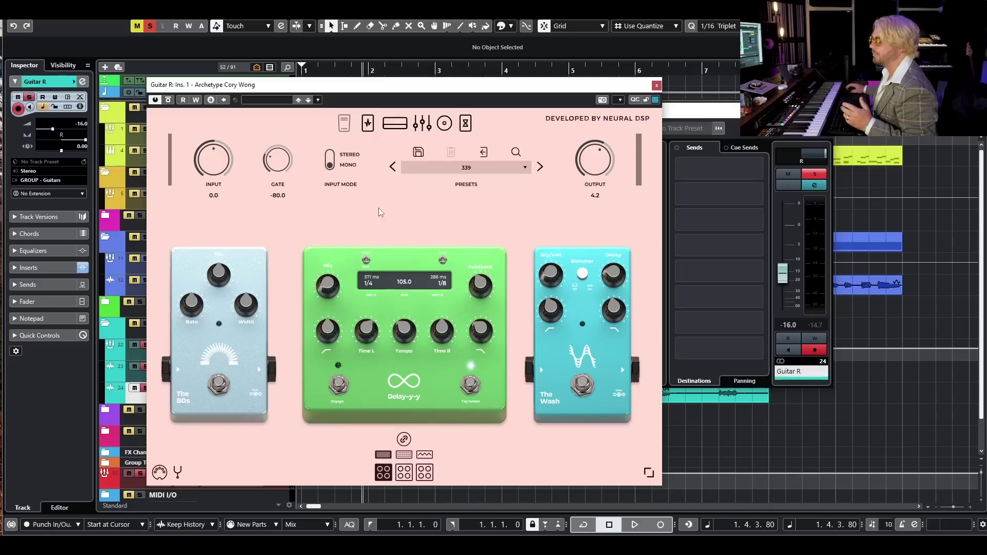
Play the soloed guitars while viewing the amp section of Archetype Cory Wong, and close the plug-in
key(space)
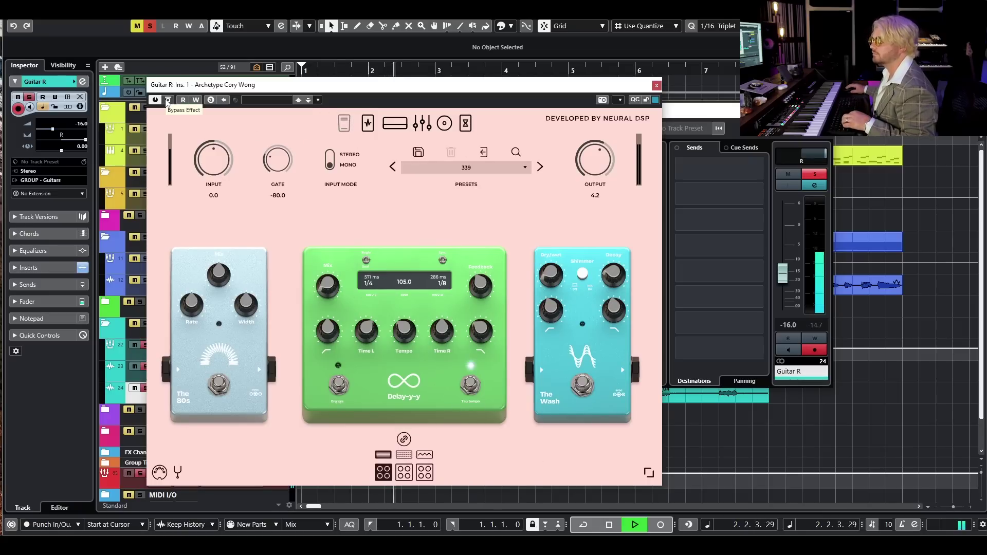
click(391, 127)
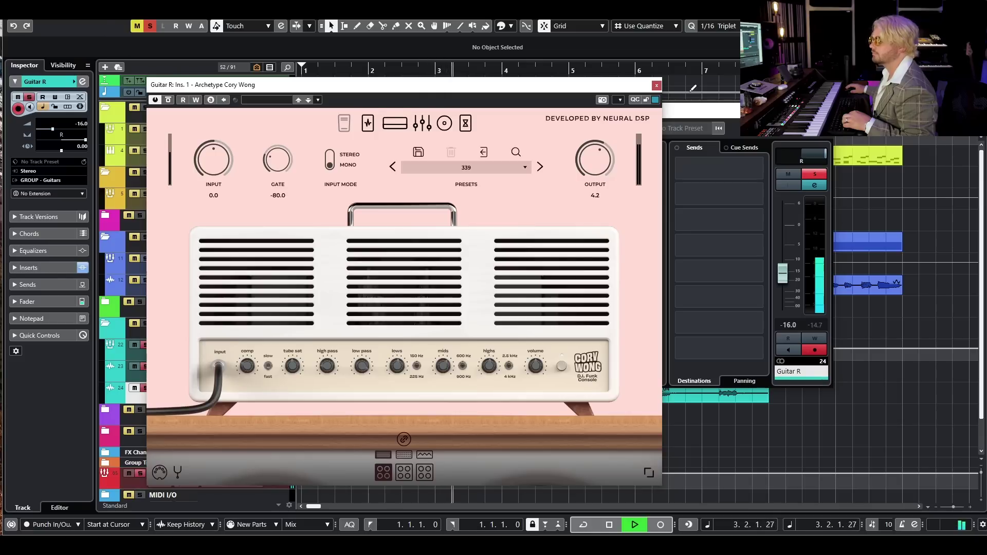
click(656, 84)
key(space)
Clear all solos, close the Guitar R channel settings, and play the drums, bass and guitars together from 1.4.3
click(151, 27)
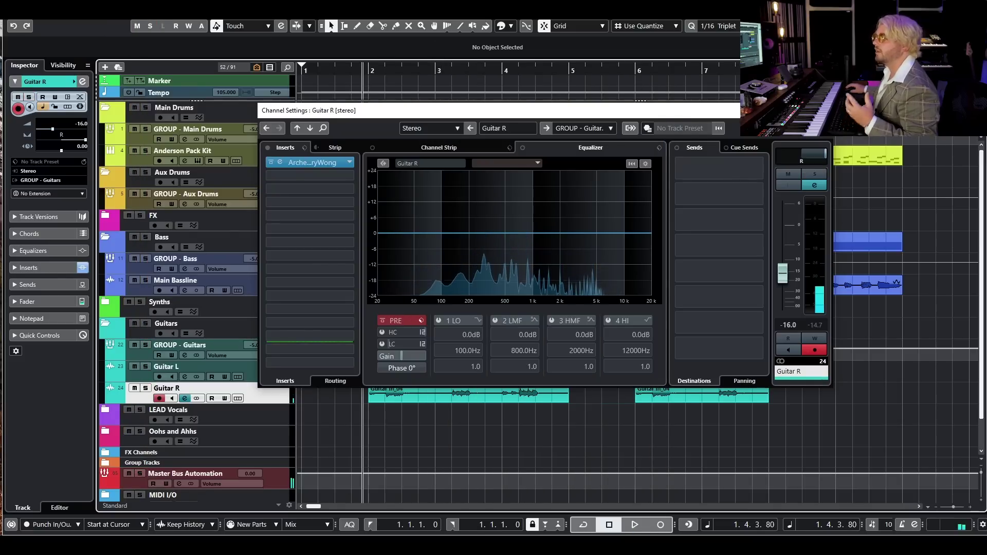
key(e)
key(space)
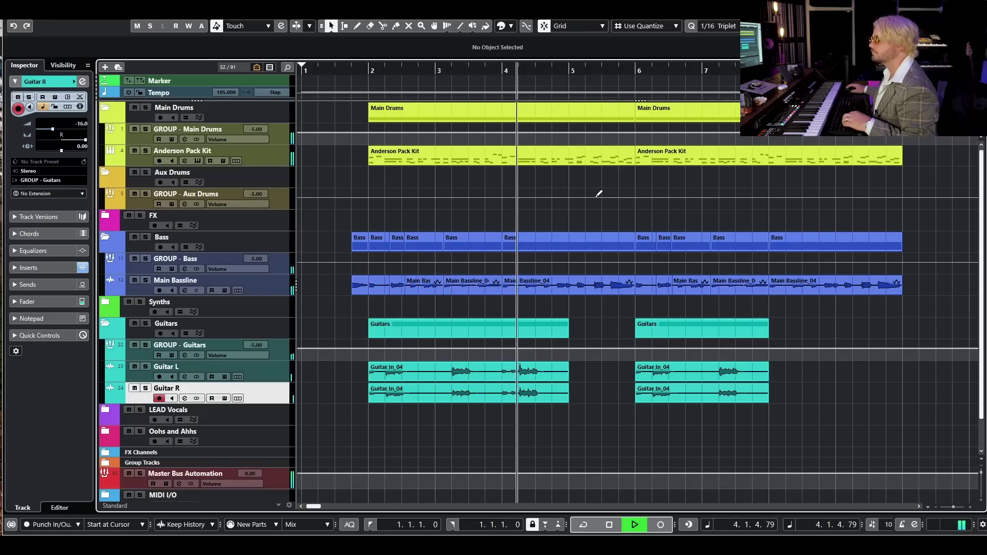
key(space)
key(g)
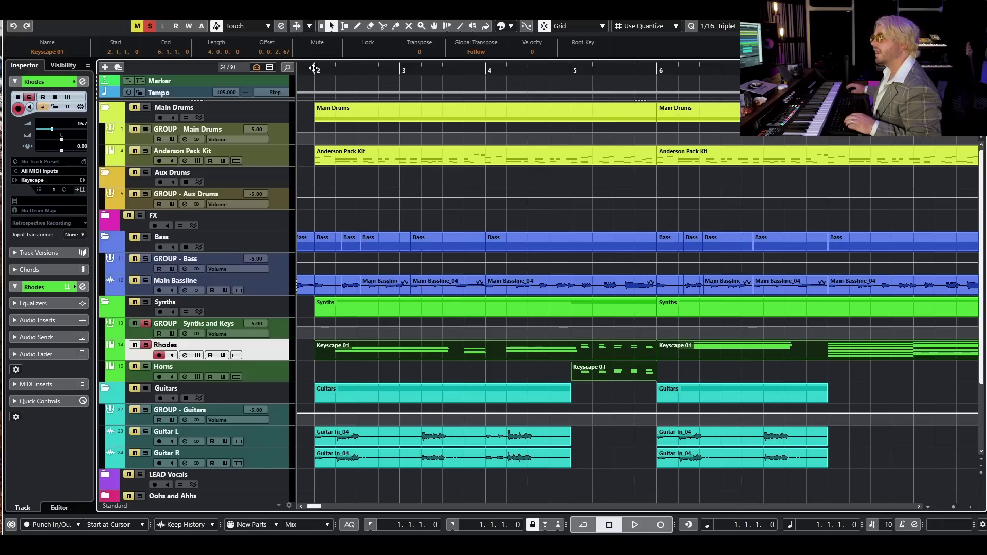
Check the Rhodes - Classic Ballad patch in Keyscape, close it, and play the soloed Rhodes from bar 2
click(314, 68)
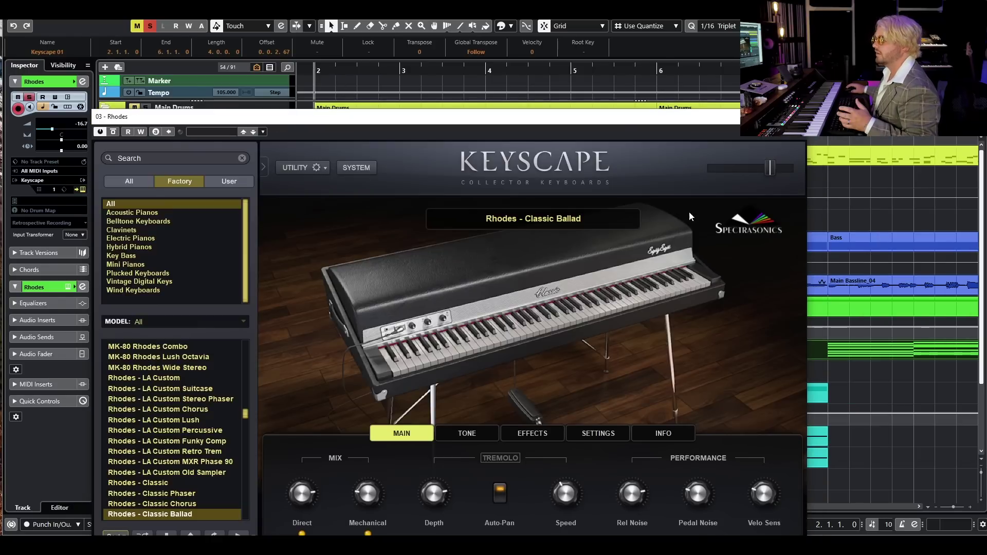
click(795, 116)
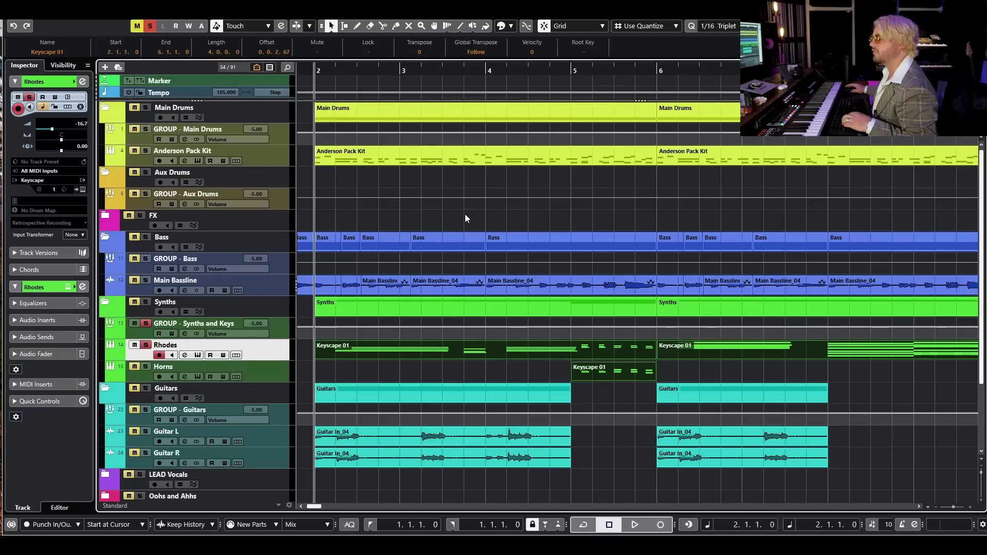
key(space)
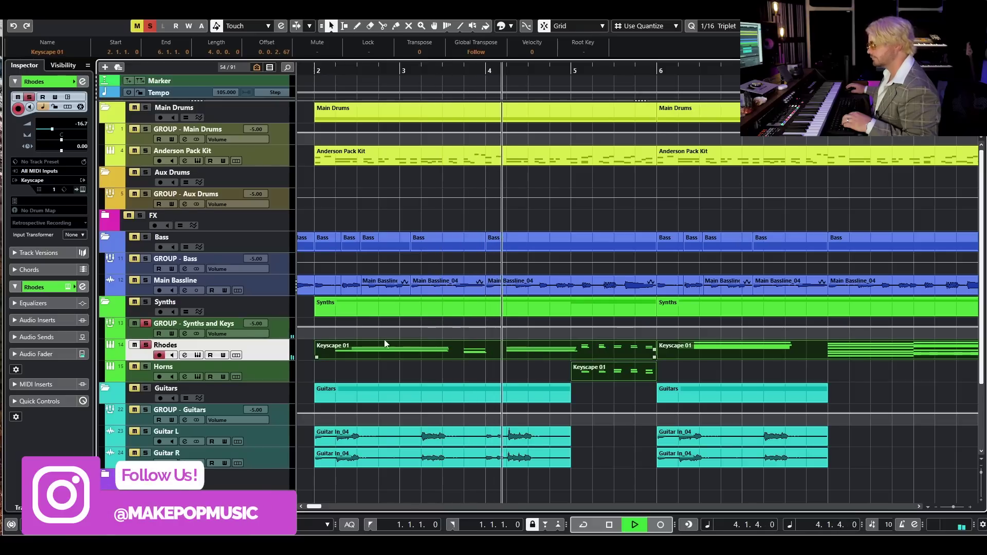
key(space)
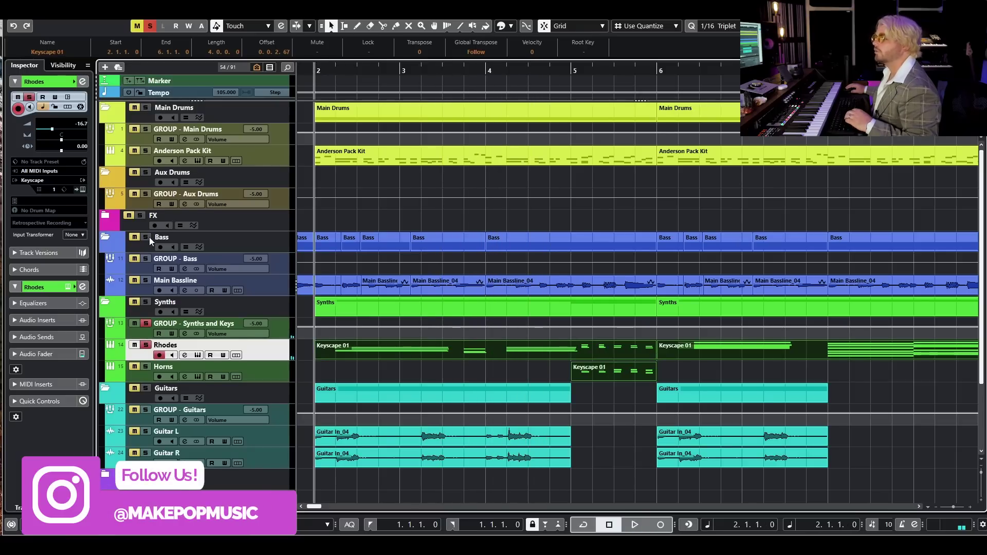
Clear all solos, mute the Horns track, and play the drums, bass, Rhodes and guitars from bar 2
click(153, 26)
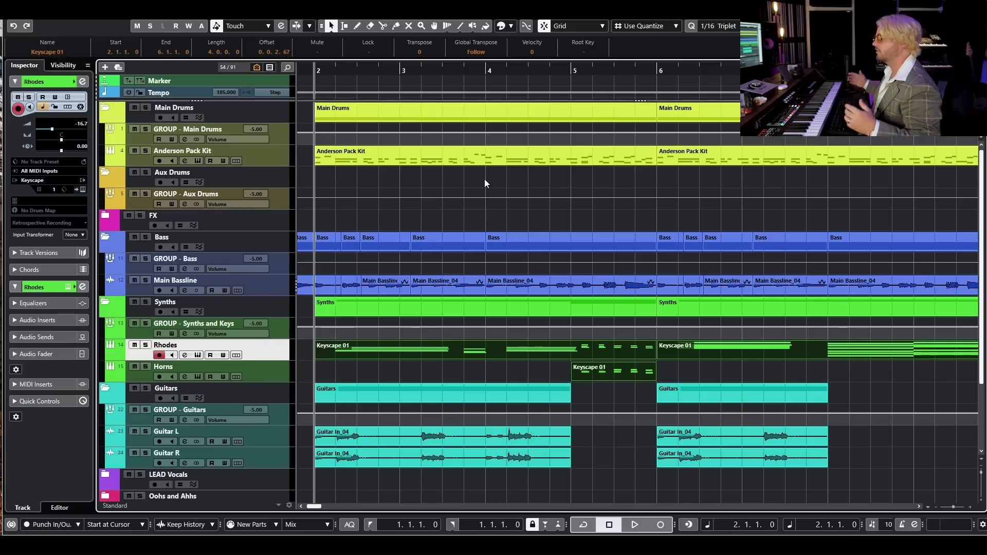
click(134, 367)
key(space)
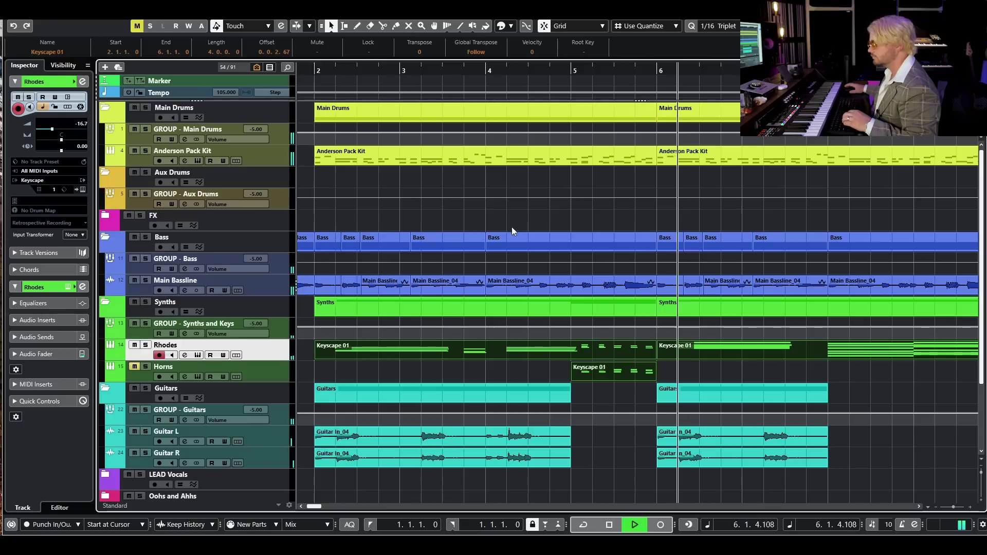
key(space)
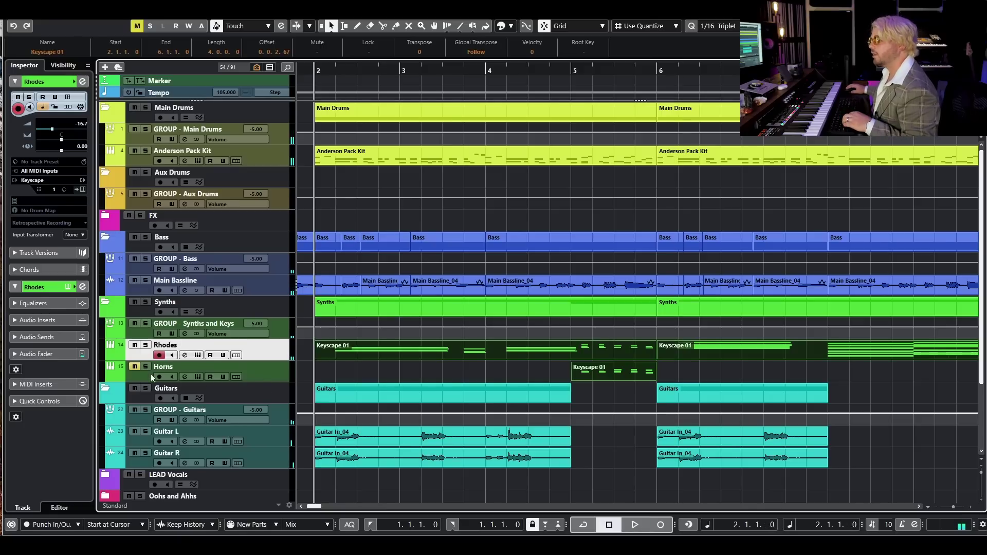
Unmute the Horns track, view its EW Hollywood Pop Brass instrument in Play, and close the instrument
click(245, 378)
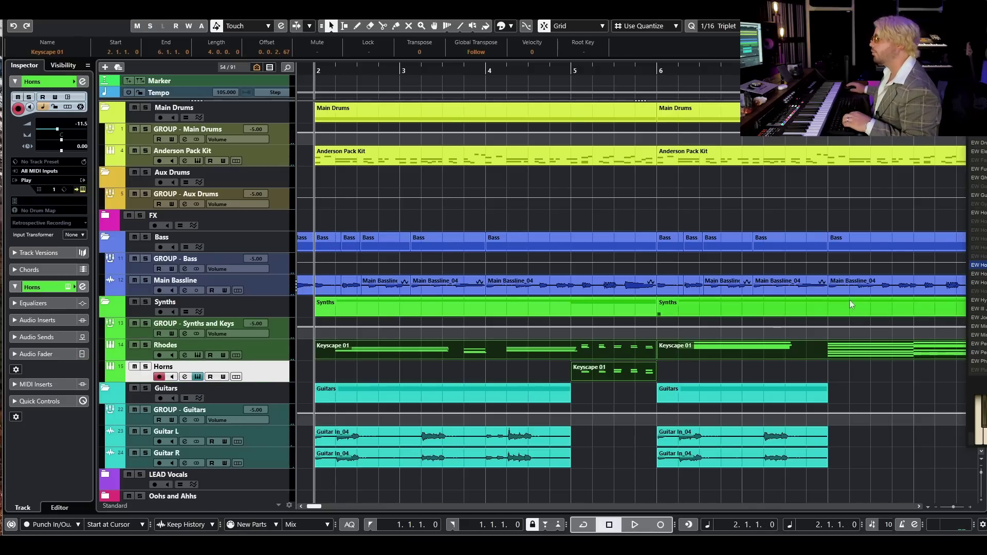
click(199, 376)
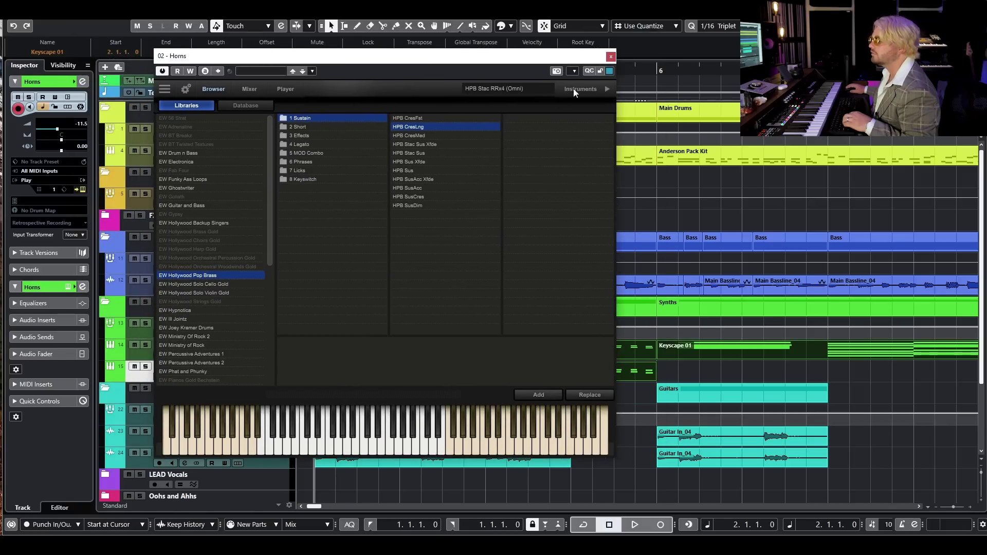
click(610, 56)
Play the full arrangement with the horns included from bar 2
key(space)
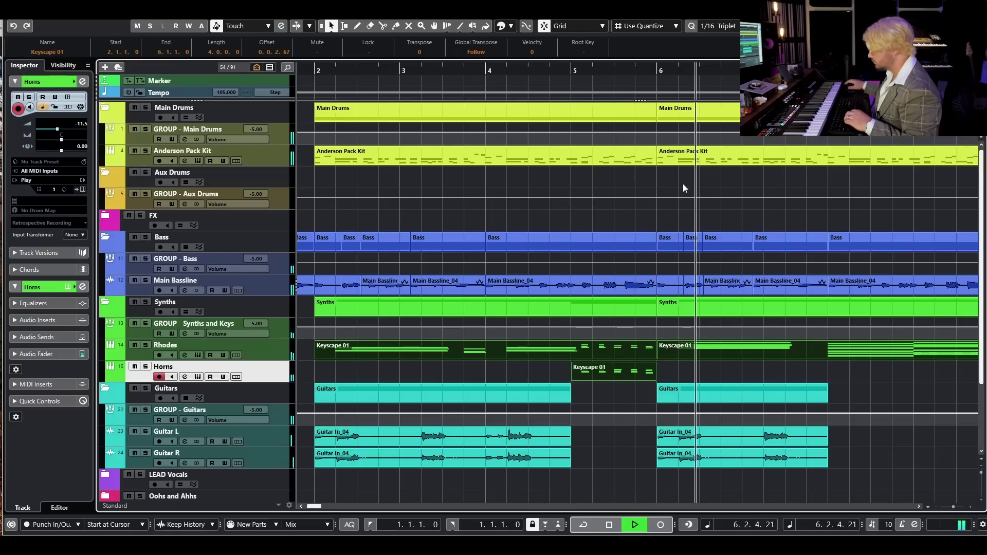
key(space)
key(g)
key(g)
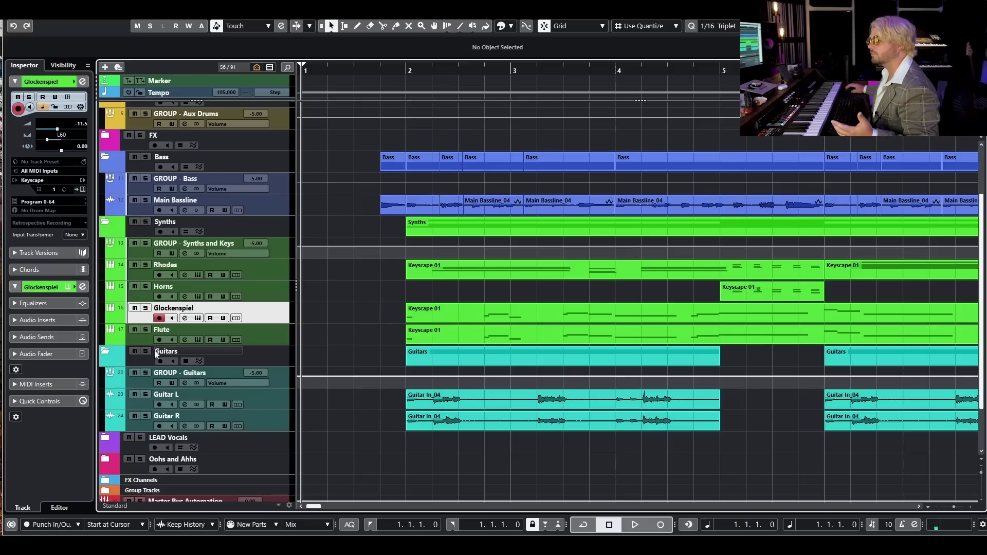
Solo the Flute track, view its orchestral instrument in Kontakt, and close the plug-in
click(146, 330)
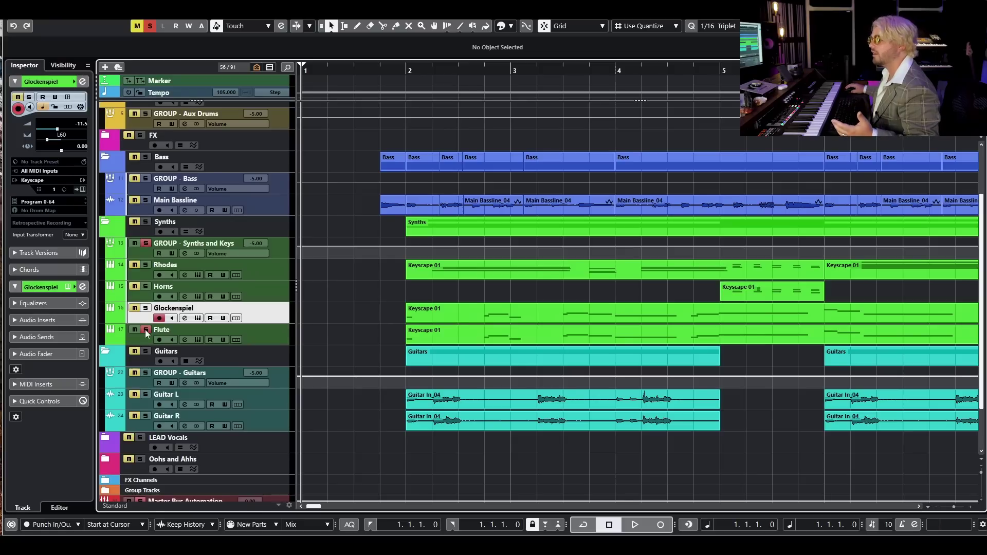
click(199, 339)
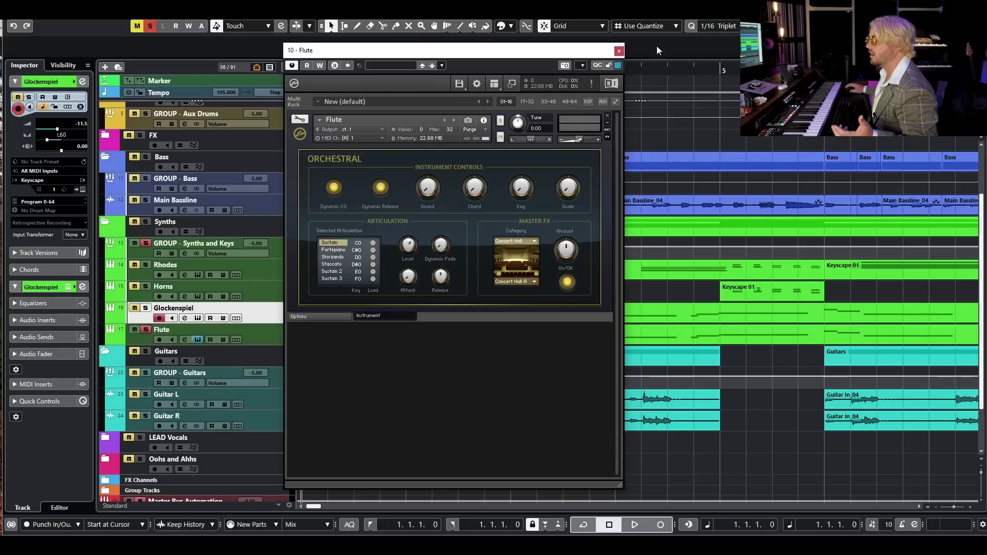
click(618, 52)
Solo the Glockenspiel alongside the Flute, play both from just before bar 2, and clear all solos
click(147, 308)
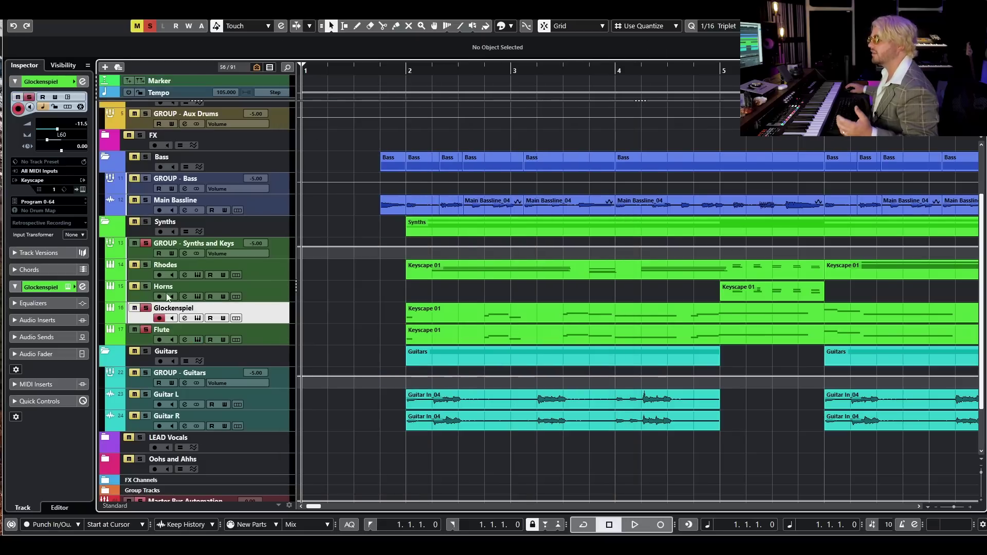
click(402, 79)
key(space)
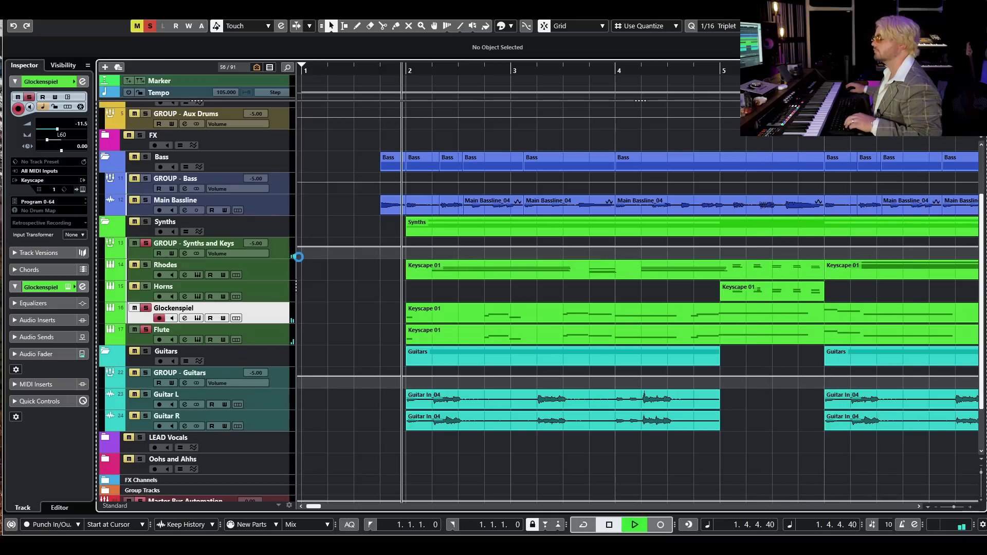
scroll(194, 82, down, 3)
click(149, 26)
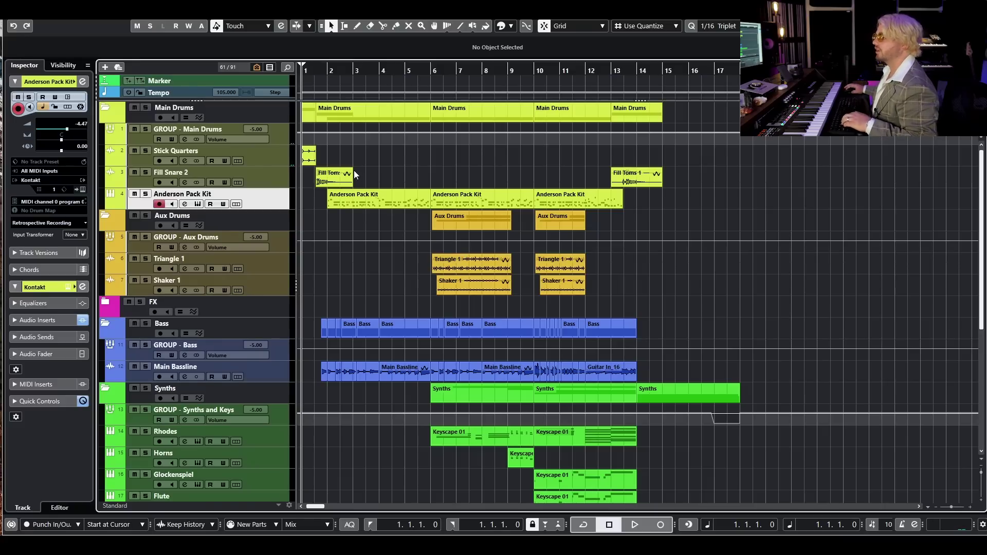
Solo the Stick Quarters track and play it from the start of the song
key(h)
key(h)
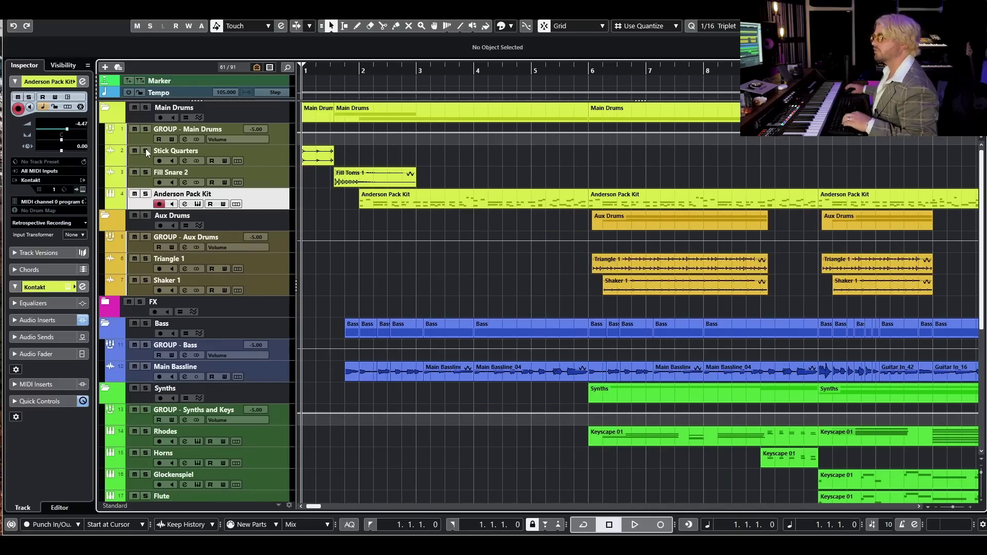
click(146, 151)
key(h)
key(space)
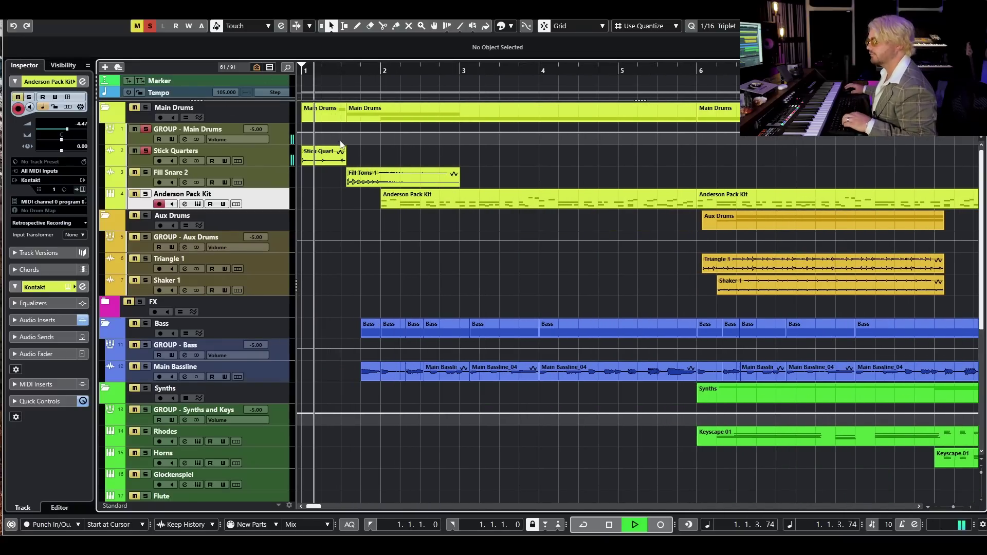
key(space)
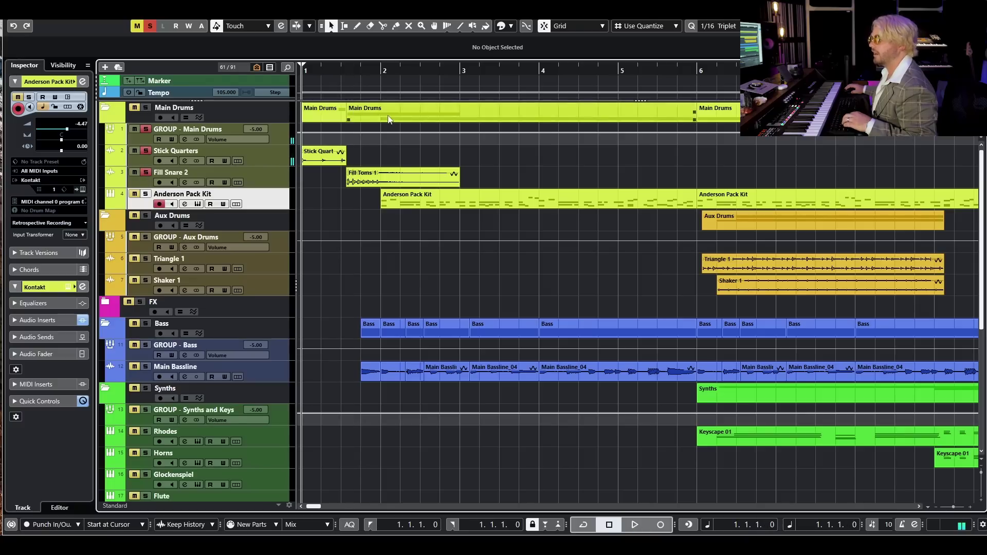
Solo Fill Snare 2 too, select the Fill Toms 1 and Stick Quarters events, and play them from the start
key(g)
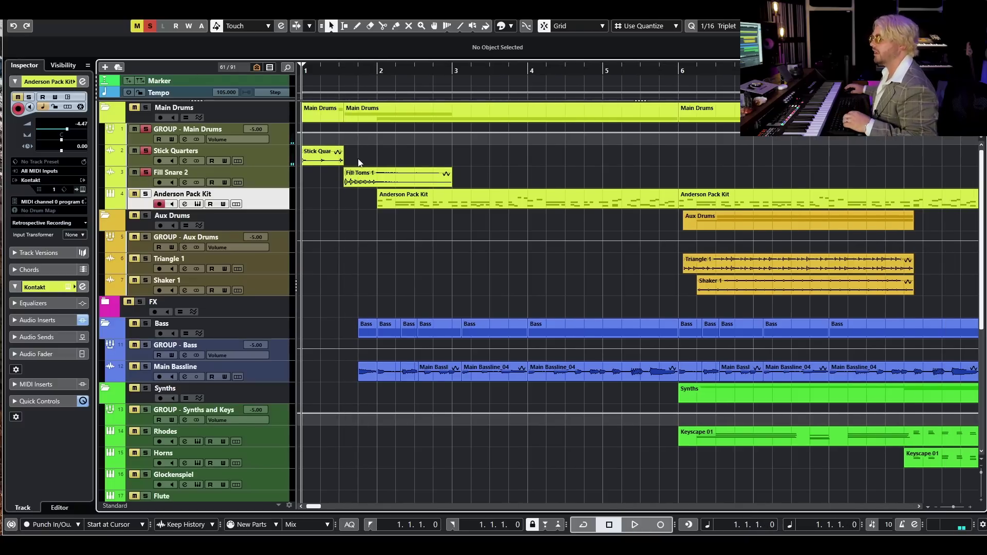
drag(361, 195, 361, 194)
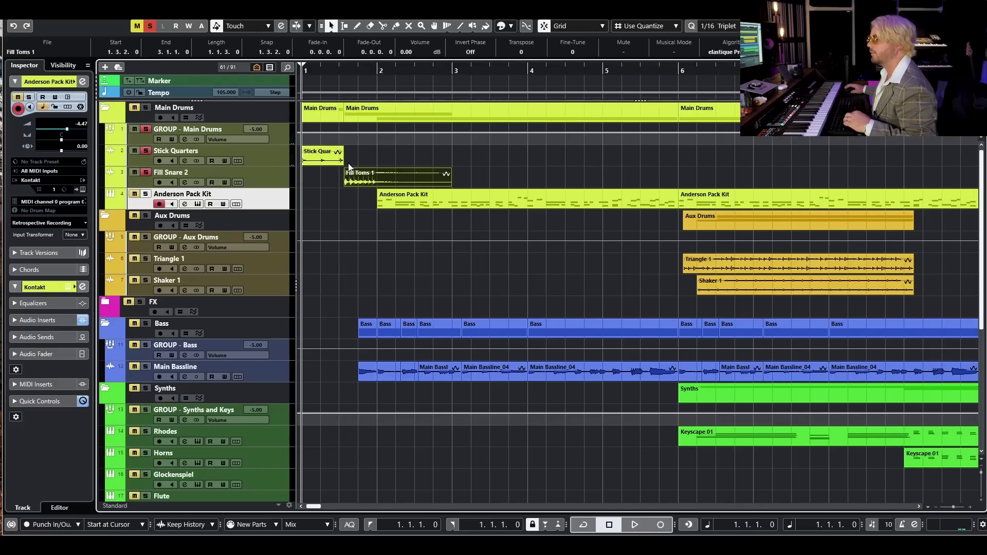
key(shift+Up)
key(space)
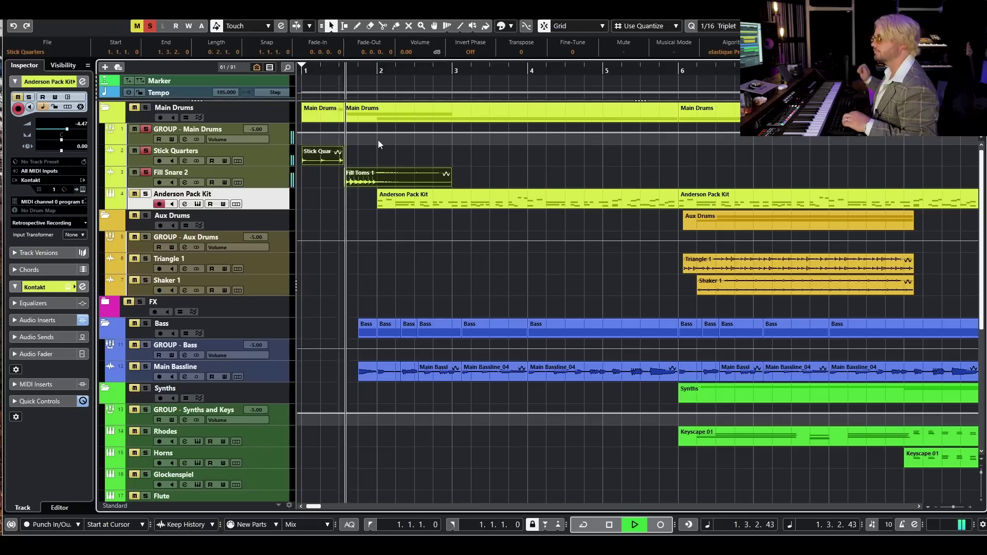
key(space)
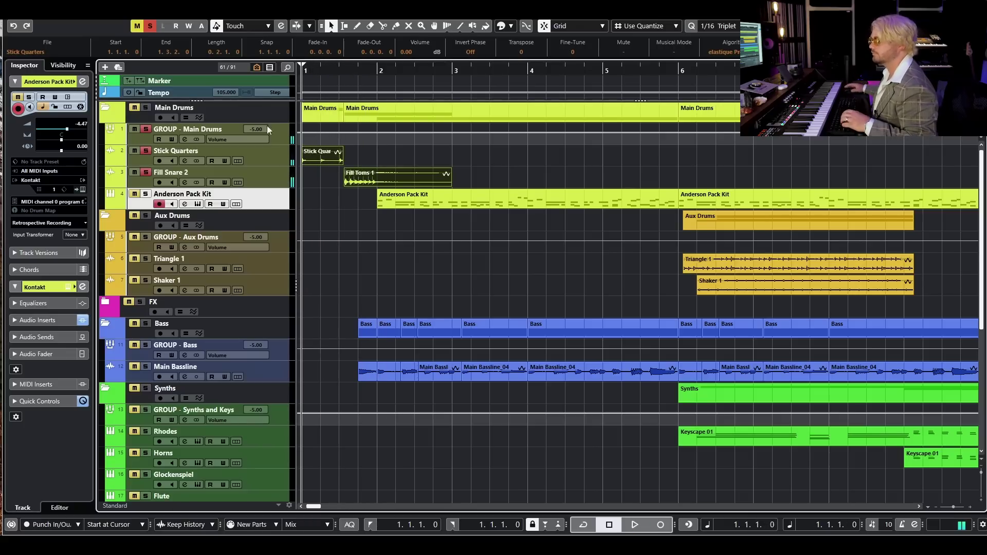
Add the Anderson Pack Kit to the solo, play the main drums from the start, and clear all solos
click(145, 195)
key(space)
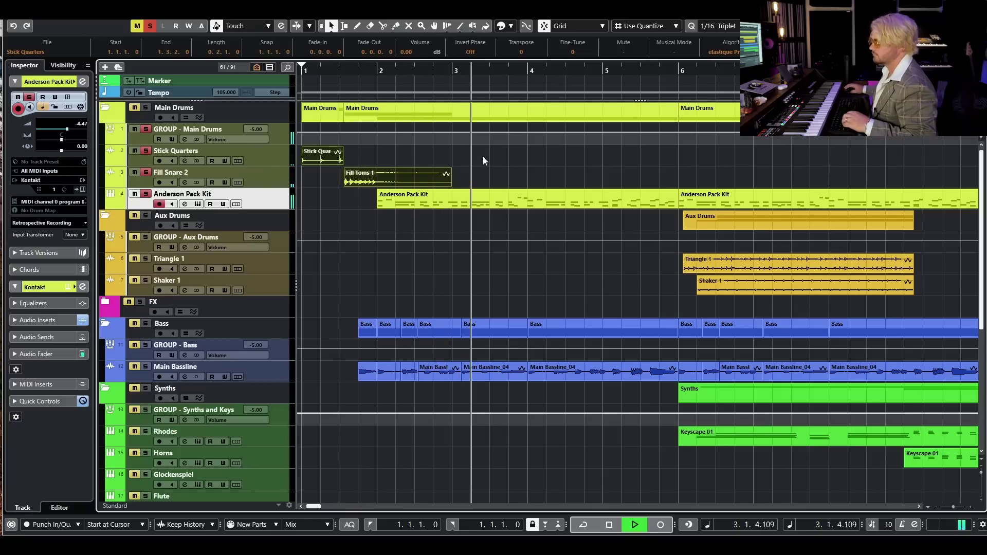
key(space)
scroll(195, 180, down, 4)
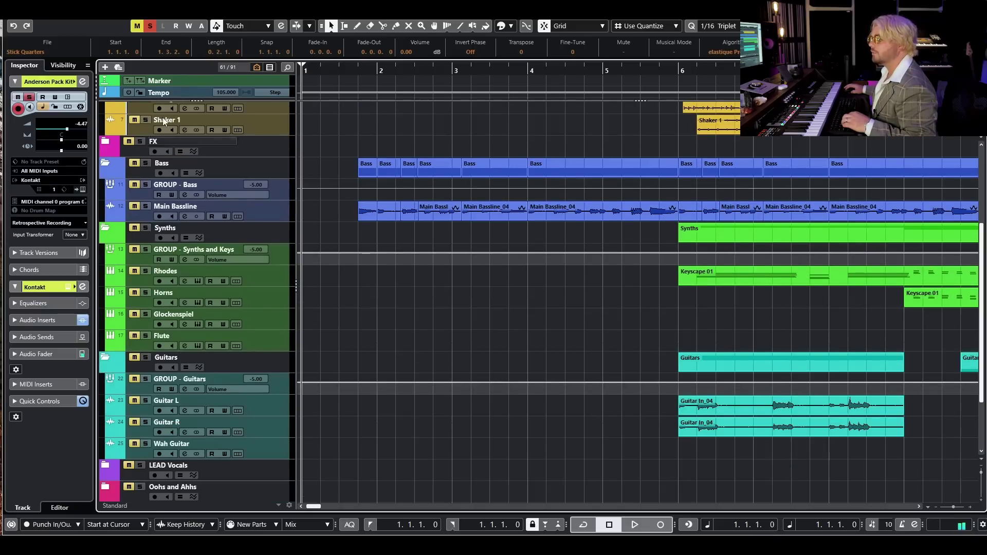
click(150, 27)
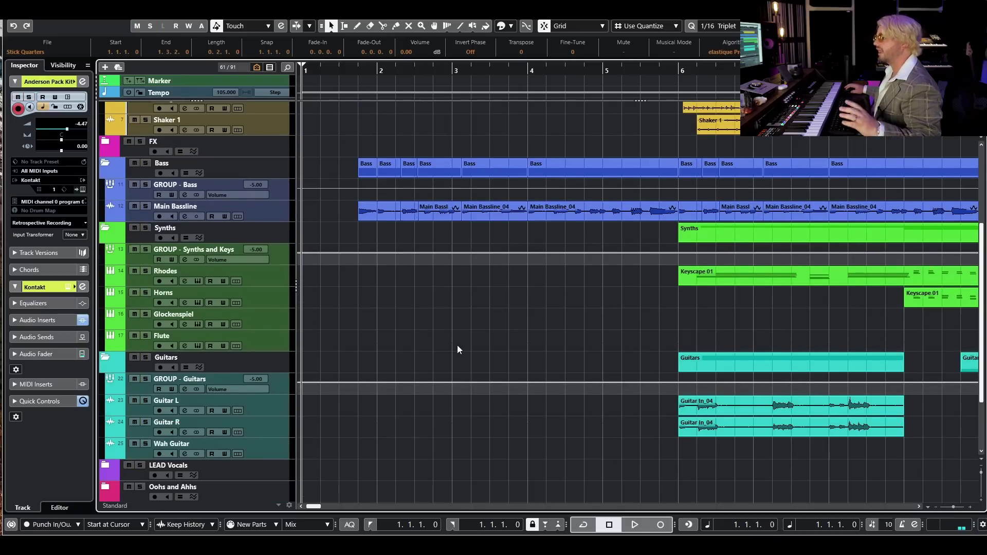
Play the unsoloed intro from bar 1 to hear the drums and bassline together
key(g)
key(space)
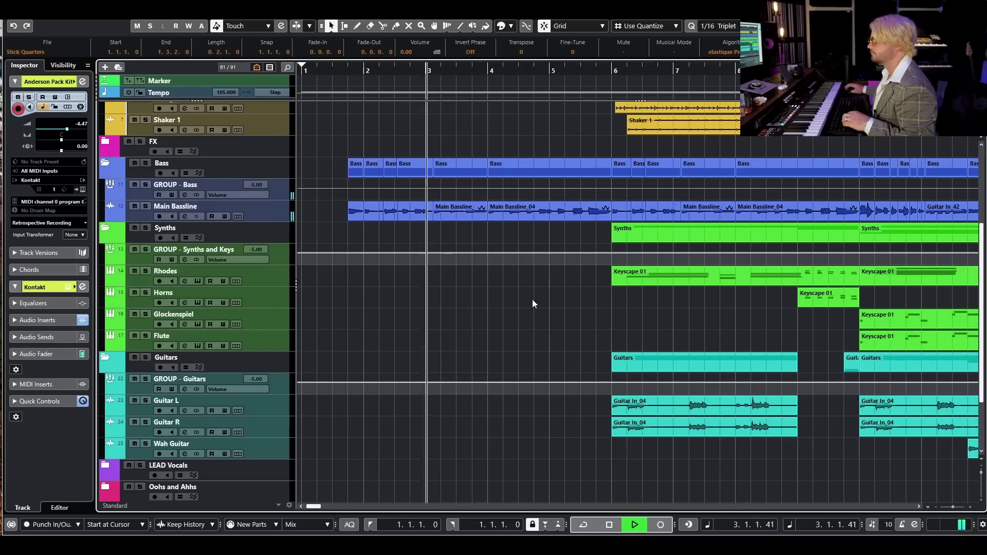
scroll(567, 281, up, 3)
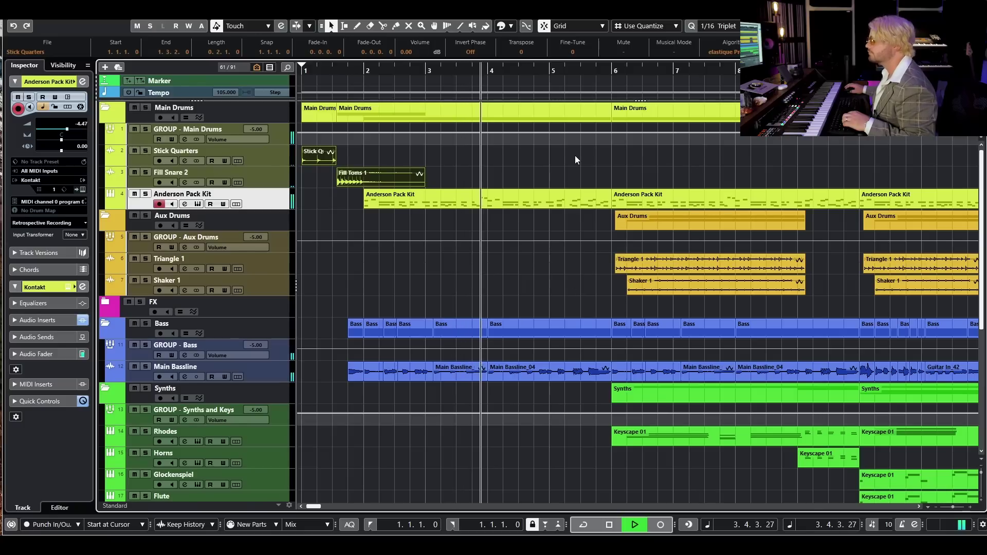
key(space)
Move the playback position to bar 6, solo Triangle 1 and Shaker 1, and select each track in turn
click(611, 77)
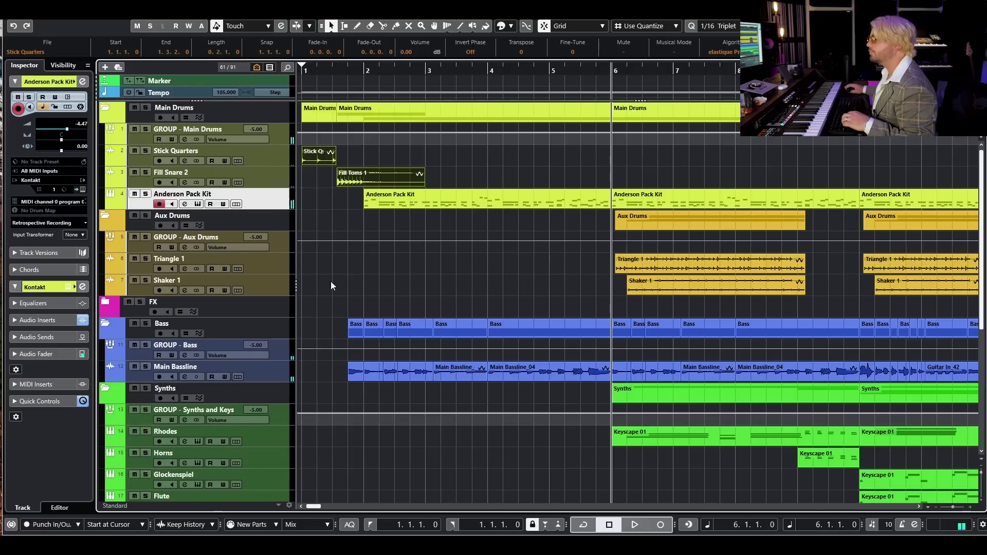
click(145, 259)
click(146, 281)
click(286, 273)
click(280, 282)
click(280, 267)
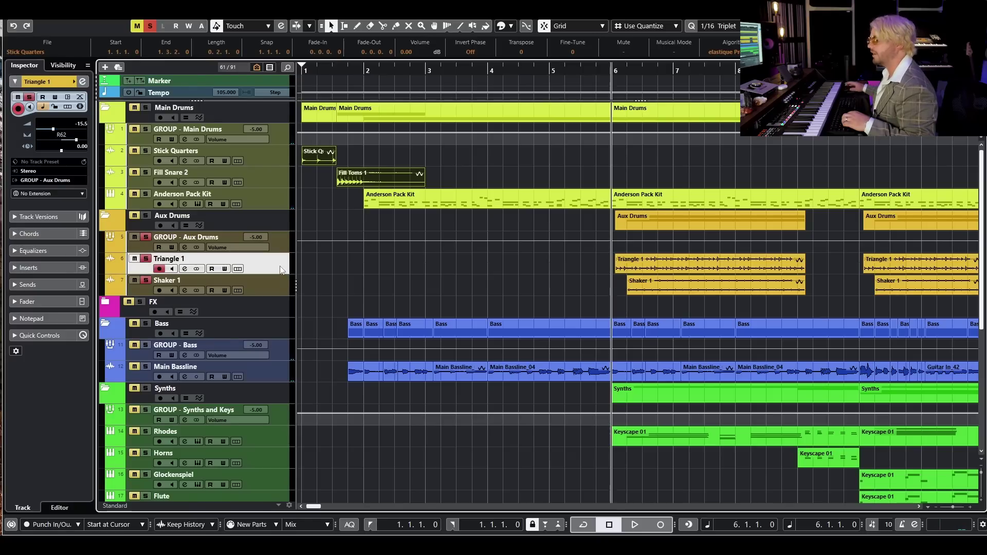
click(261, 288)
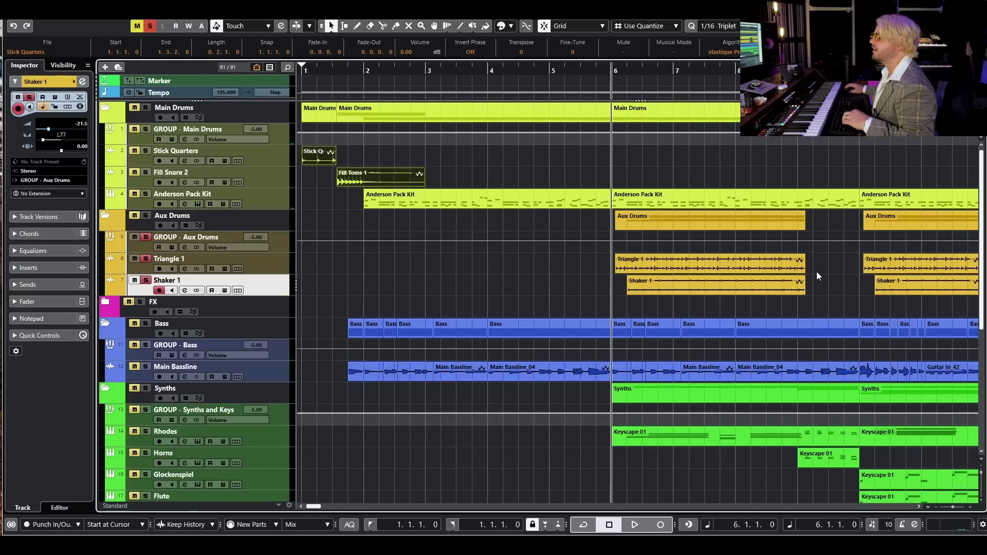
Play the soloed triangle and shaker from bar 6, and bring in the Main Drums folder with solo
key(space)
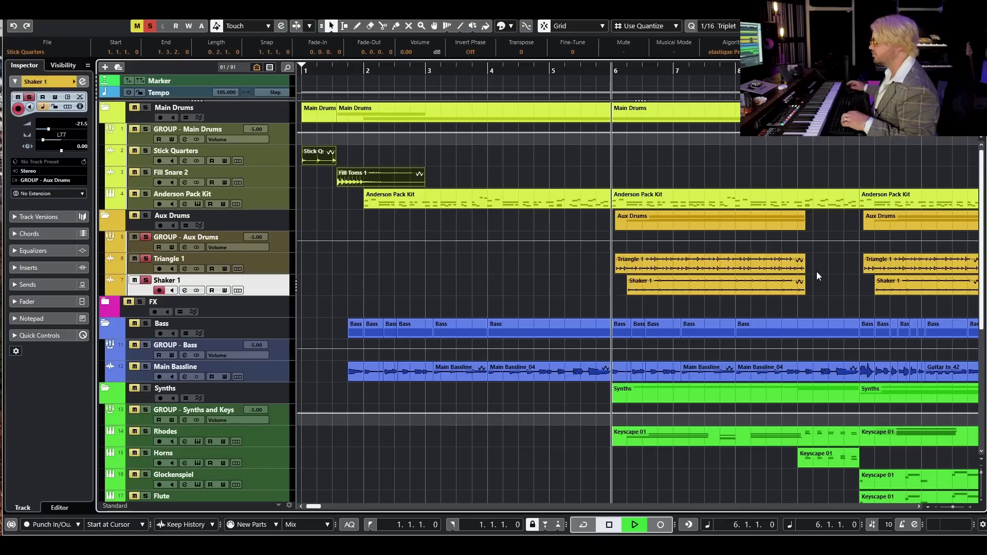
click(145, 108)
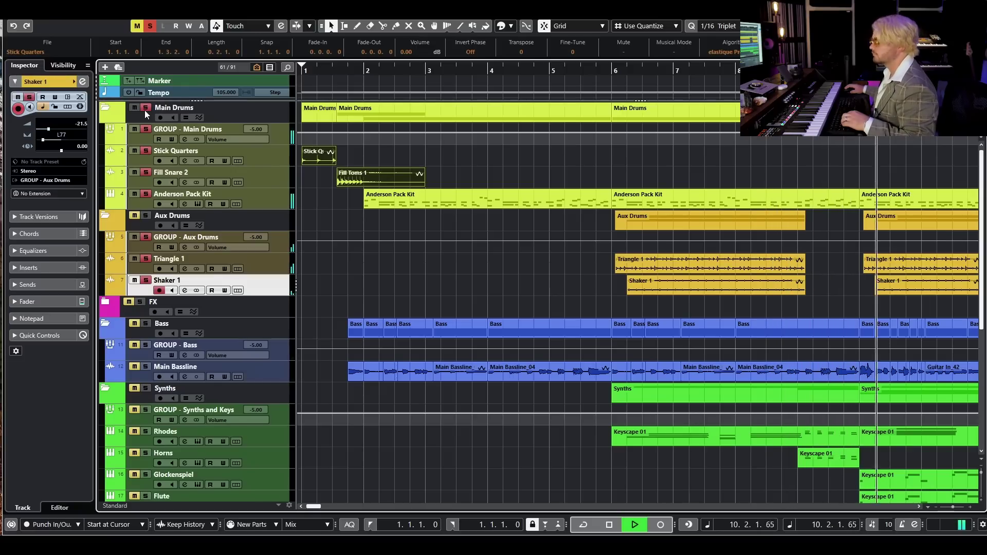
key(space)
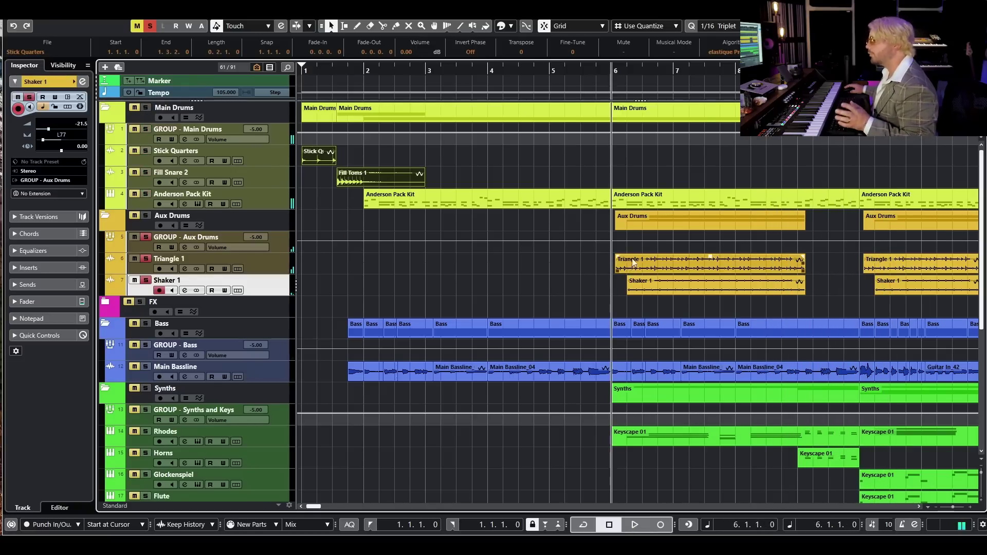
Solo the Synths folder alongside the soloed triangle and shaker
scroll(632, 253, down, 3)
click(135, 230)
right_click(187, 43)
key(Escape)
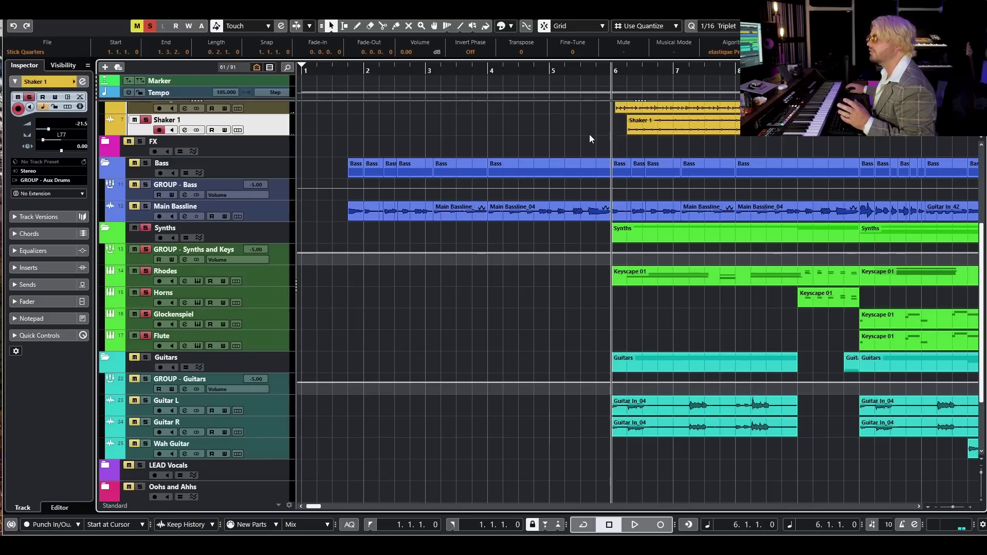
Clear all solos and play the full arrangement from bar 6 through the horn part in bar 9
click(154, 29)
scroll(538, 276, right, 2)
key(space)
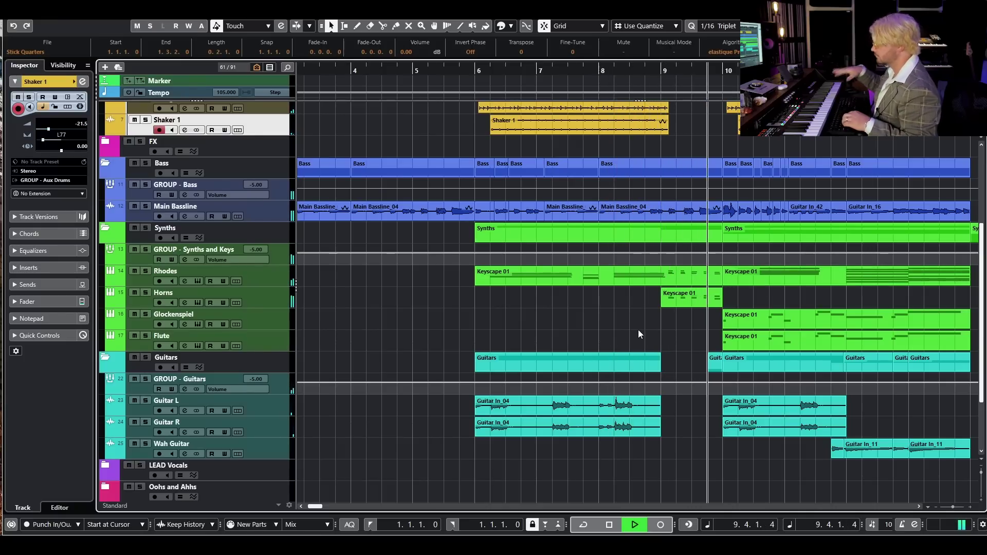
key(space)
Examine the layering of the drum, bass, synth and guitar parts between bars 6 and 14
scroll(641, 335, up, 6)
scroll(632, 337, down, 3)
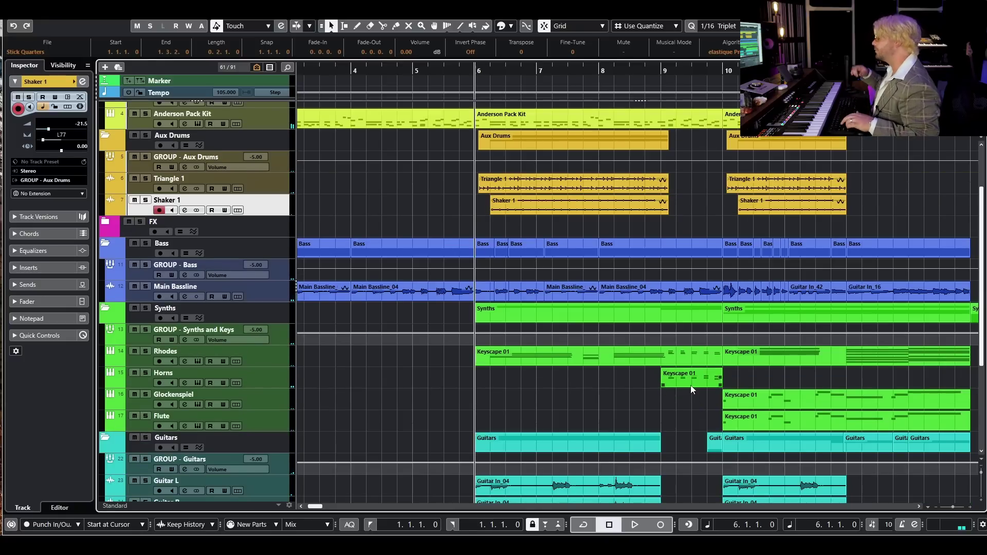
scroll(690, 389, right, 3)
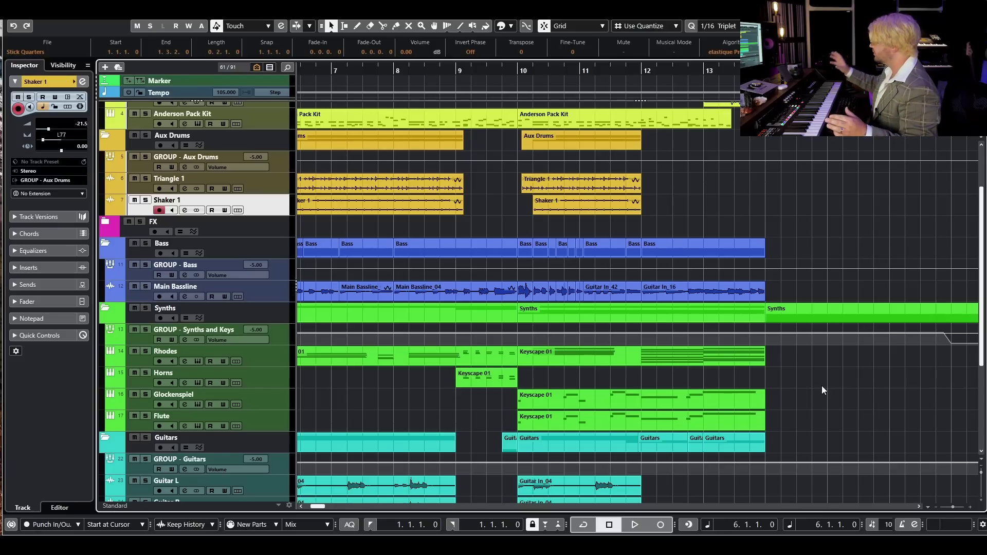
scroll(810, 382, down, 3)
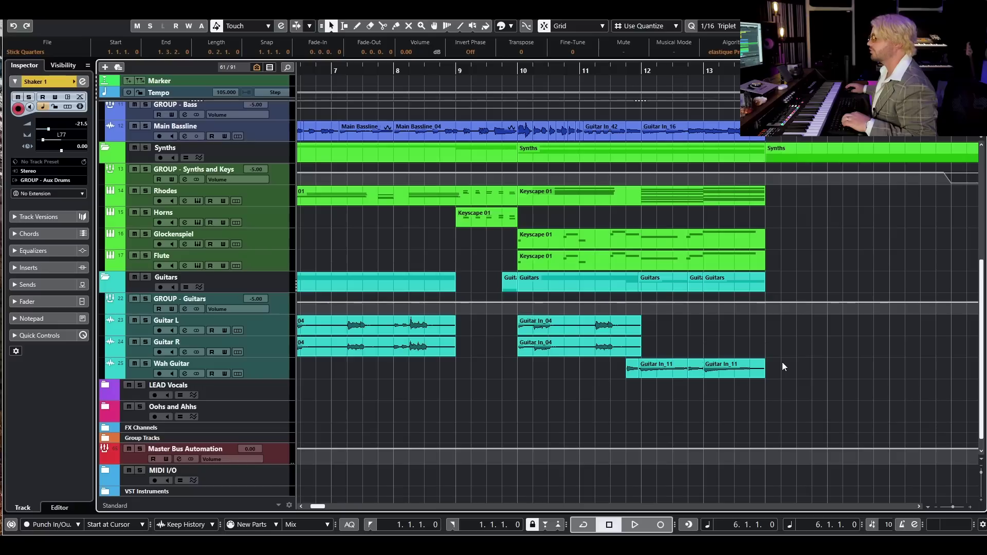
scroll(584, 167, up, 5)
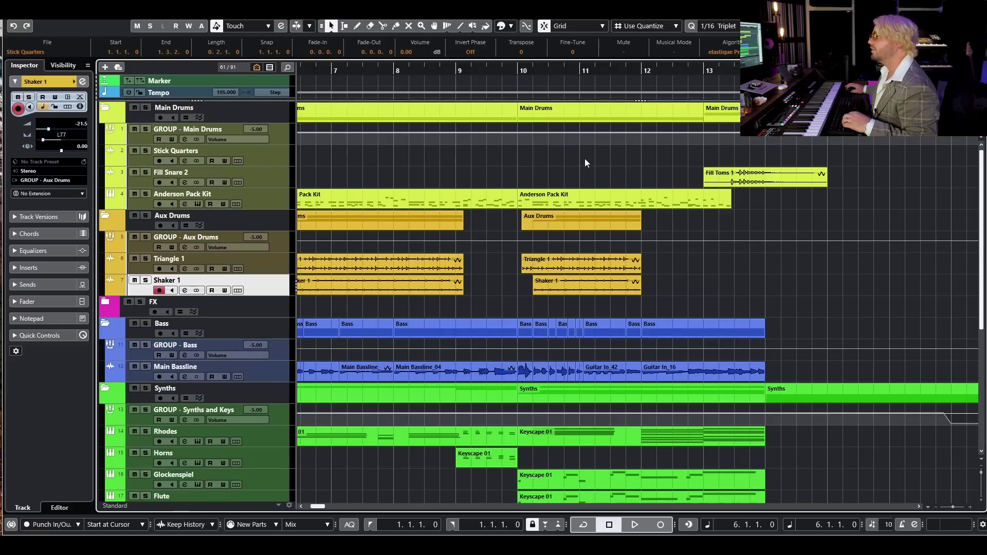
drag(443, 86, 440, 80)
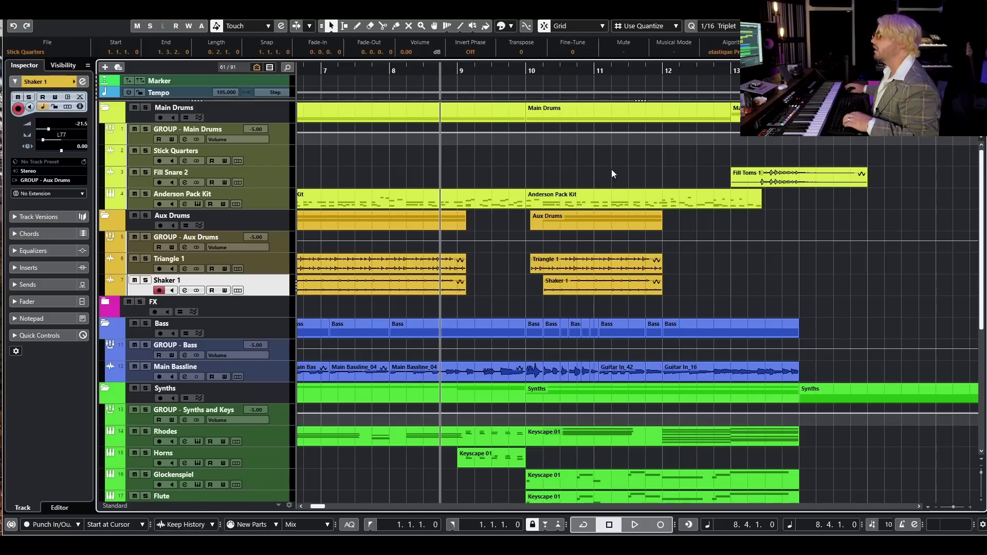
scroll(608, 161, down, 3)
scroll(754, 281, down, 6)
scroll(668, 266, up, 3)
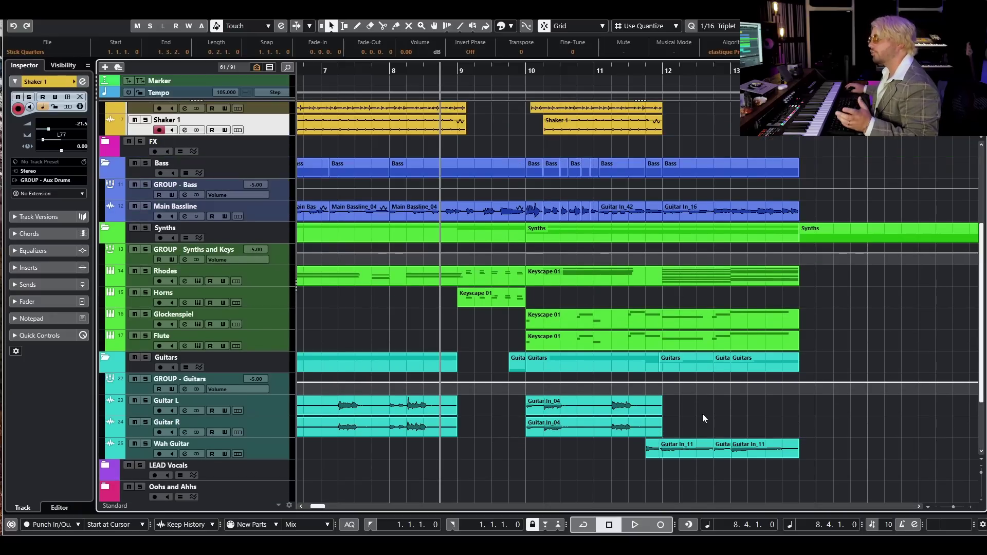
Play the full arrangement from bar 10 through the tom fill in bar 13, following the drum and synth tracks
drag(539, 69, 586, 71)
key(space)
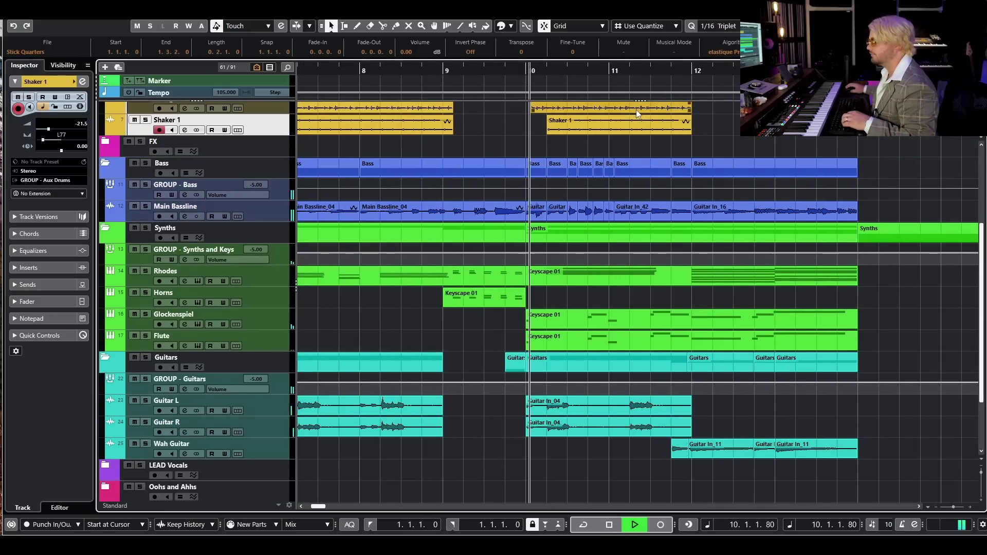
scroll(659, 129, up, 6)
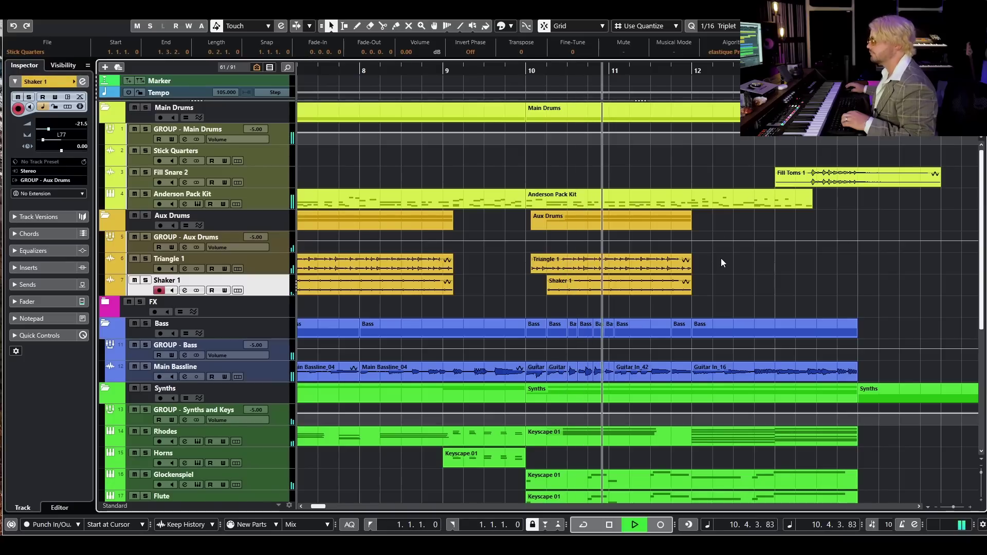
scroll(721, 258, down, 3)
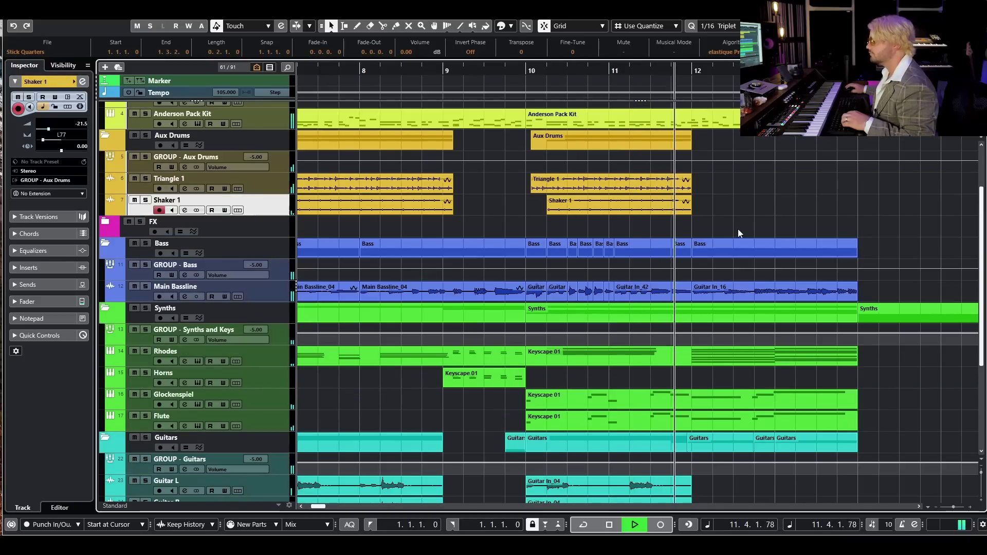
scroll(746, 221, down, 3)
scroll(766, 216, up, 6)
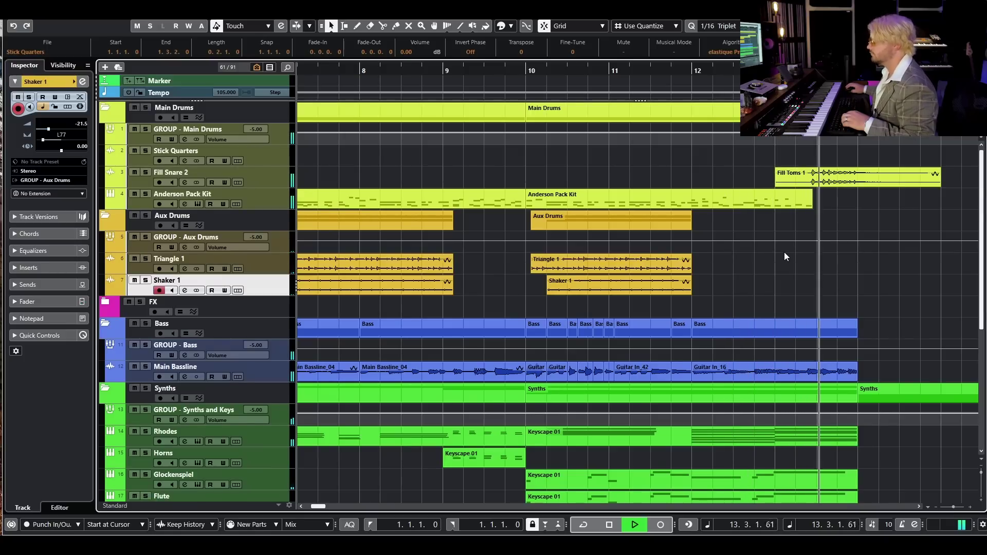
key(space)
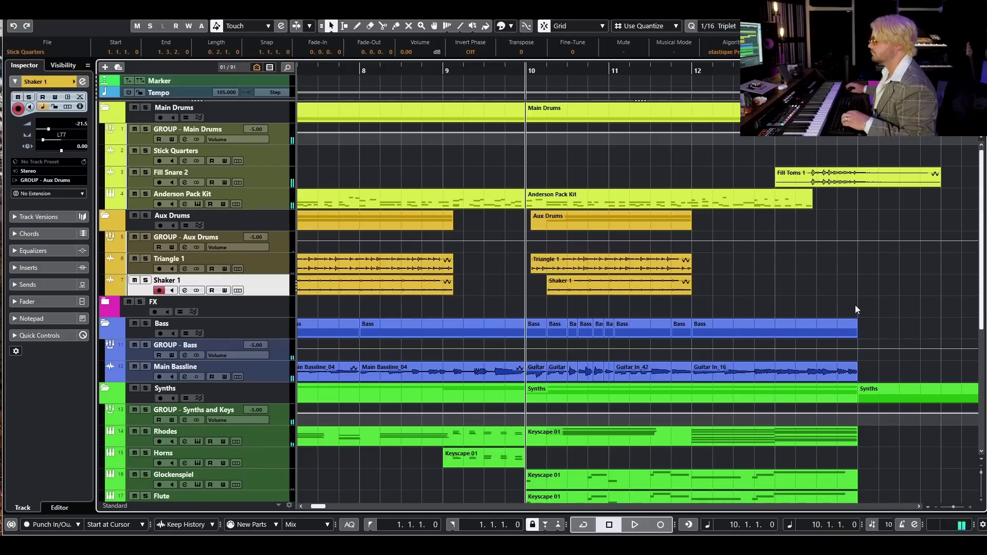
Solo the Main Drums folder, play it from just before bar 12 through the tom fill, and clear the solo
key(Delete)
scroll(766, 288, right, 2)
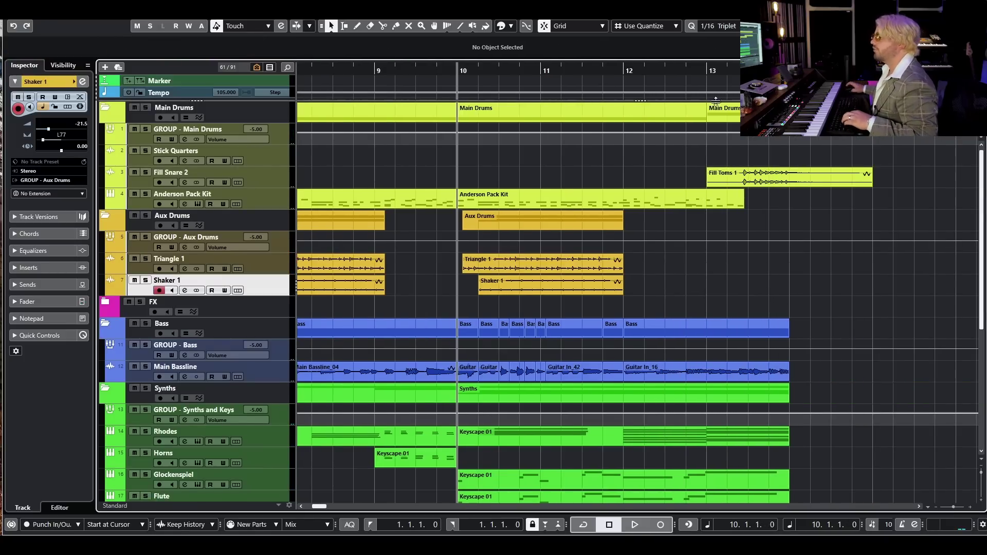
click(607, 67)
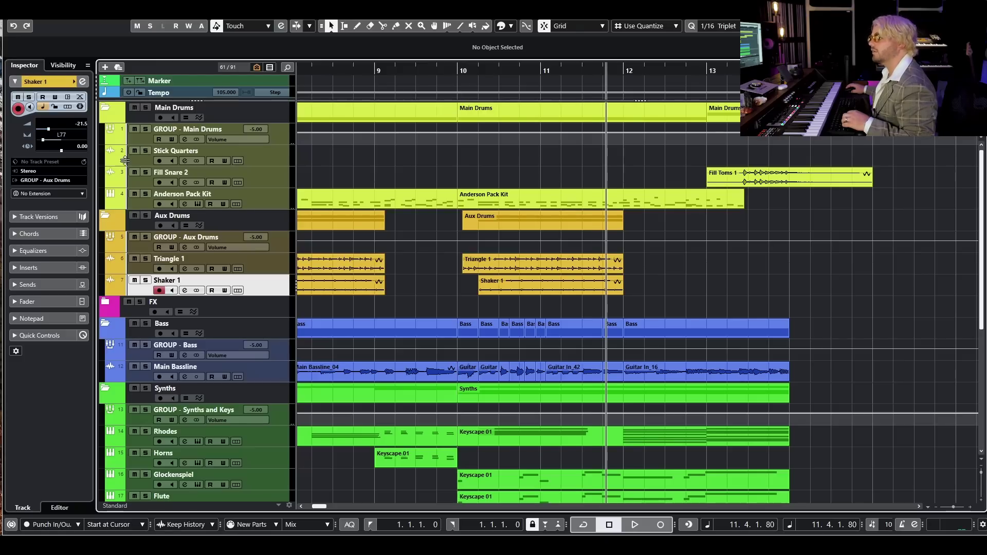
click(146, 108)
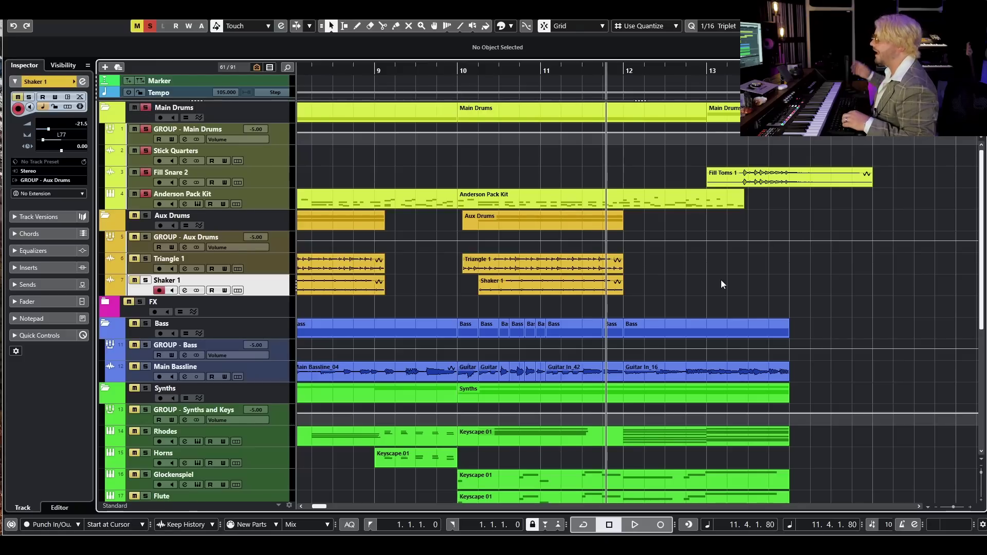
key(space)
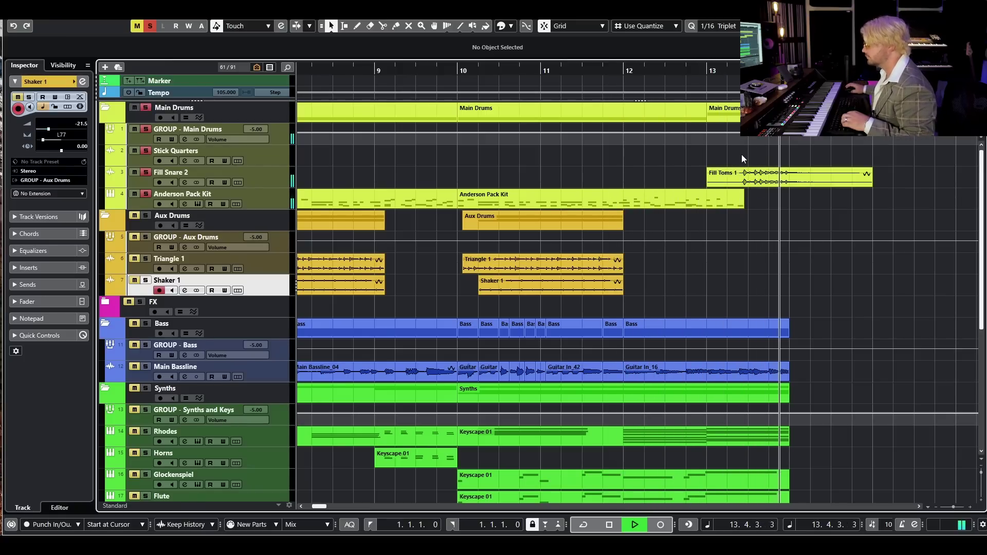
key(space)
click(146, 107)
Solo the Main Bassline track and play it from bar 10 to the end of bar 13
scroll(826, 239, down, 3)
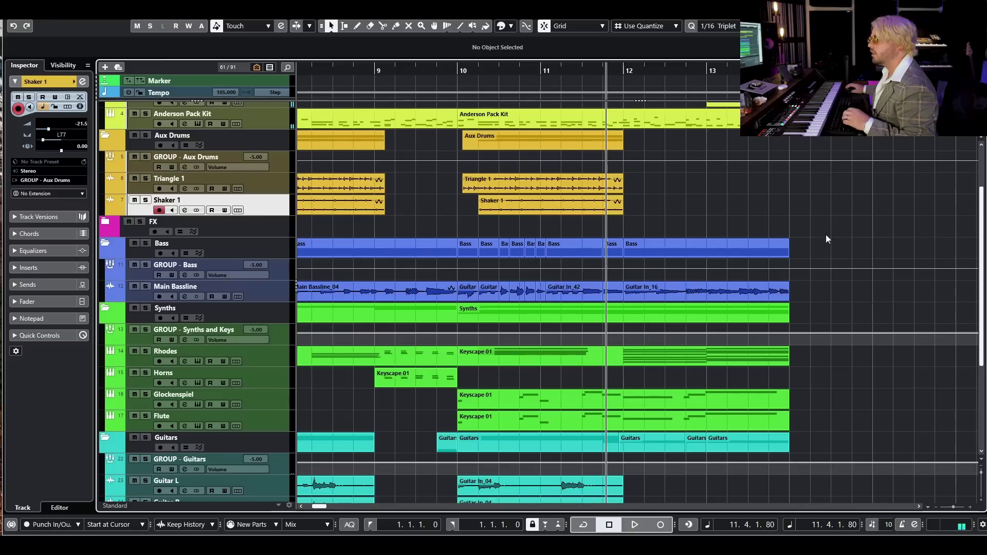
click(146, 286)
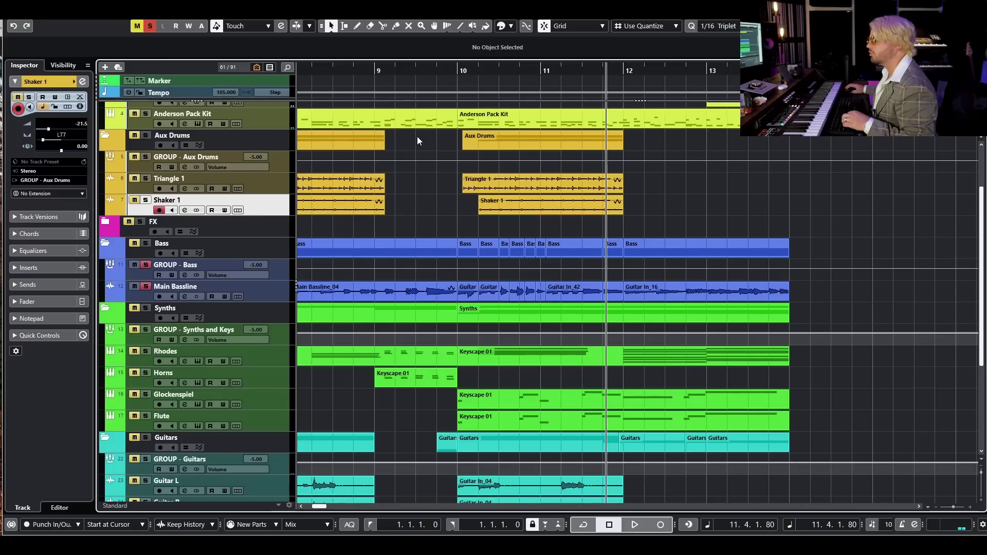
click(458, 75)
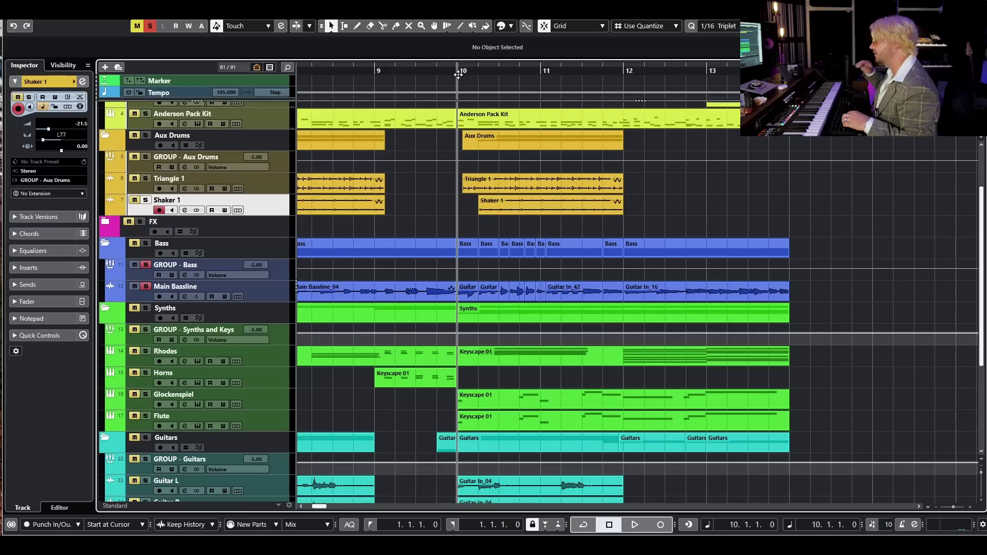
key(space)
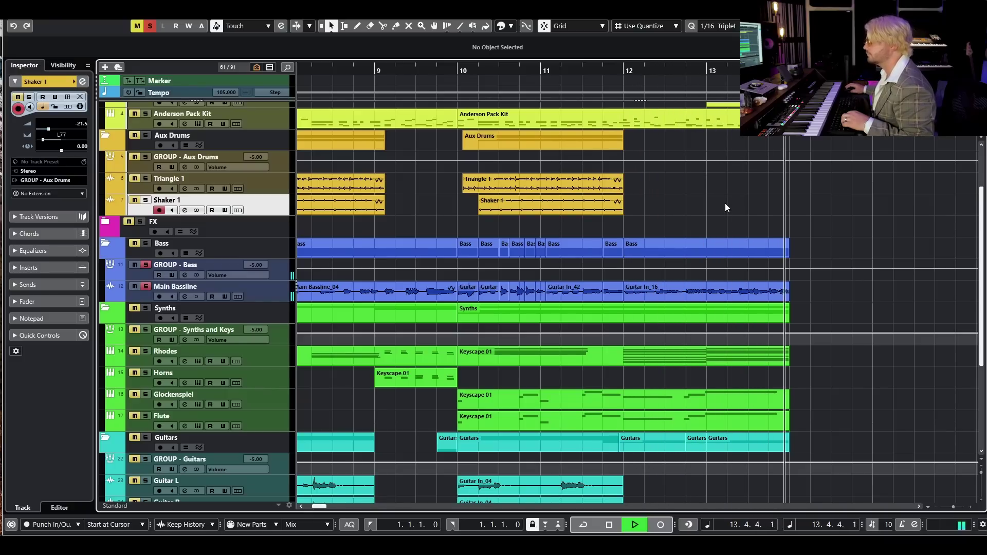
key(space)
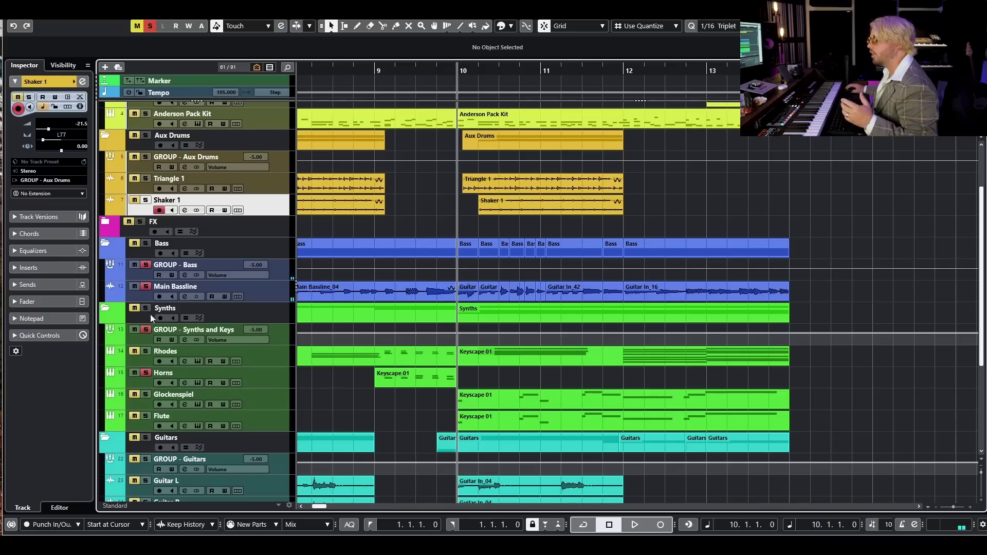
Solo the Rhodes alongside the bassline and play both from just before bar 12
click(146, 308)
click(136, 309)
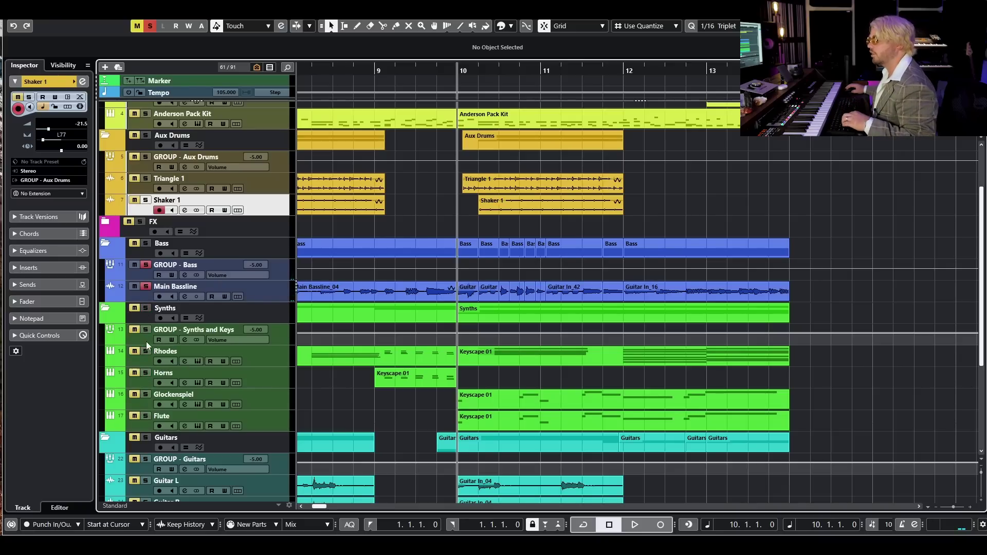
click(615, 70)
key(space)
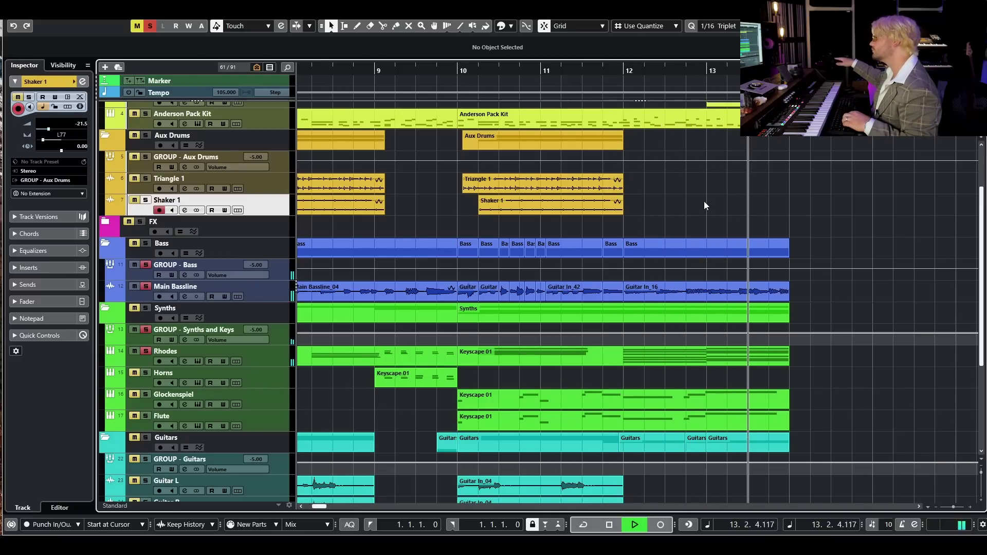
key(space)
Clear all solos, audition the section from just before bar 12 with the Main Bassline muted, and unmute it
click(149, 362)
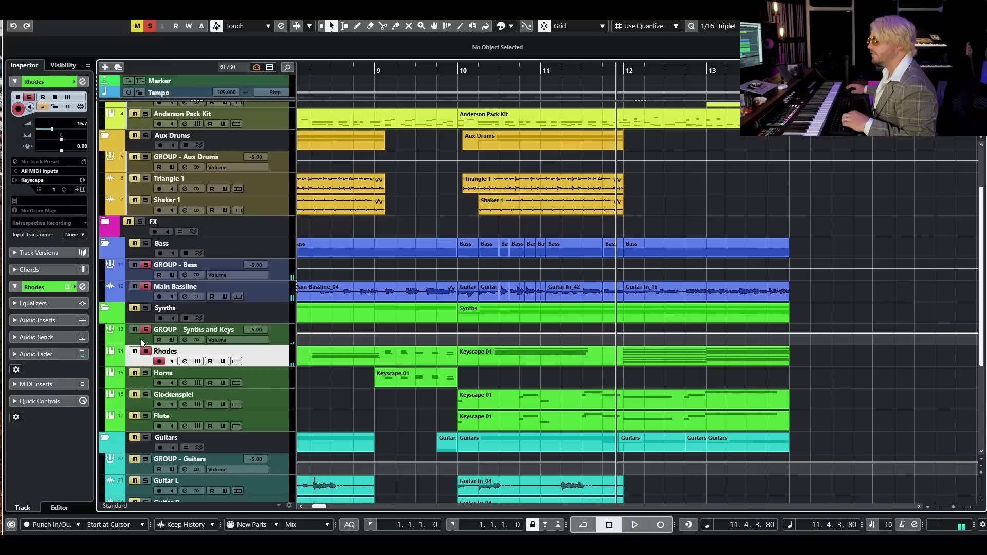
click(150, 26)
key(space)
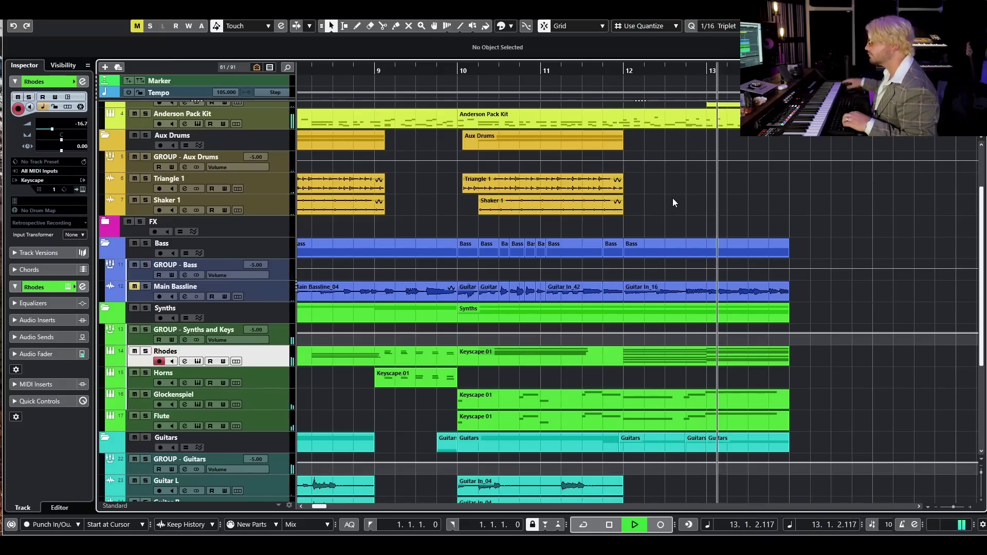
scroll(672, 198, down, 5)
key(space)
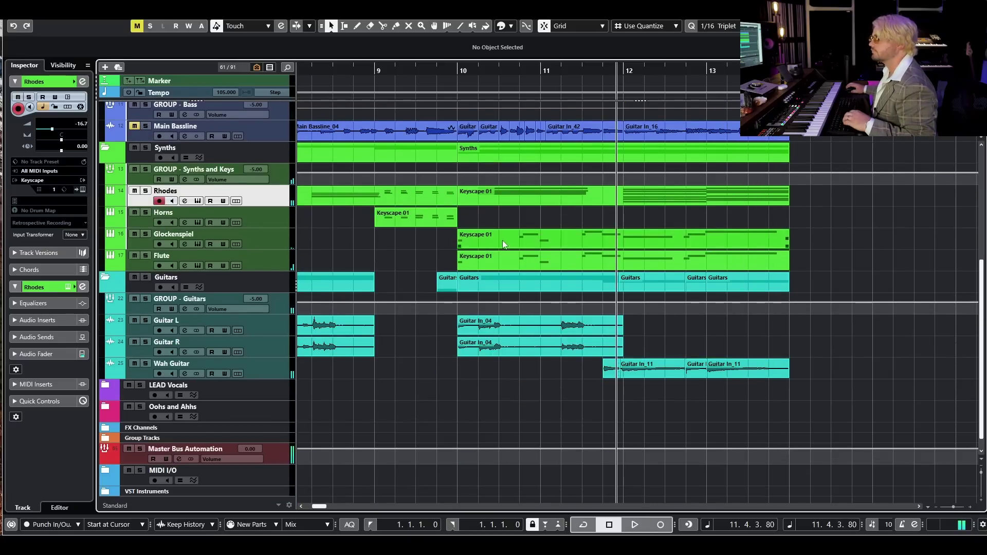
click(134, 126)
Solo the Wah Guitar track and open its channel settings
scroll(505, 256, up, 7)
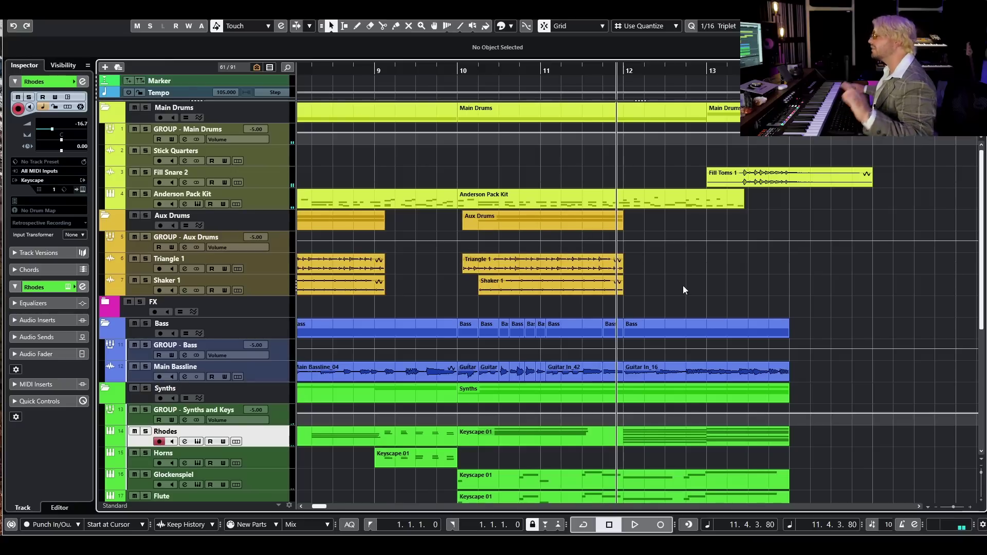
scroll(668, 288, down, 8)
click(147, 349)
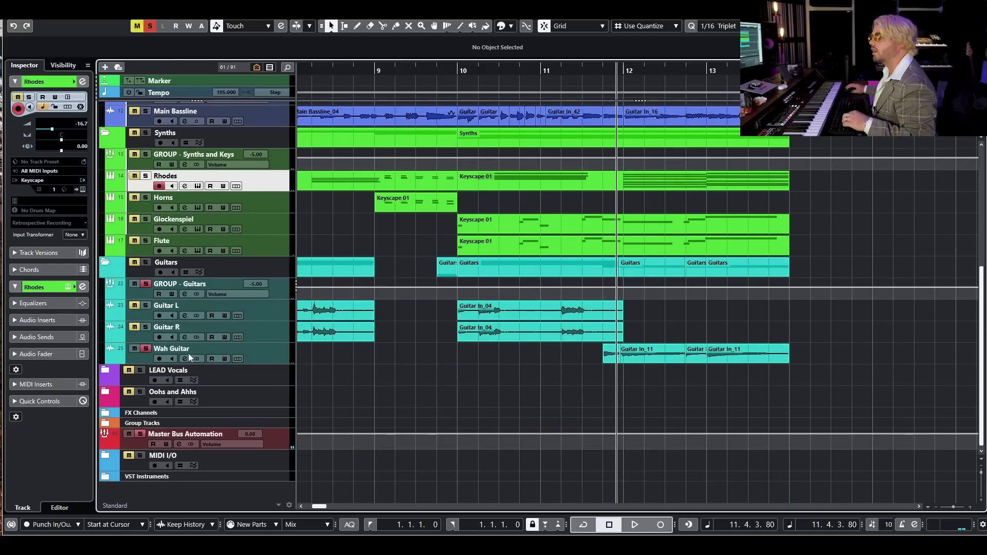
click(185, 359)
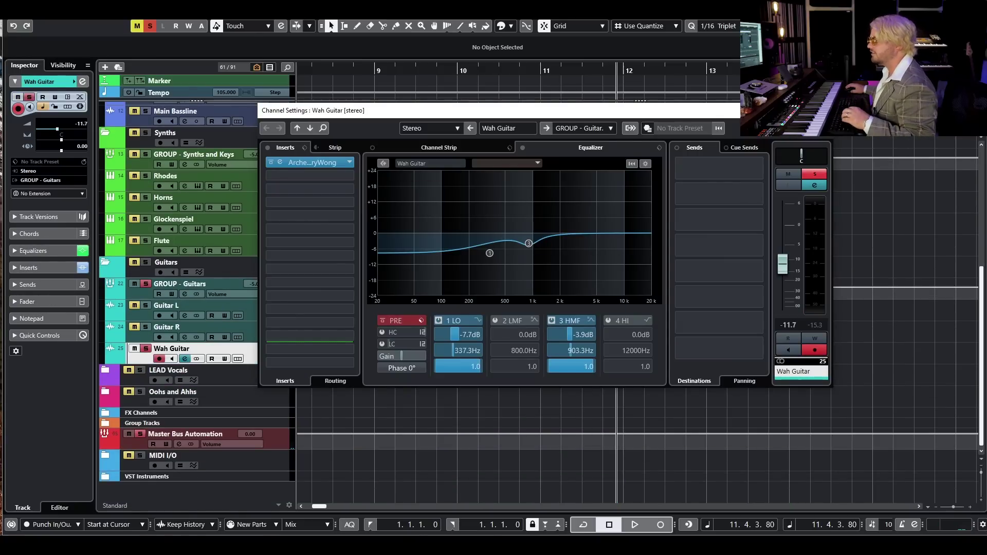
Play the soloed wah guitar part from just before bar 12, keeping the channel settings window clear of the parts being viewed
drag(450, 107, 158, 99)
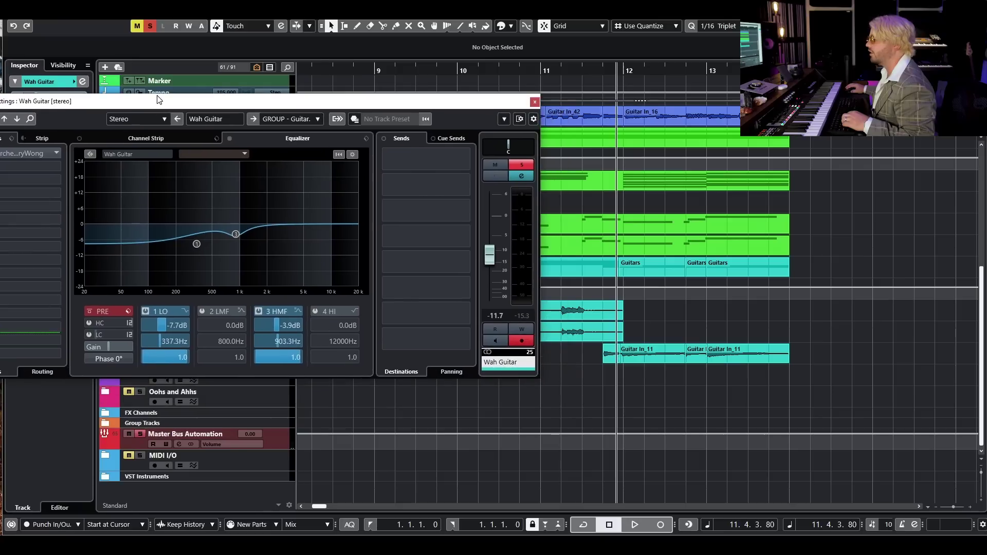
key(space)
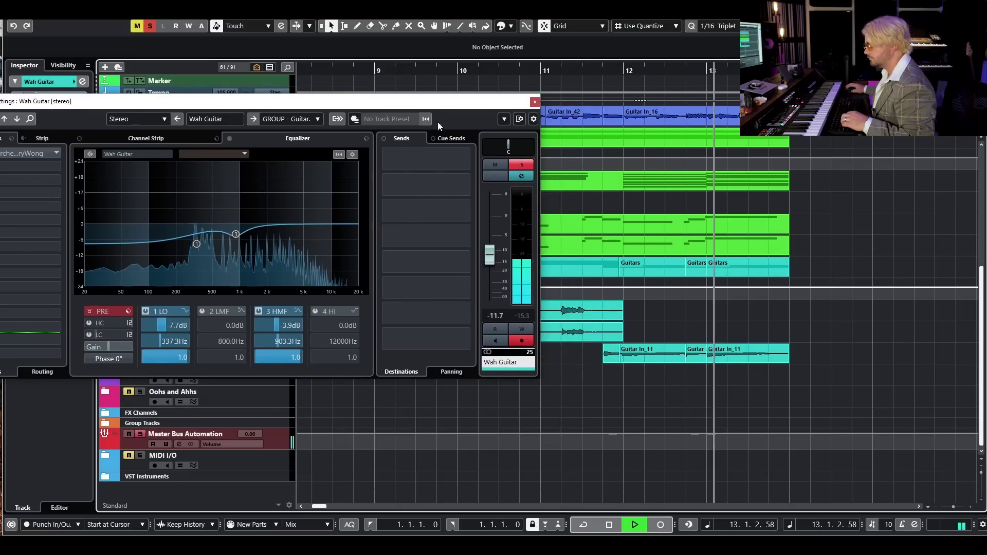
drag(426, 102, 677, 89)
key(space)
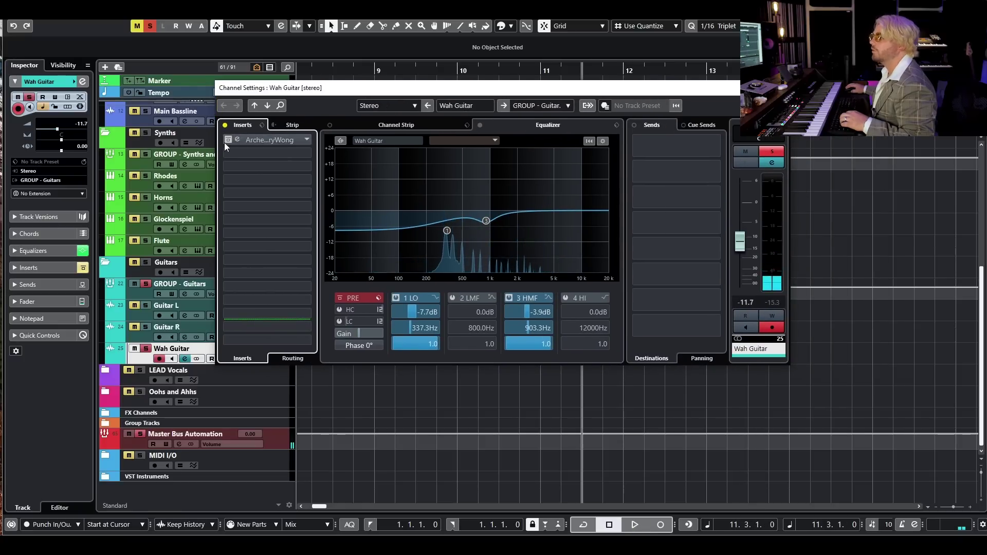
Open the Archetype Cory Wong insert on Wah Guitar and view its equalizer and its delay and reverb pedal sections
click(259, 140)
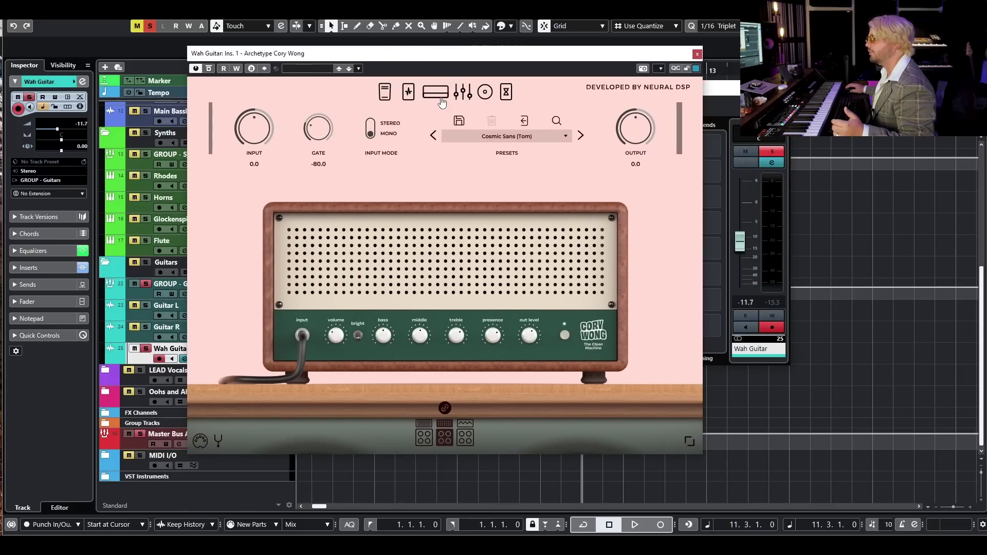
click(485, 92)
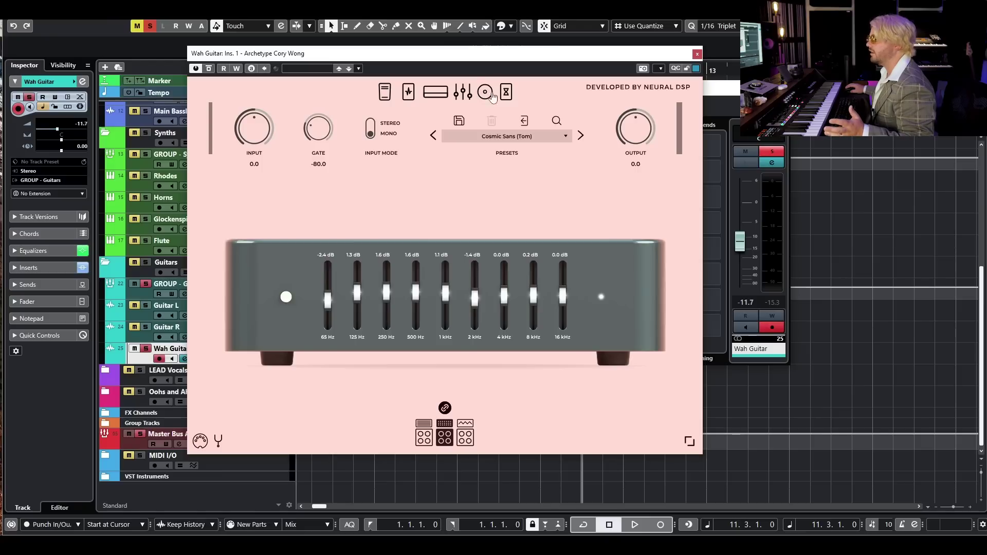
click(506, 92)
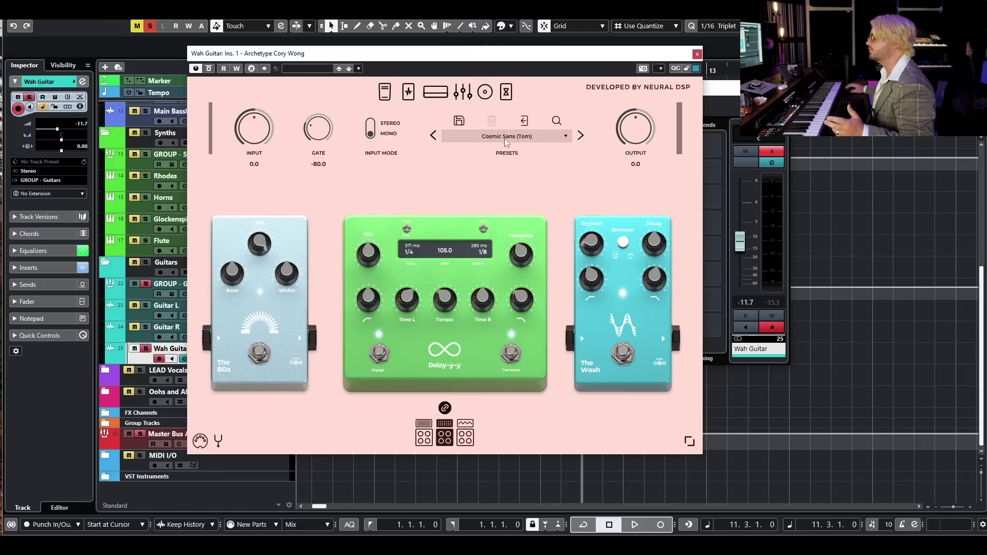
View the plugin's stompbox and wah pedal sections and enable reading of automation for the Archetype Cory Wong insert
click(409, 94)
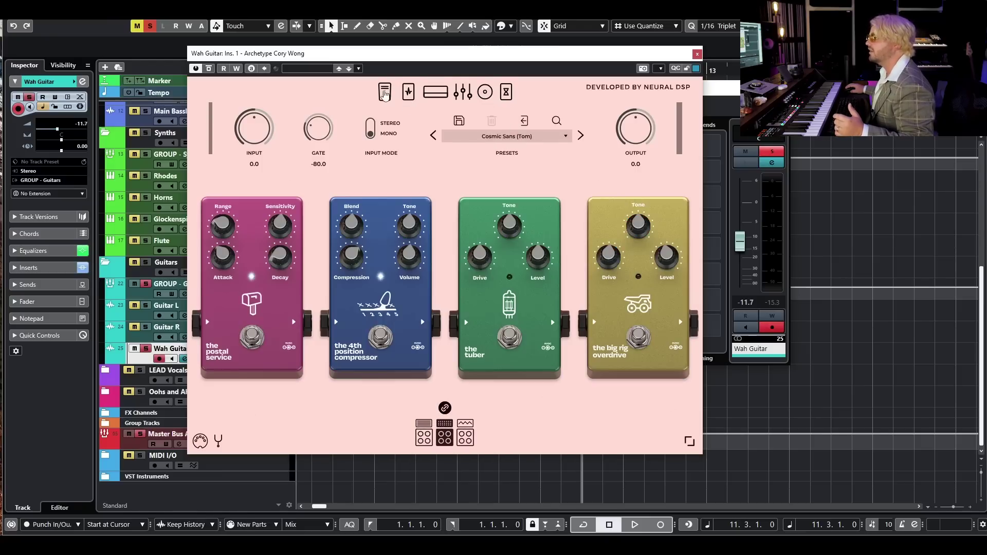
click(386, 97)
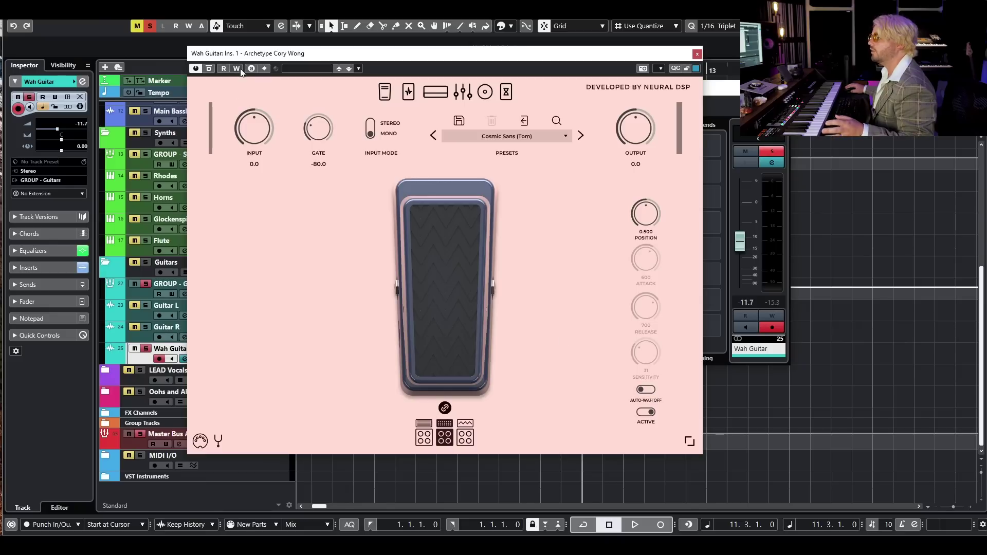
click(224, 70)
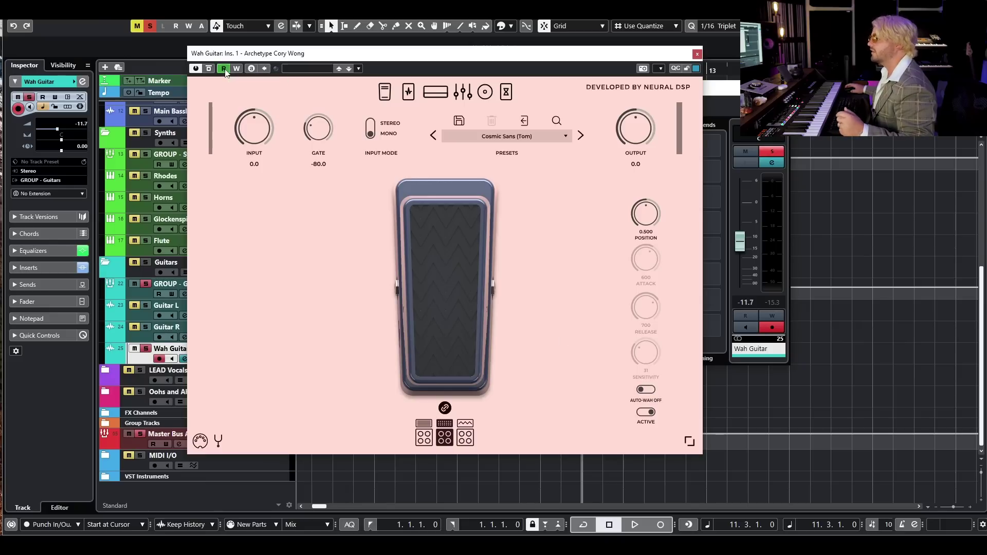
click(698, 53)
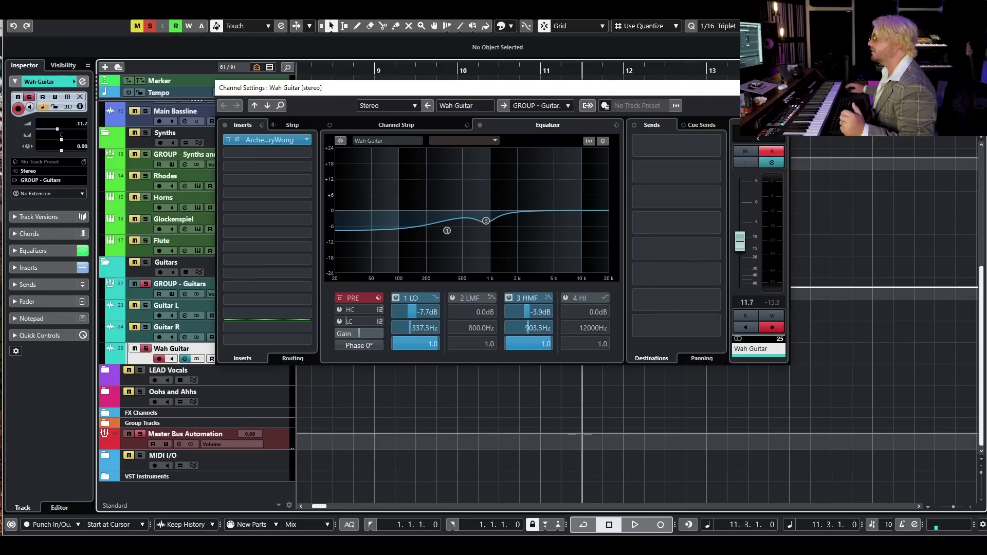
Play the soloed wah guitar part while viewing the automated wah pedal, and close the plugin window
key(Escape)
key(space)
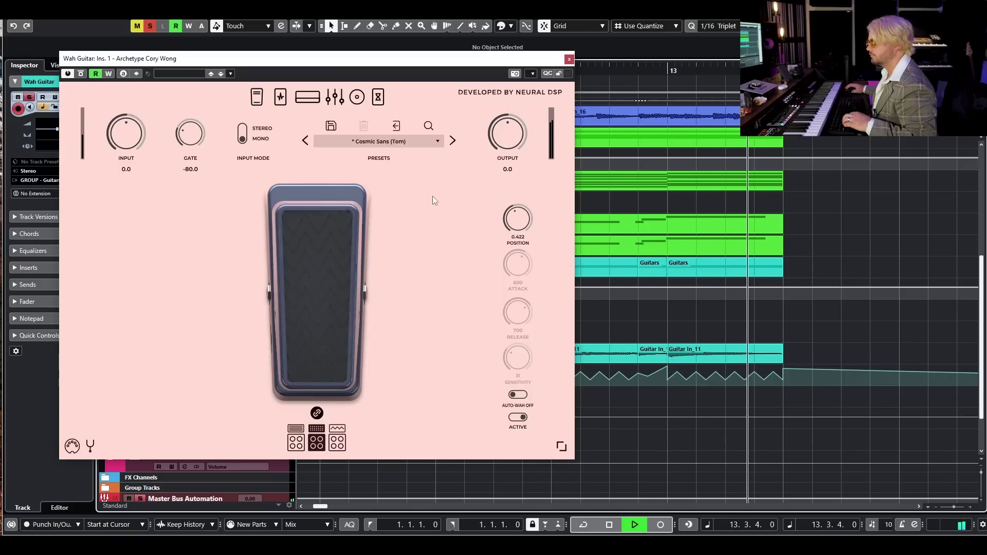
key(space)
click(569, 59)
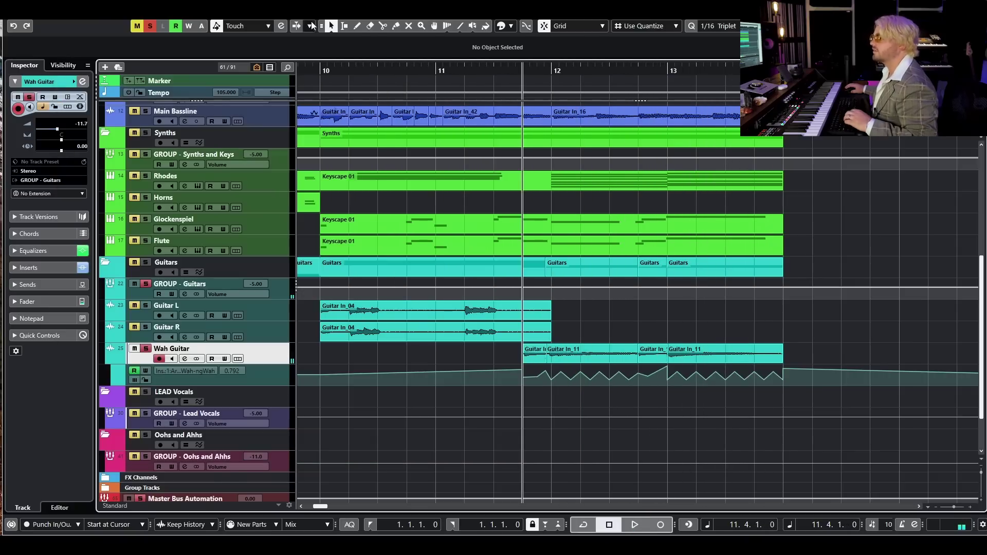
Clear all solos and audition the full arrangement from around bar 11, with the timeline zoomed out to show all parts
click(151, 24)
key(g)
key(g)
key(g)
scroll(521, 104, up, 5)
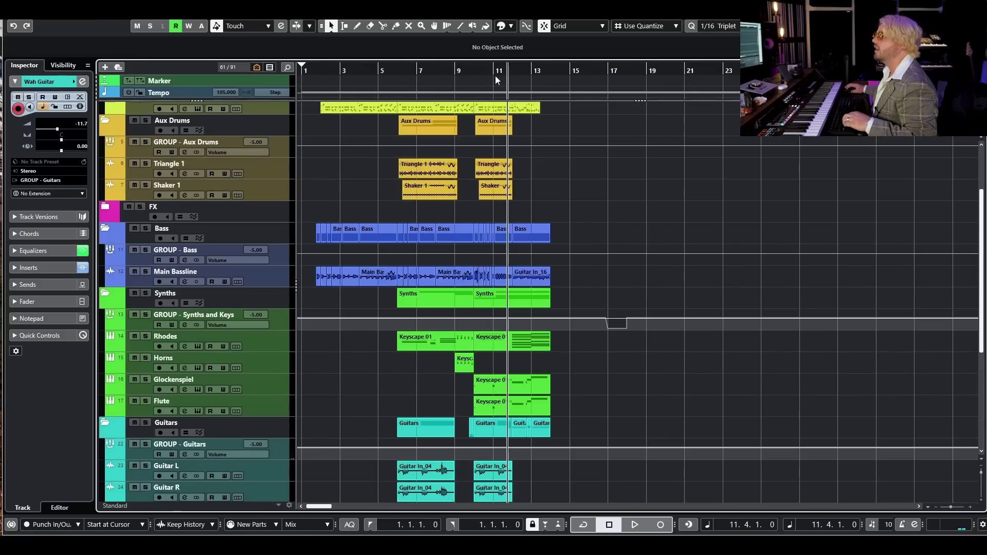
click(498, 70)
key(space)
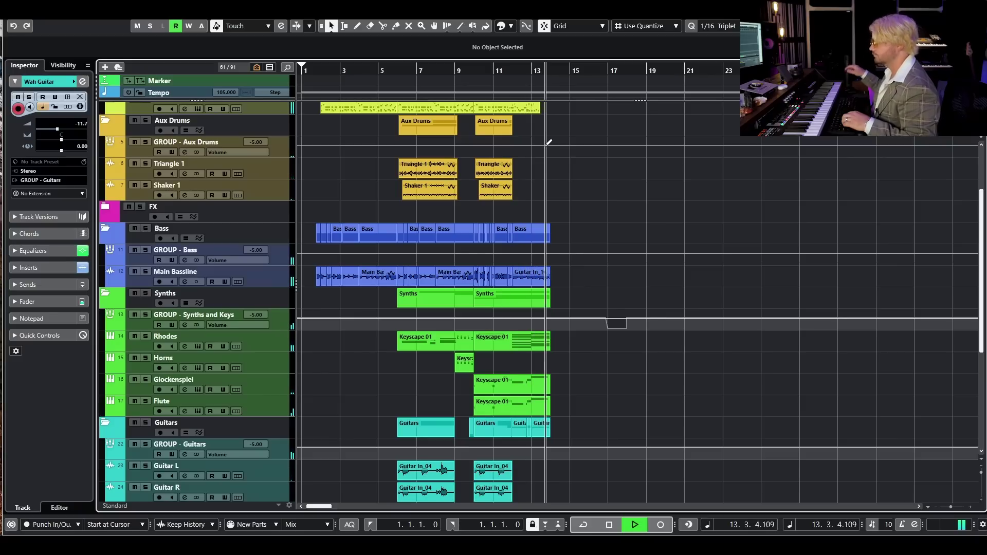
key(space)
Audition the soloed Main Drums from bar 13, and replay the passage with the Main Bassline soloed as well
scroll(468, 207, up, 4)
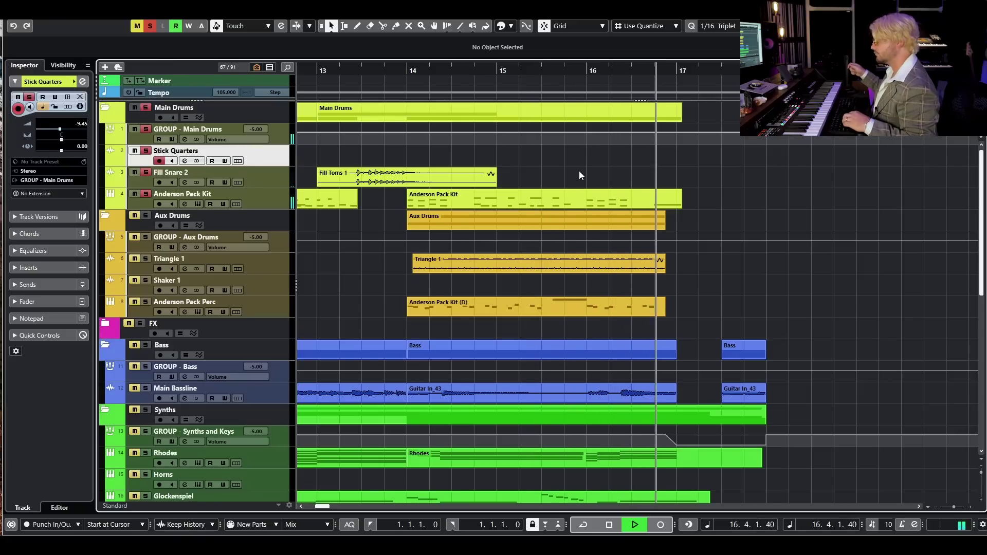
key(space)
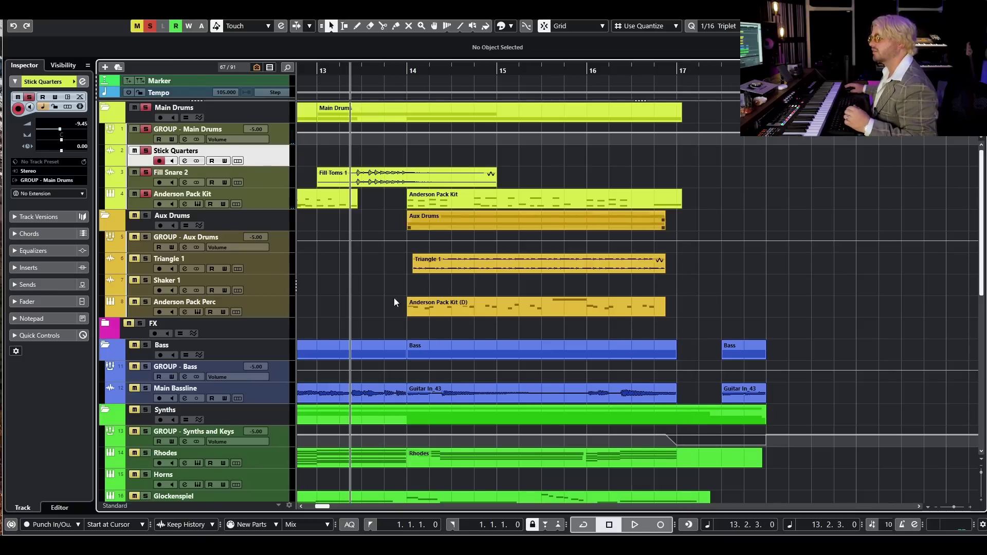
click(255, 398)
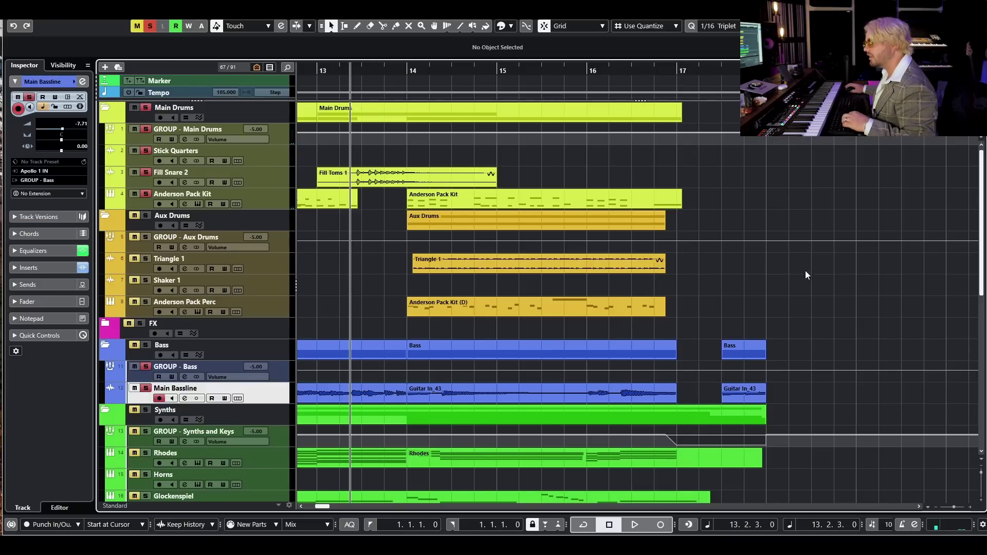
key(space)
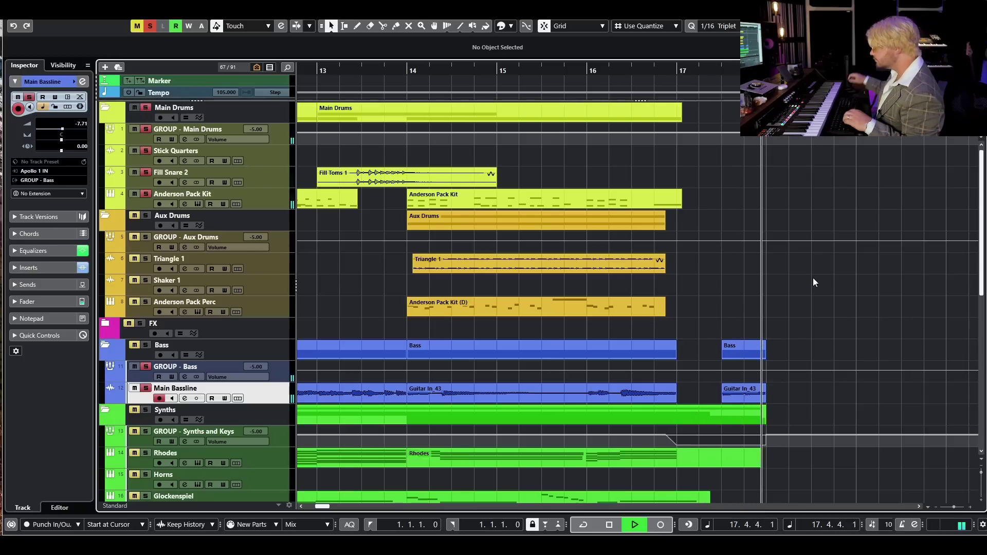
key(space)
Select the Anderson Pack Perc part at bar 14 and audition the auxiliary percussion together with the soloed drums and bass
scroll(592, 268, down, 3)
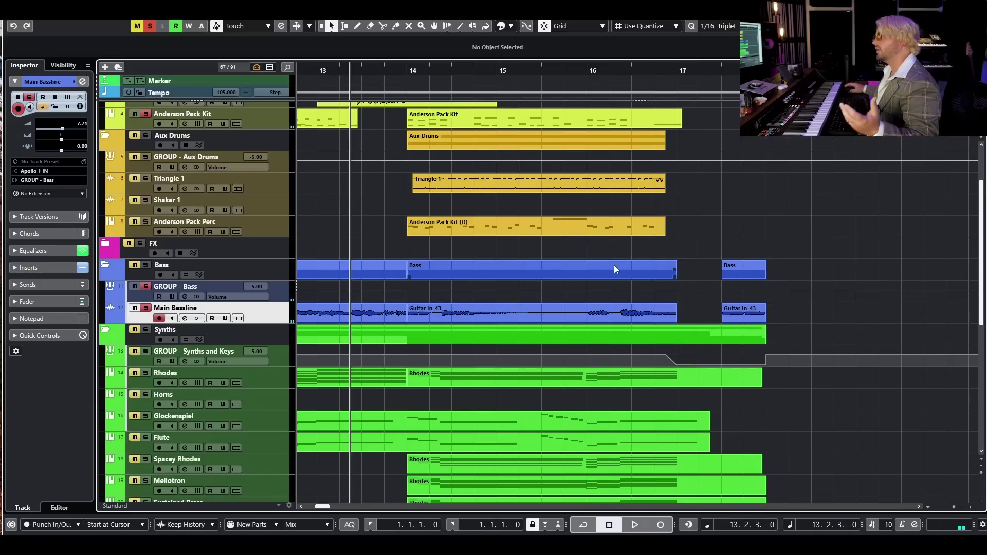
scroll(614, 264, up, 3)
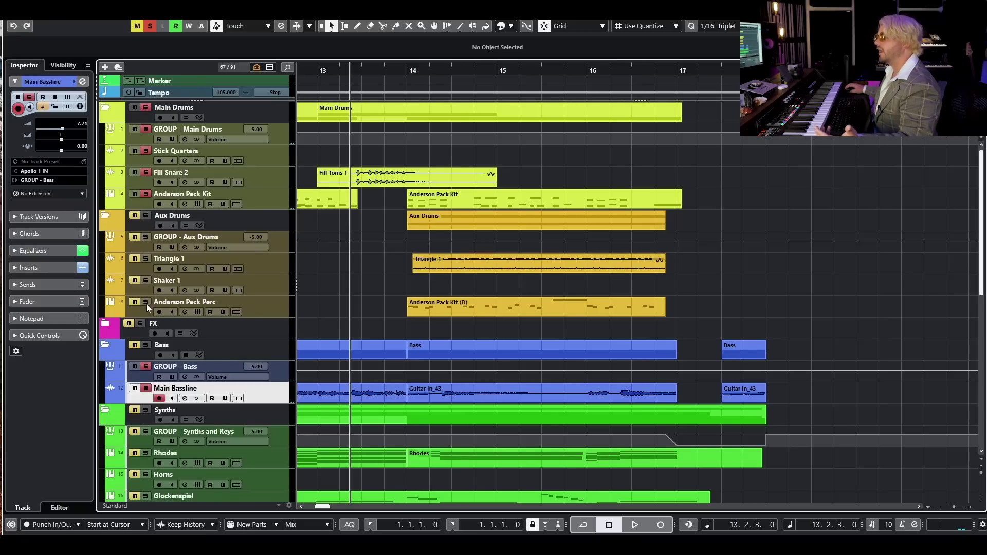
click(224, 303)
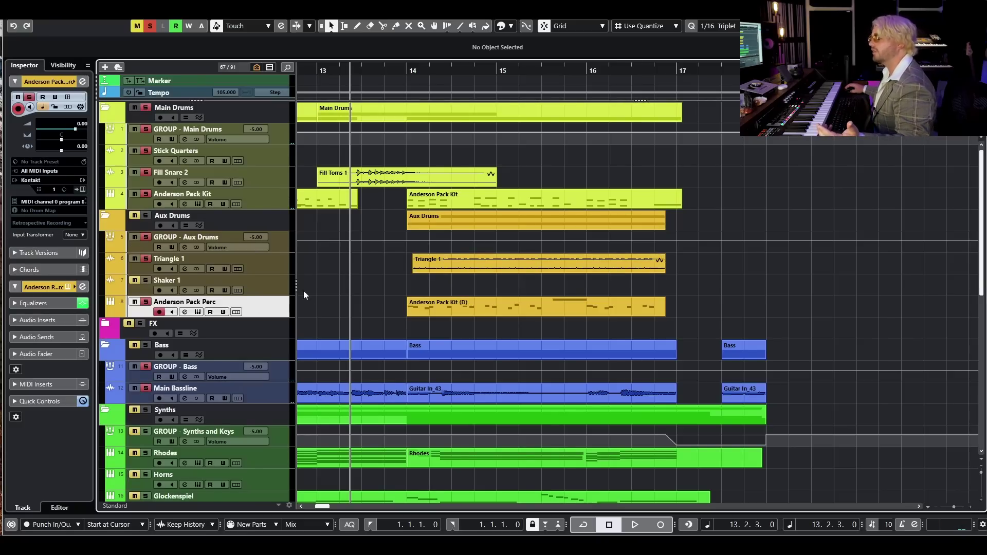
drag(359, 294, 760, 314)
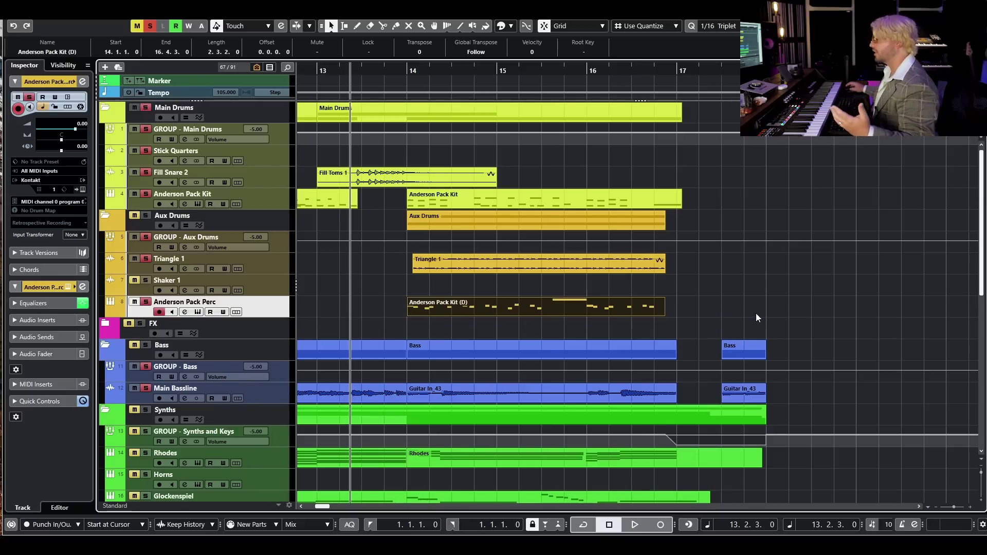
key(space)
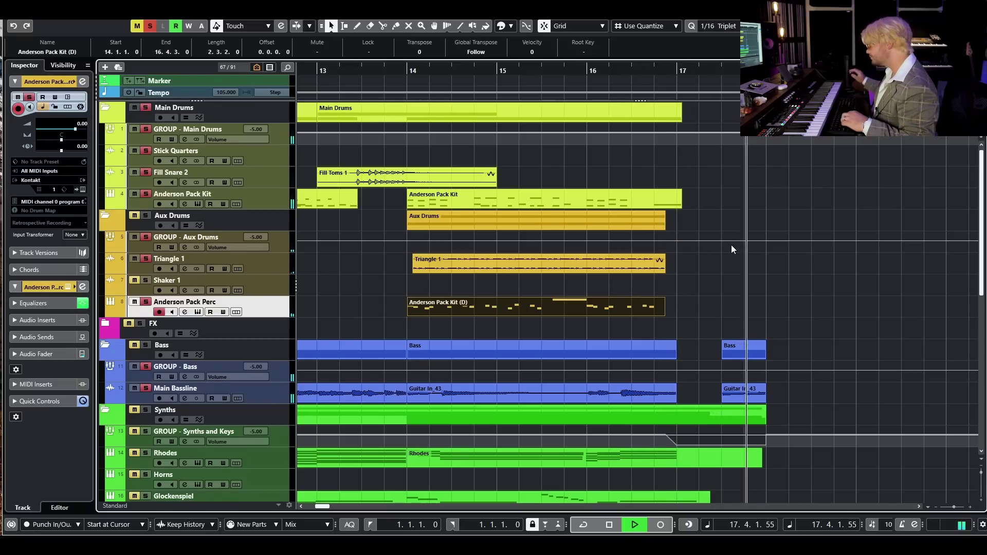
key(space)
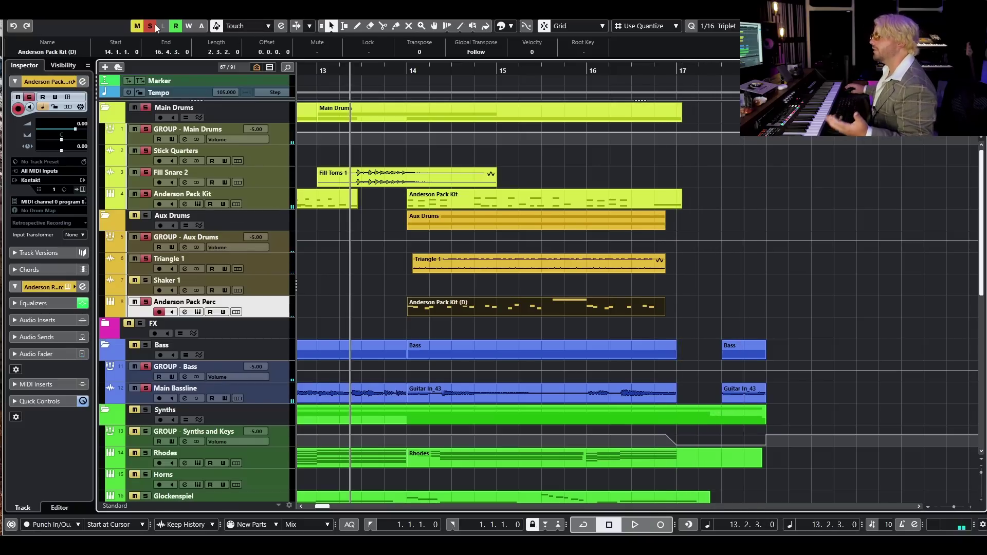
Clear all solos and look over the synth and guitar parts from bar 14 onward
click(150, 26)
scroll(690, 251, down, 5)
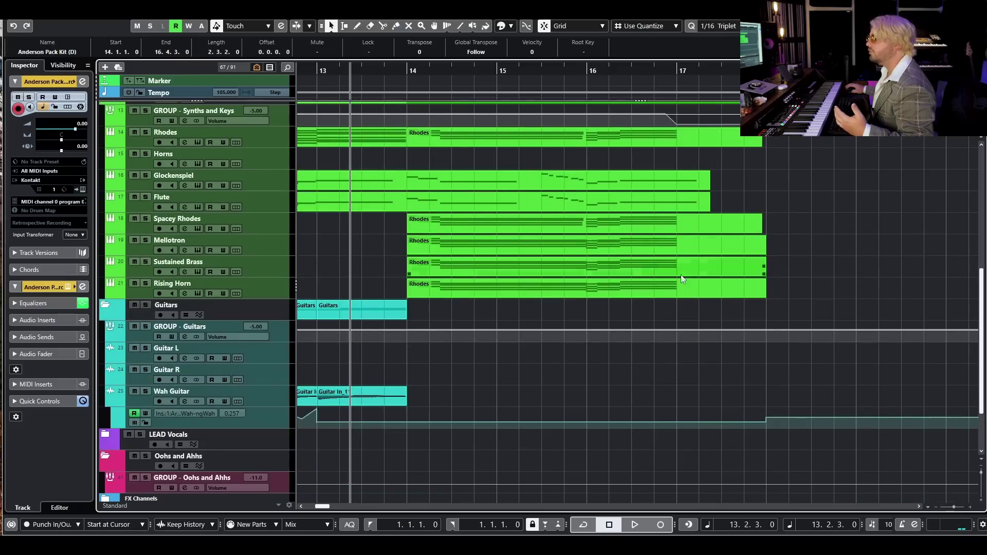
drag(862, 355, 492, 374)
scroll(436, 322, up, 3)
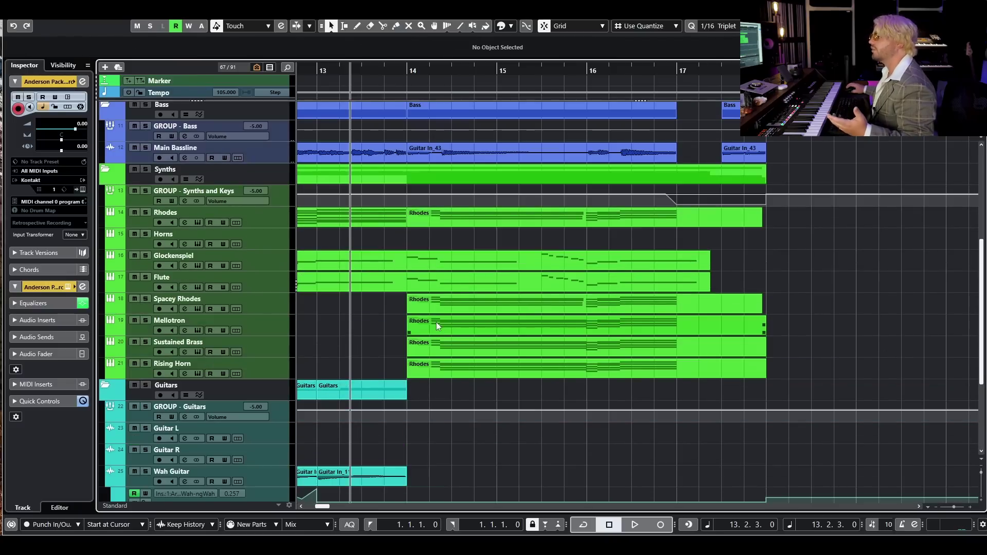
Solo Rhodes and play from bar 14, and replay the section with Glockenspiel and Flute also soloed
click(143, 213)
click(407, 70)
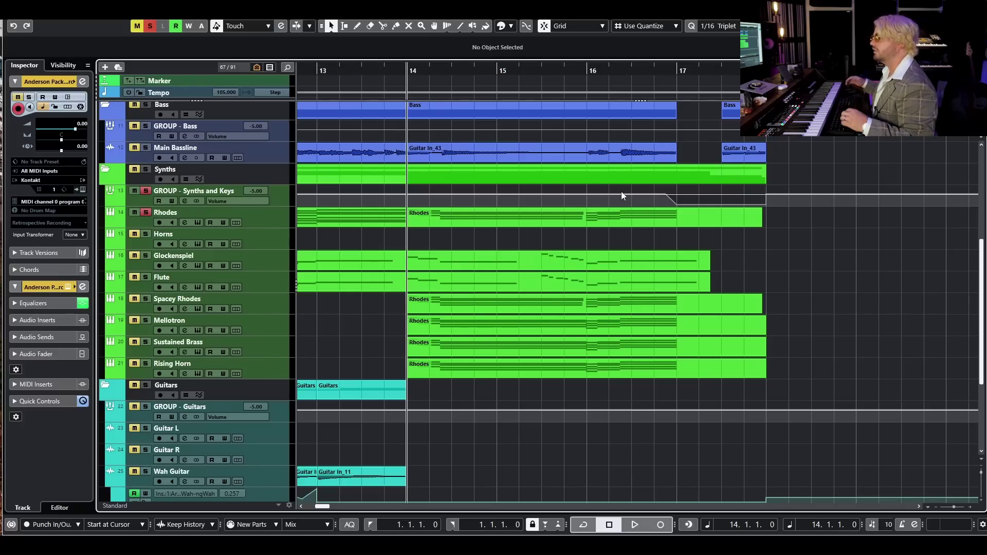
key(space)
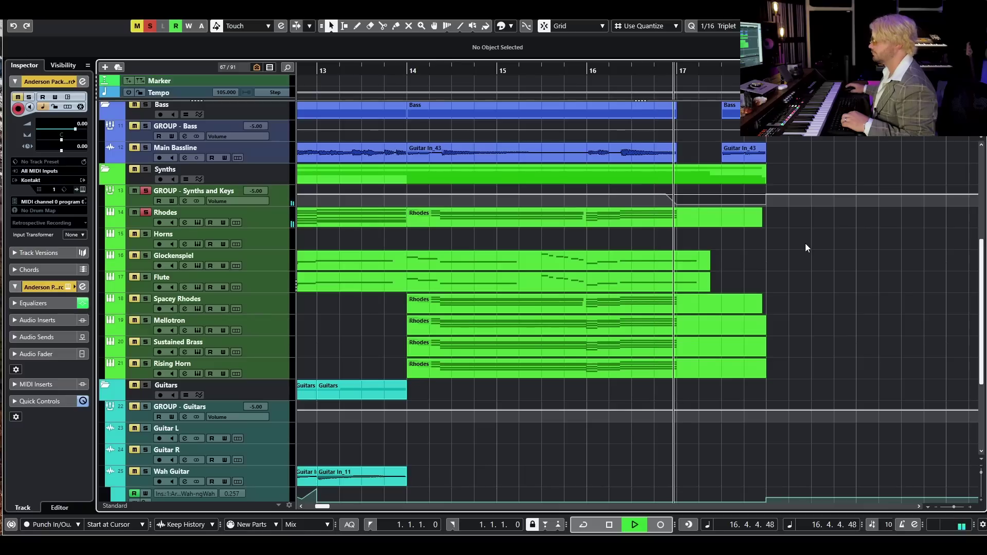
key(space)
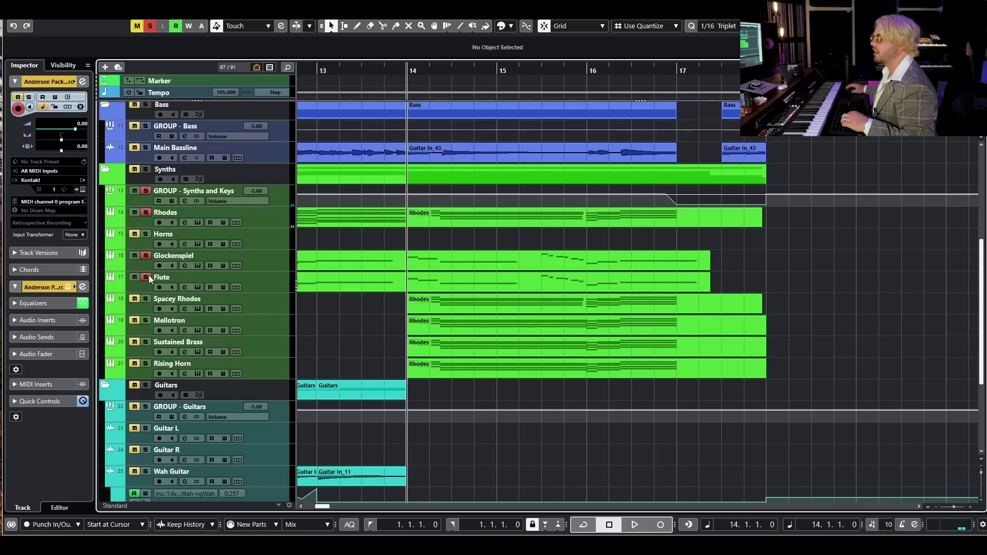
key(space)
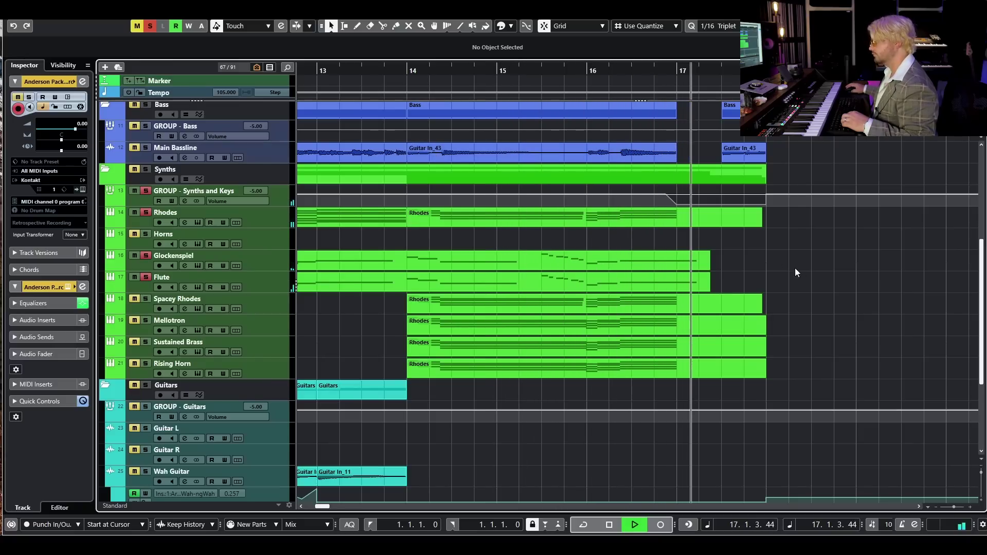
key(space)
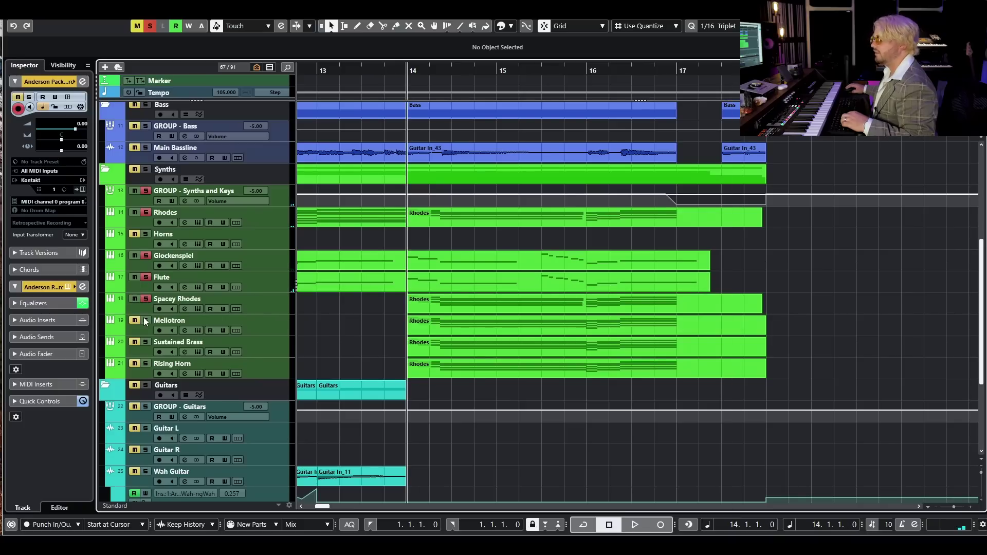
Solo only Spacey Rhodes, audition it from bar 14 with its Keyscape instrument open, and close the instrument window
click(149, 25)
click(137, 26)
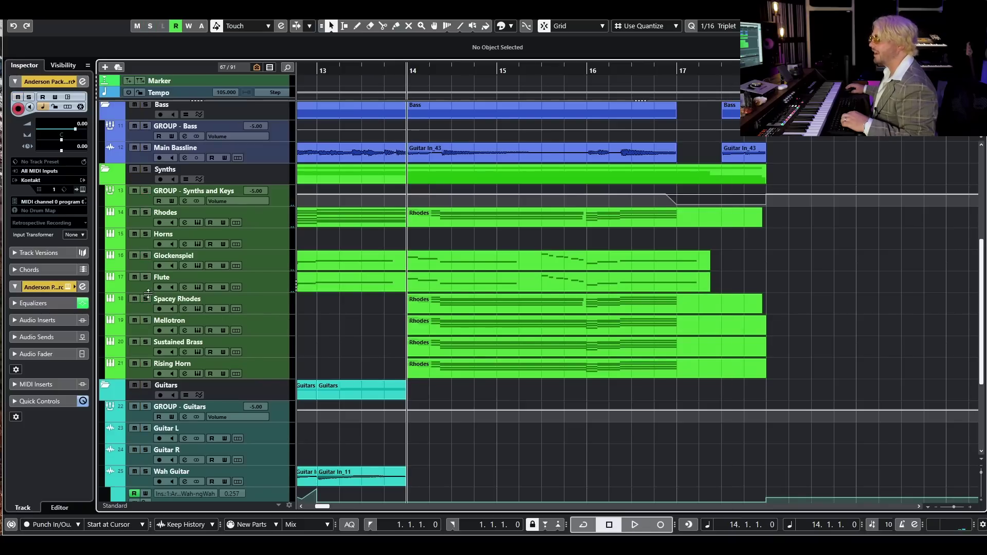
click(146, 299)
click(198, 309)
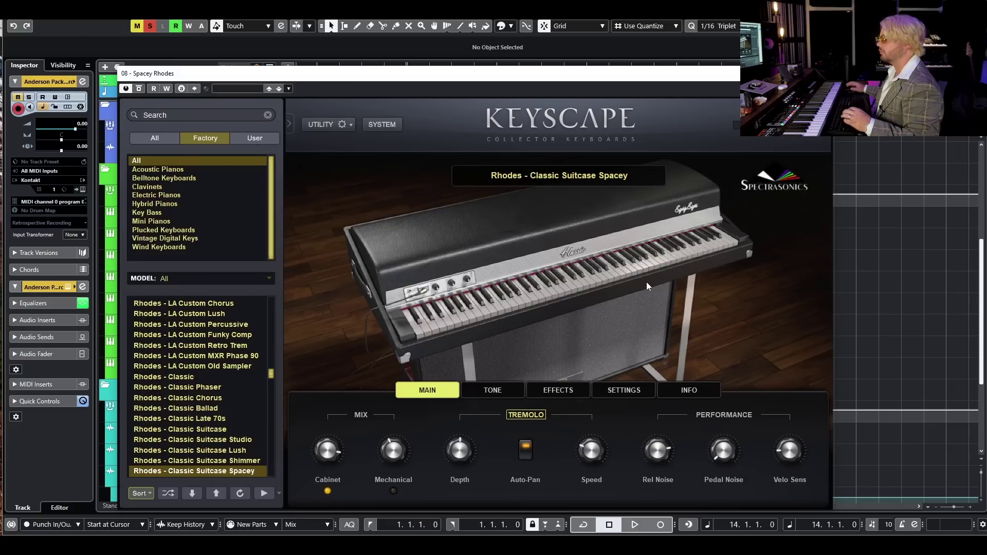
key(space)
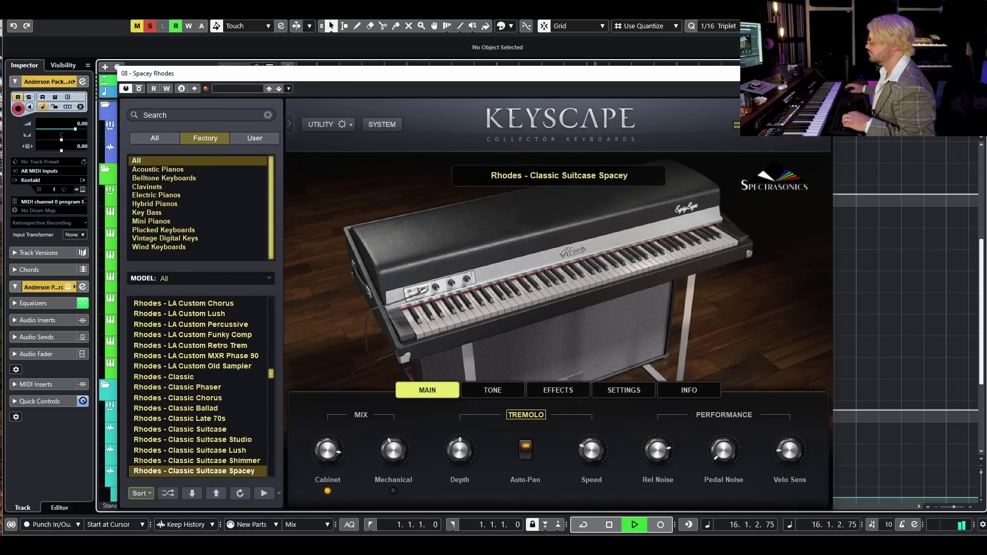
key(space)
key(ctrl+w)
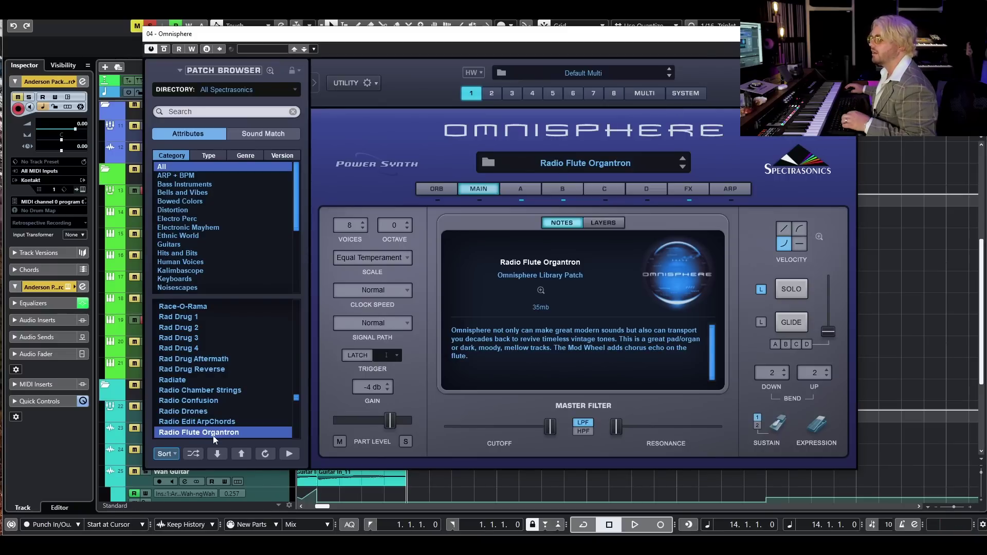
Play the soloed Mellotron part from bar 14 with its Omnisphere patch in view, closing the instrument during playback
key(space)
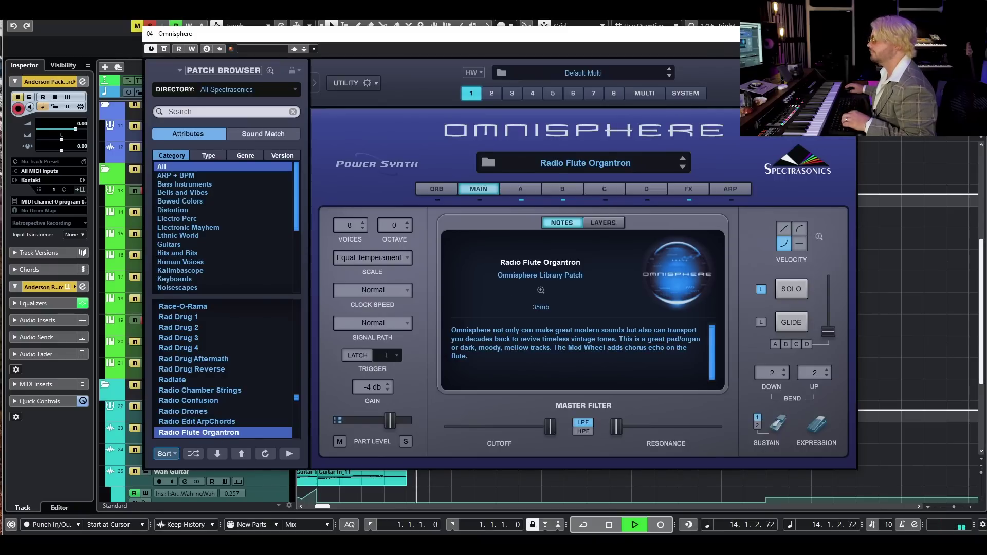
key(ctrl+w)
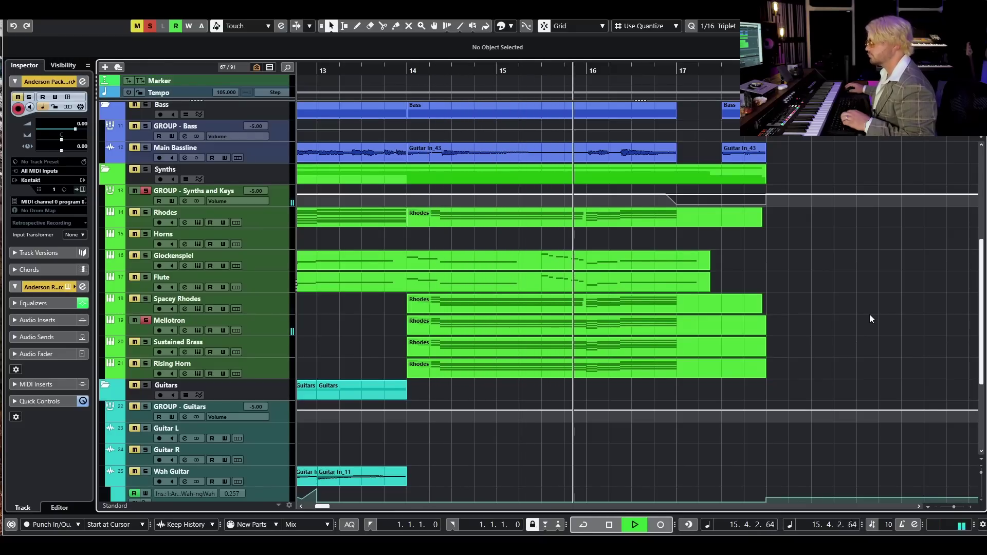
key(space)
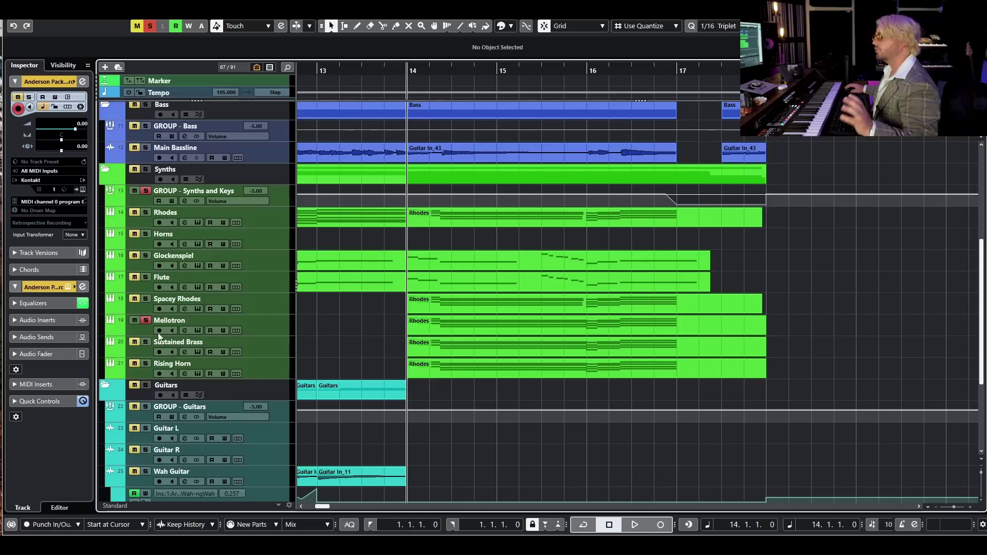
Solo only Sustained Brass, open its Hollywood Pop Brass instrument, play the part from bar 14, and close the instrument window
click(147, 320)
click(147, 342)
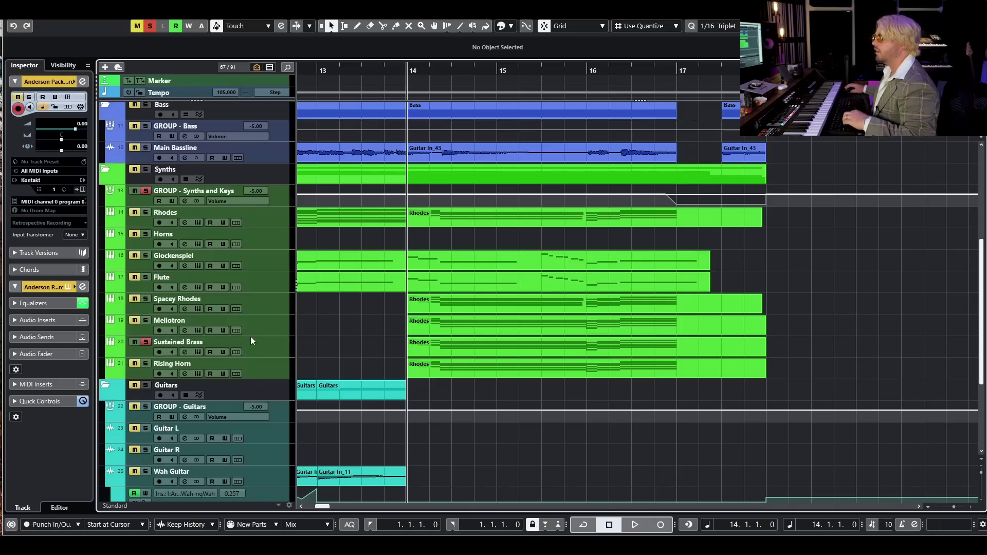
click(251, 338)
click(198, 353)
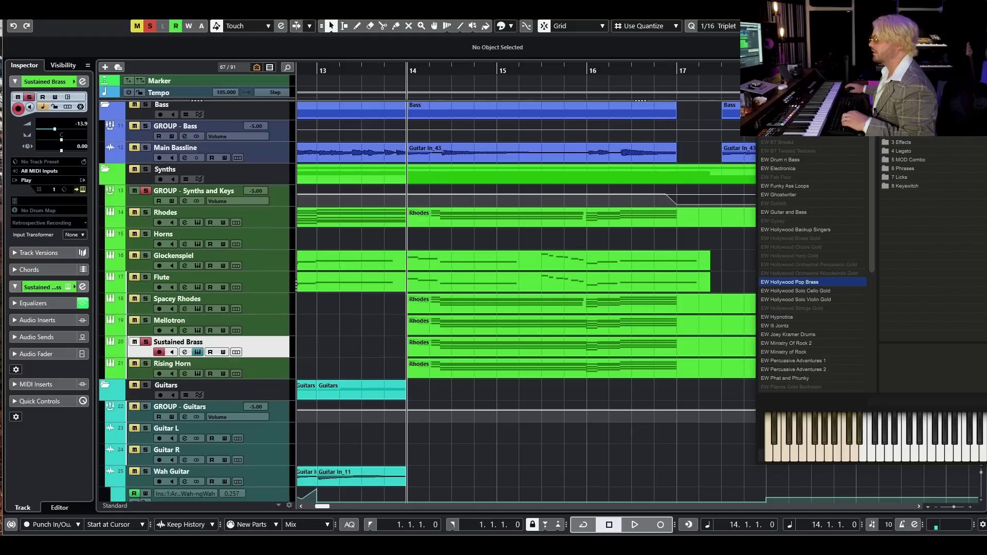
key(space)
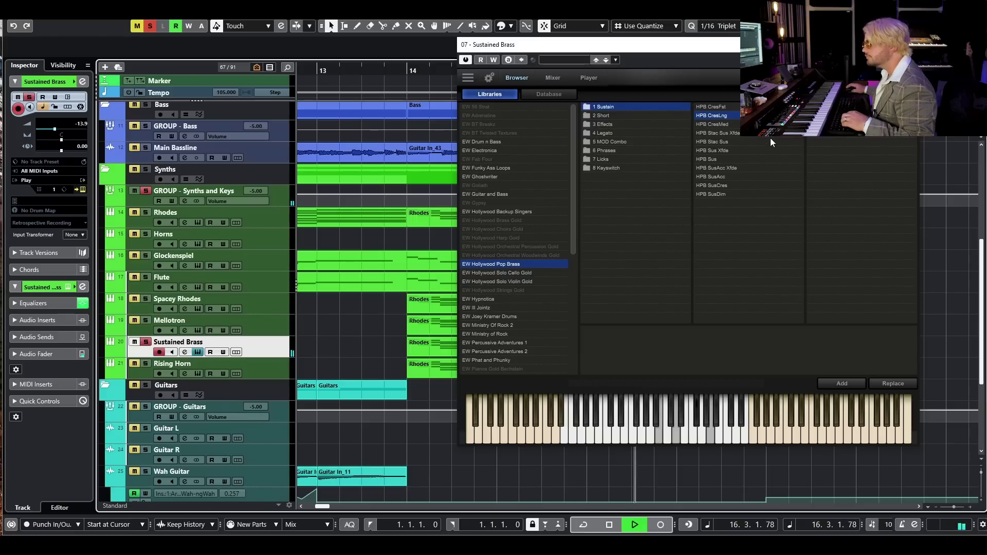
key(space)
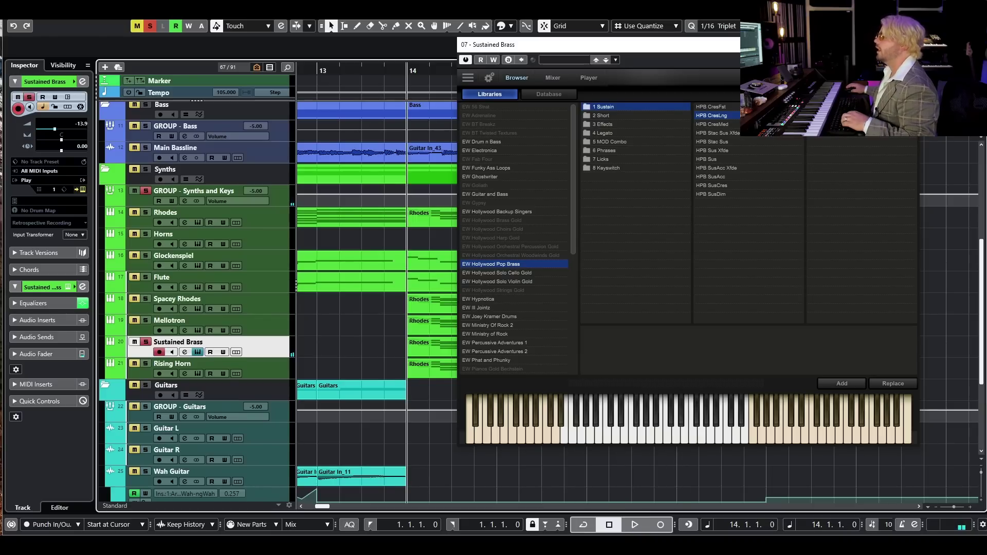
key(Escape)
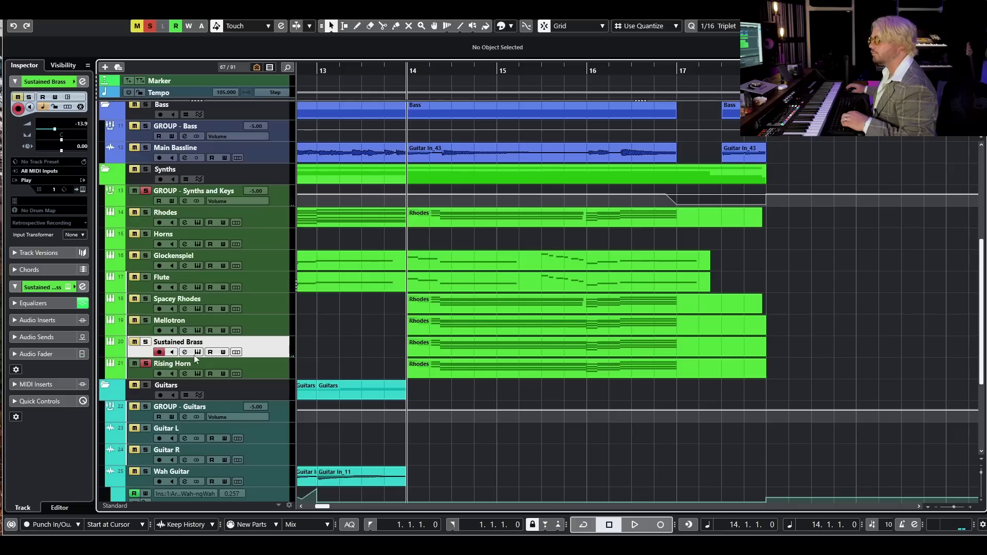
Audition the soloed Rising Horn part from bar 14, opening and closing its instrument window during playback
click(268, 372)
key(space)
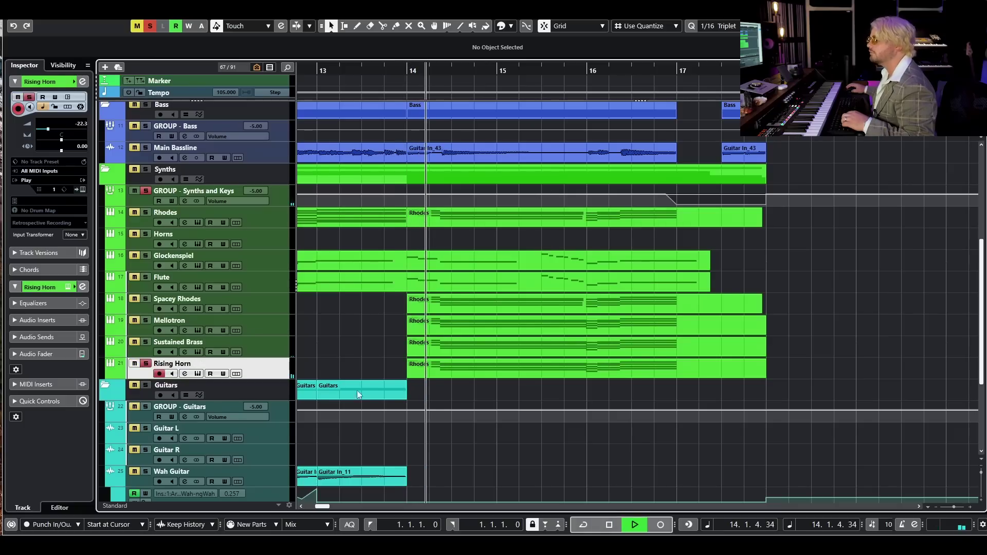
click(197, 374)
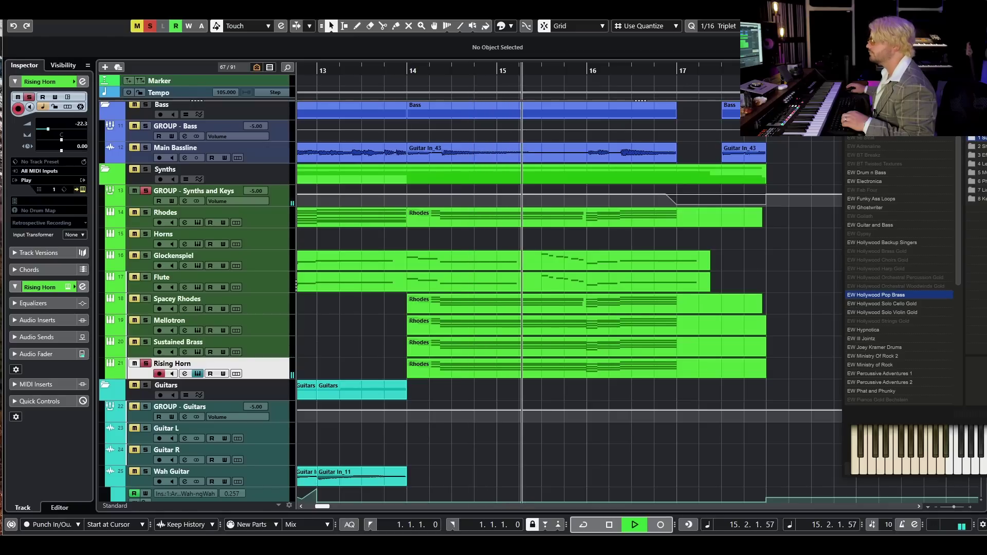
click(982, 83)
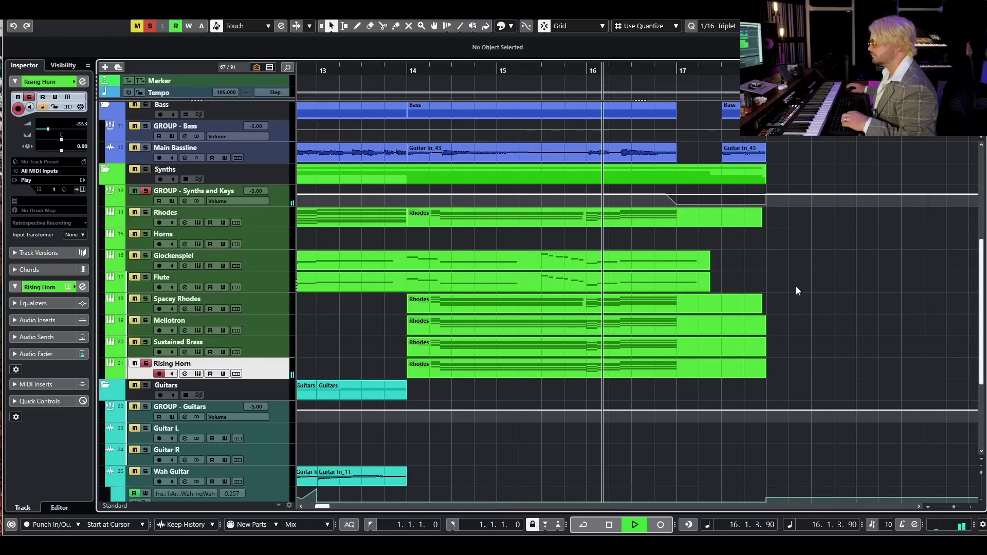
key(space)
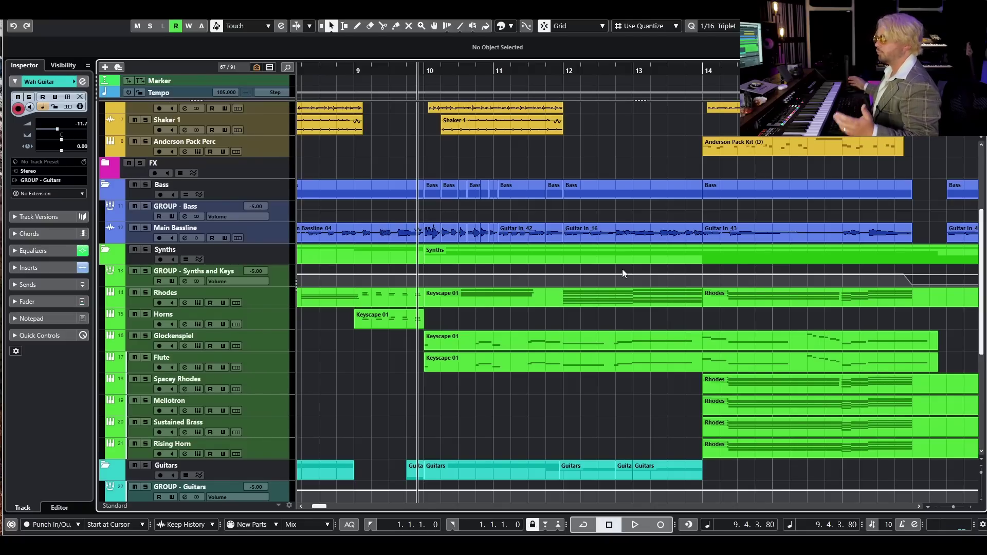
Play the full unsoloed arrangement from just before bar 10 into bar 17, following the drum, bass and synth tracks
key(space)
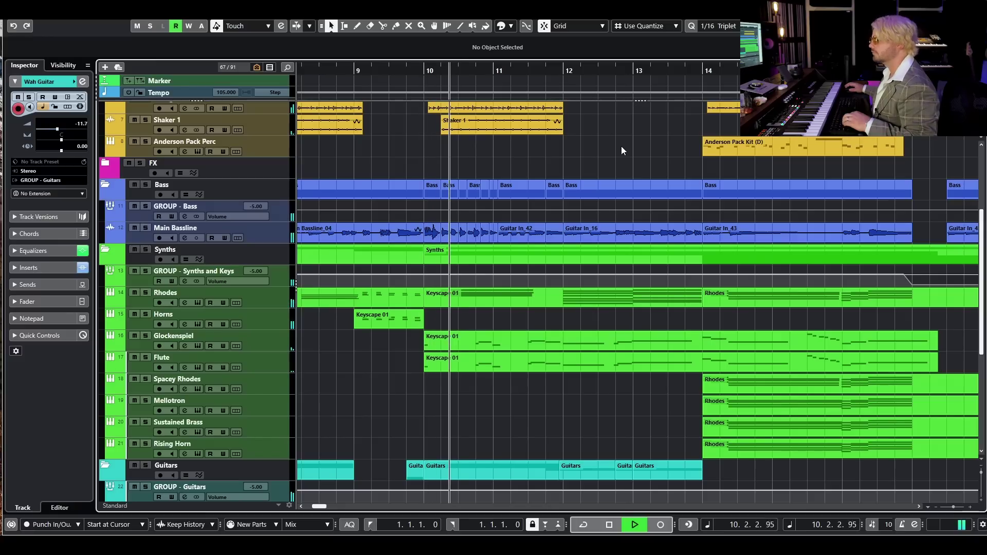
scroll(669, 159, right, 3)
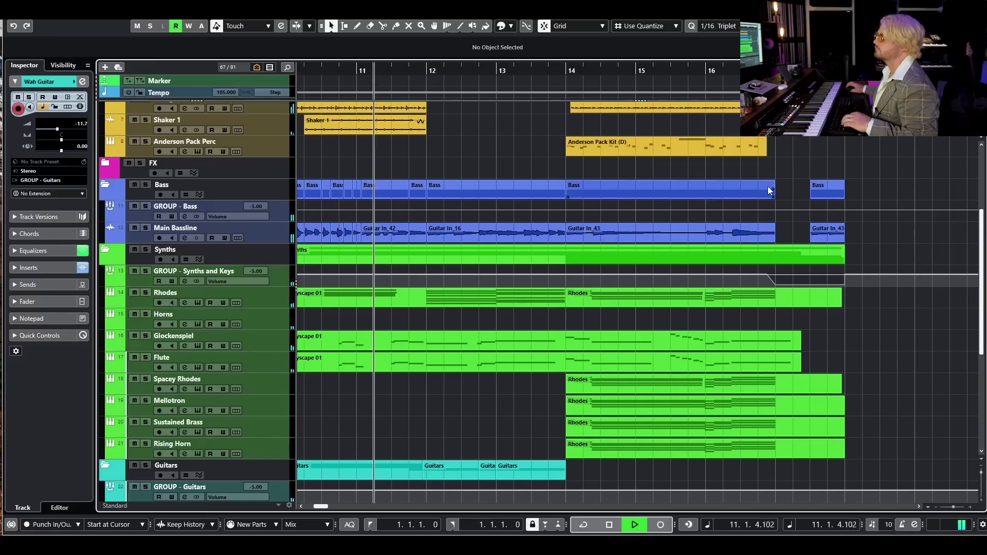
scroll(769, 186, up, 3)
scroll(769, 186, up, 3)
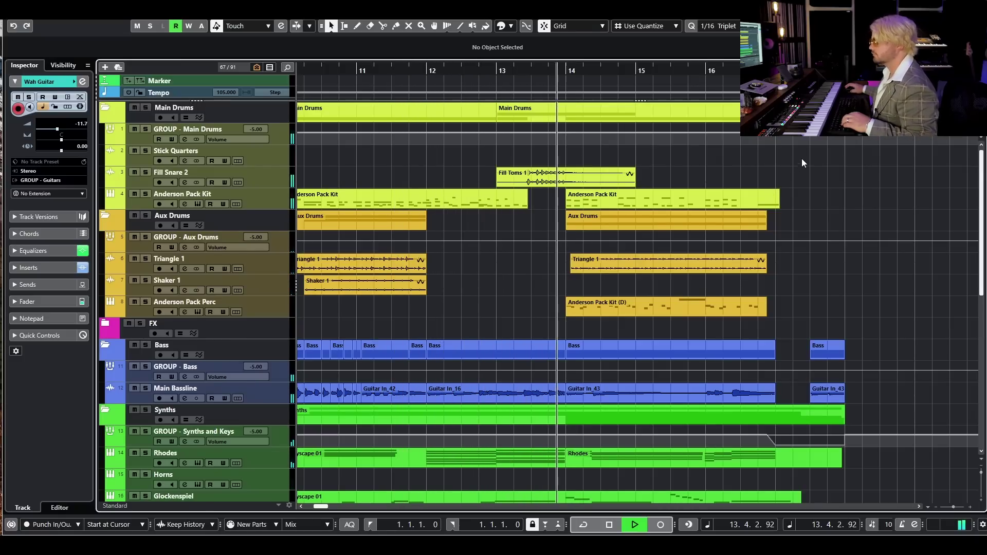
scroll(865, 293, right, 2)
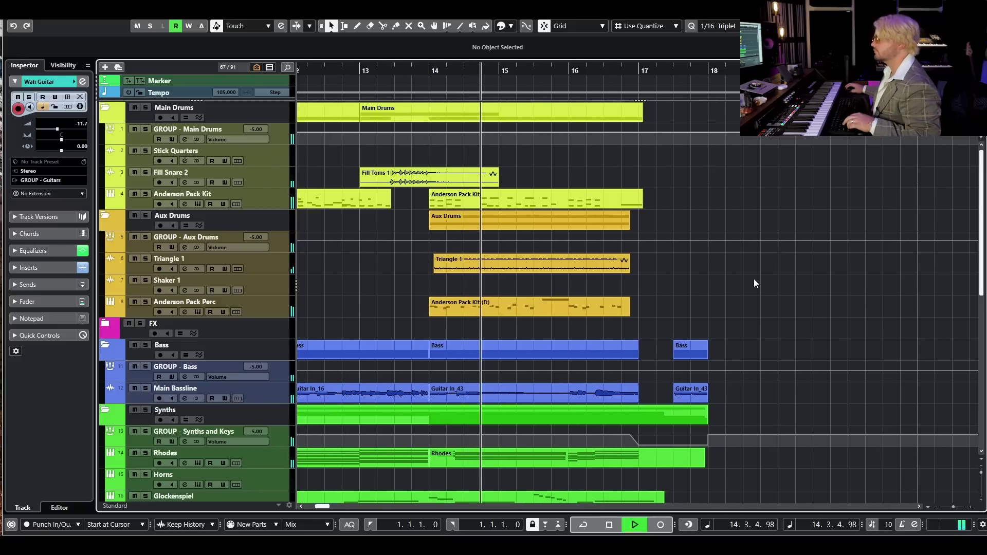
scroll(694, 257, down, 3)
scroll(702, 236, down, 3)
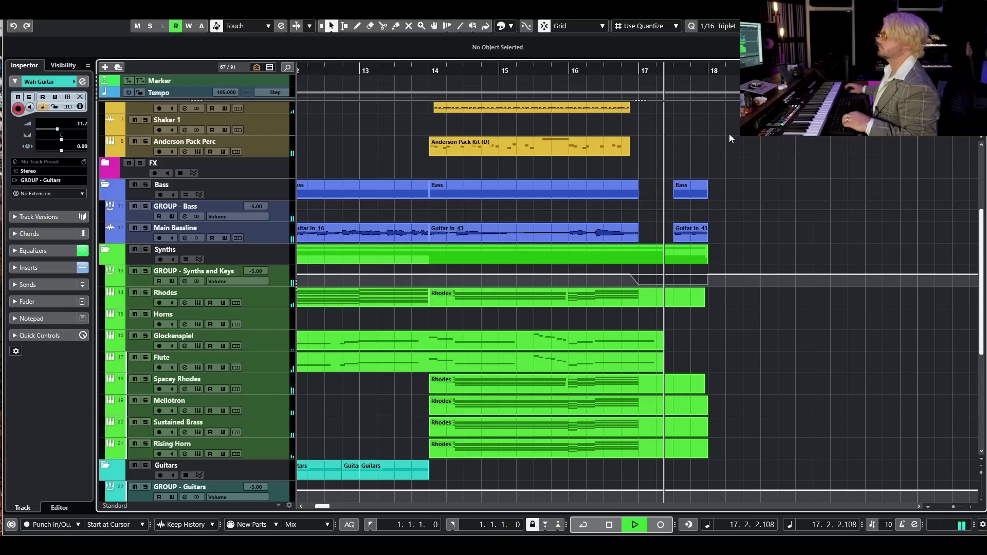
key(space)
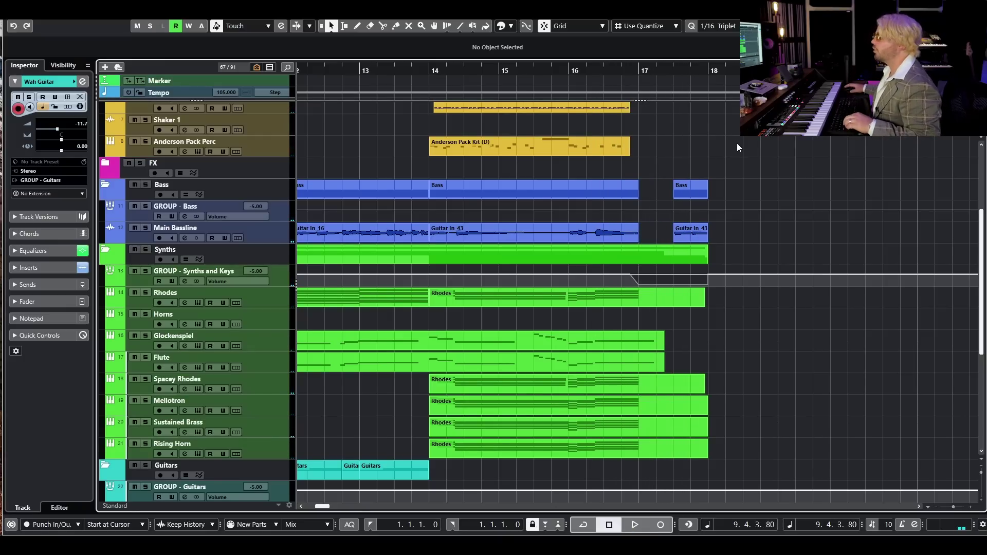
Solo the Main Drums folder, place the playhead just before bar 18, and audition the Anderson Pack Kit part in the Key Editor
scroll(703, 146, left, 5)
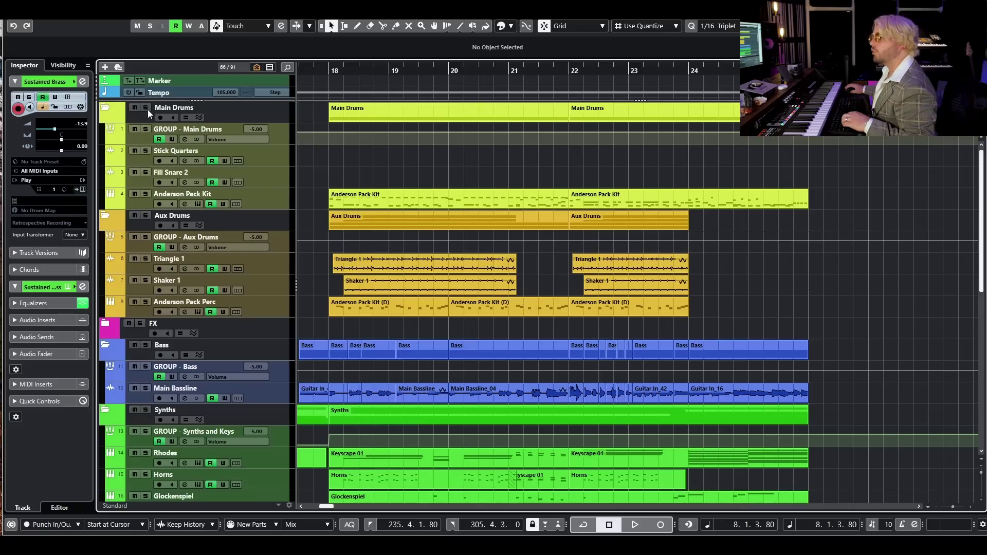
click(147, 108)
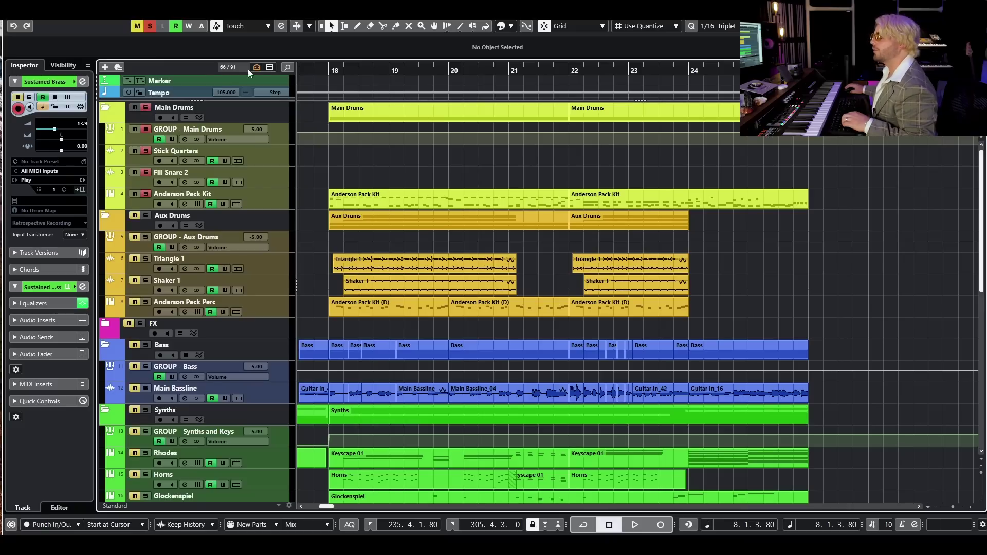
click(333, 71)
double_click(366, 195)
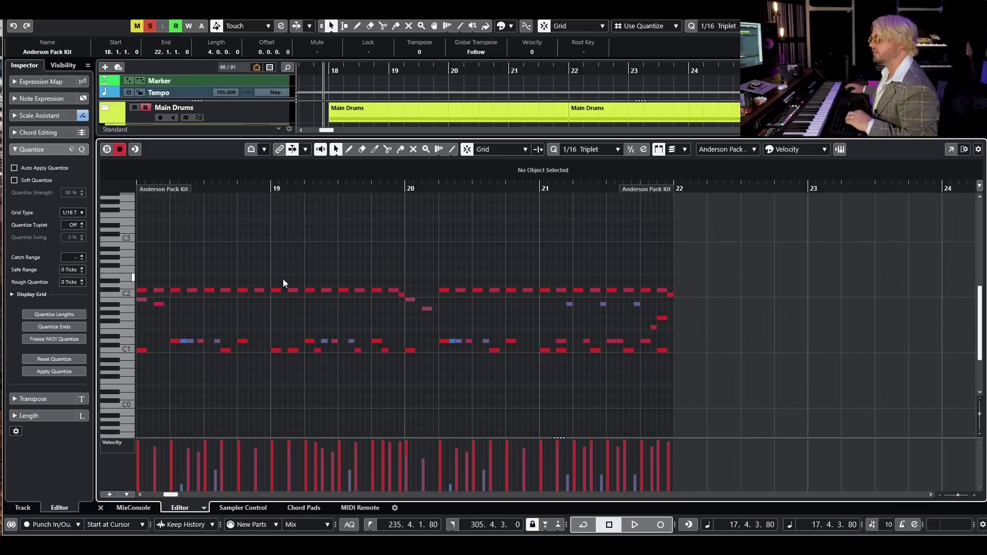
scroll(283, 279, left, 2)
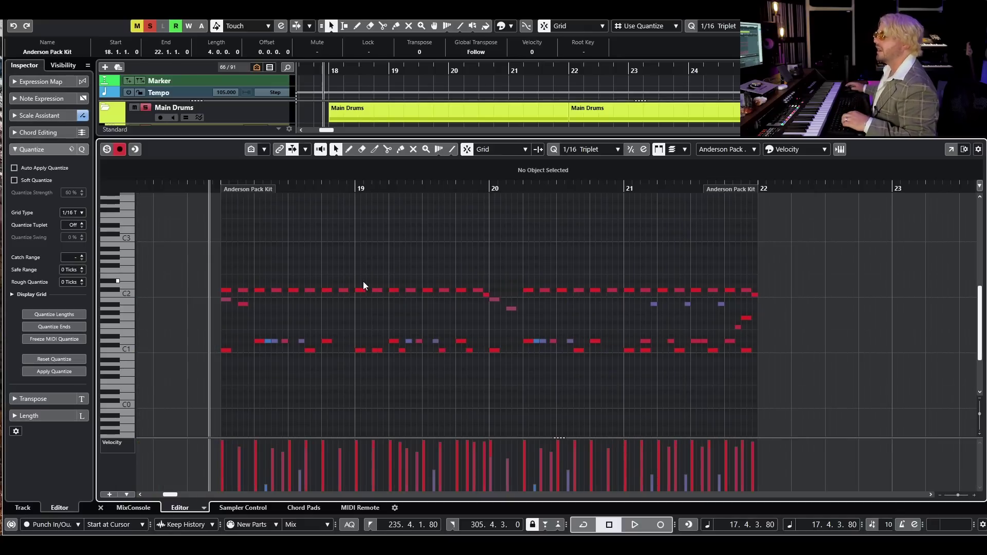
key(space)
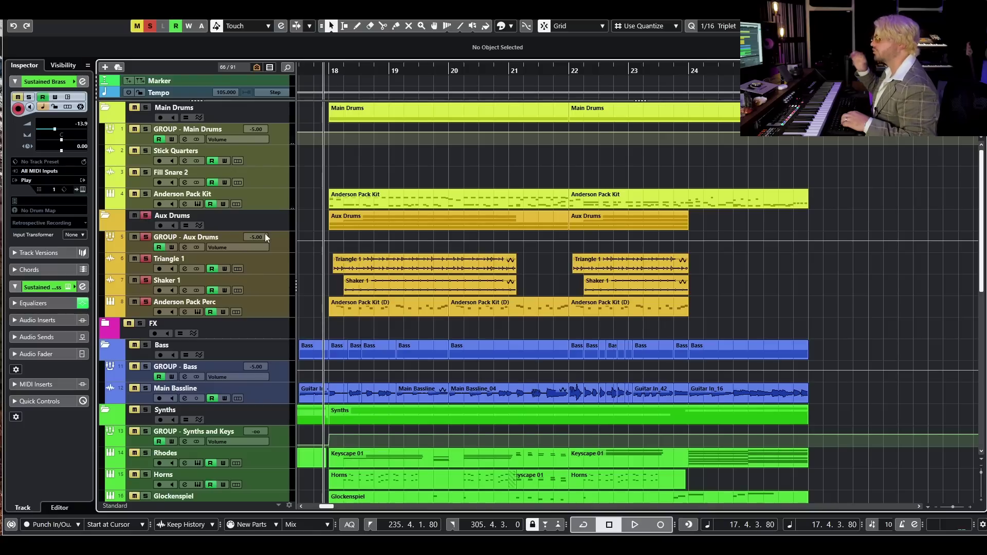
Play the soloed Aux Drums from just before bar 18, and add the Main Drums to the solo during playback
scroll(510, 304, left, 3)
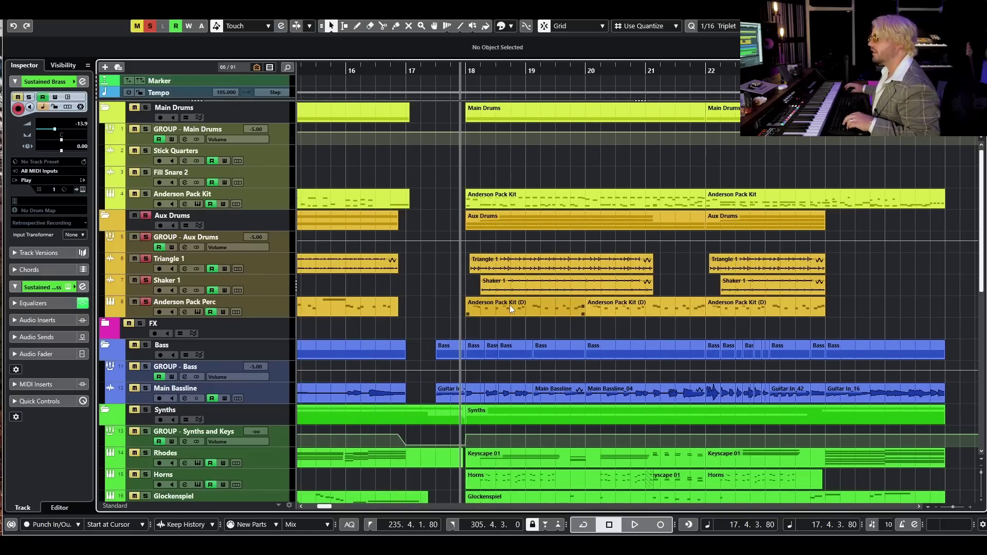
key(space)
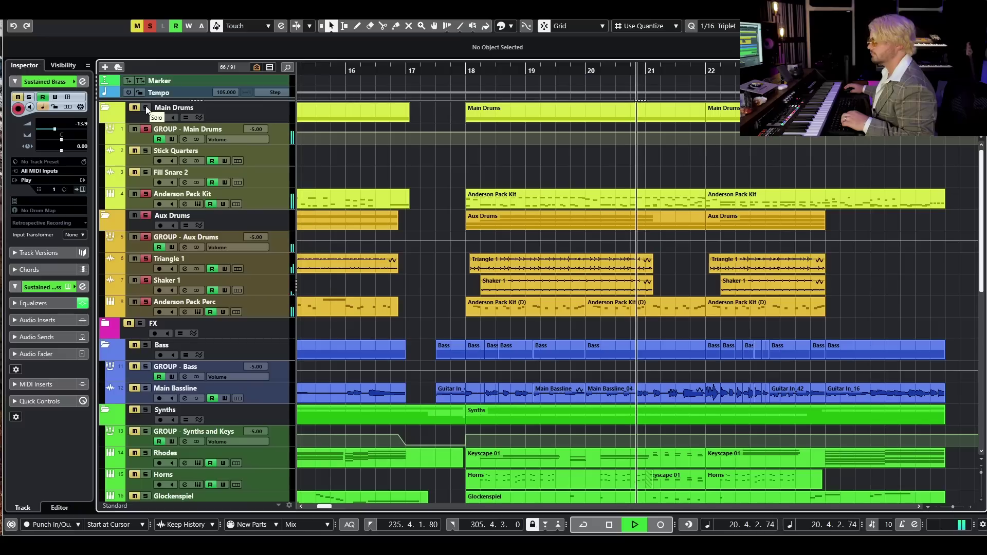
key(space)
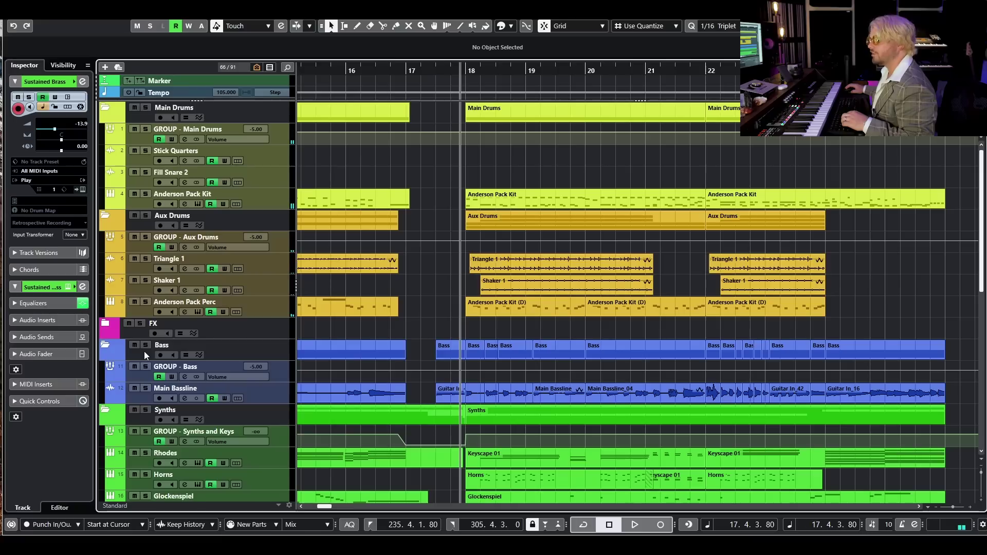
Audition Main Drums, Aux Drums and Bass soloed together from just before bar 18 up to bar 22, and clear all solos
click(516, 259)
key(space)
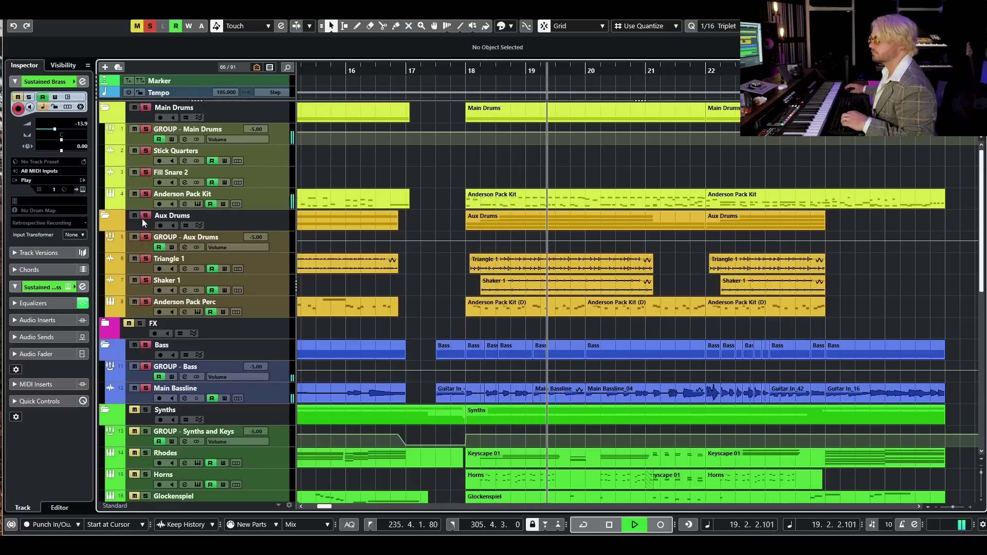
scroll(586, 261, down, 4)
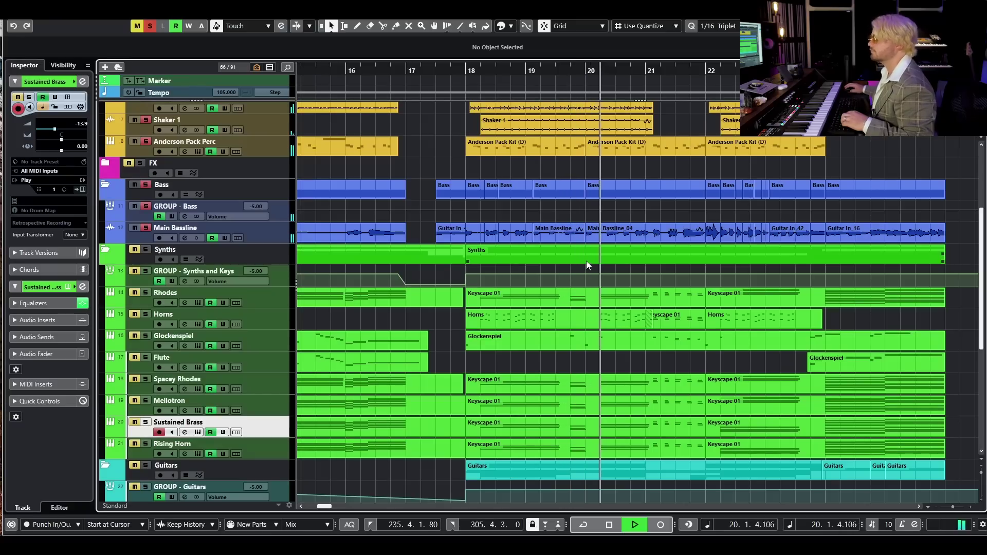
scroll(610, 235, up, 4)
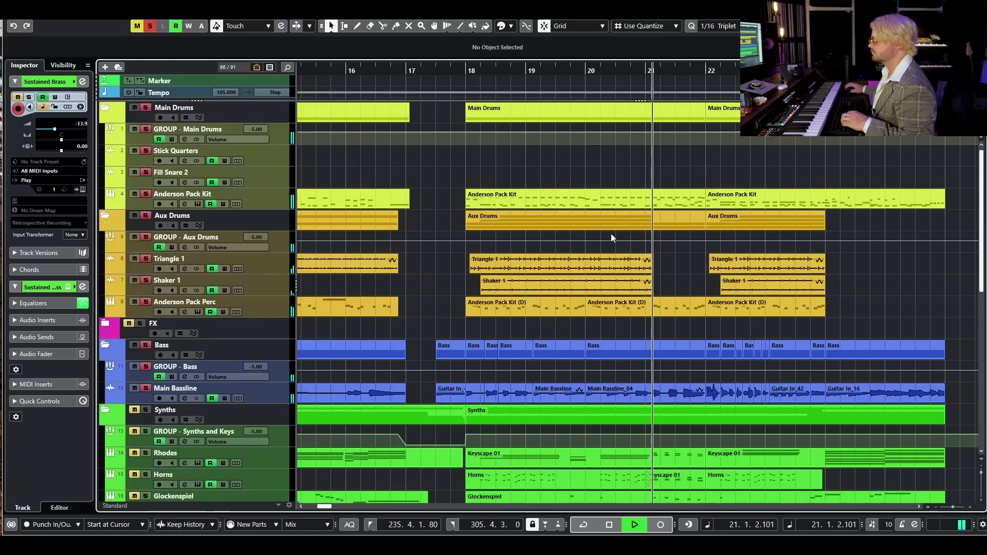
scroll(607, 236, down, 2)
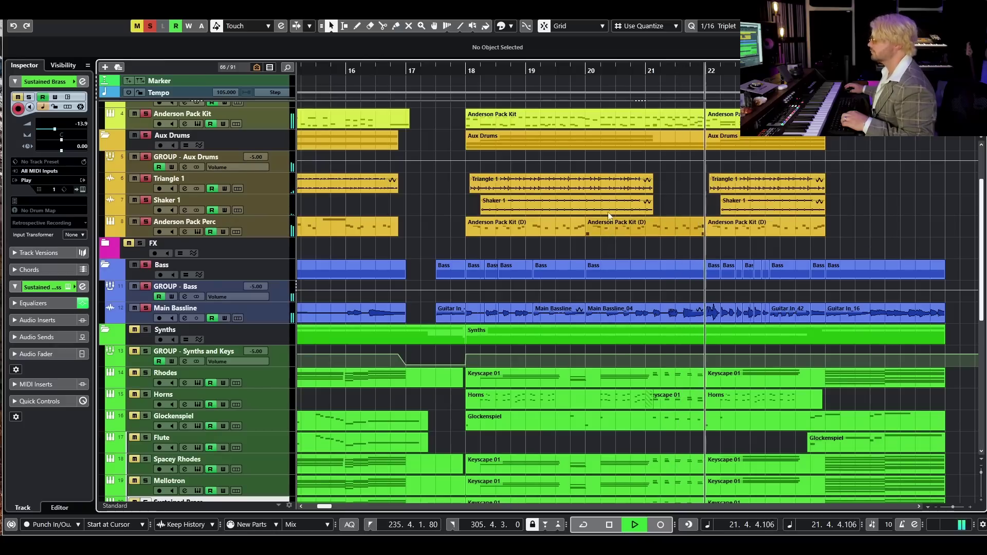
key(space)
click(150, 27)
Remove the downward ramp before bar 18 from the Guitars group's volume automation, keeping the level at -5.00
scroll(401, 199, down, 4)
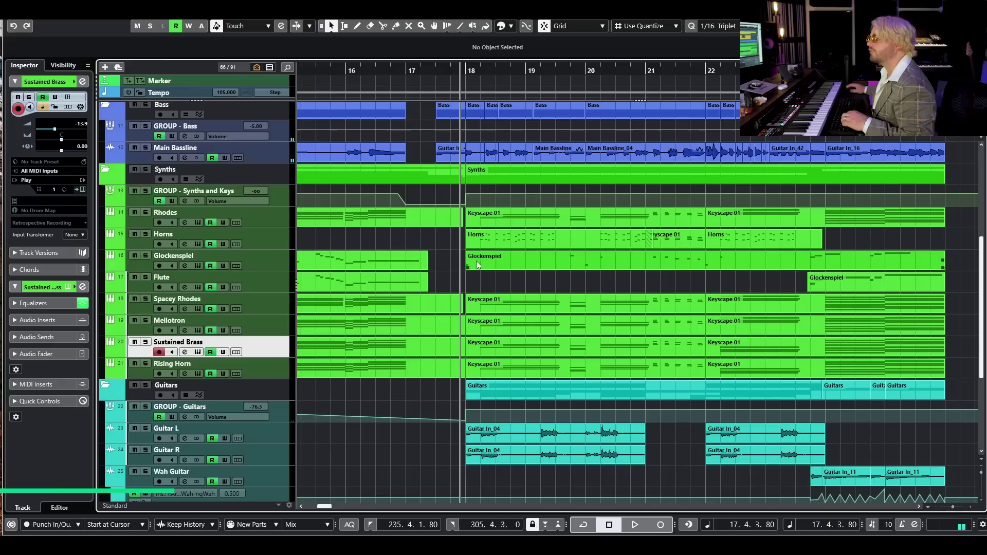
key(g)
key(g)
key(g)
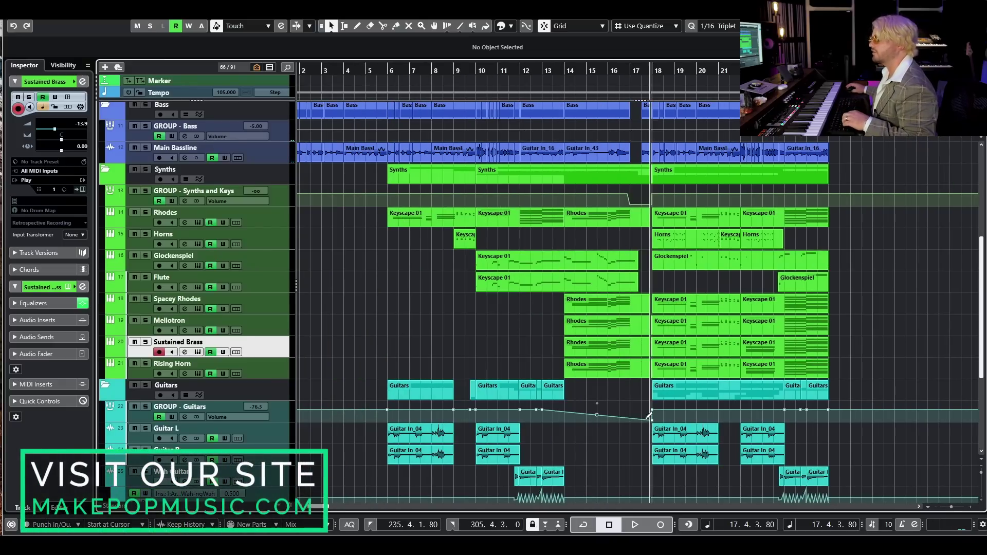
key(ctrl+z)
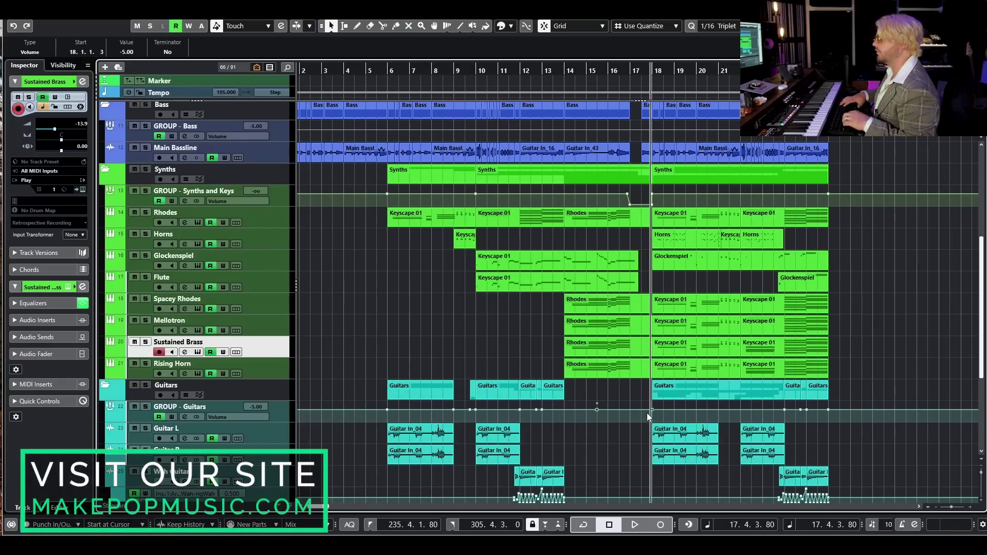
Solo the Rhodes track for the section starting at bar 18
scroll(879, 283, up, 3)
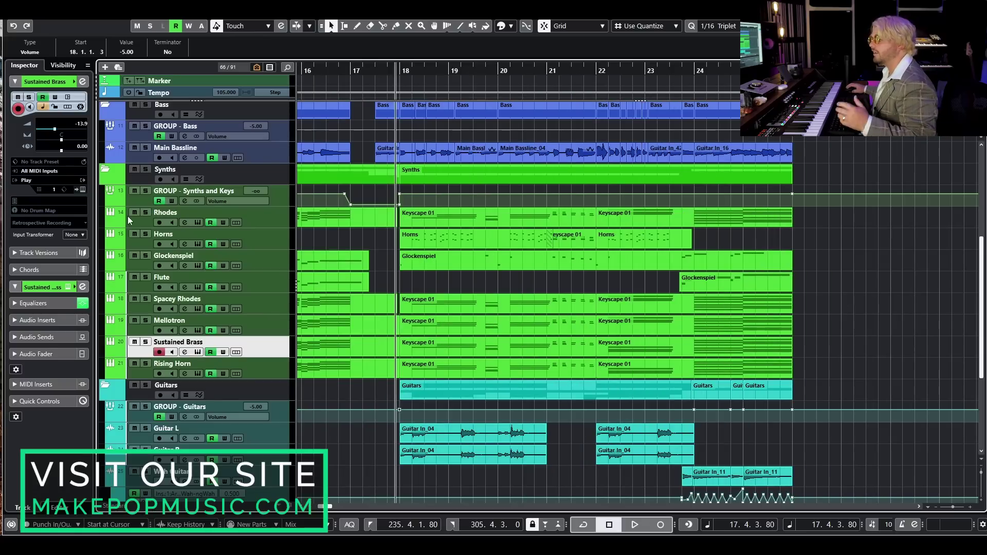
click(146, 213)
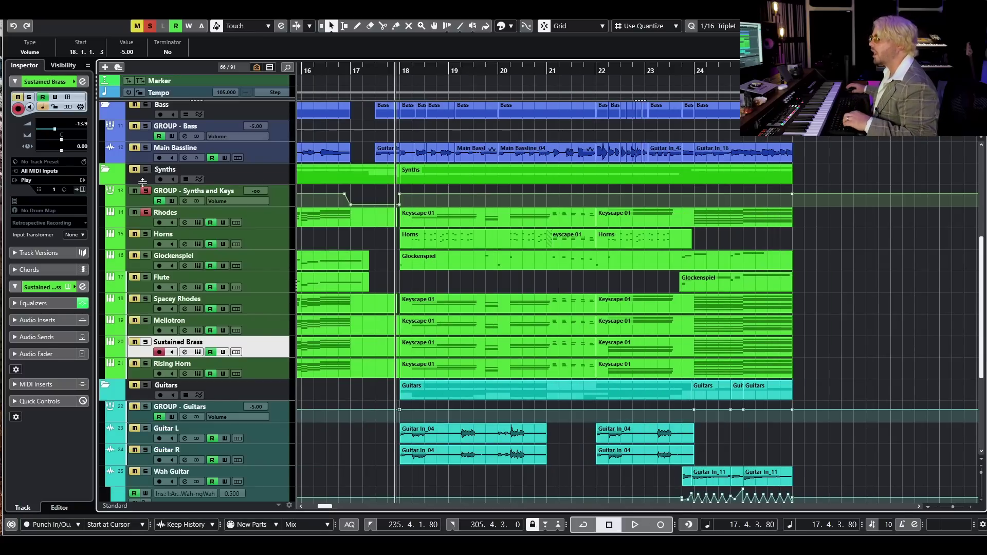
Play the full mix from just before bar 18
scroll(445, 219, up, 2)
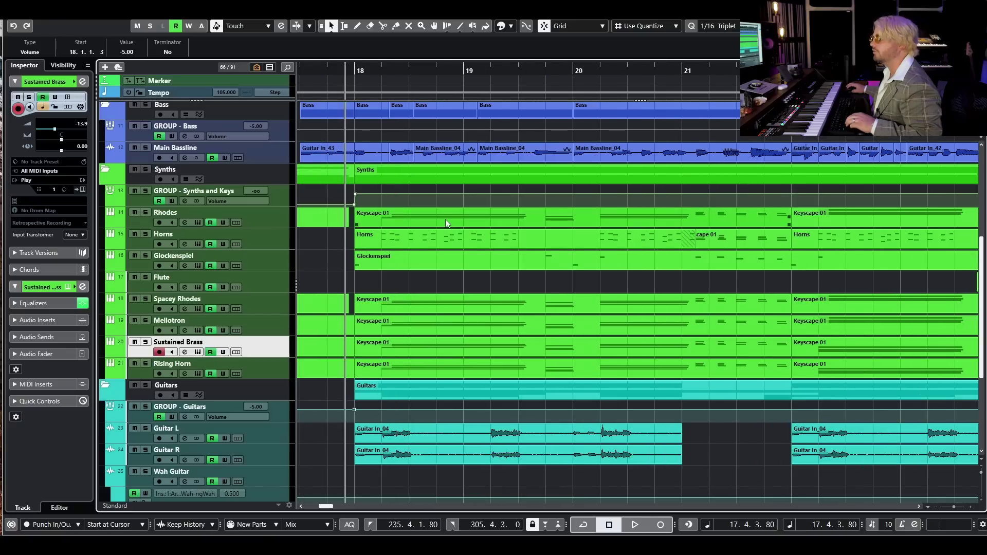
key(space)
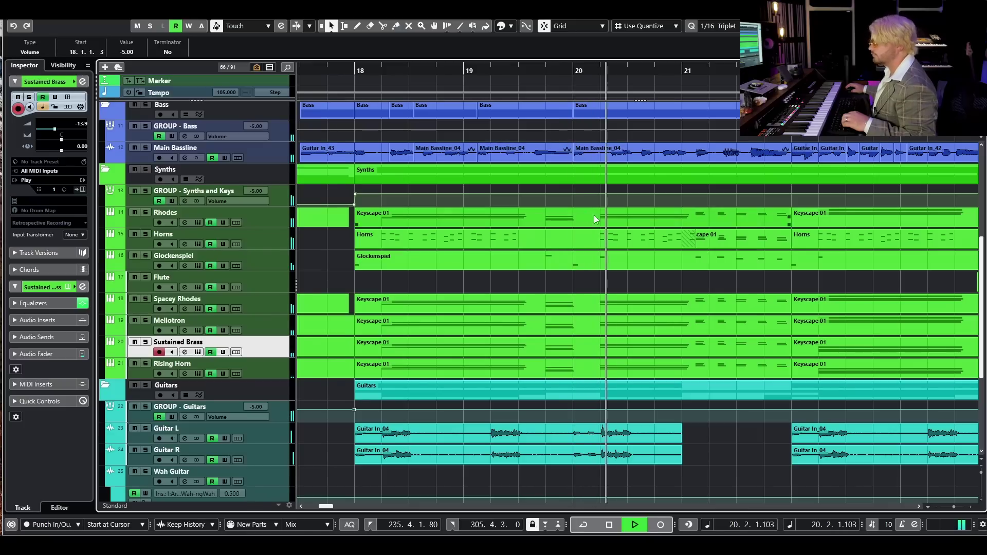
key(space)
Solo the Horns track and play its part from just before bar 18
click(146, 234)
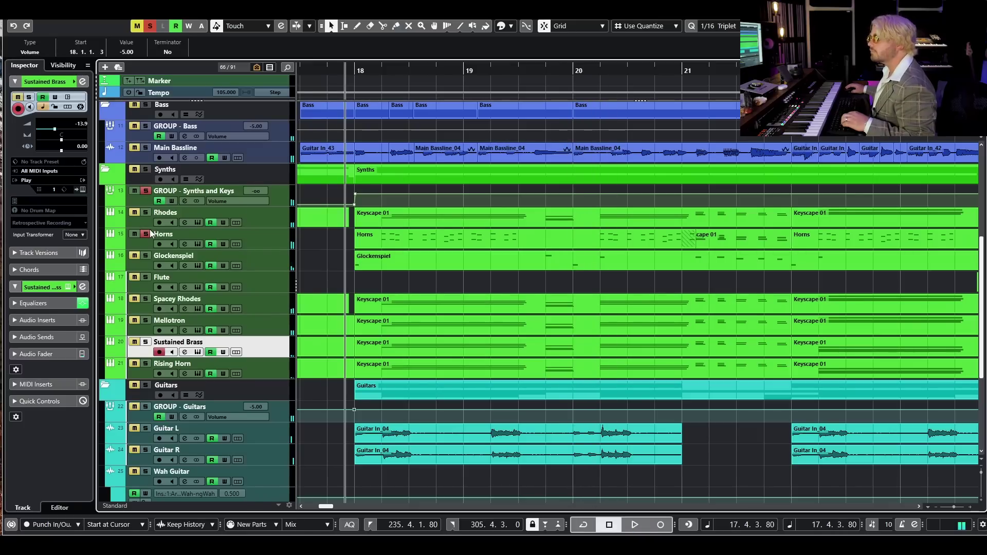
click(291, 240)
click(383, 223)
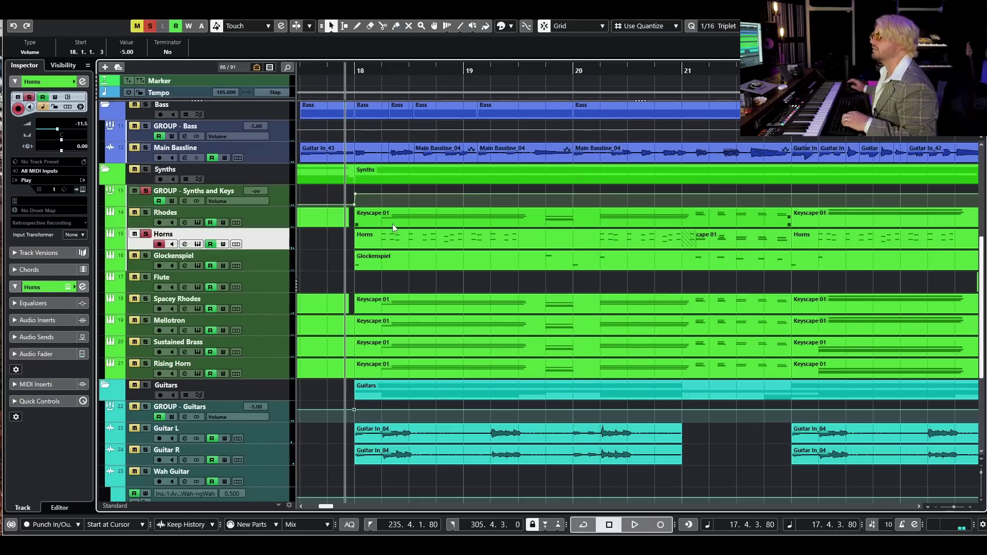
key(space)
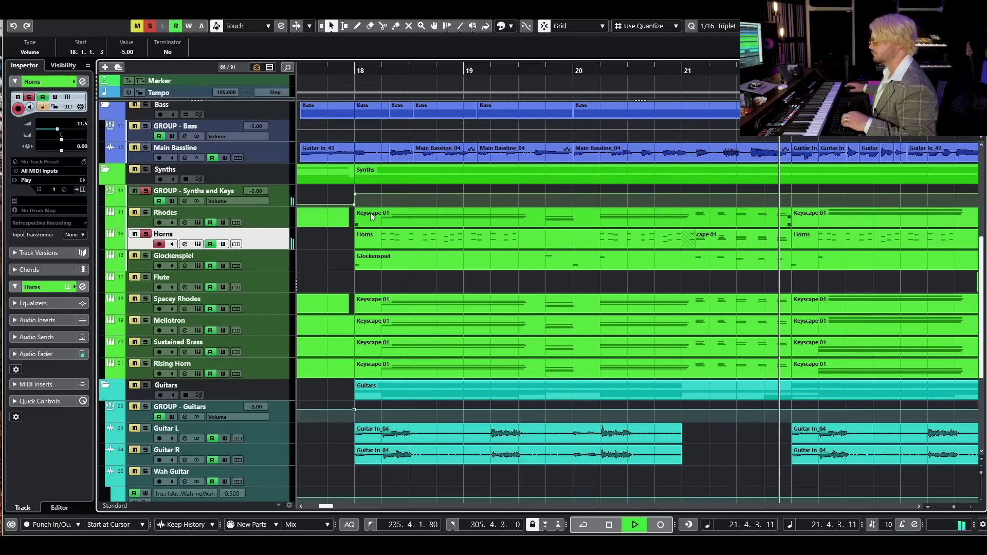
key(space)
Take the Horns out of solo, solo the Glockenspiel track and play its part from just before bar 18
click(146, 235)
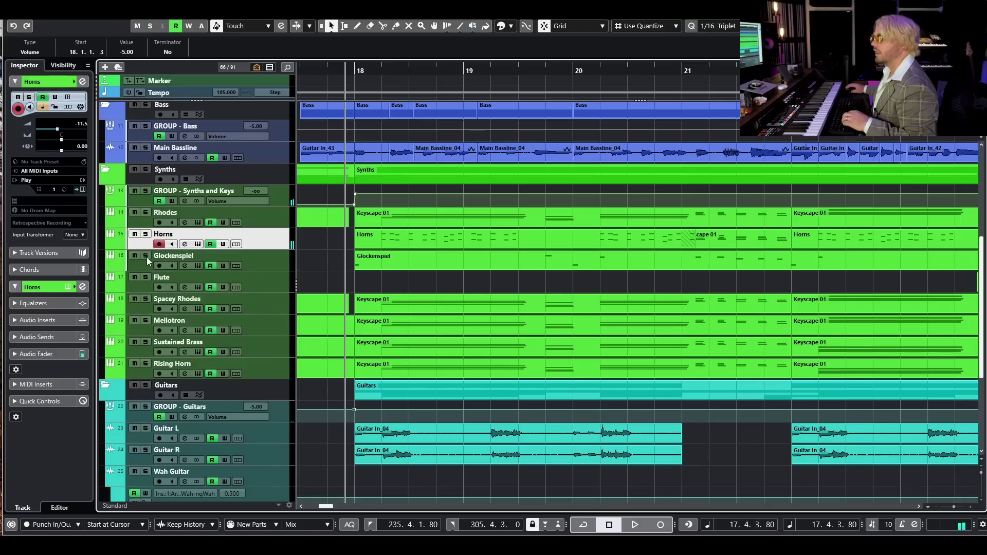
click(422, 252)
key(space)
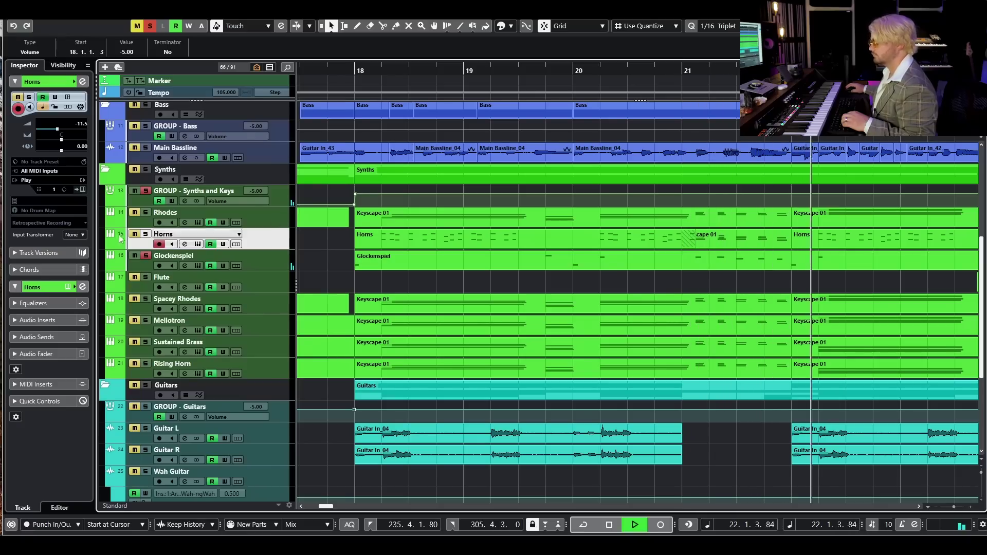
key(space)
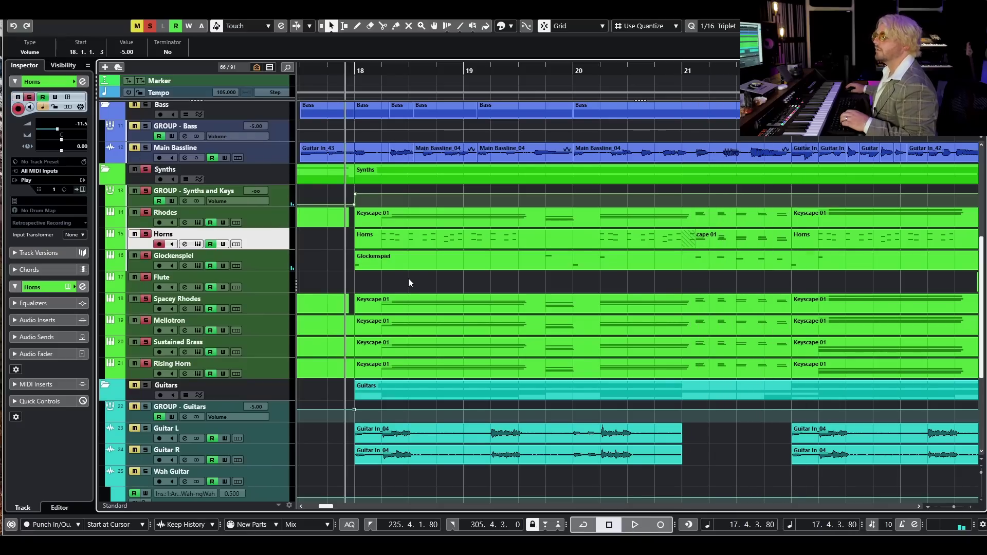
Play all the soloed synth and keys tracks together from just before bar 18
scroll(396, 277, down, 3)
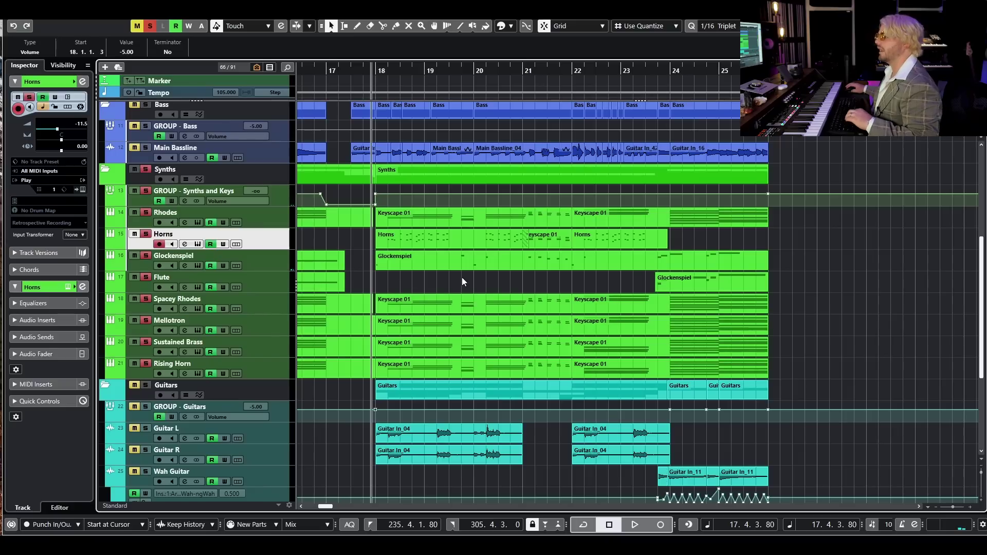
key(space)
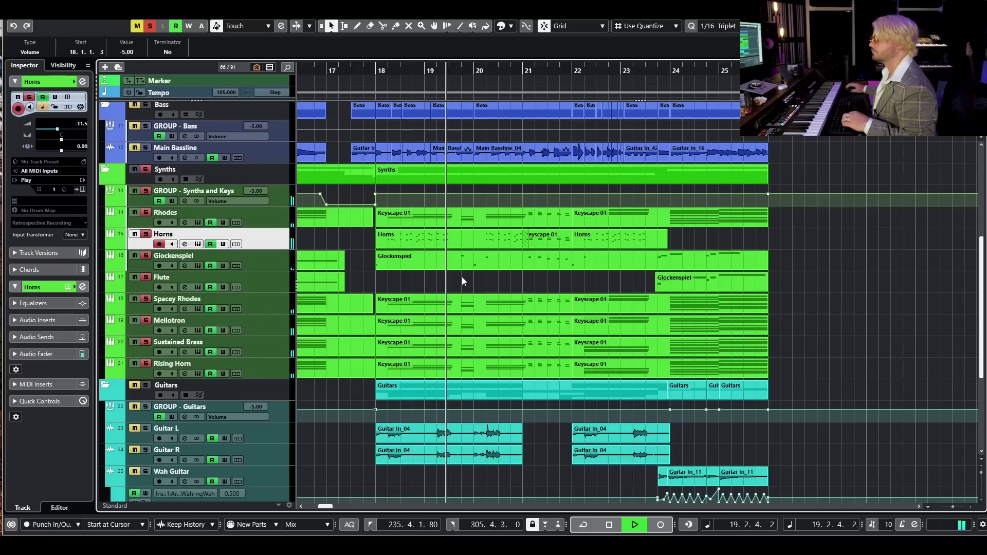
click(379, 266)
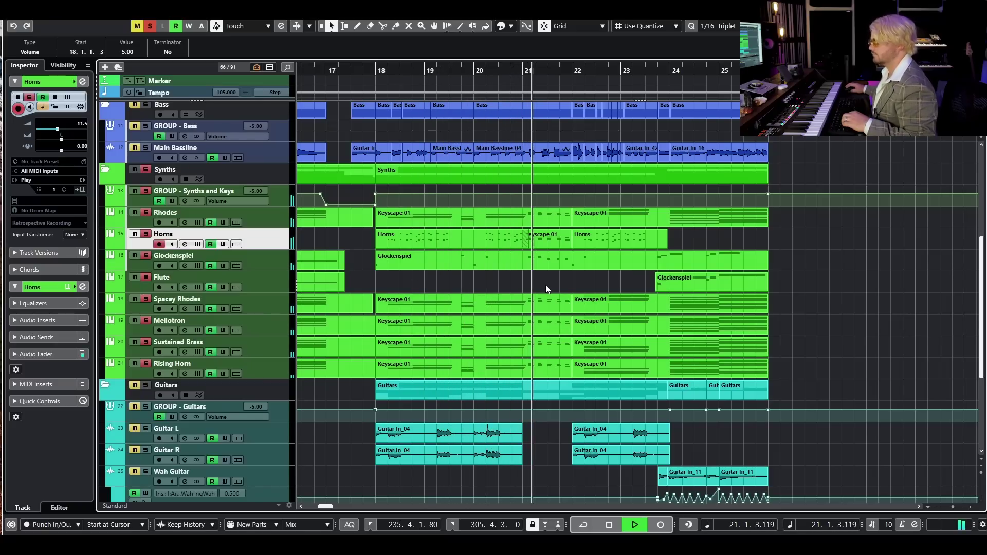
scroll(546, 285, down, 3)
scroll(563, 251, up, 3)
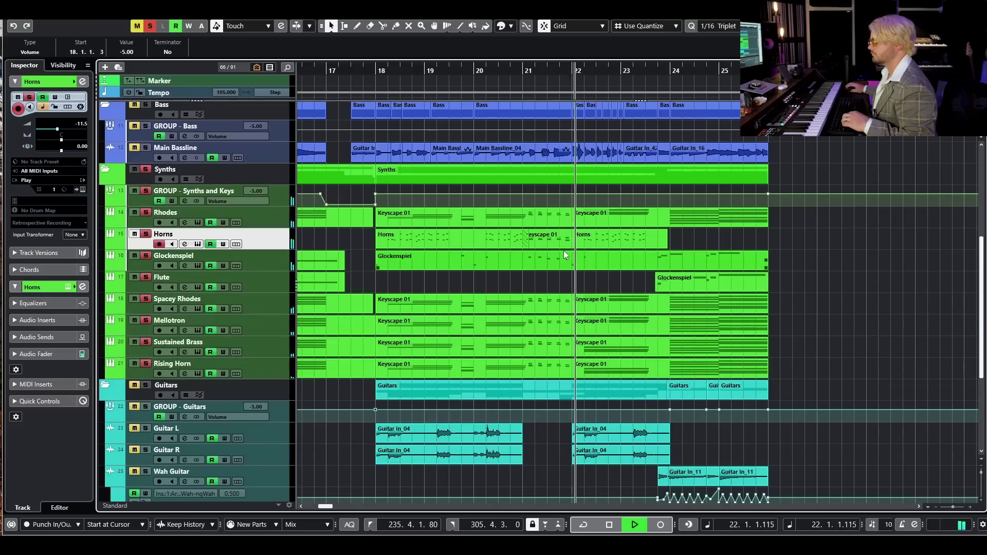
key(space)
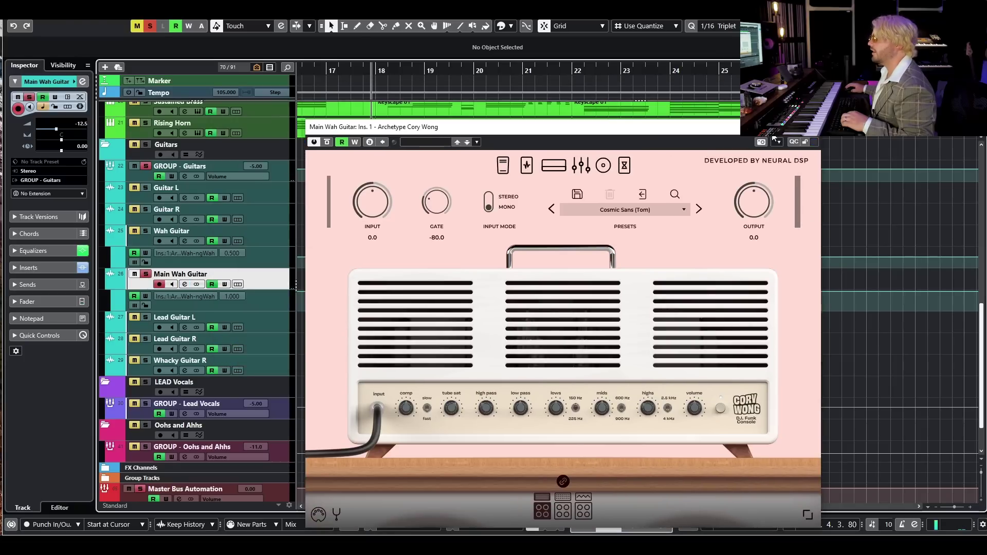
Show the wah pedal in the Main Wah Guitar's Archetype Cory Wong plugin, play the soloed part, and close the plugin
drag(771, 127, 692, 187)
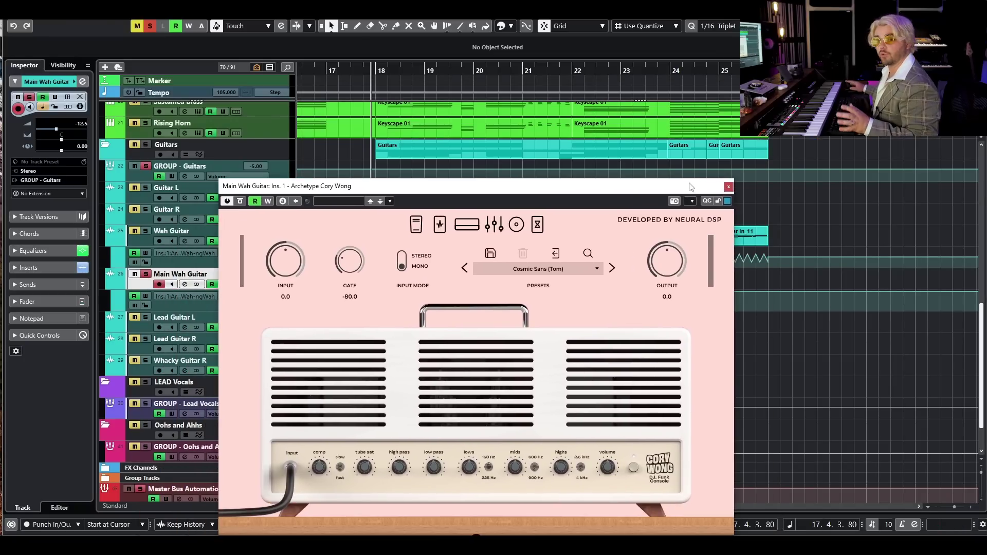
drag(683, 186, 706, 96)
click(438, 135)
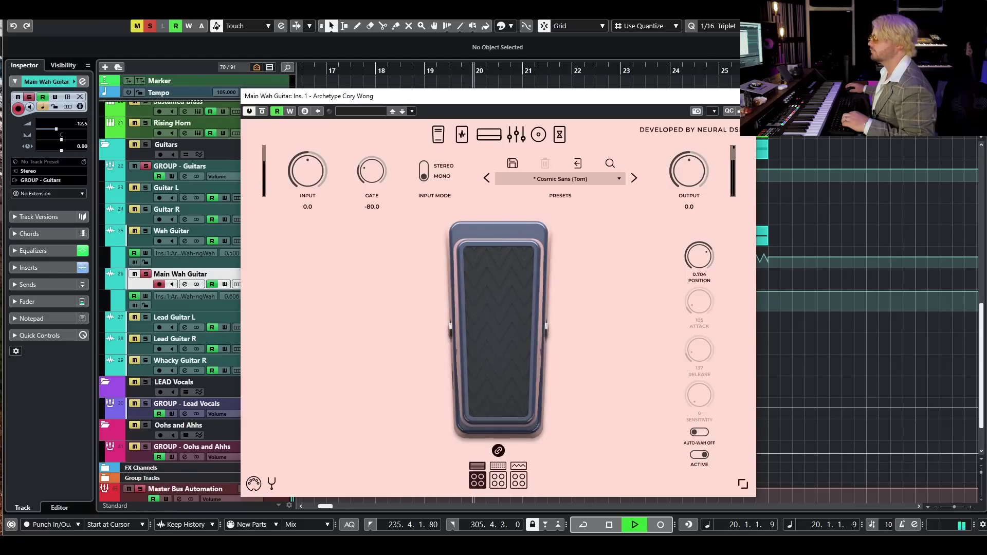
key(space)
key(Escape)
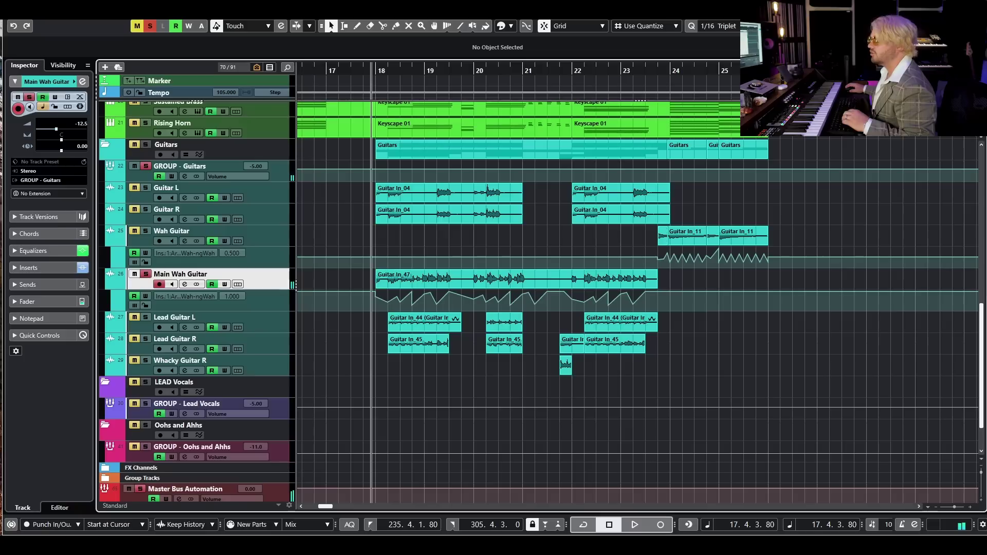
Solo Lead Guitar L and Lead Guitar R instead of Main Wah Guitar, and add Whacky Guitar R to the solo during playback
click(145, 318)
click(147, 339)
click(145, 274)
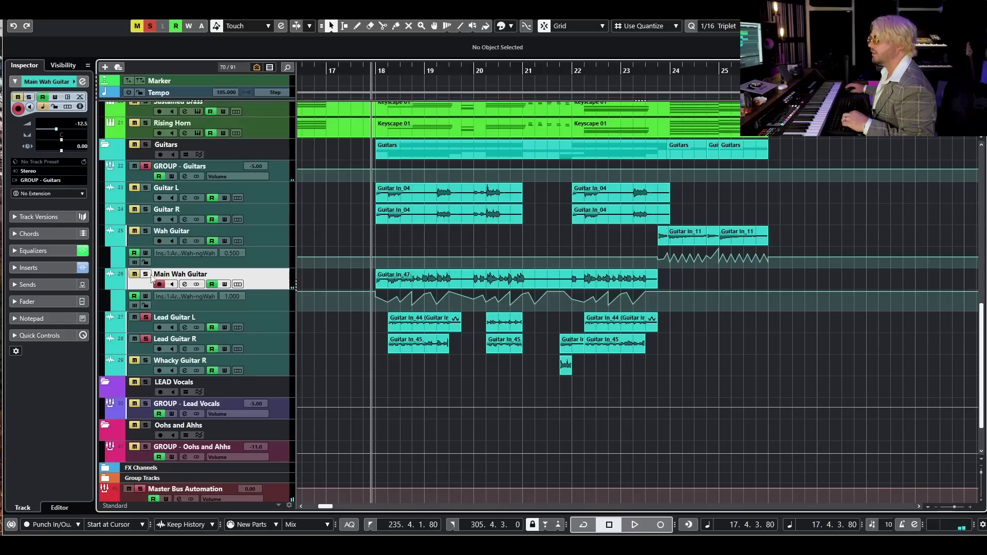
key(space)
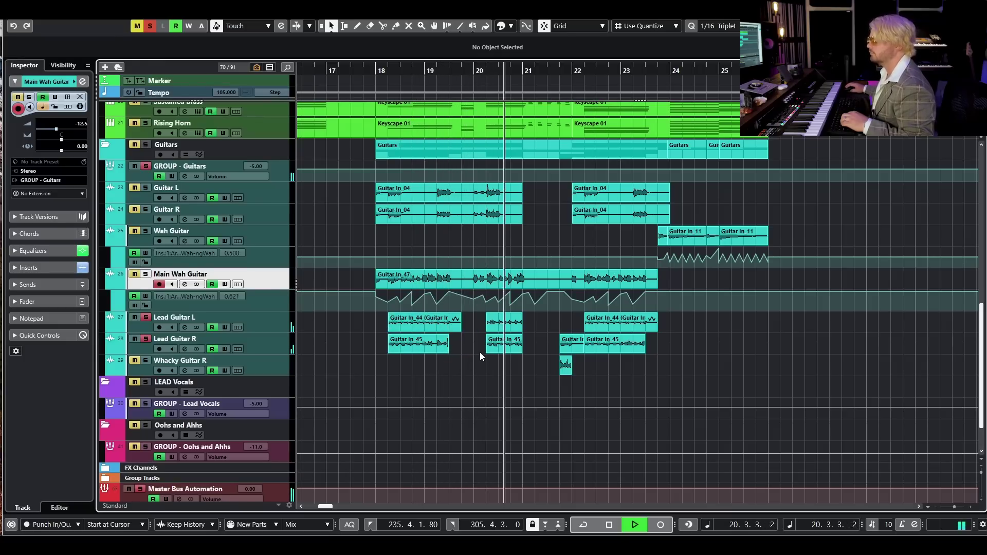
click(146, 360)
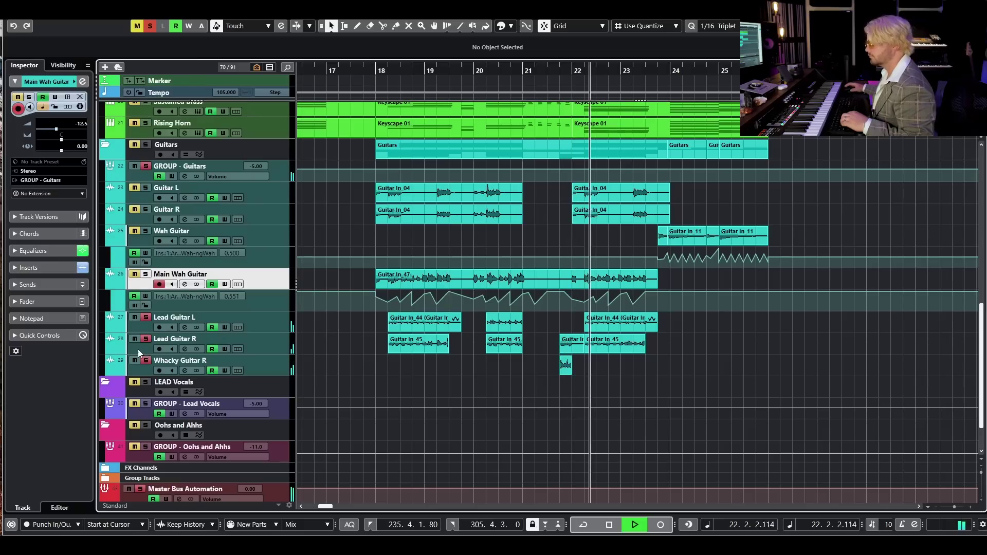
key(space)
Deactivate all solos and play the full mix from just before bar 18, following the drum, synth and guitar tracks
click(150, 26)
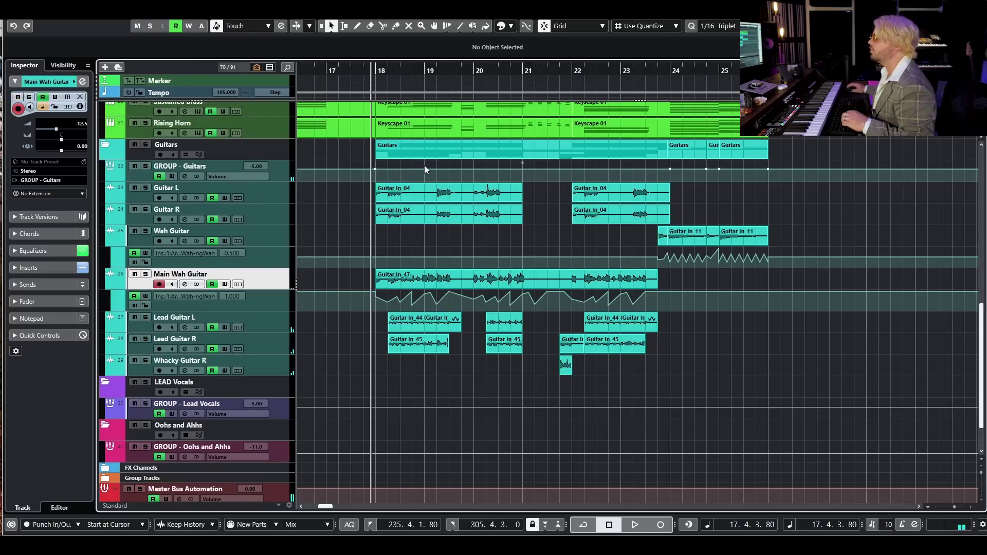
key(space)
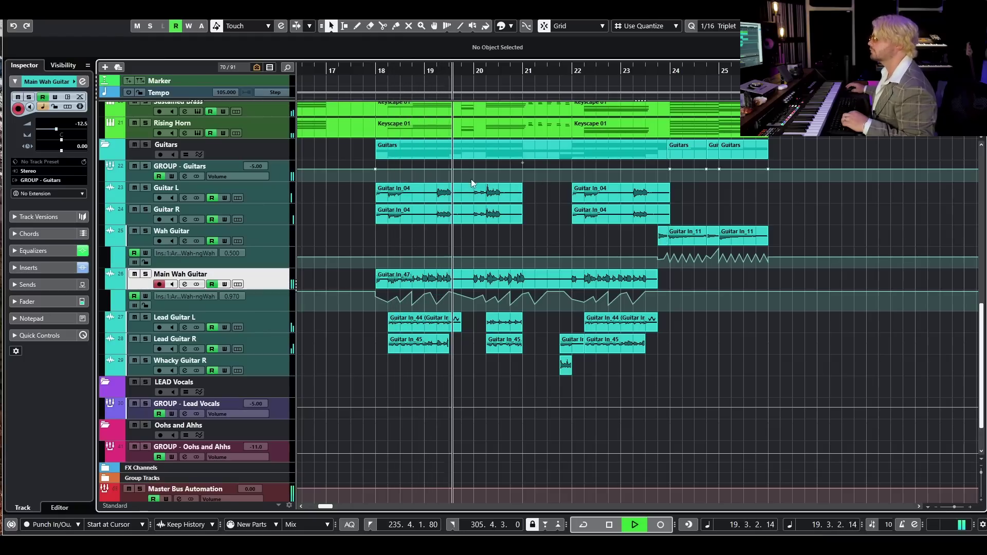
scroll(546, 180, up, 10)
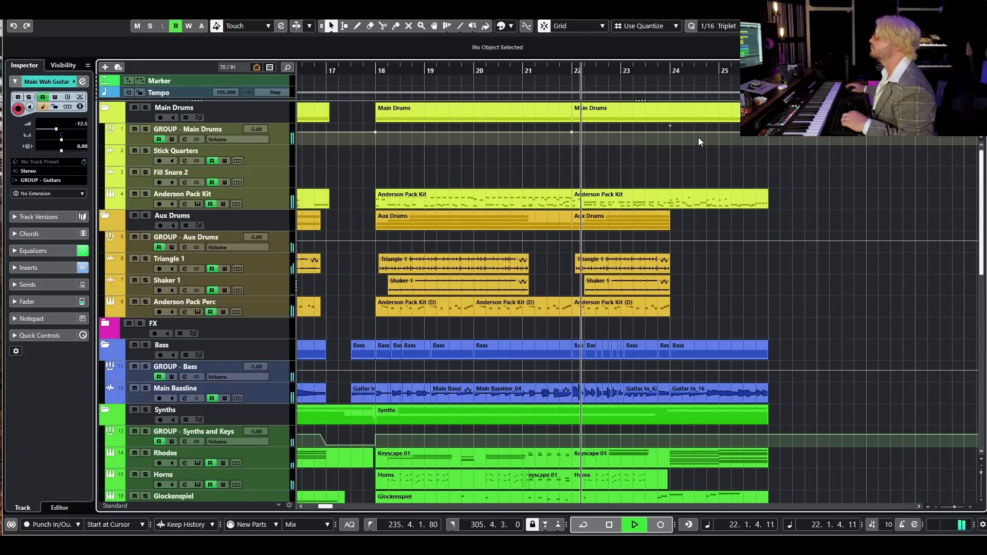
scroll(825, 182, down, 3)
scroll(828, 181, down, 6)
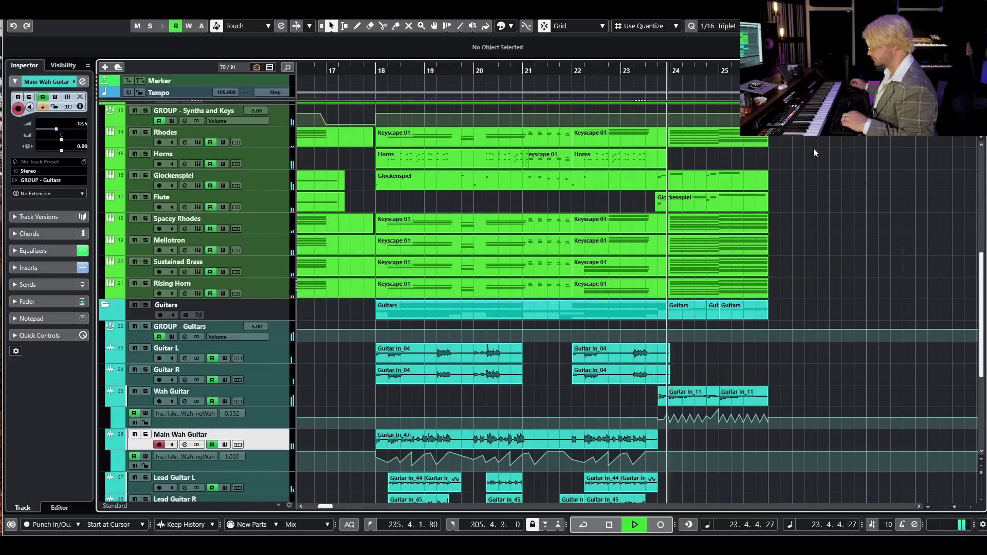
scroll(823, 241, up, 9)
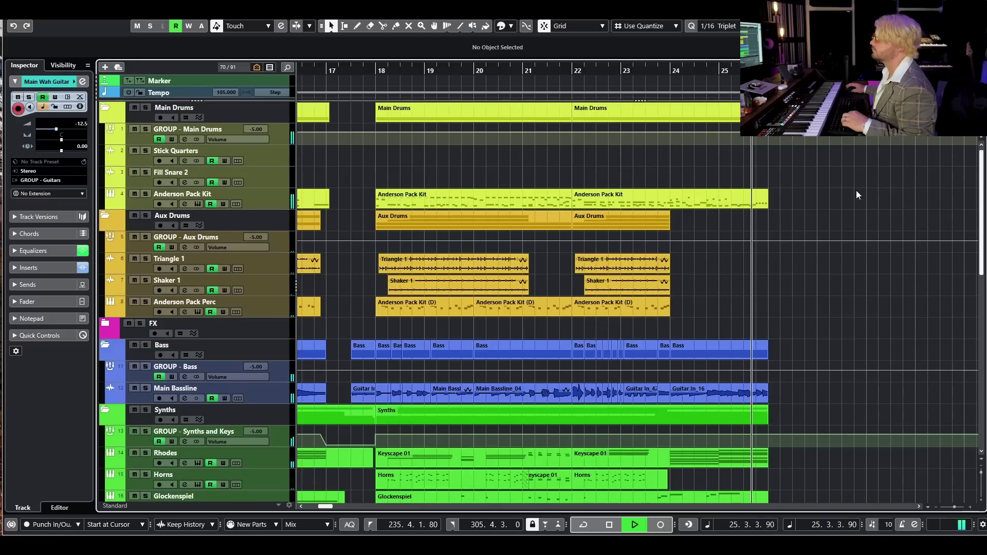
key(space)
Examine the whole arrangement from the drums down through the bass, synths, guitars and vocal tracks
key(g)
key(g)
key(g)
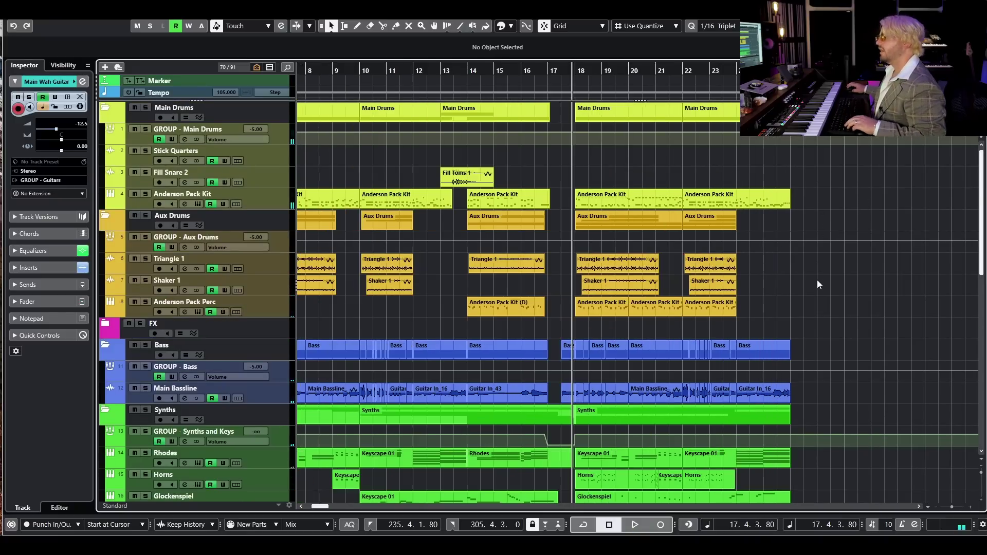
scroll(820, 282, down, 6)
scroll(817, 286, up, 6)
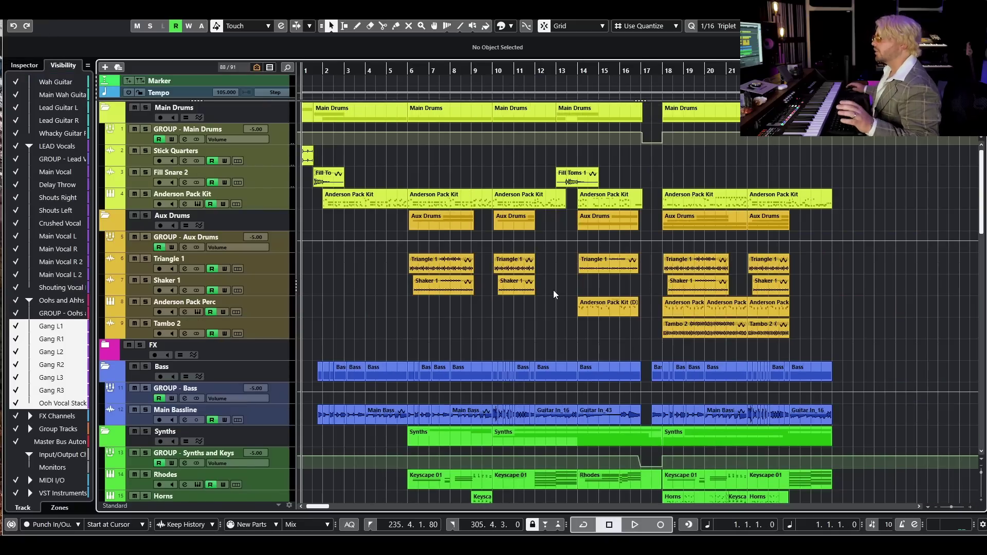
scroll(553, 291, down, 10)
scroll(553, 291, up, 10)
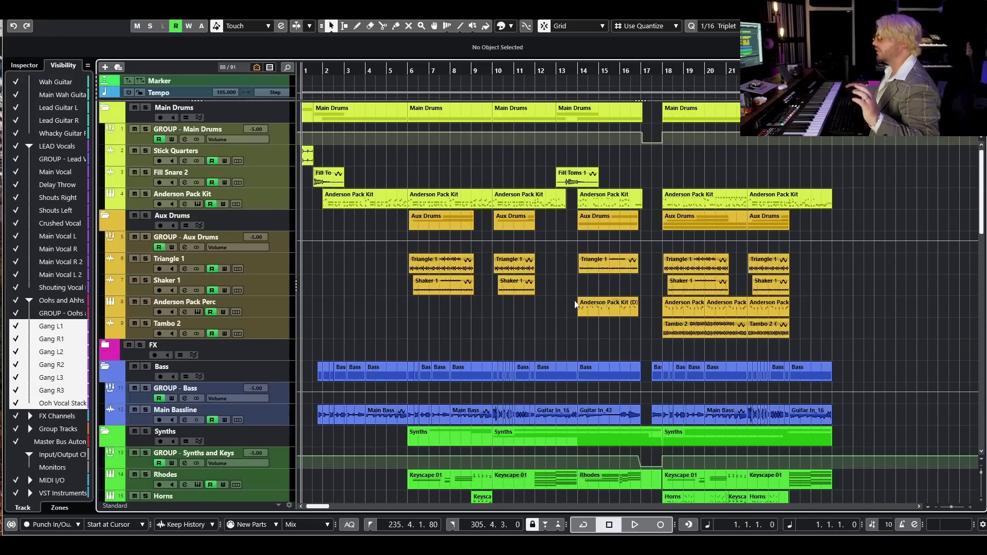
scroll(725, 206, down, 5)
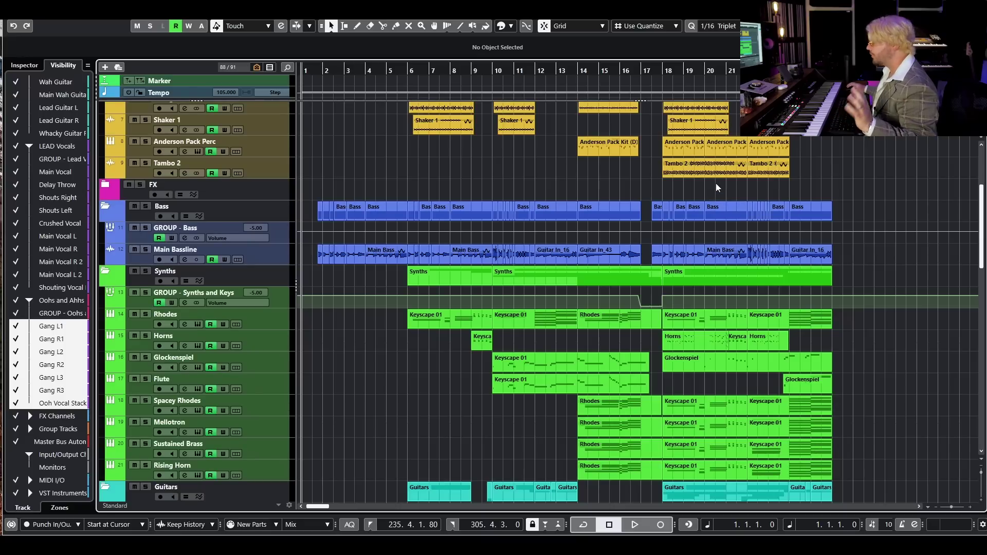
scroll(718, 183, down, 8)
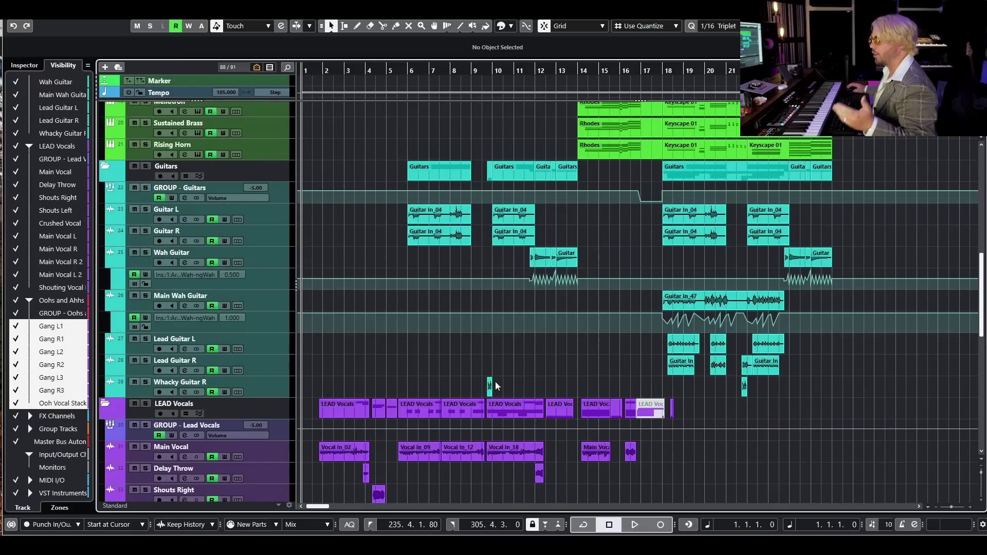
scroll(483, 374, down, 7)
scroll(467, 270, down, 5)
scroll(463, 267, up, 7)
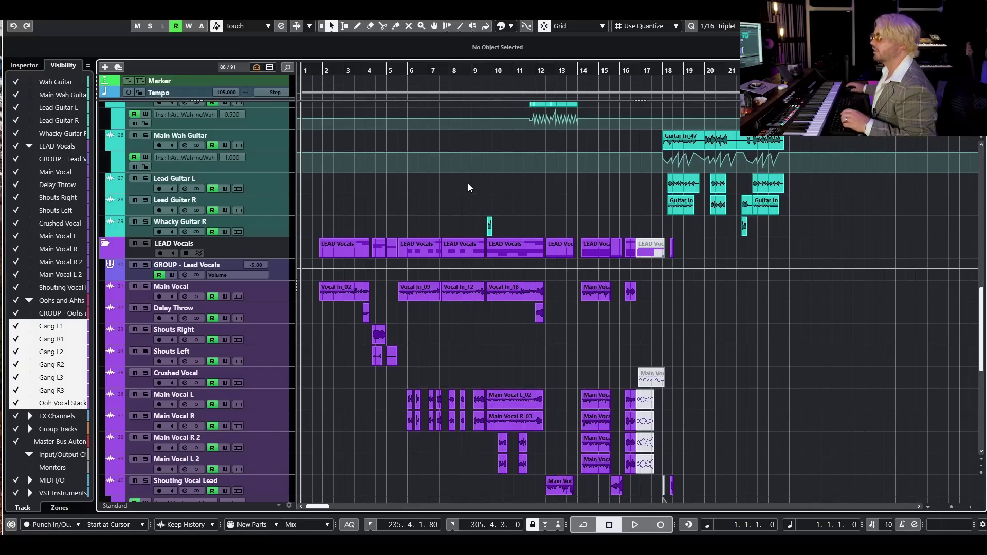
Select the stacked clips at bar 14 on the Main Vocal L, Main Vocal R, Main Vocal R 2 and Main Vocal L 2 tracks
key(h)
key(h)
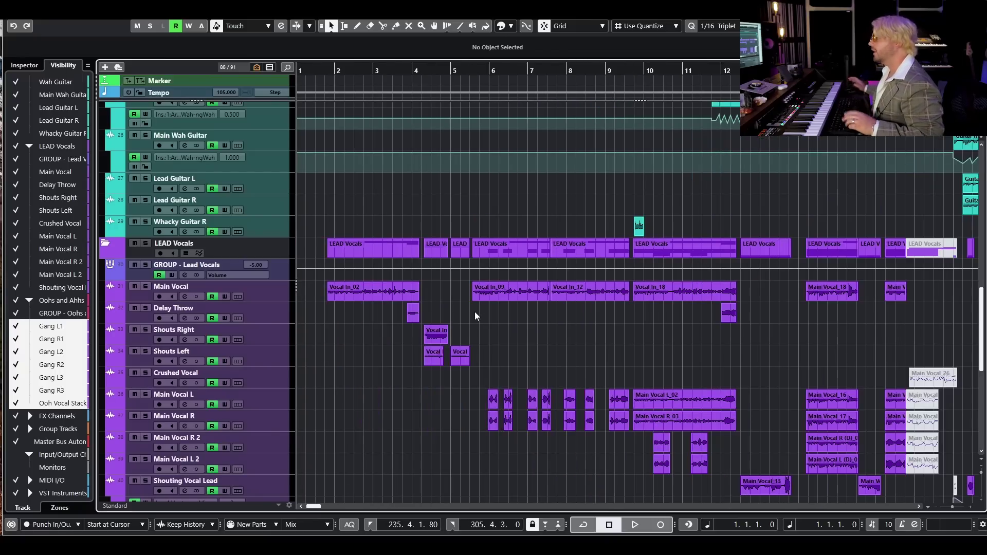
scroll(476, 314, down, 3)
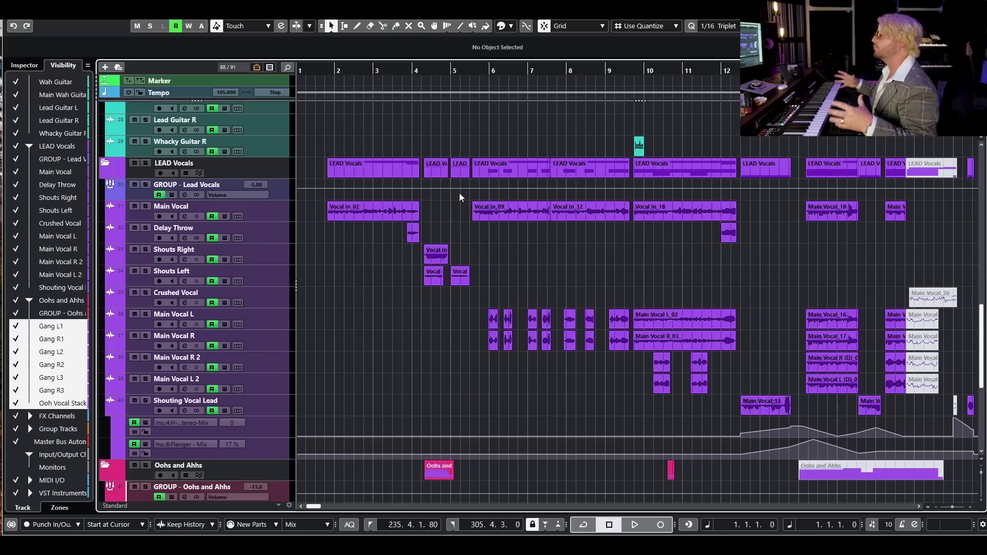
drag(849, 393, 820, 278)
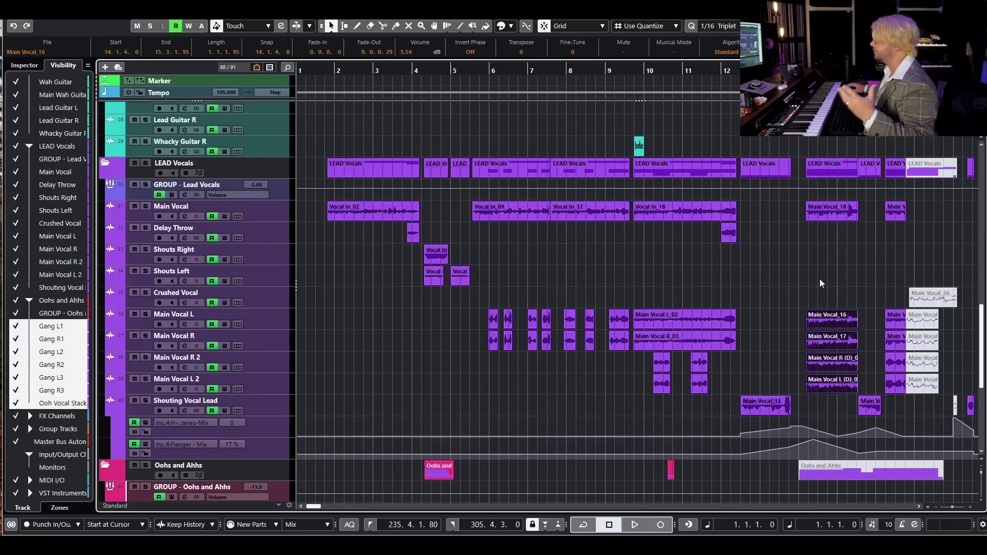
key(g)
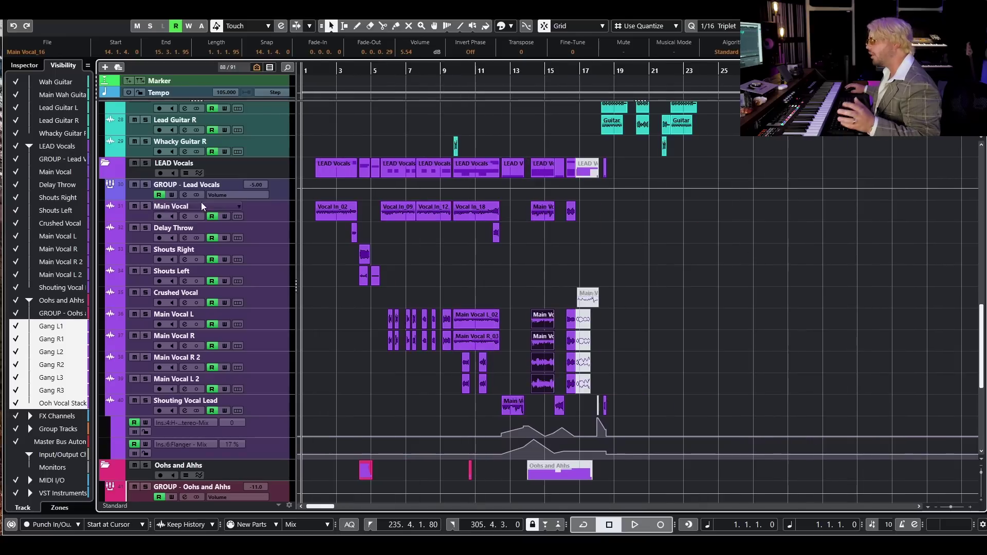
Mute all tracks in the LEAD Vocals and Oohs and Ahhs folders
click(134, 163)
scroll(137, 231, down, 5)
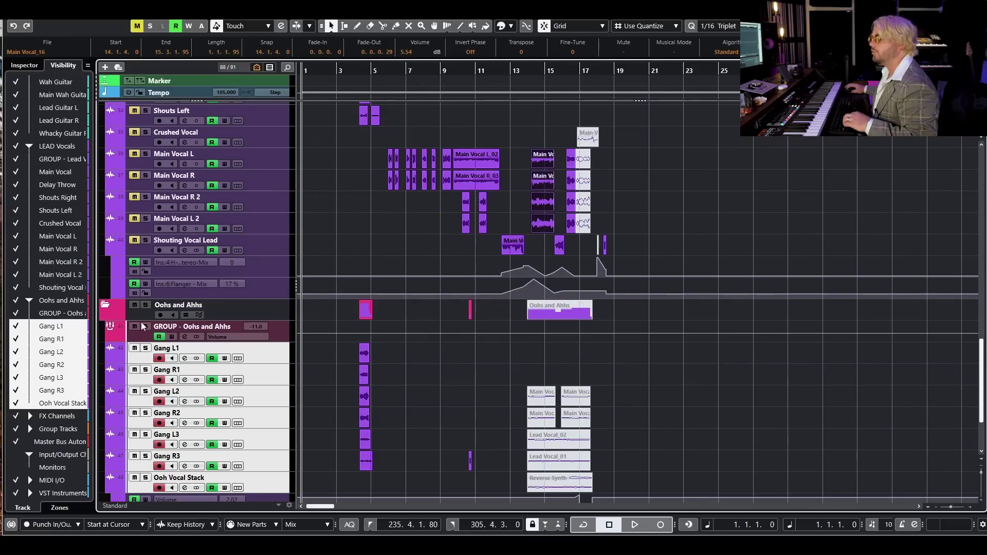
click(135, 305)
scroll(180, 257, up, 7)
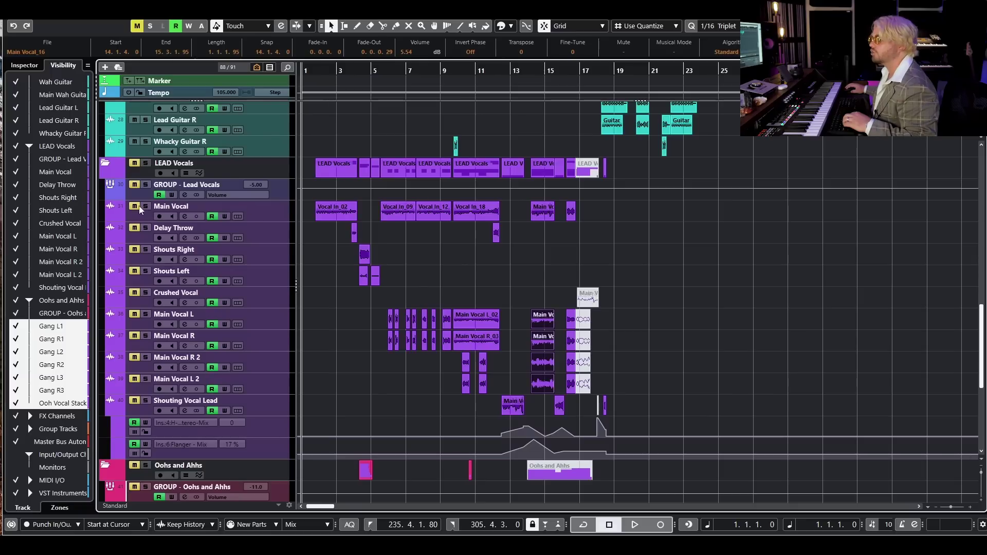
Open the Main Vocal channel settings, bypass all its inserts and sends, and show the track in the Inspector
click(184, 217)
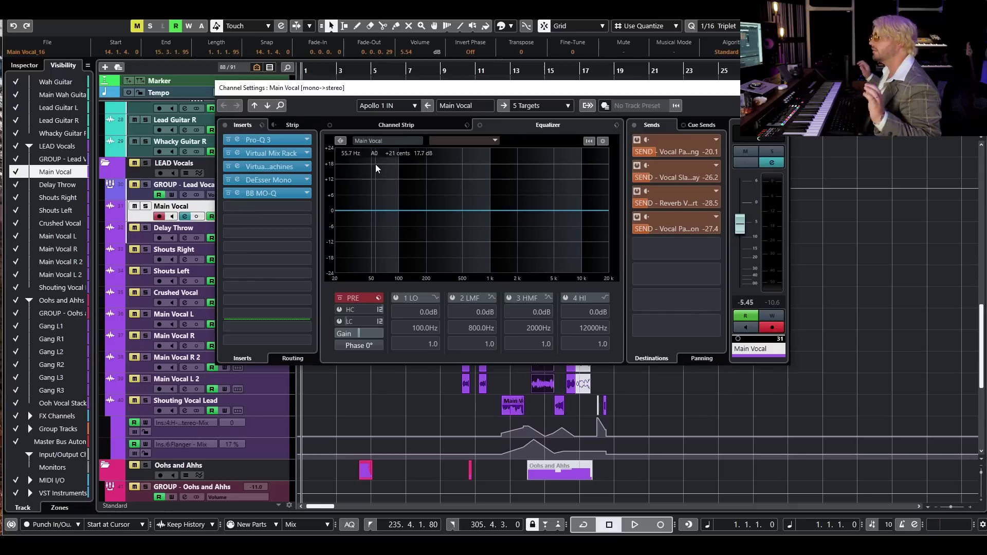
click(225, 125)
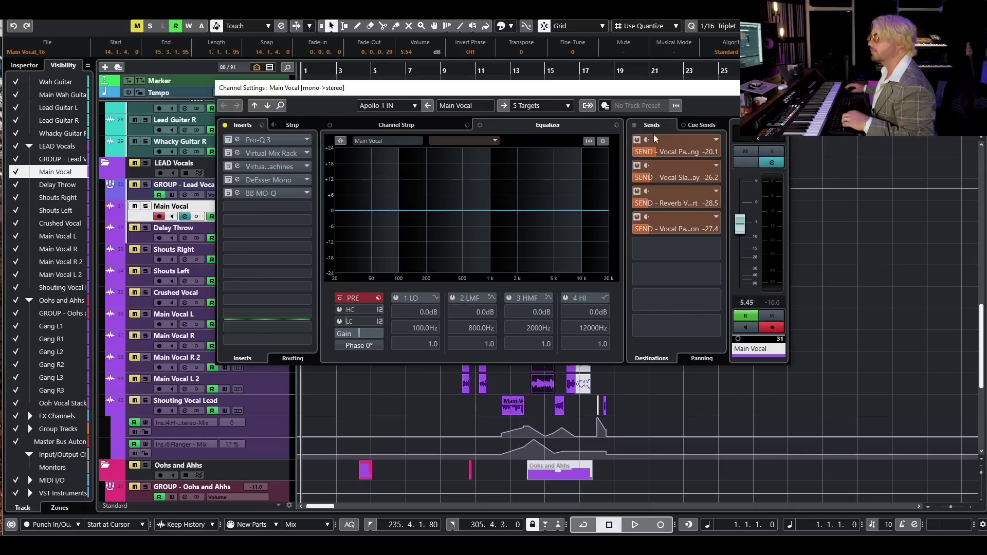
click(634, 125)
drag(622, 90, 709, 269)
click(25, 64)
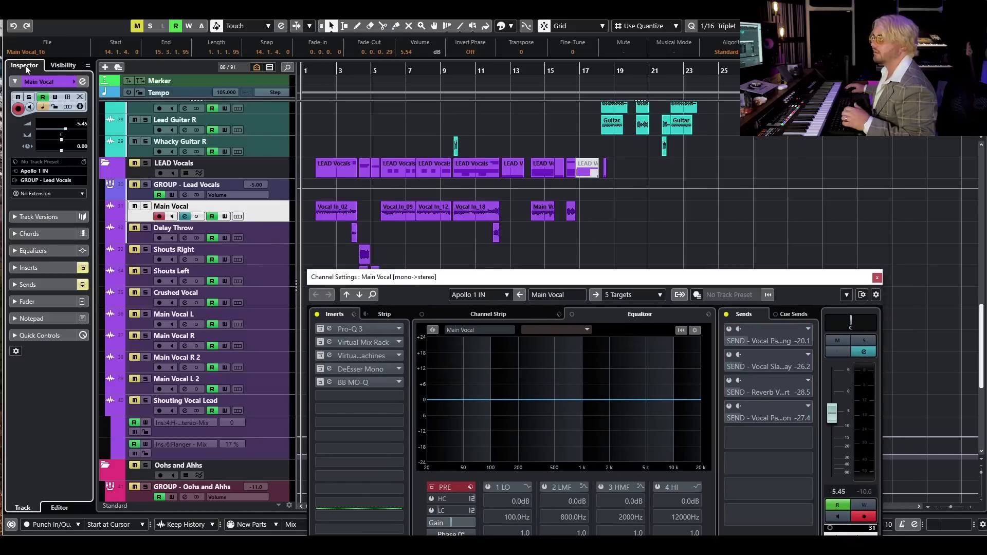
Unmute Main Vocal and play its unprocessed sound from just before bar 2
key(h)
key(h)
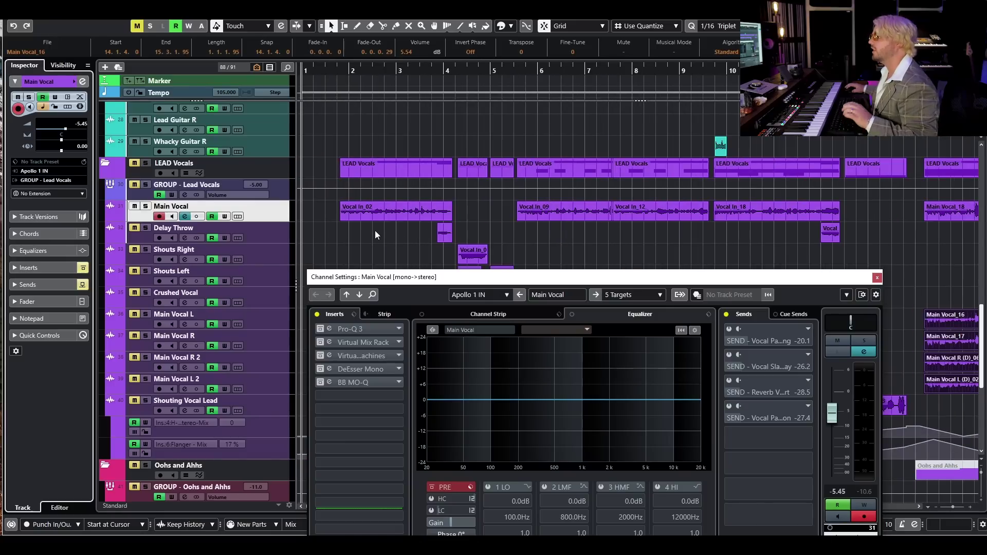
click(336, 74)
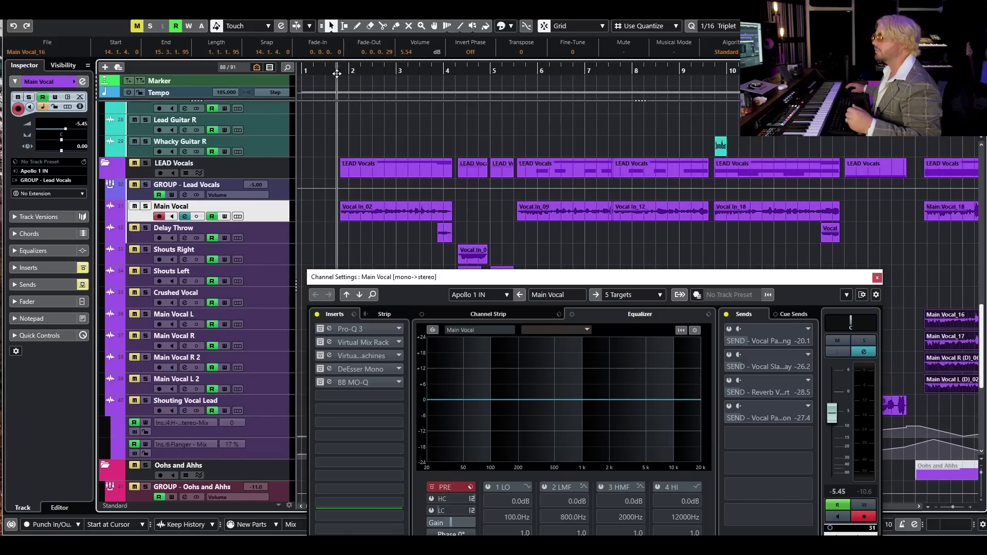
click(145, 206)
key(Down)
key(Down)
key(Down)
key(Down)
key(Down)
key(space)
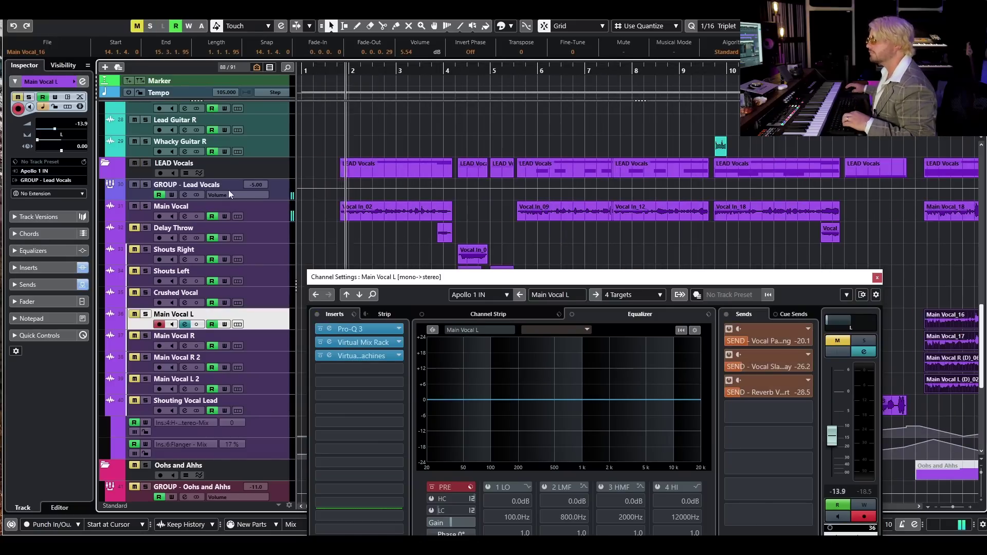
key(space)
Activate the Pro-Q 3 insert on Main Vocal and examine its EQ curve
click(145, 206)
click(276, 218)
click(363, 330)
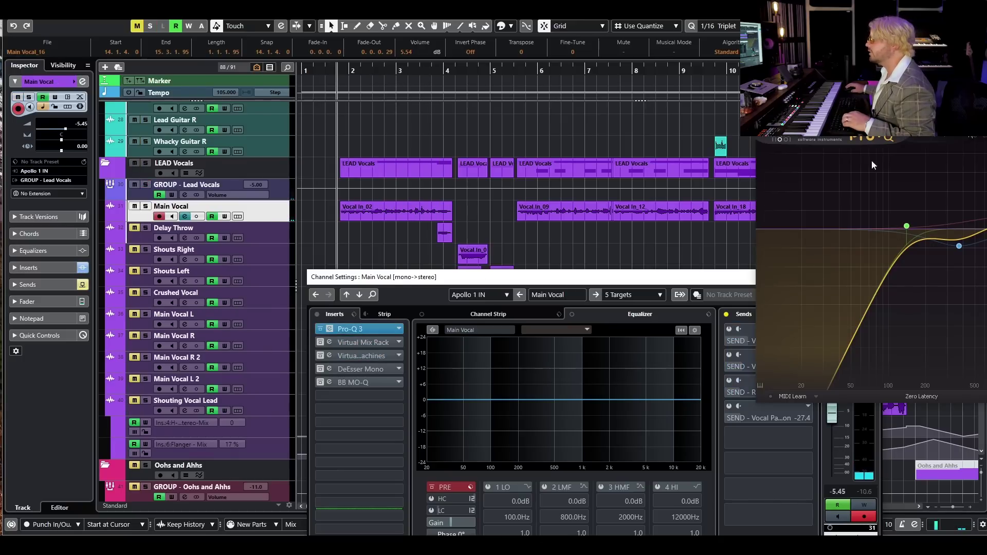
drag(886, 108, 438, 245)
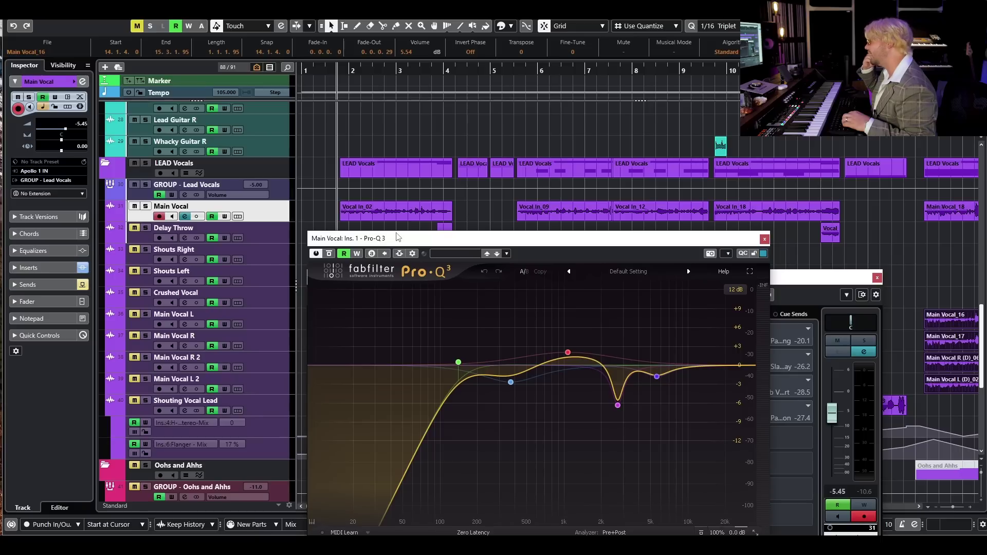
click(765, 238)
Activate Main Vocal's Virtual Mix Rack and Virtual Tape Machines inserts, reviewing the settings of each
click(365, 343)
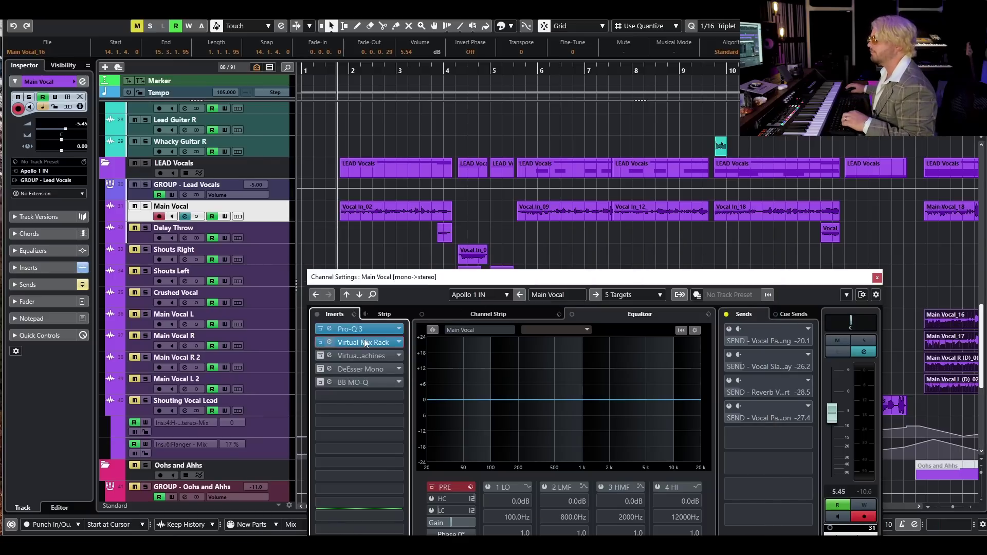
drag(669, 72, 311, 146)
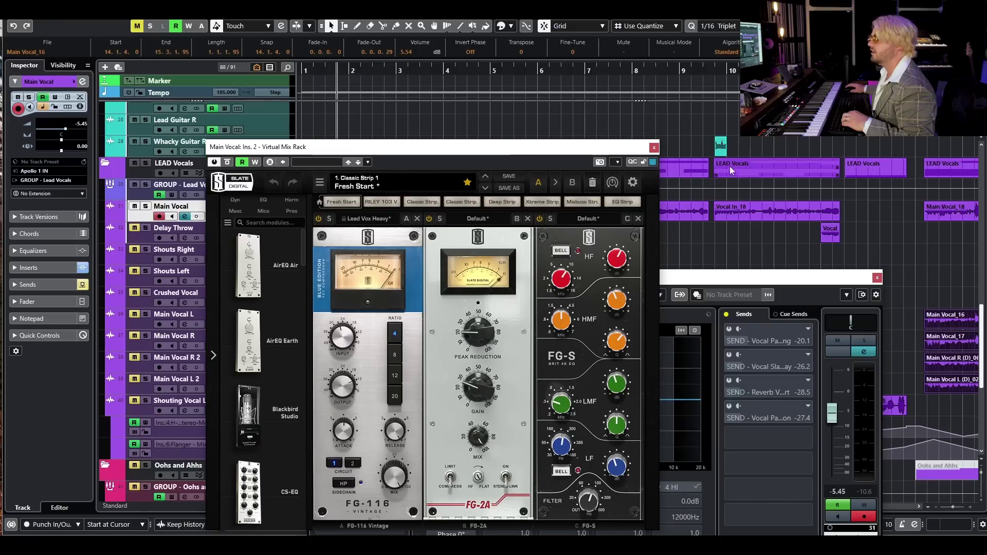
click(655, 148)
click(329, 358)
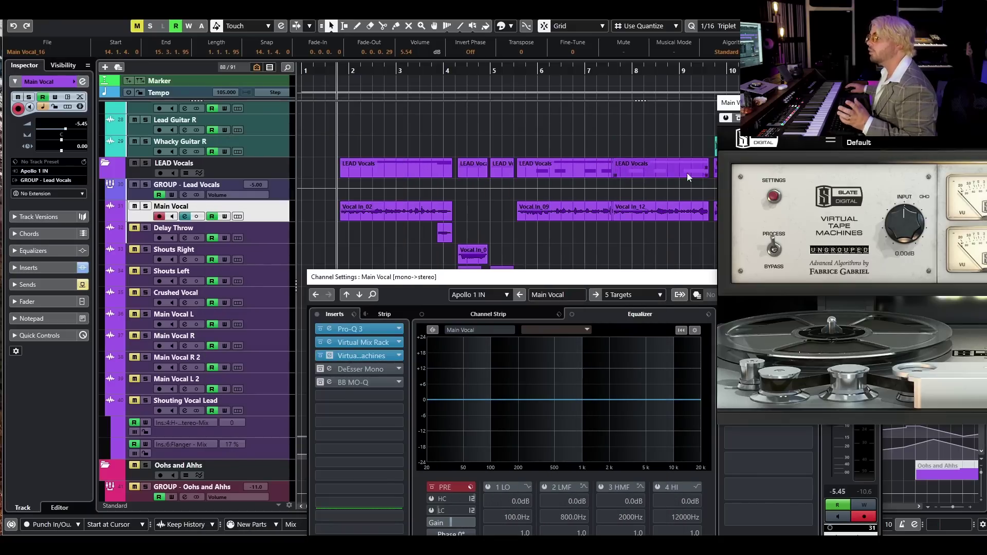
drag(856, 155, 337, 162)
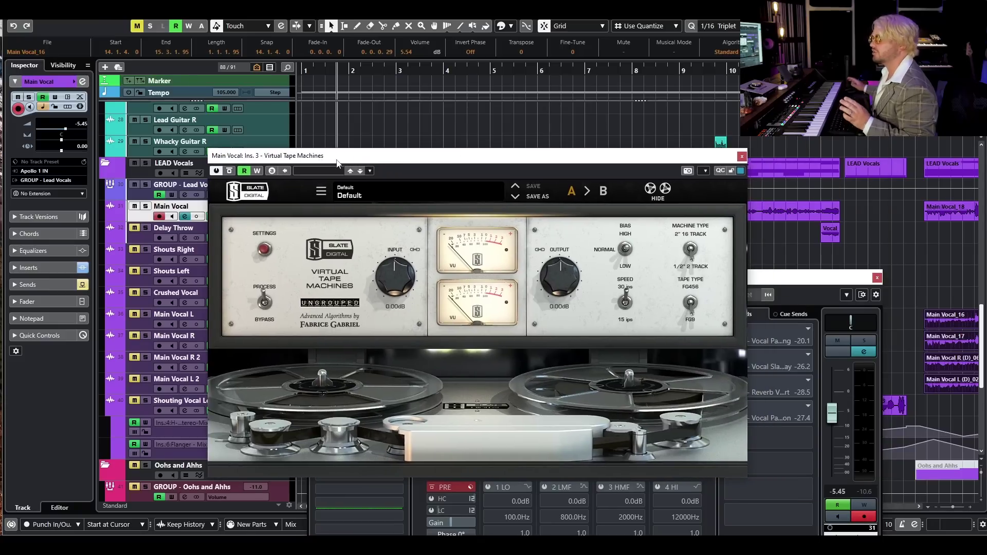
click(742, 156)
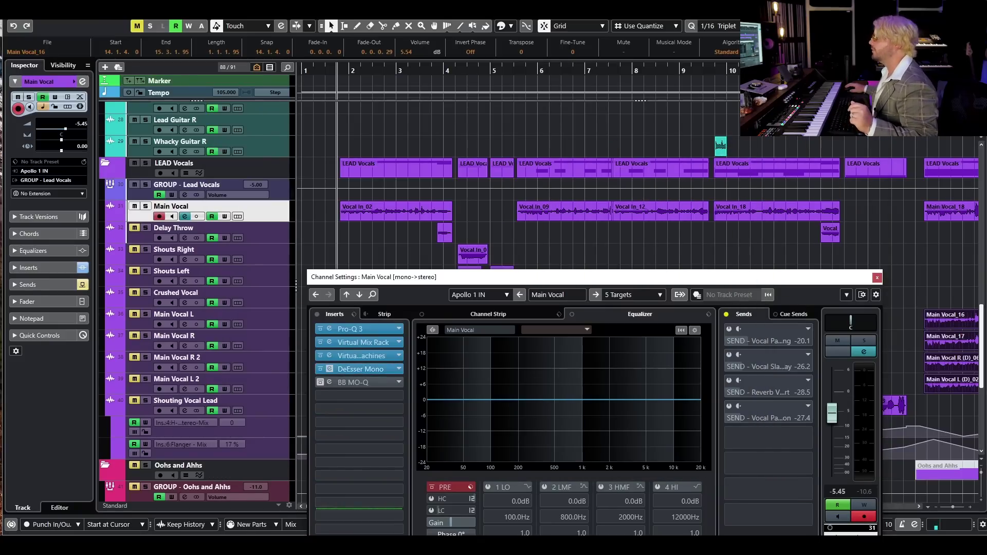
Activate the DeEsser Mono and BB MO-Q inserts on Main Vocal, review their settings and close both plug-ins
click(329, 369)
click(321, 382)
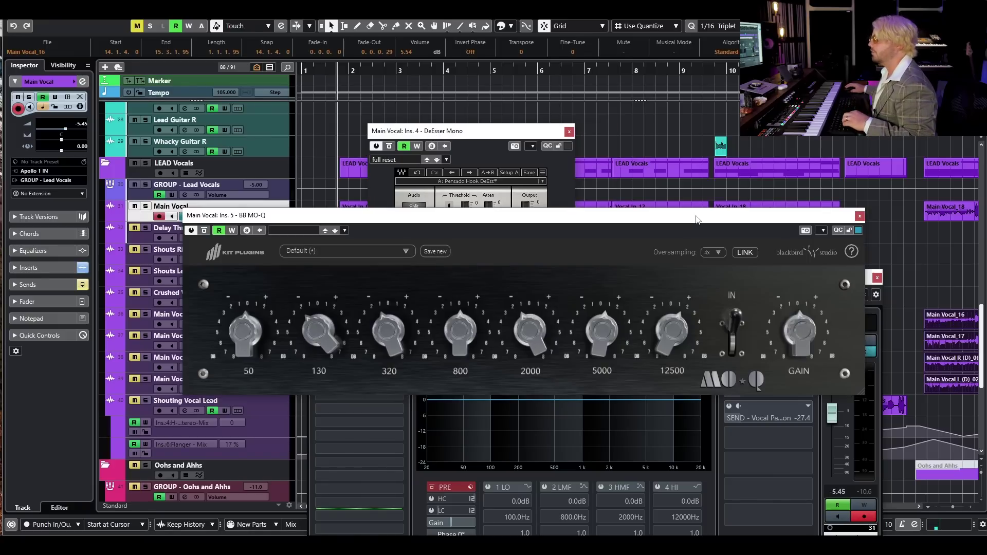
drag(697, 220, 553, 228)
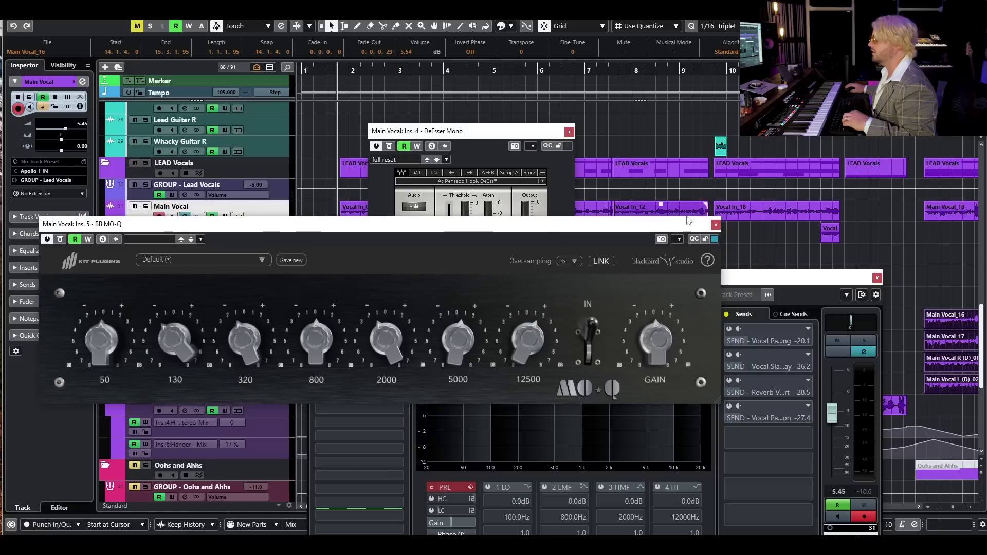
click(715, 226)
click(569, 132)
click(641, 252)
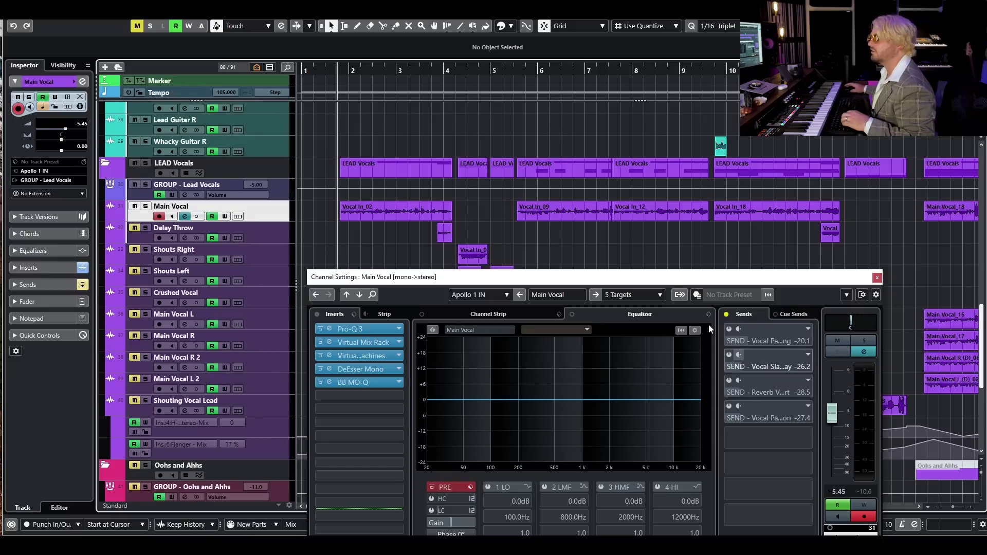
Play Main Vocal and compare it with its inserts bypassed and active
key(space)
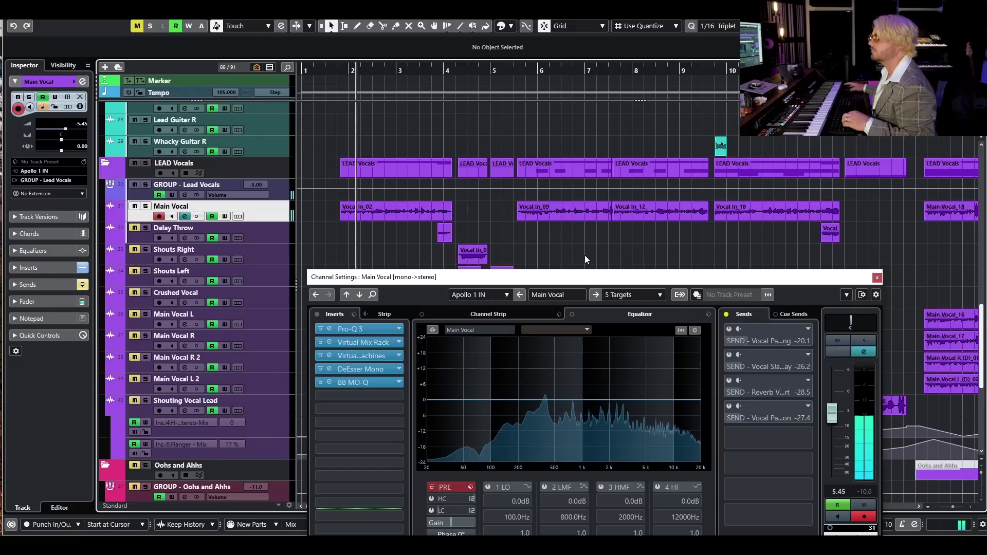
click(316, 315)
click(317, 315)
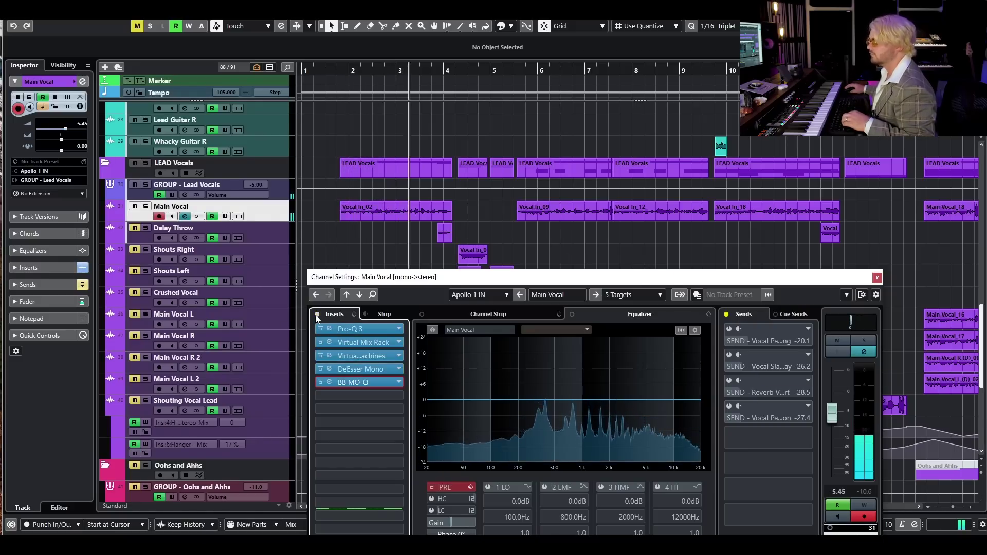
key(space)
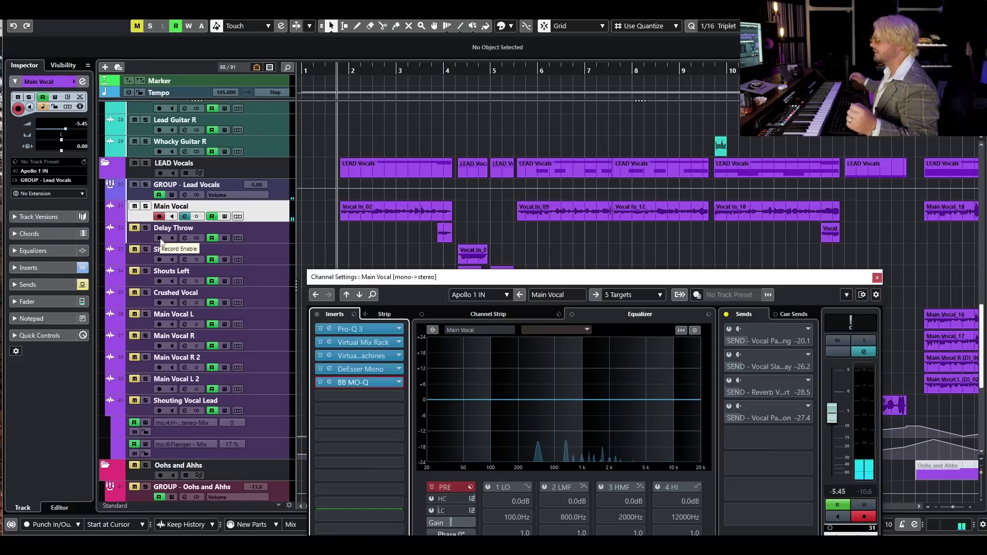
Solo GROUP - Lead Vocals and Main Vocal, and activate the first send on Main Vocal
click(150, 198)
click(147, 207)
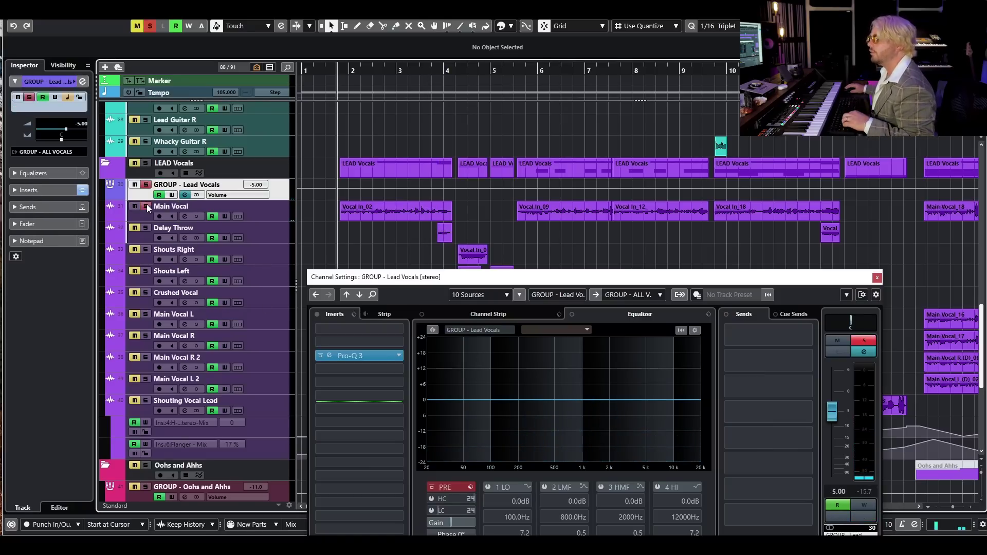
click(263, 216)
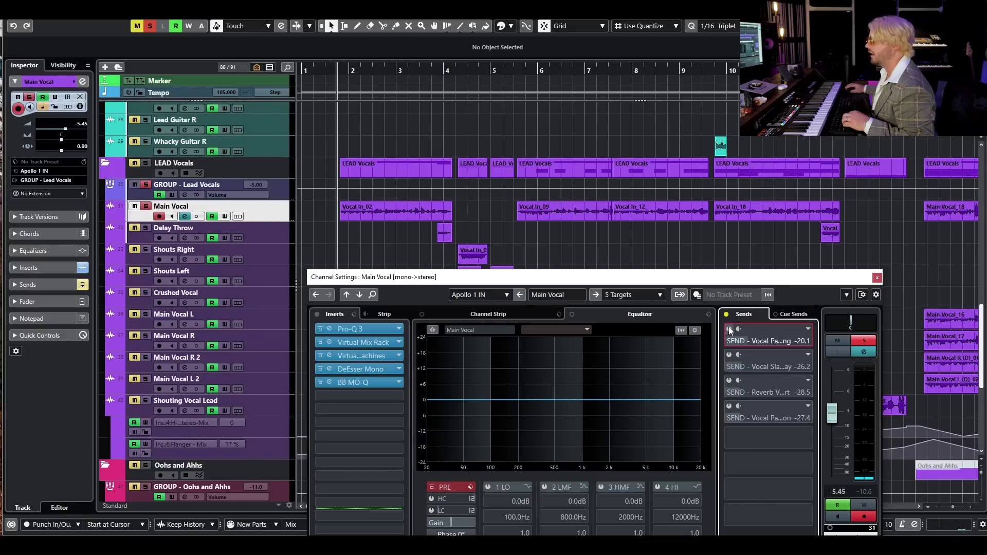
click(729, 329)
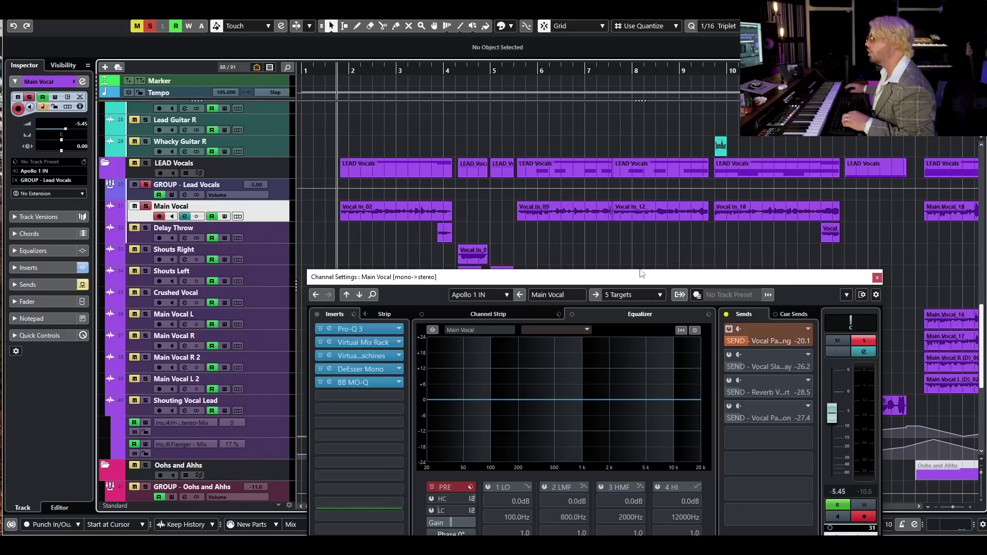
Play Main Vocal with all four of its sends active
click(726, 315)
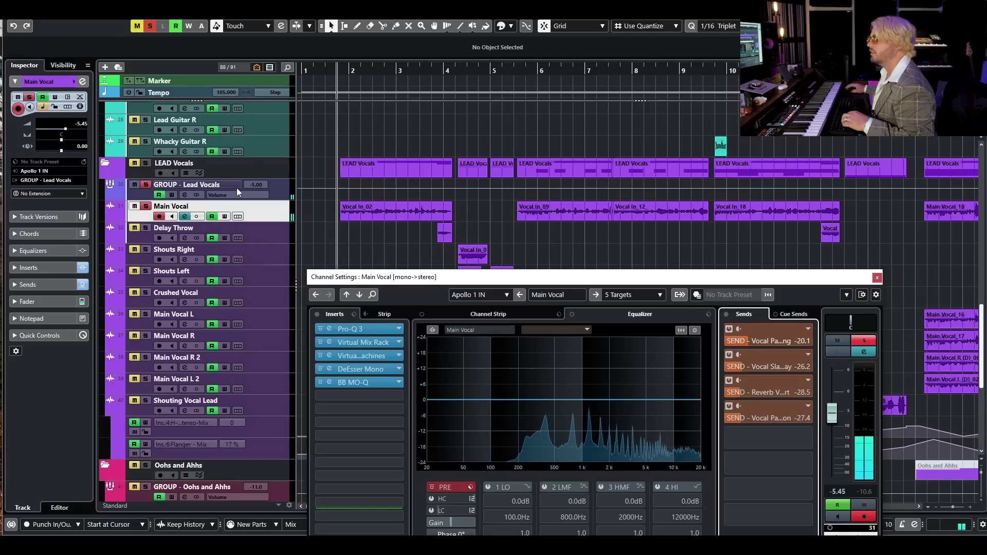
click(143, 167)
click(149, 212)
key(space)
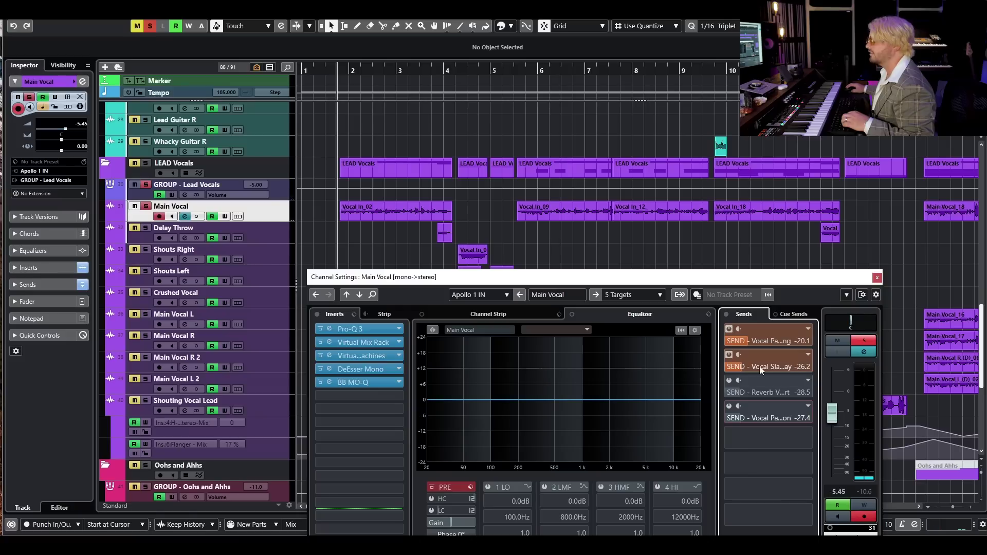
During playback, raise Main Vocal's second send to -23.1 and activate the Reverb Vox short send at -26.1
key(space)
mouse_move(738, 369)
mouse_down()
mouse_move(804, 365)
mouse_move(755, 370)
mouse_up()
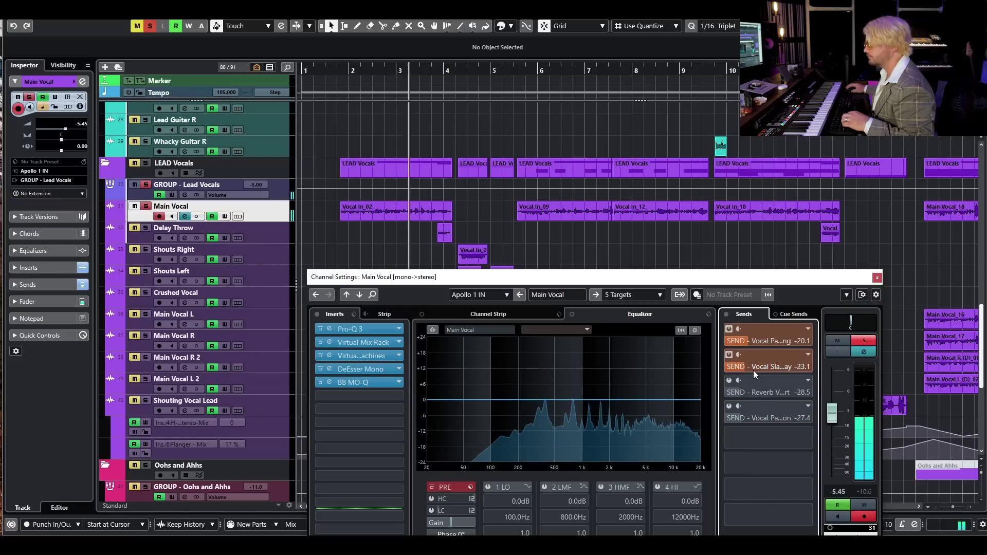
click(742, 392)
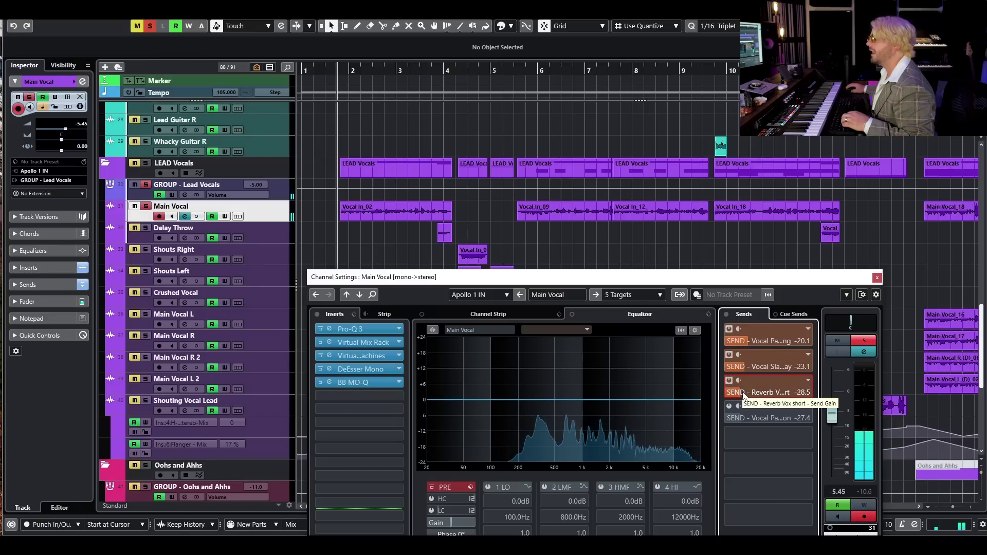
mouse_move(743, 394)
mouse_down()
mouse_move(796, 393)
mouse_move(753, 399)
mouse_up()
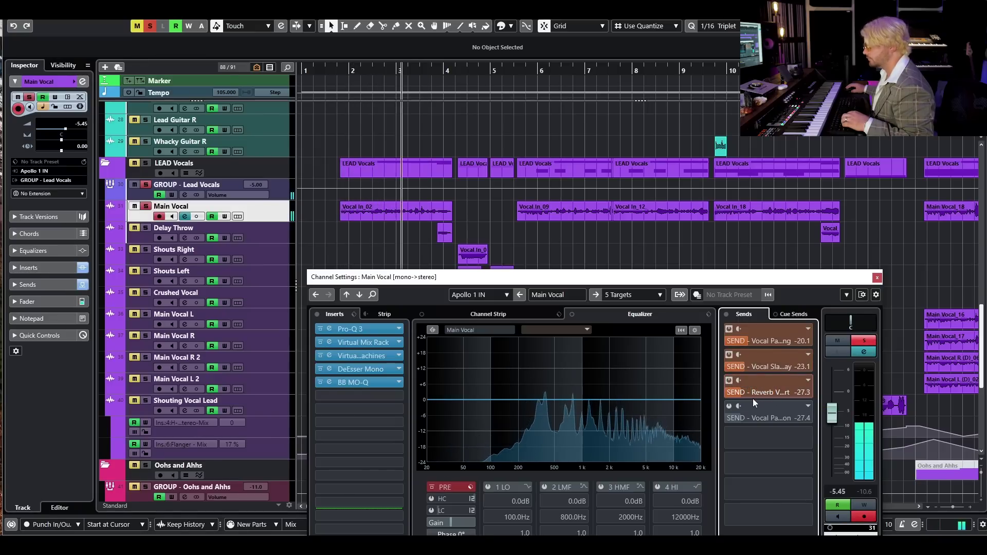
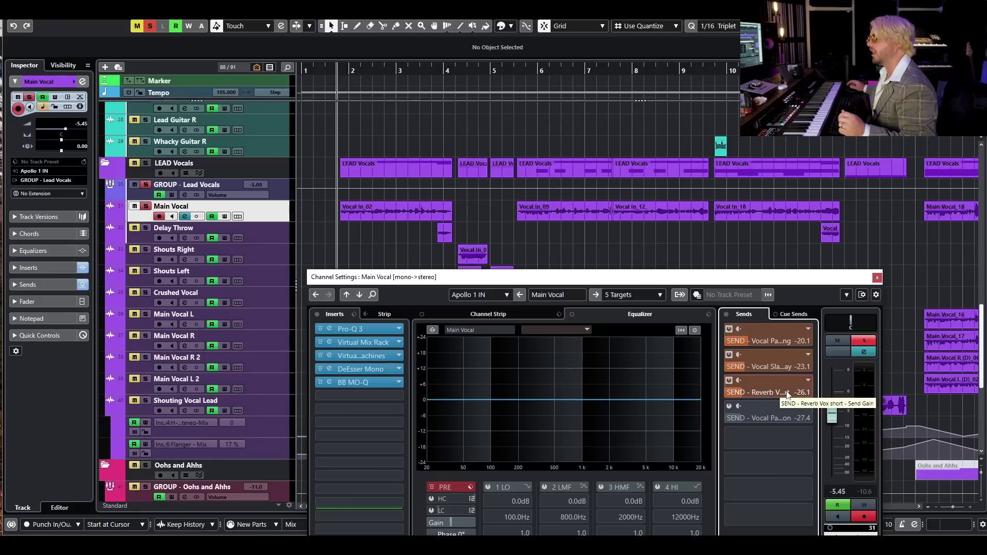
Activate Main Vocal's Vocal Parallel Compression send, set it to -23.6 during playback, and close the channel settings
click(729, 406)
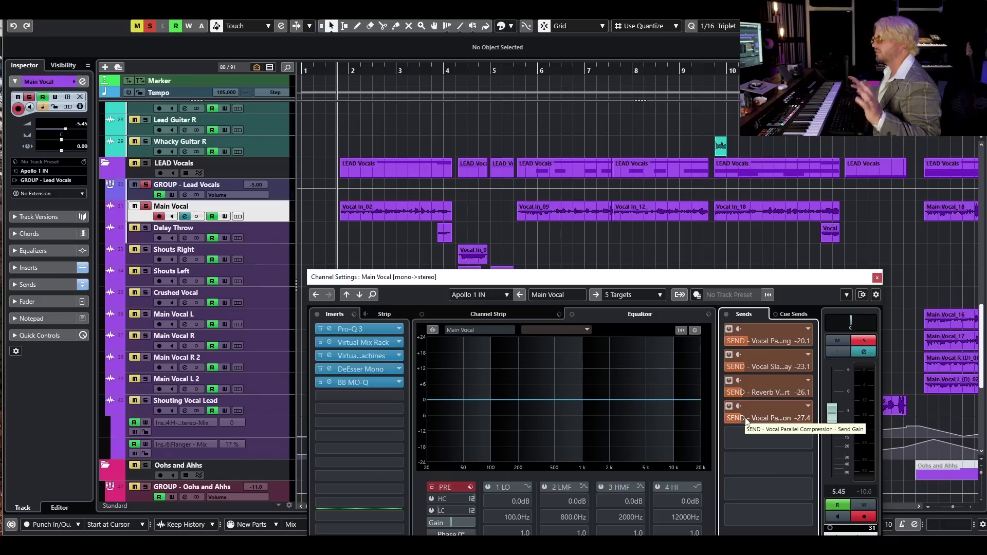
key(space)
mouse_move(747, 420)
mouse_down()
mouse_move(724, 421)
mouse_move(763, 419)
mouse_move(735, 419)
mouse_up()
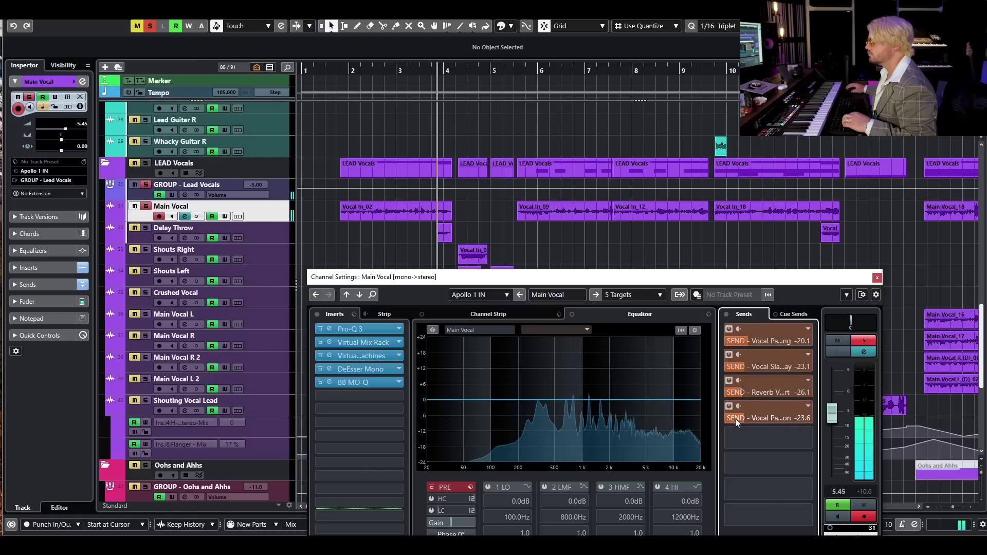
click(877, 278)
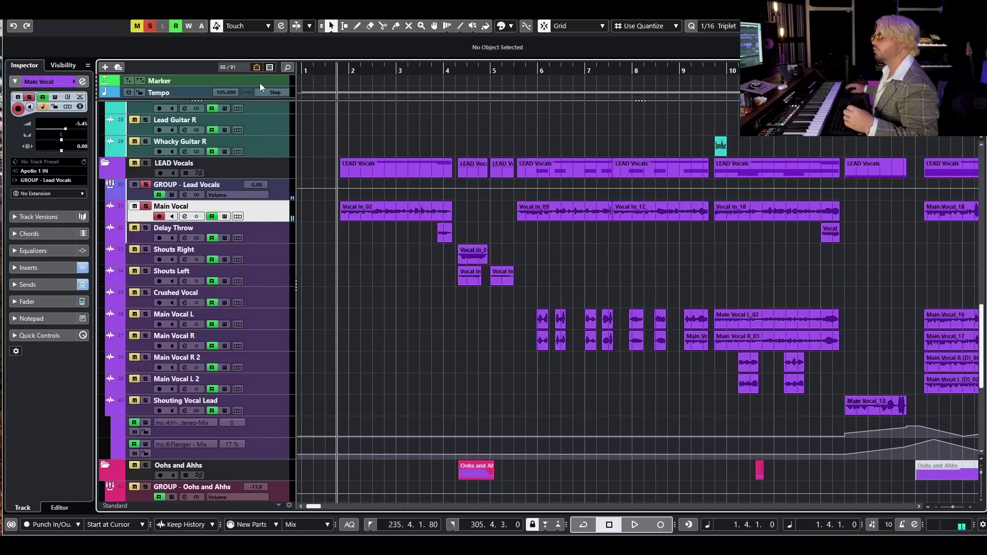
Expand the Group Tracks folder to show its group channels
scroll(401, 260, down, 5)
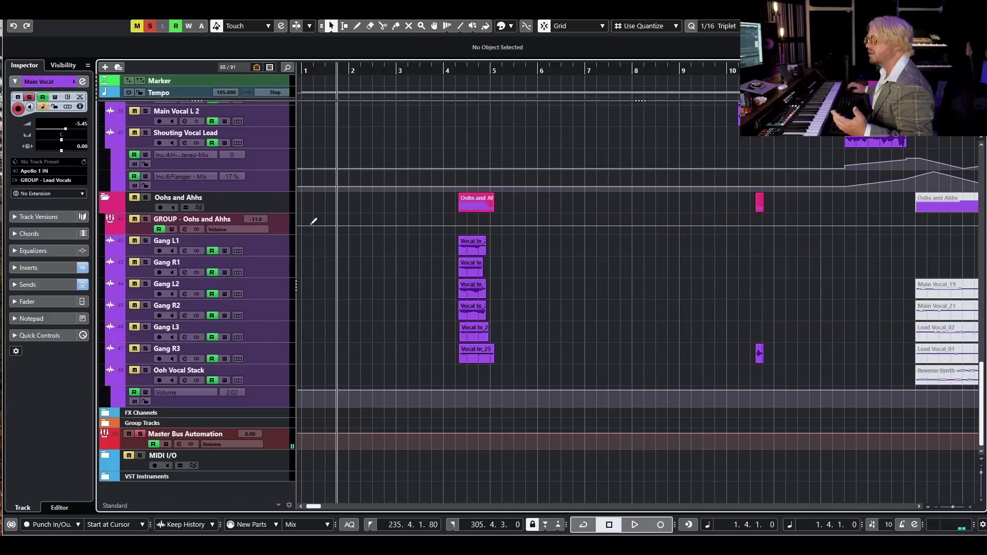
click(106, 424)
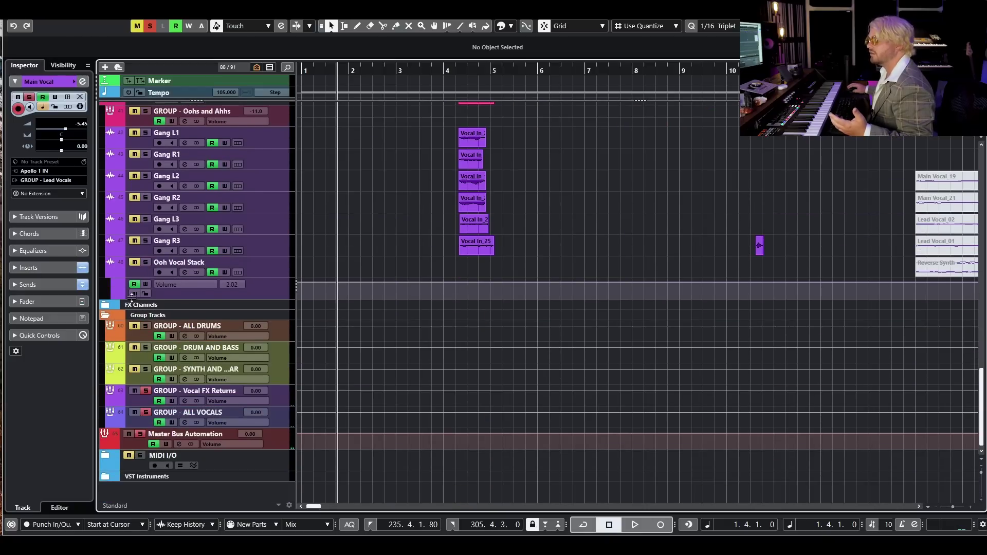
Expand the FX Channels folder and open the channel settings of the Vocal Parallel Compression send
click(111, 307)
click(111, 307)
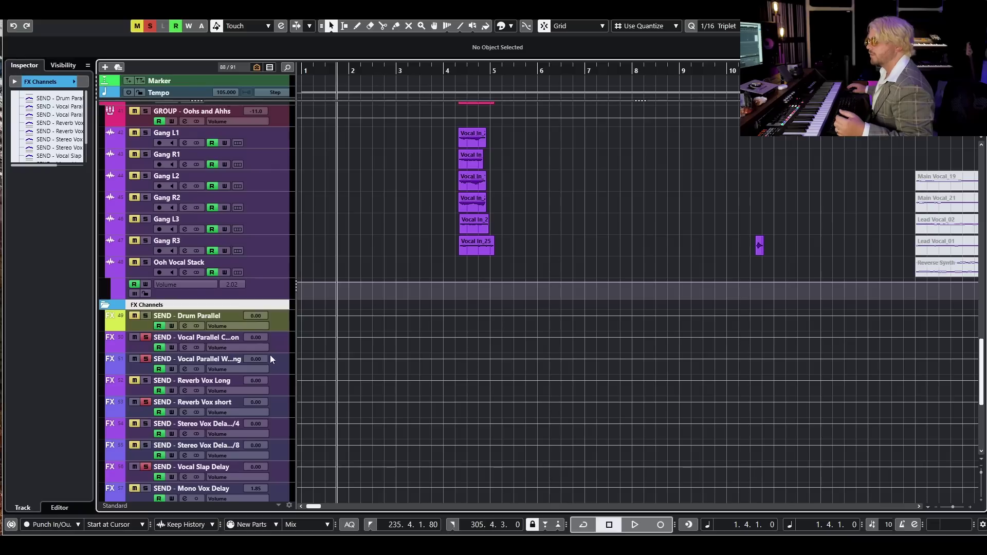
click(241, 357)
click(185, 349)
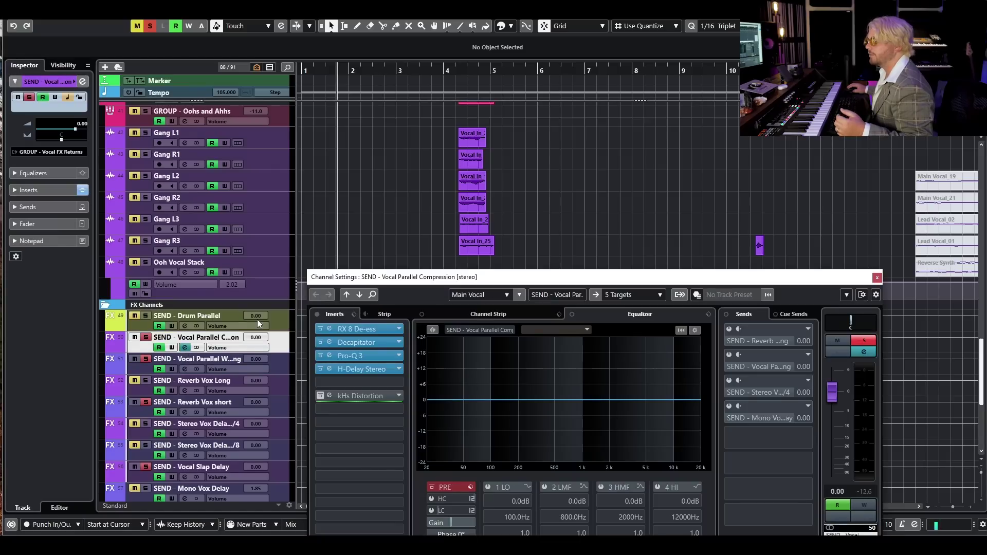
Inspect the RX 8 De-ess and Decapitator inserts on the Vocal Parallel Compression channel, closing each plug-in window
click(380, 331)
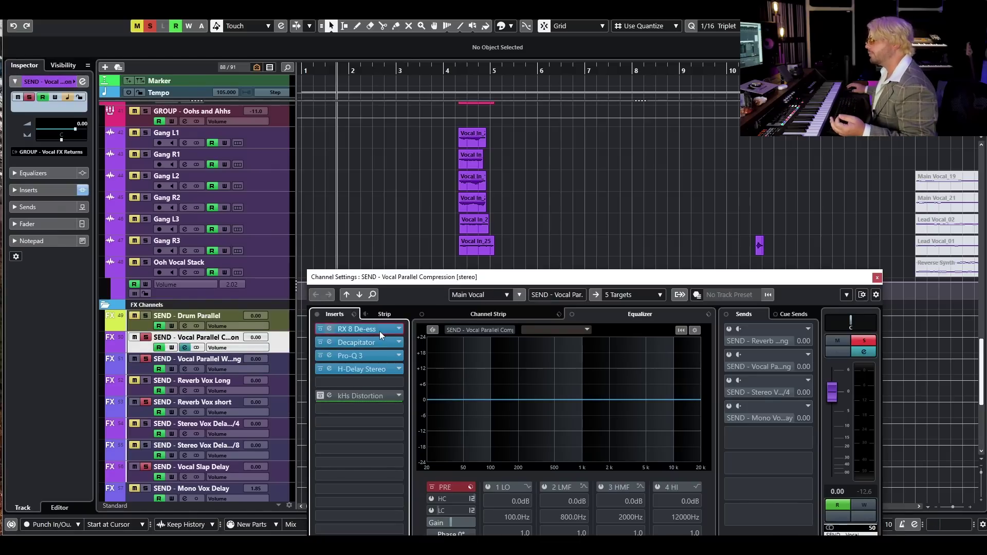
drag(952, 163, 320, 169)
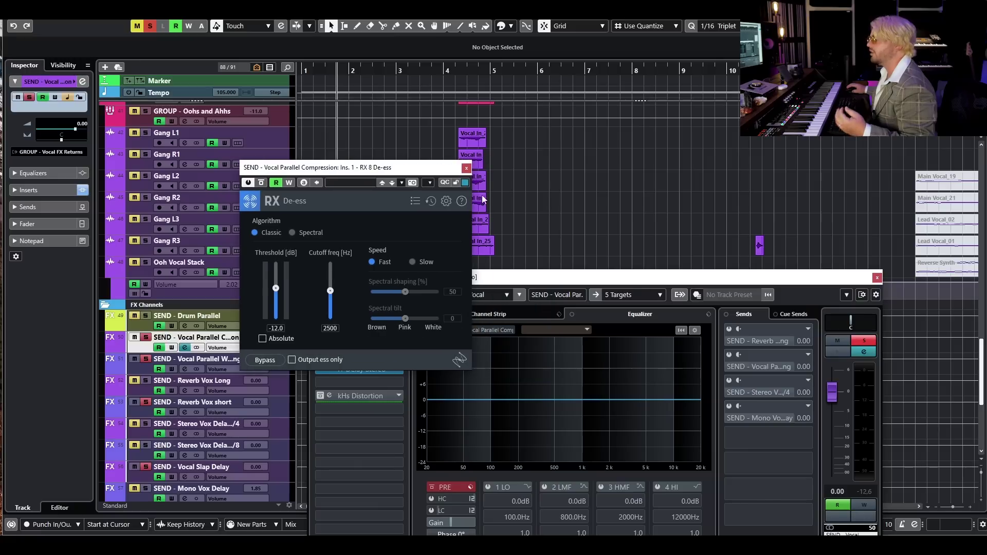
click(466, 169)
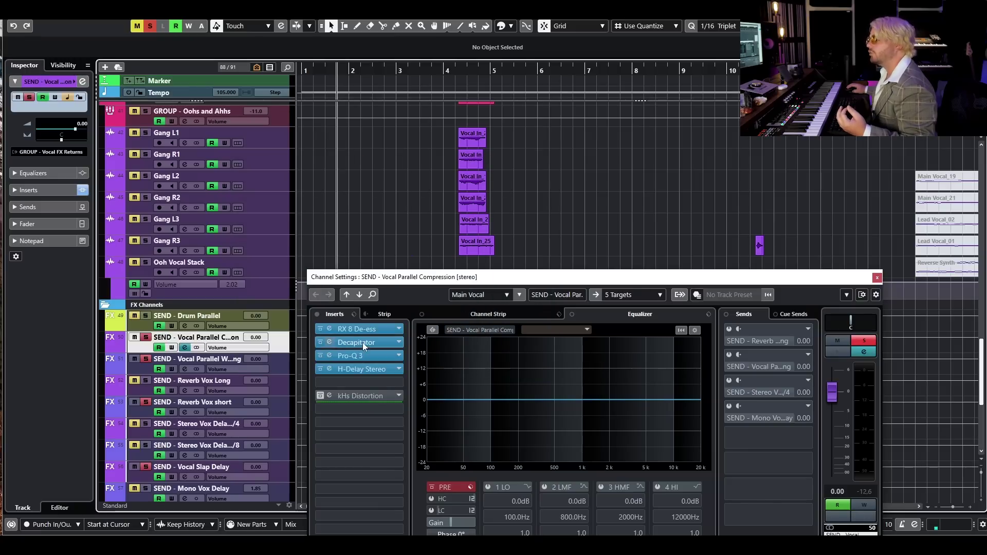
click(362, 343)
drag(843, 144, 377, 127)
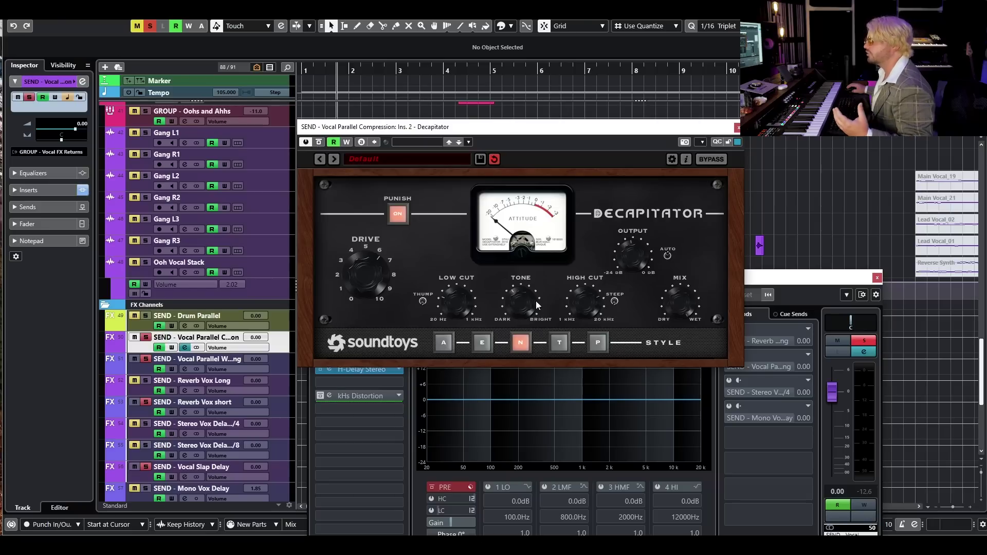
click(737, 127)
Inspect the Pro-Q 3 and H-Delay Stereo inserts on the Vocal Parallel Compression channel, closing each plug-in window
click(341, 355)
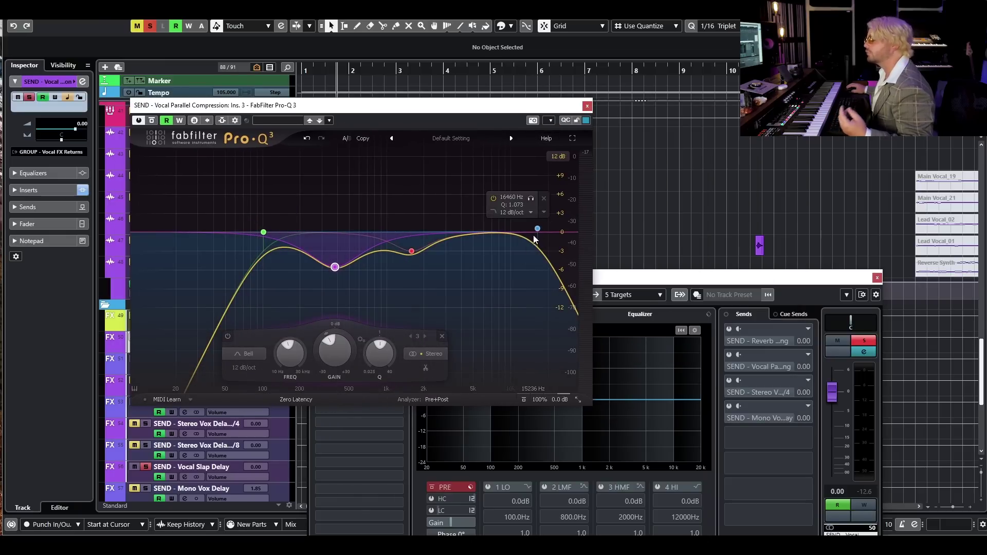
click(587, 106)
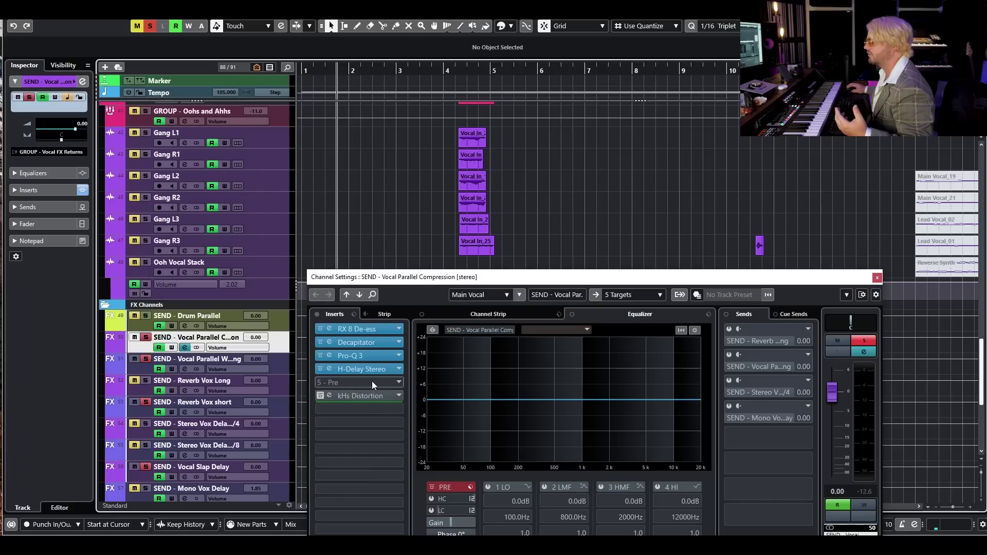
click(377, 368)
drag(849, 169, 390, 135)
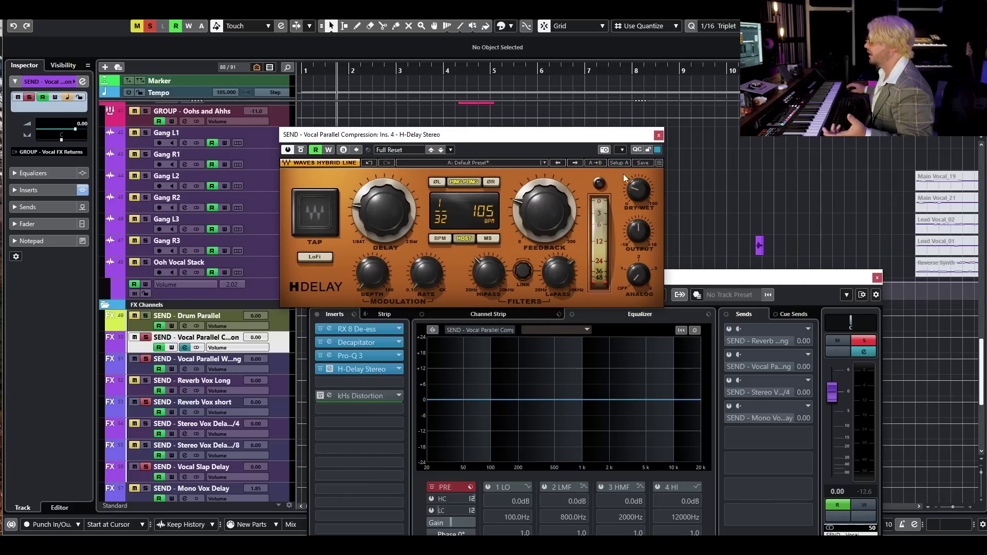
click(659, 136)
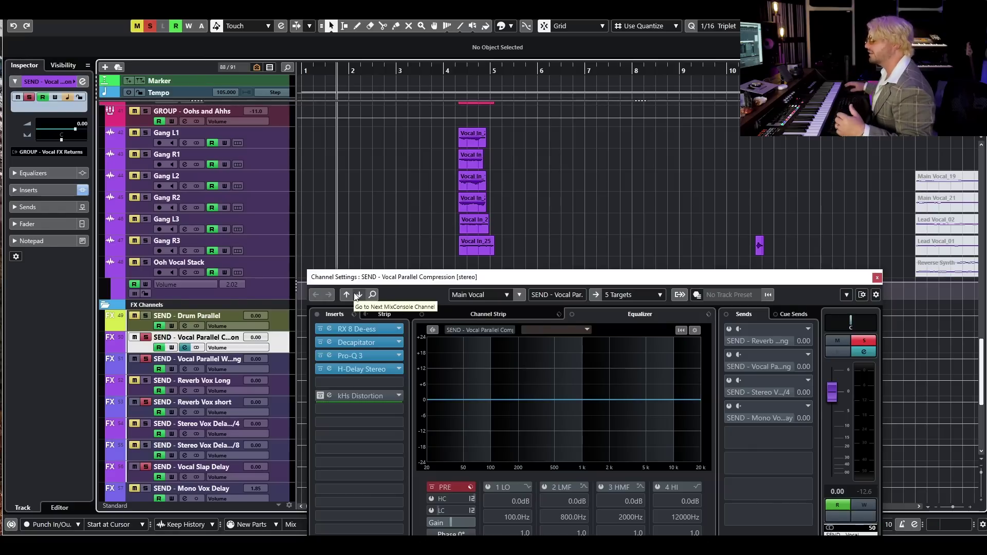
Clear all solos and play Main Vocal with its channel settings open, comparing its sends bypassed and active
click(150, 25)
click(726, 315)
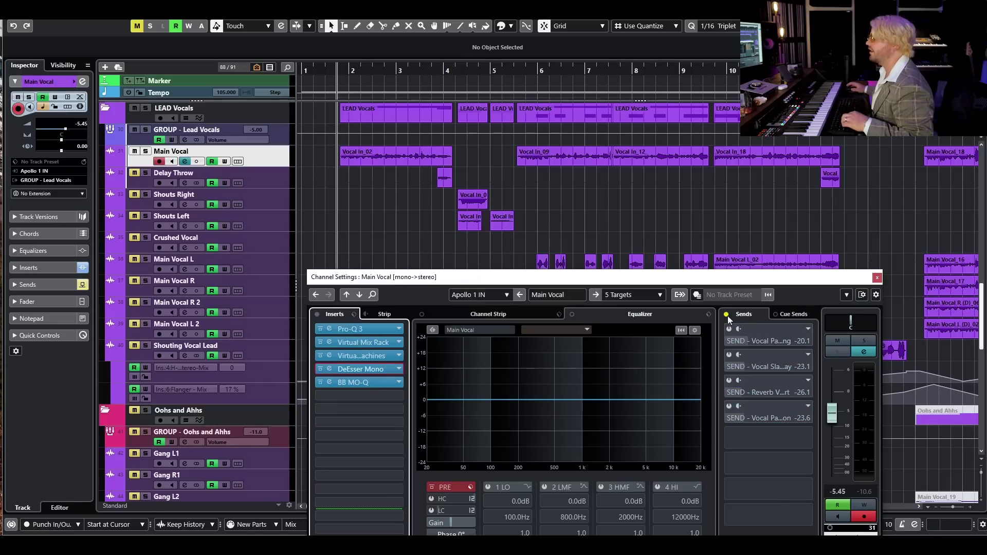
click(727, 316)
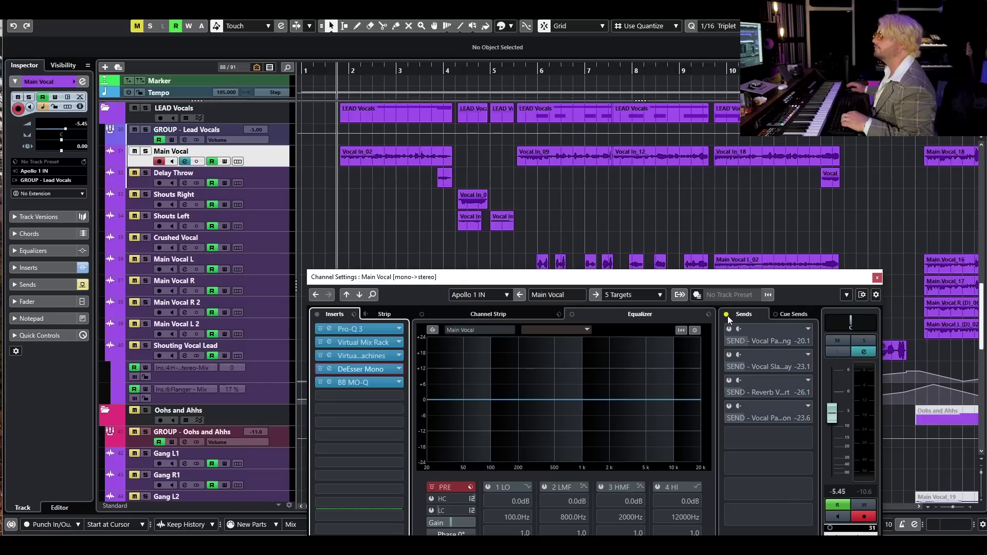
key(space)
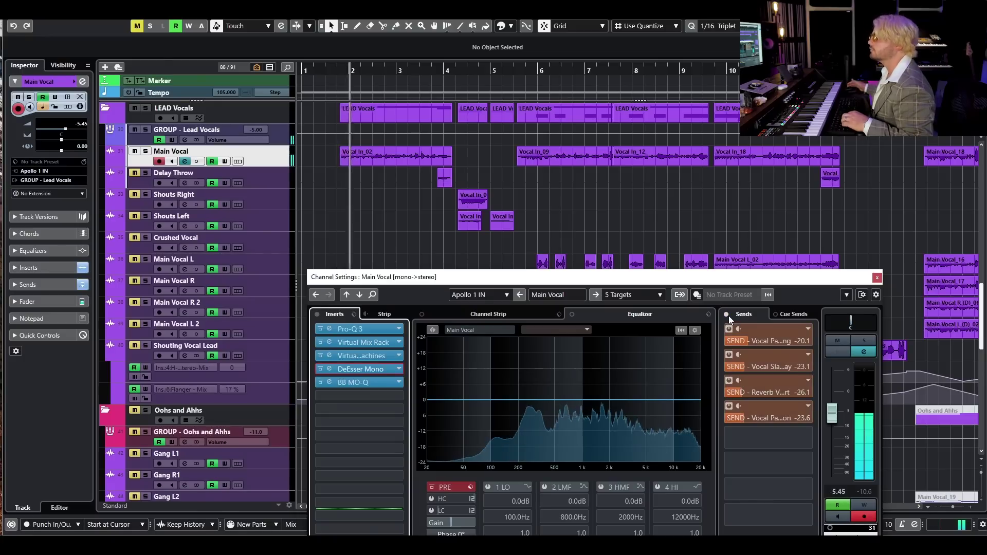
Lower Main Vocal's fader to -6.41, its Vocal Slap Delay send to -28.0 and its Vocal Parallel Compression send to -26.8
drag(835, 412, 838, 414)
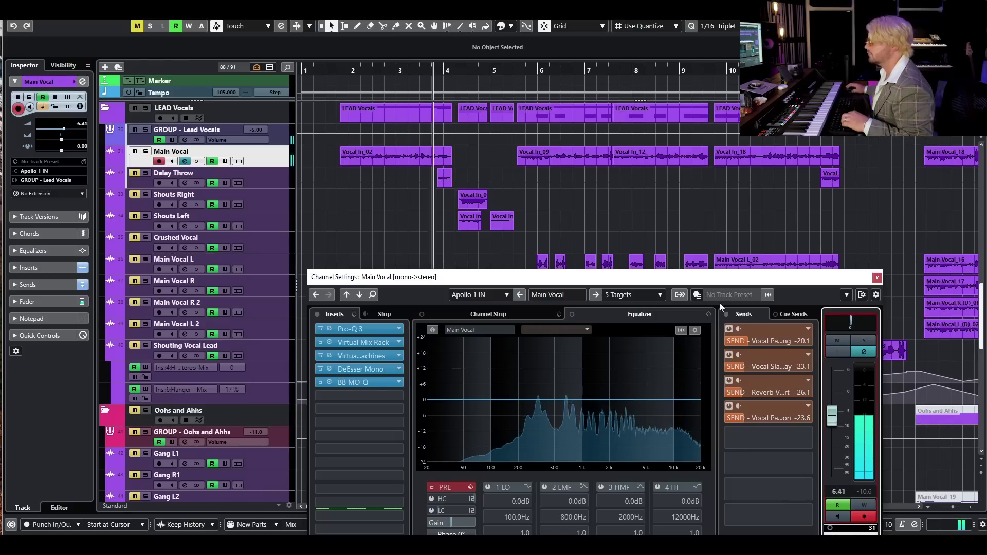
click(753, 367)
drag(754, 365, 742, 365)
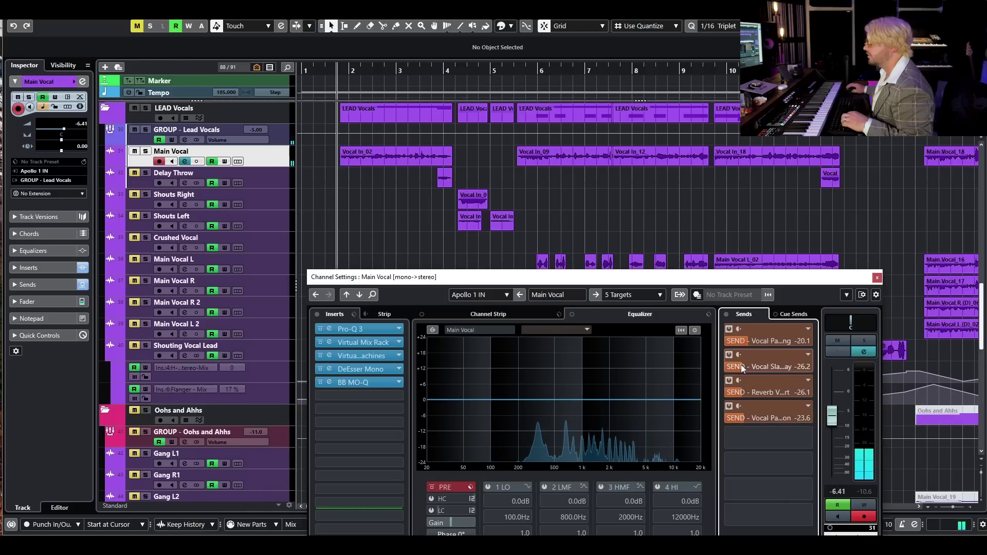
drag(749, 417, 739, 421)
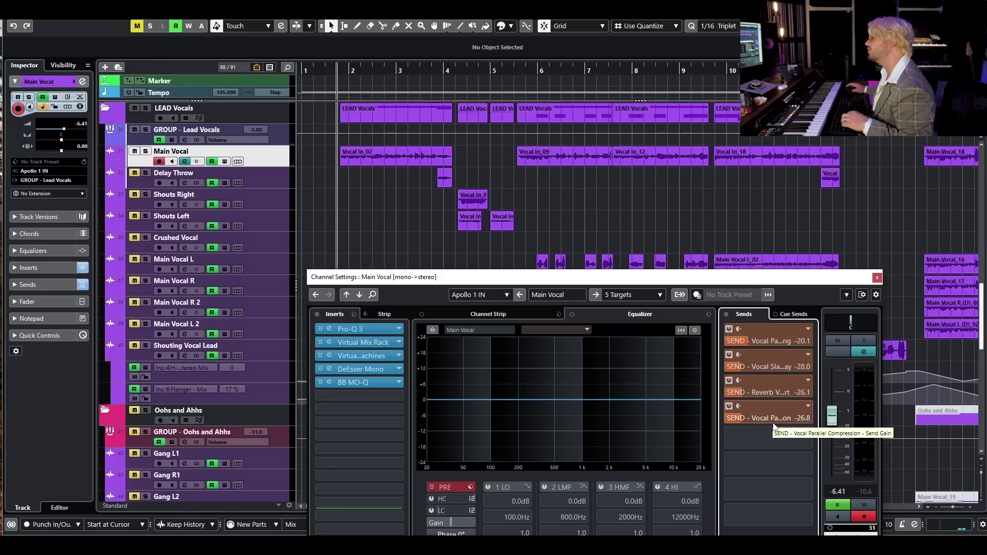
Play Main Vocal again while toggling the bypass of all its sends, stop playback and close the channel settings
key(space)
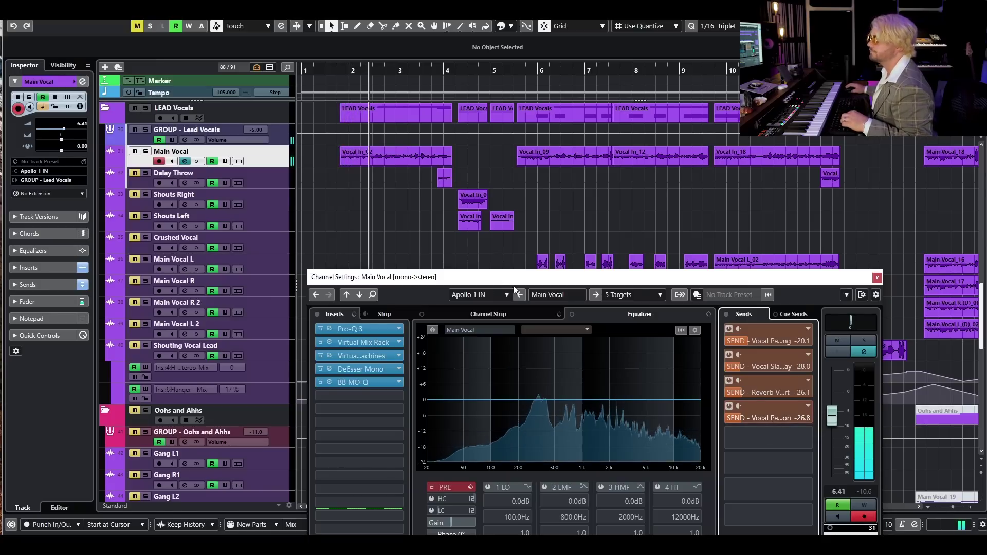
click(727, 315)
click(726, 316)
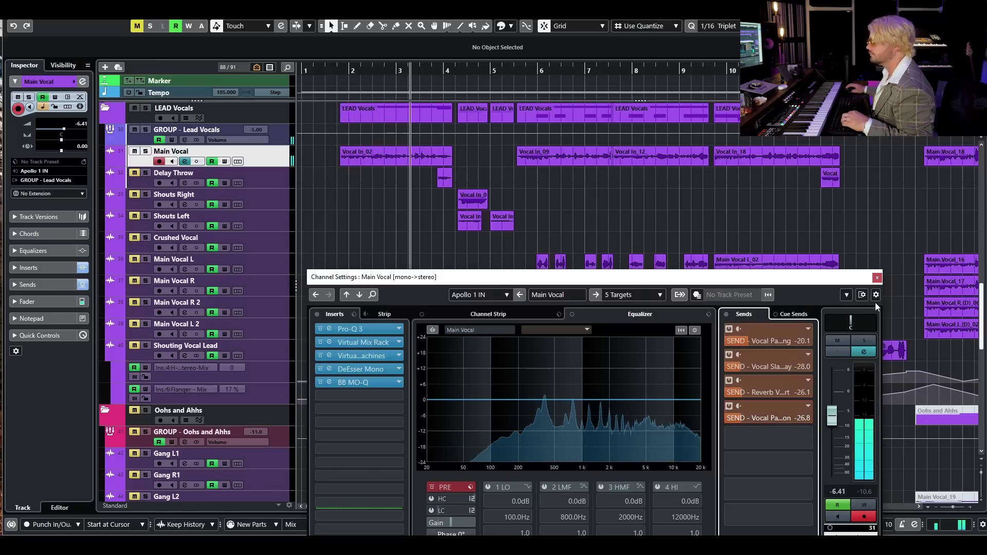
key(space)
click(878, 279)
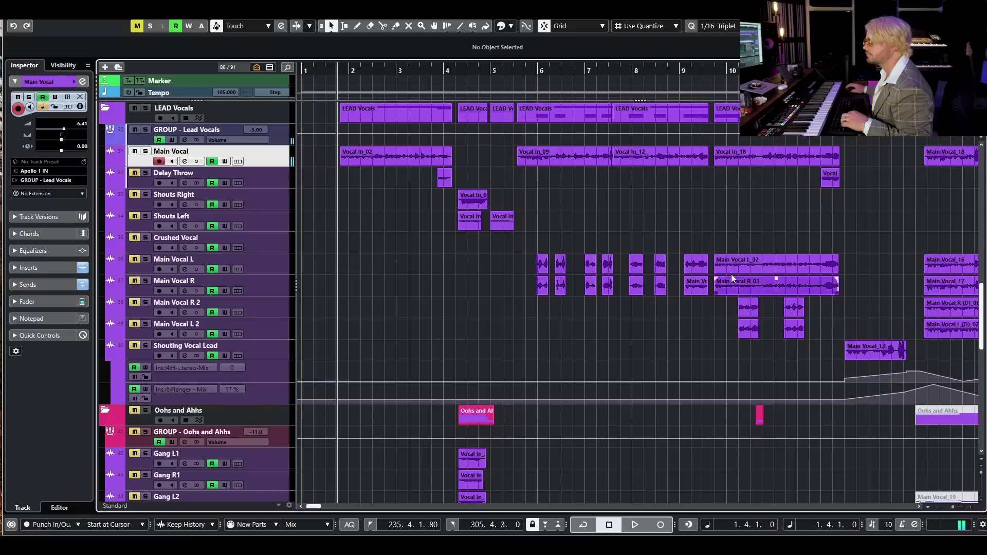
Solo the Delay Throw track, open its channel settings and play it from shortly before bar 4
key(s)
click(268, 181)
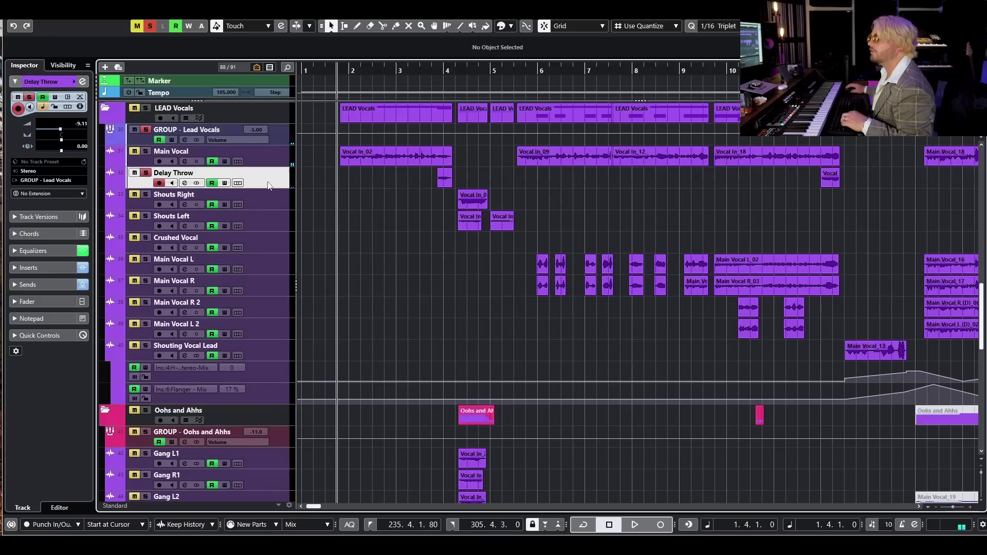
click(185, 184)
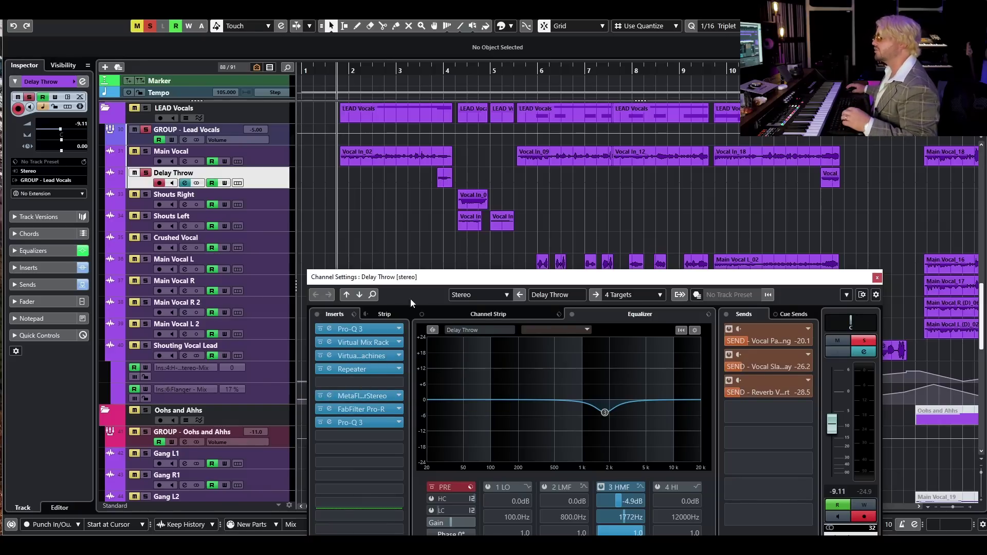
click(428, 67)
key(space)
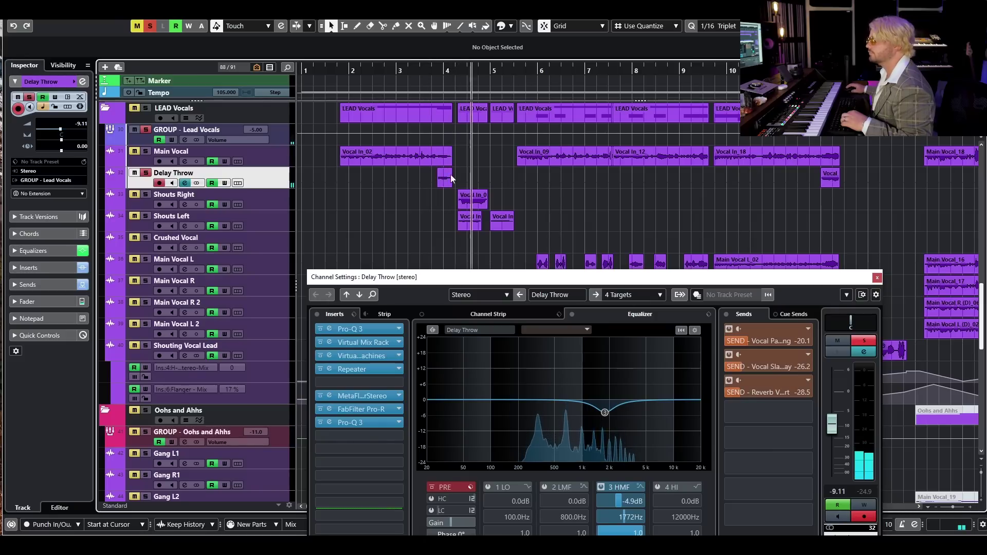
Replay the delay throw with Main Vocal soloed too, clear all solos and close the Delay Throw channel settings
key(space)
key(space)
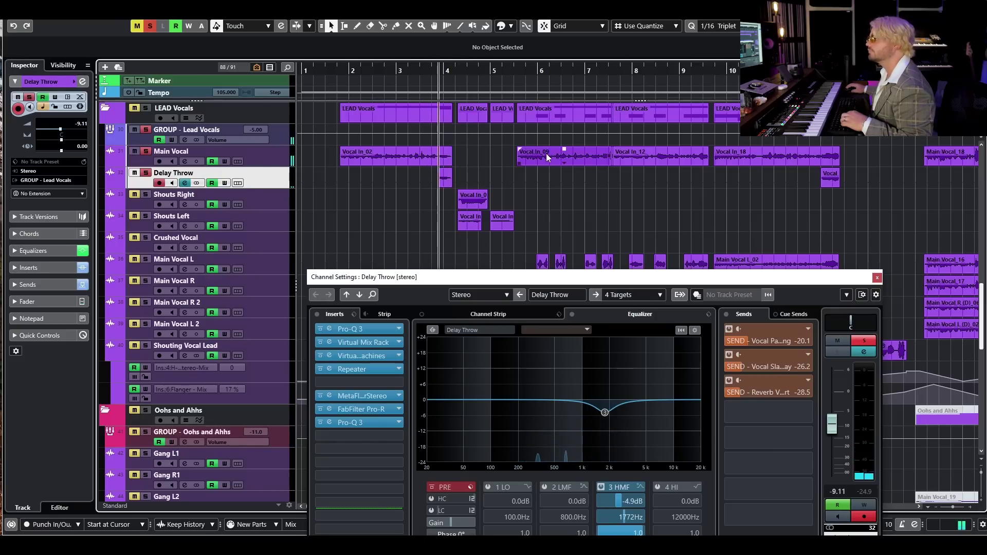
key(space)
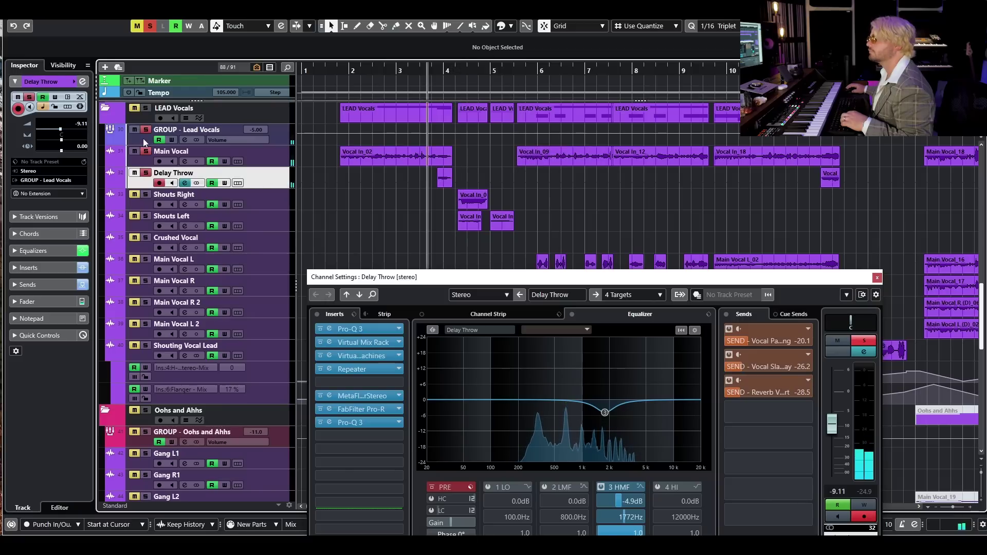
click(151, 26)
click(877, 278)
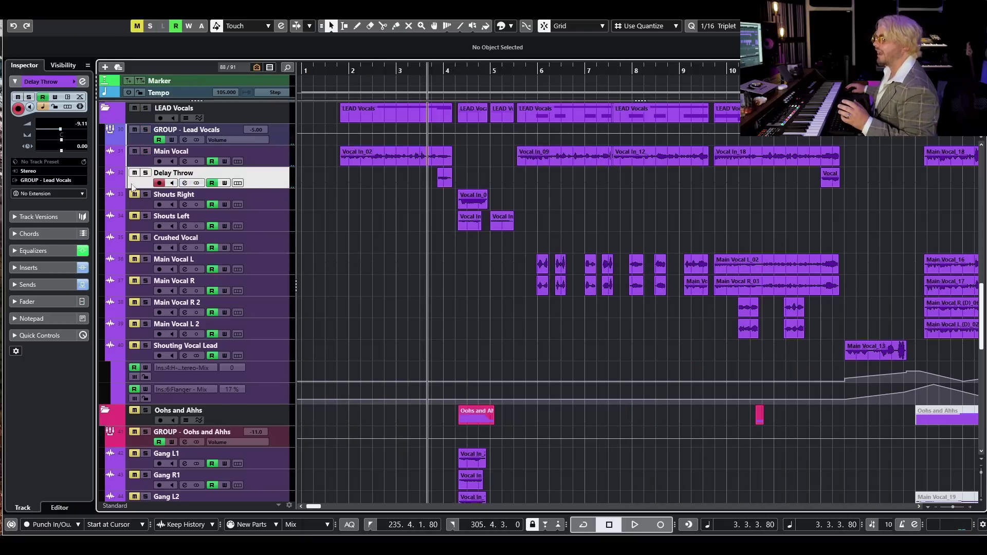
Unmute the Oohs and Ahhs folder with all its gang vocal tracks
scroll(137, 218, down, 5)
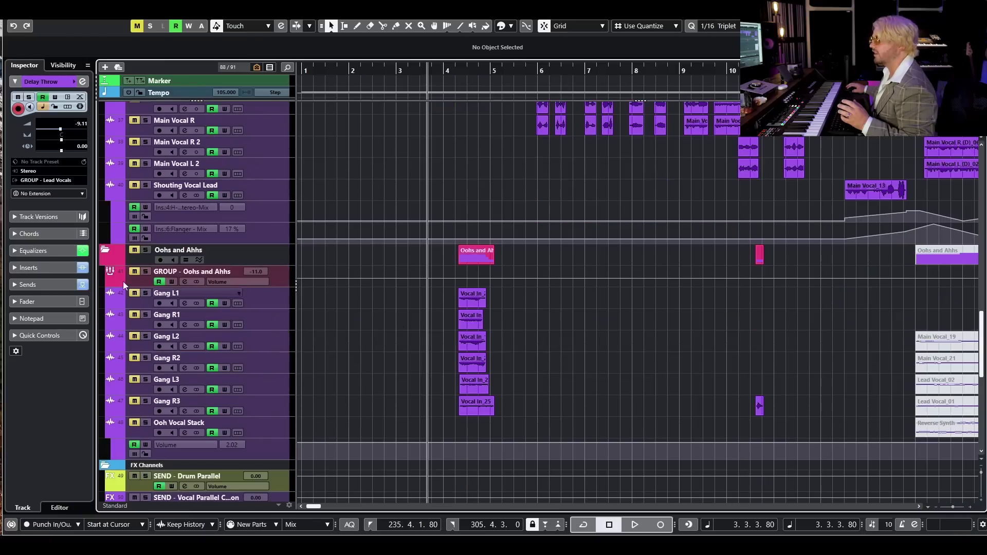
click(134, 250)
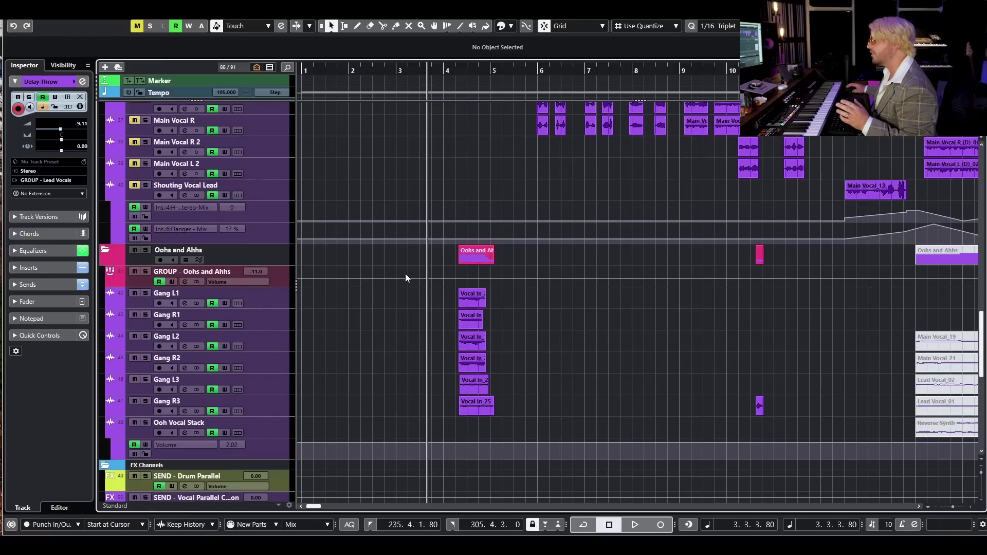
scroll(405, 274, up, 5)
scroll(188, 333, down, 5)
Solo the Oohs and Ahhs folder and play its gang vocals around bar 4
click(144, 250)
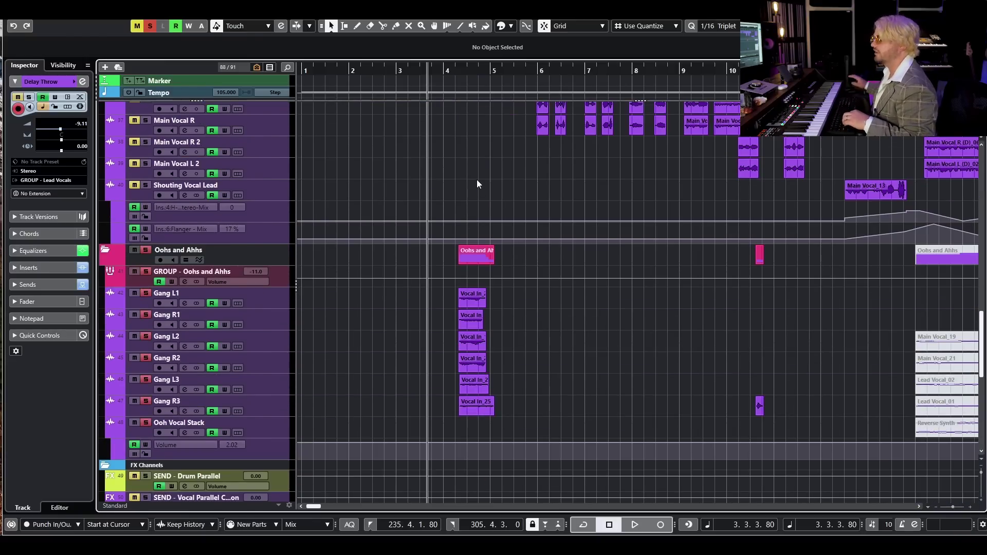
key(space)
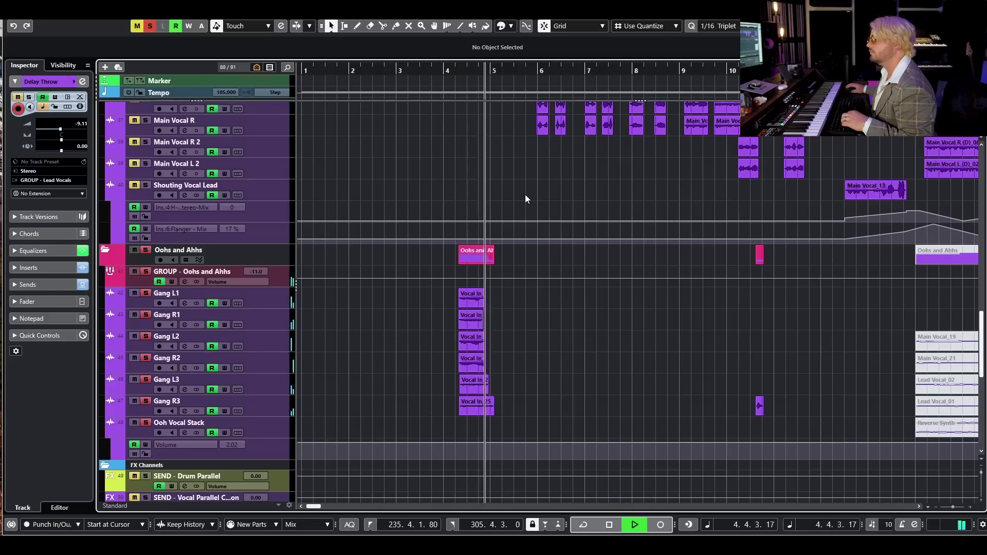
key(space)
Solo the Shouts Right track in the LEAD Vocals folder and play it around bar 4
scroll(458, 220, up, 10)
scroll(188, 284, down, 3)
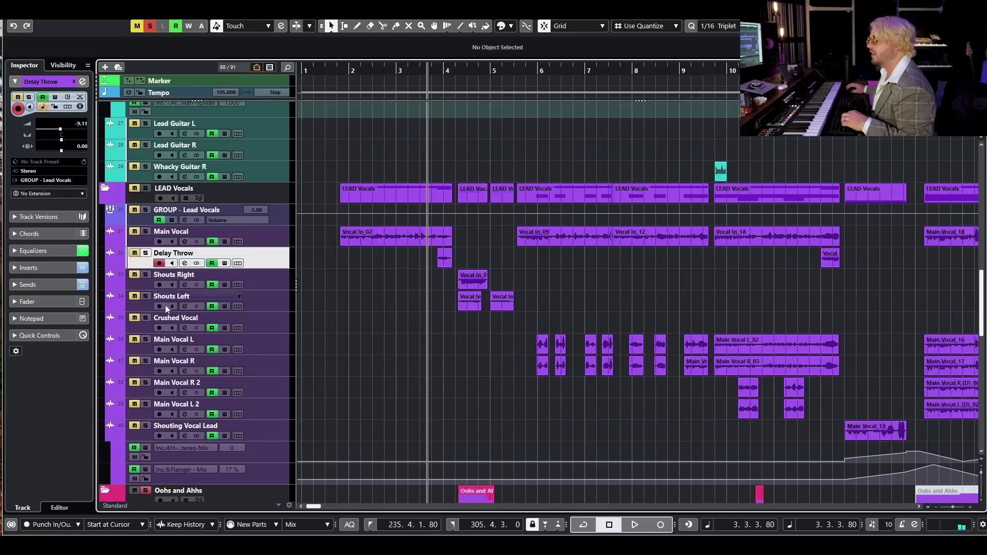
click(146, 276)
click(280, 278)
key(space)
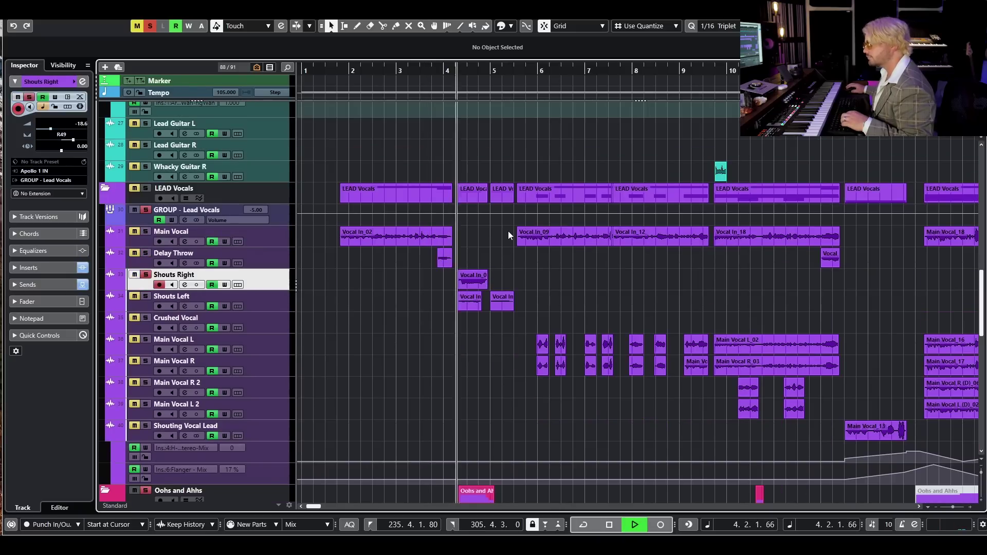
key(space)
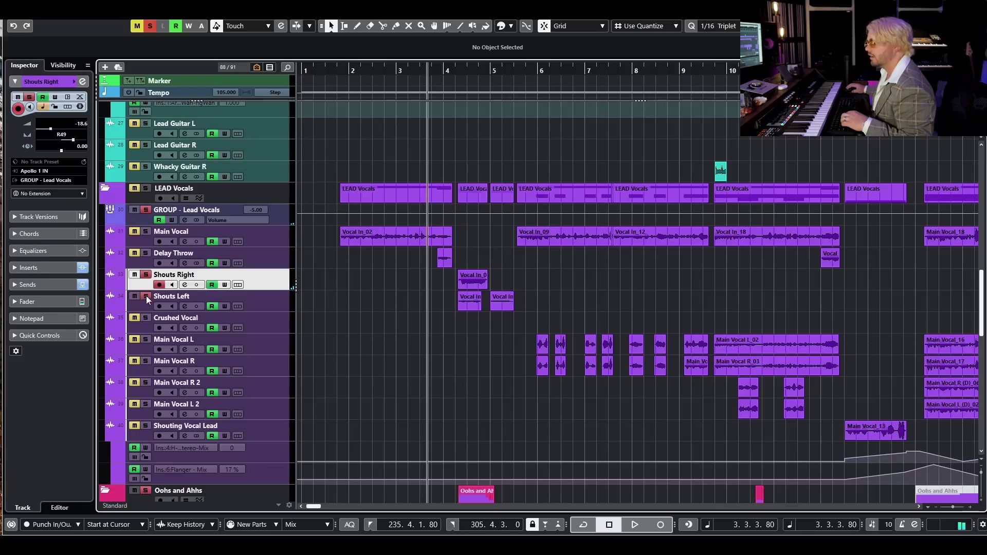
Solo Shouts Left together with Shouts Right and play both through bar 5
key(Down)
key(space)
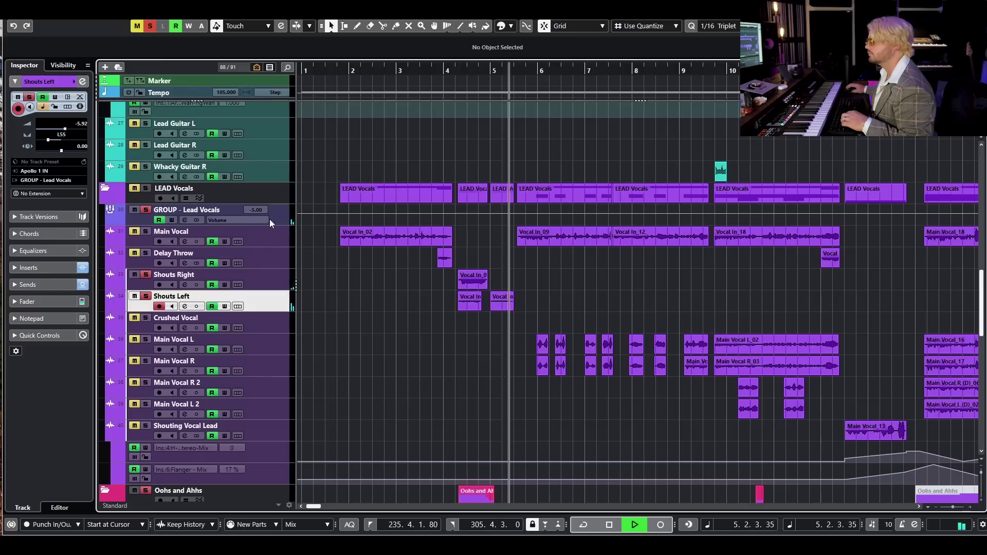
key(space)
Clear all solos, move the playhead back to before bar 4 and play the unmuted vocal layers together
click(149, 26)
drag(419, 71, 402, 79)
key(space)
scroll(507, 255, down, 3)
scroll(523, 246, up, 3)
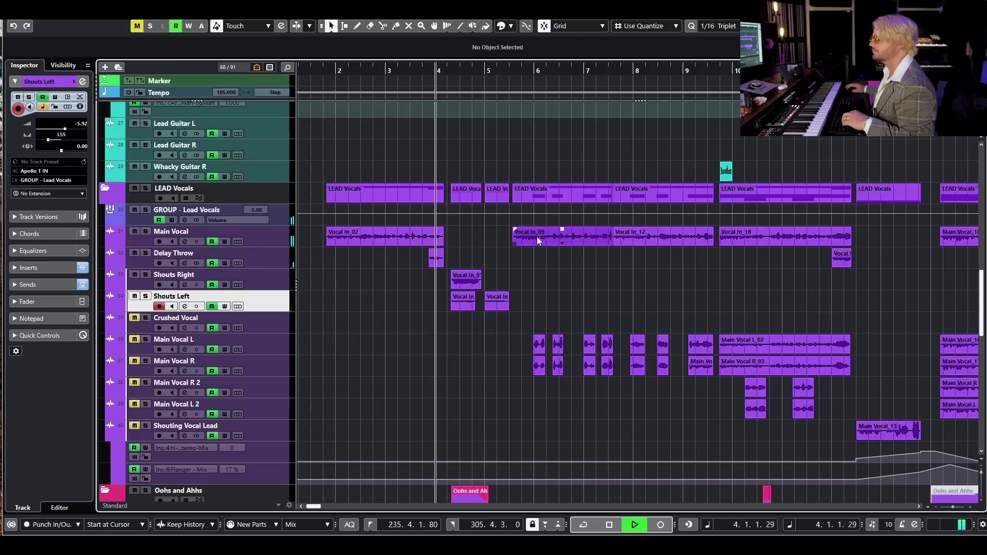
scroll(540, 232, down, 3)
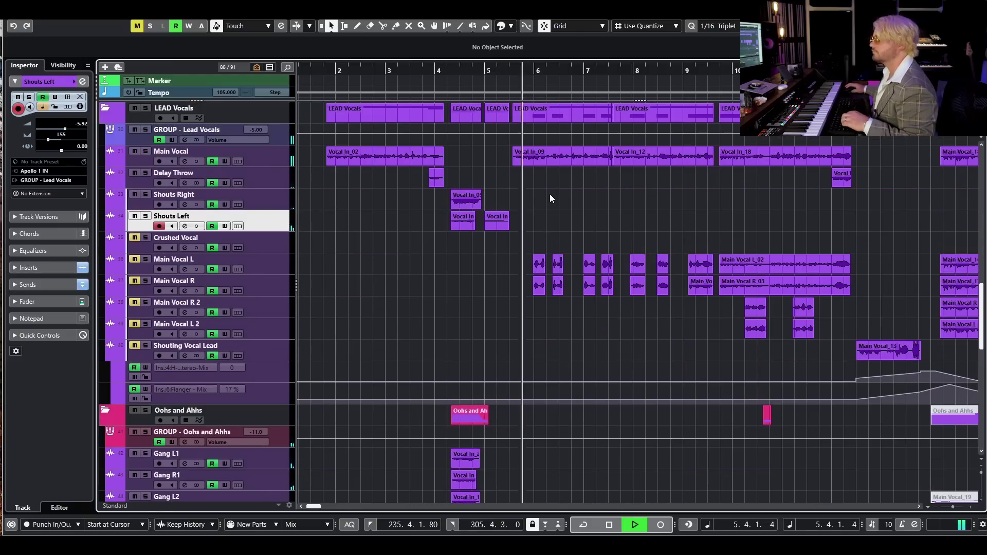
Solo the Main Vocal L and Main Vocal R doubles and play them from just before bar 6
key(space)
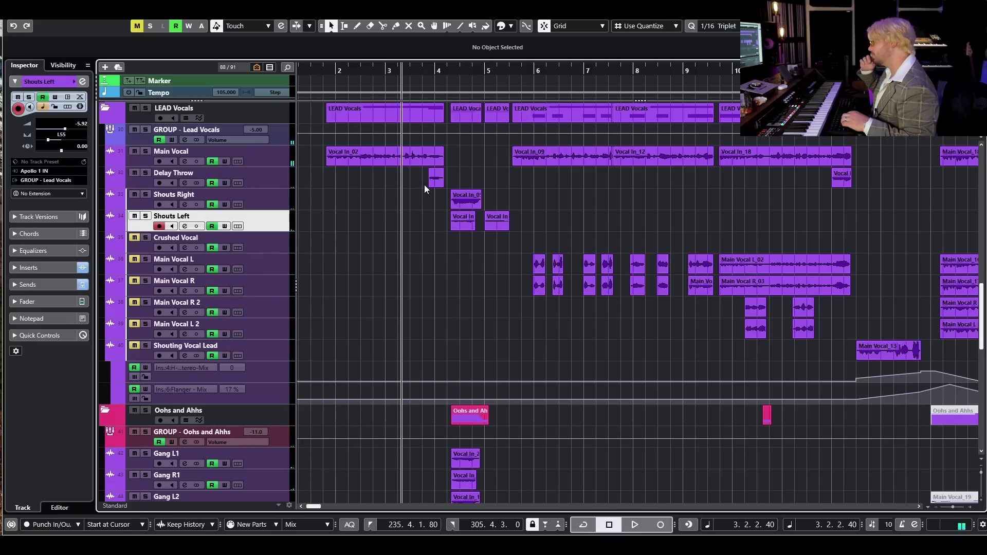
scroll(447, 184, right, 5)
click(357, 264)
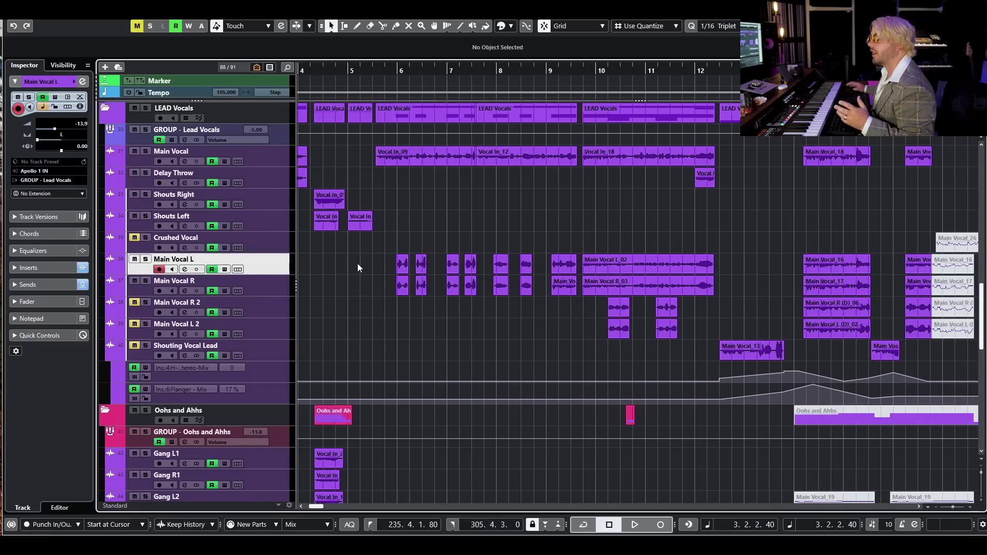
click(145, 259)
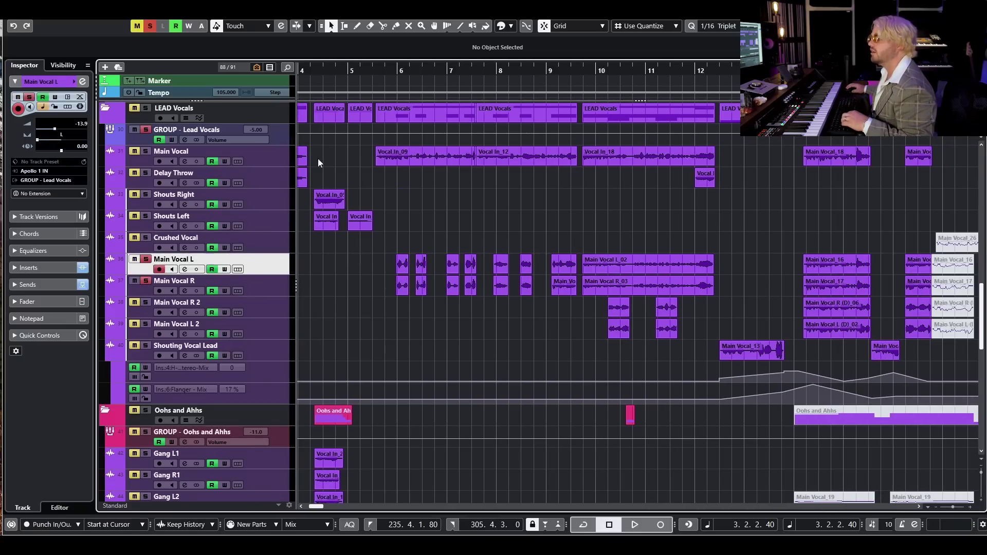
drag(394, 72, 401, 134)
key(space)
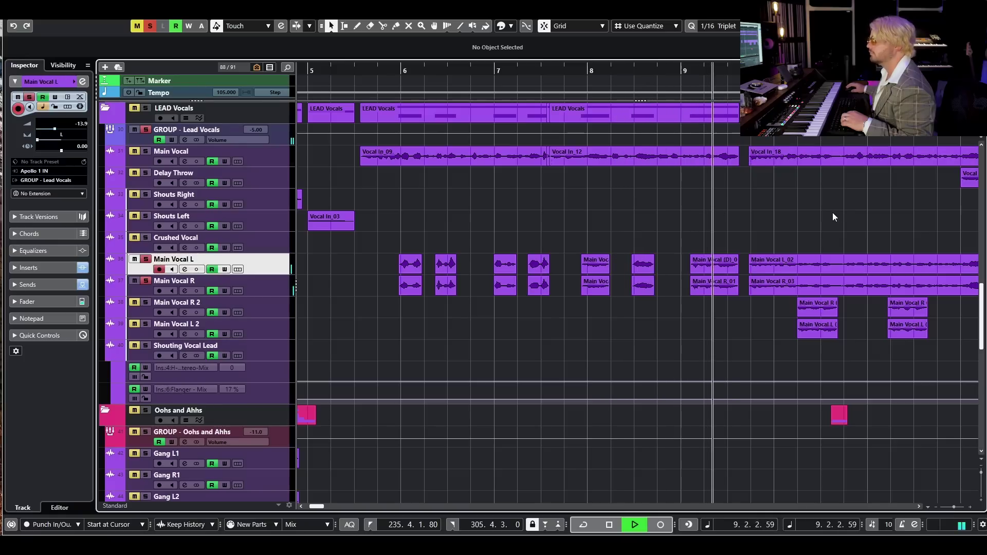
key(space)
Clear the solos and replay the passage from just before bar 6 with the doubles and Main Vocal together
click(150, 25)
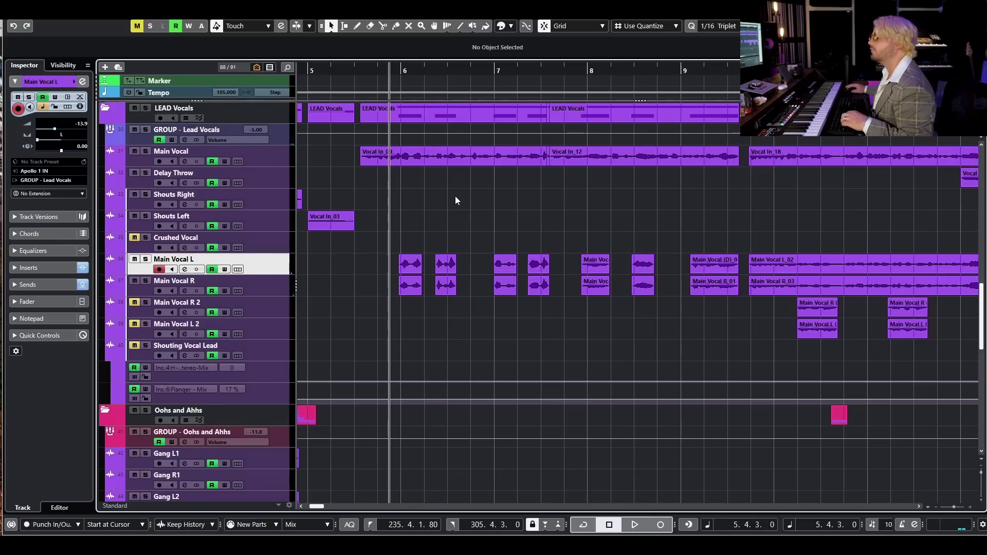
key(space)
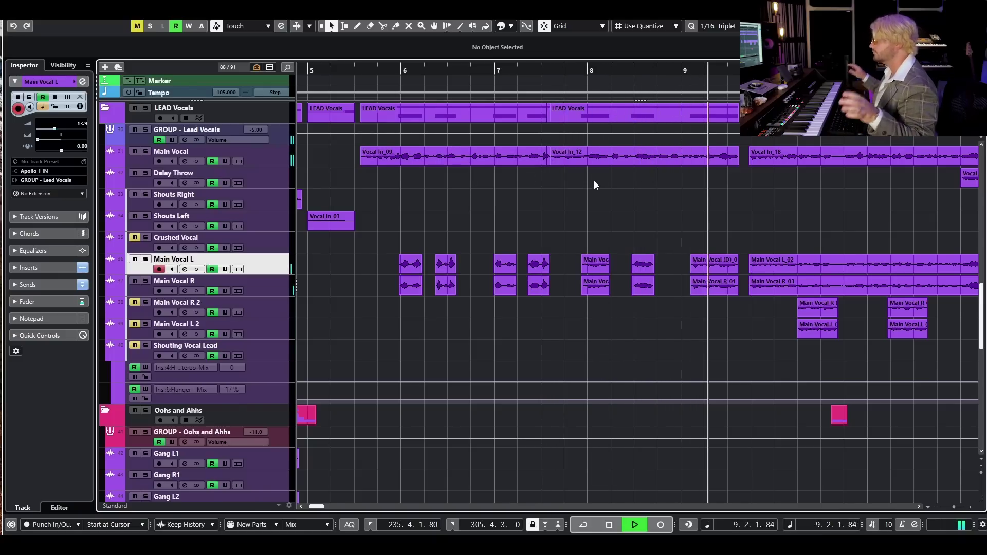
key(space)
Solo Main Vocal L and Main Vocal R again and play their long clips from between bars 9 and 10
scroll(735, 344, right, 4)
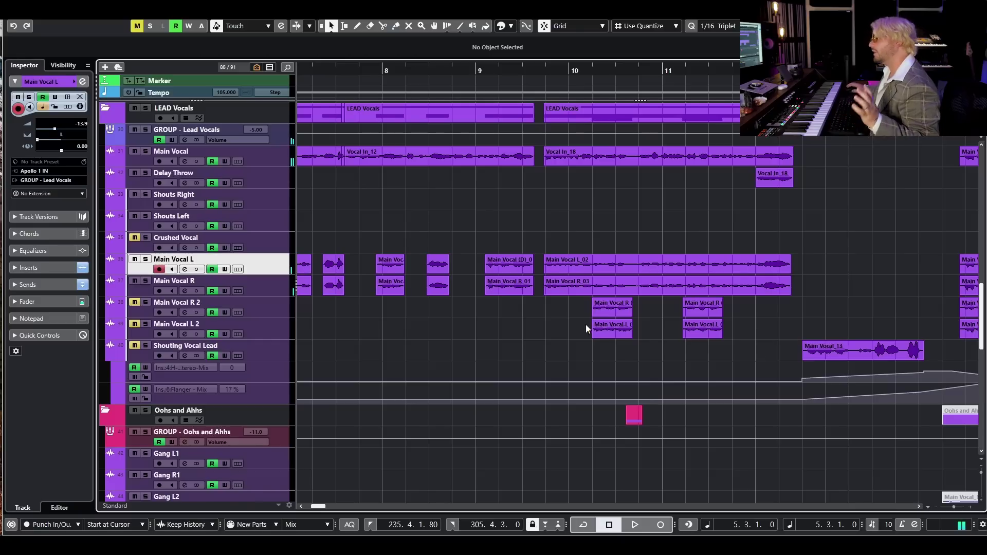
click(145, 259)
click(145, 279)
click(535, 73)
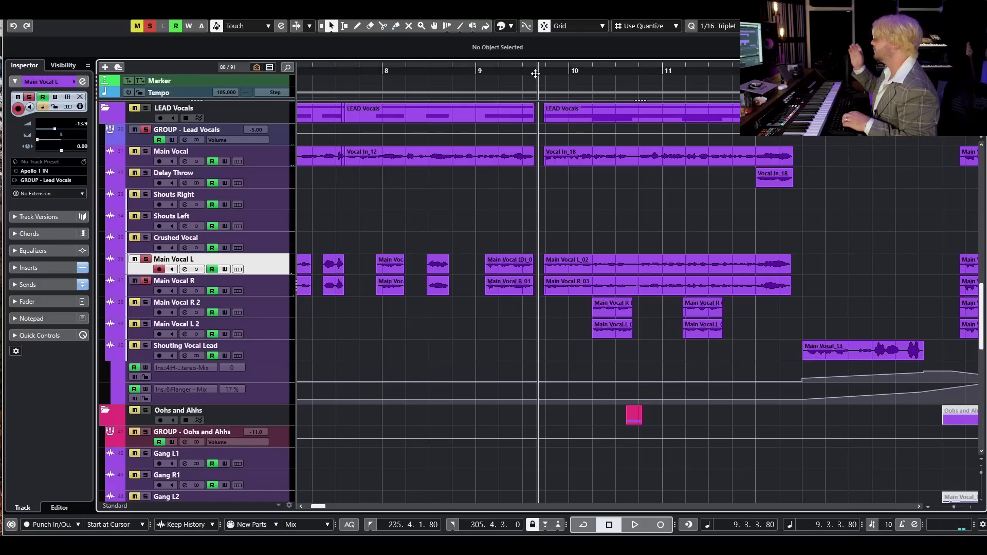
key(space)
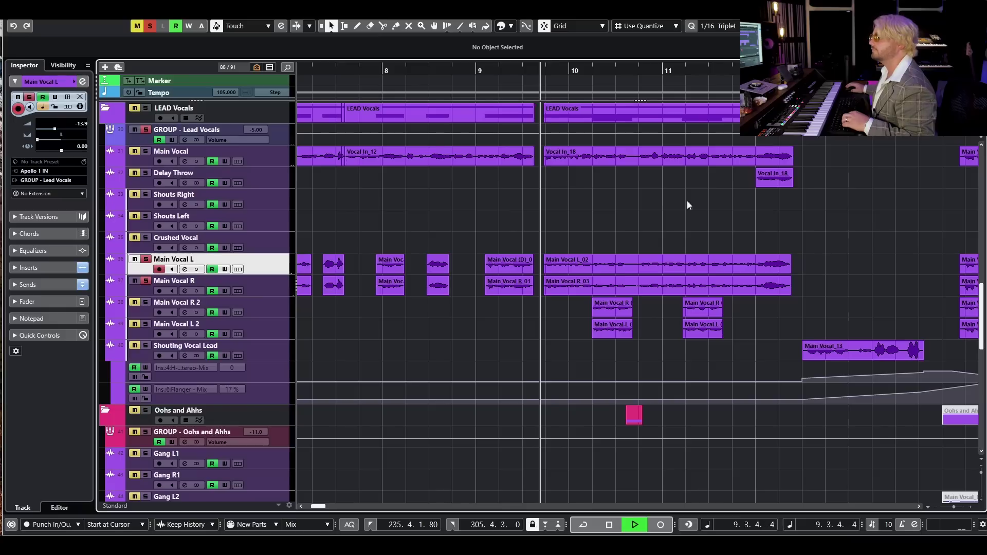
key(space)
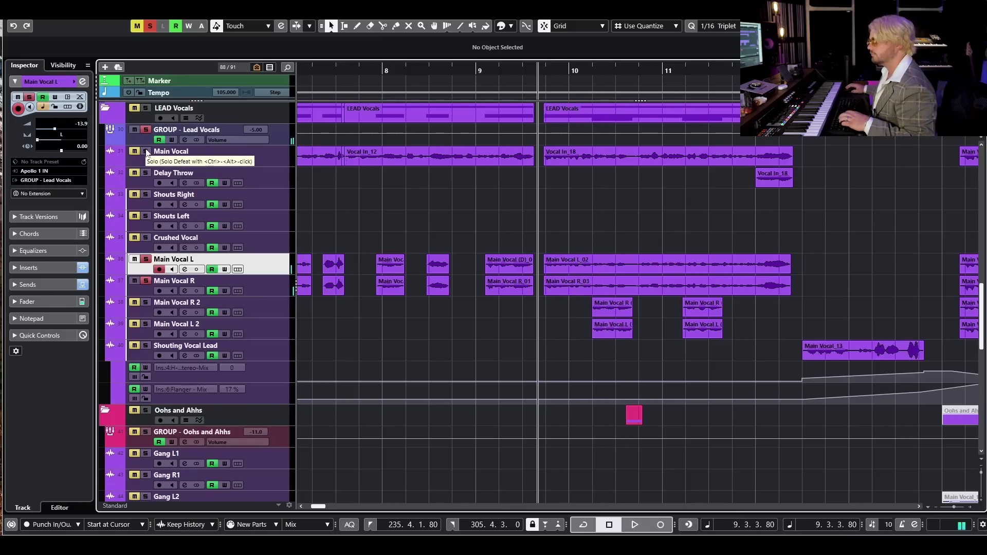
Add Main Vocal to the soloed left and right doubles and play the three tracks through bar 11
click(146, 151)
key(space)
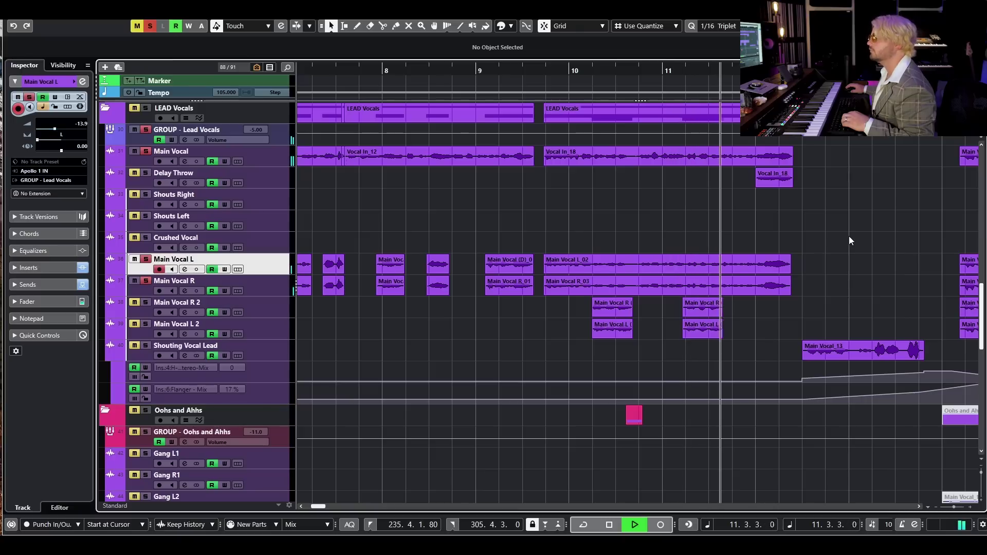
key(space)
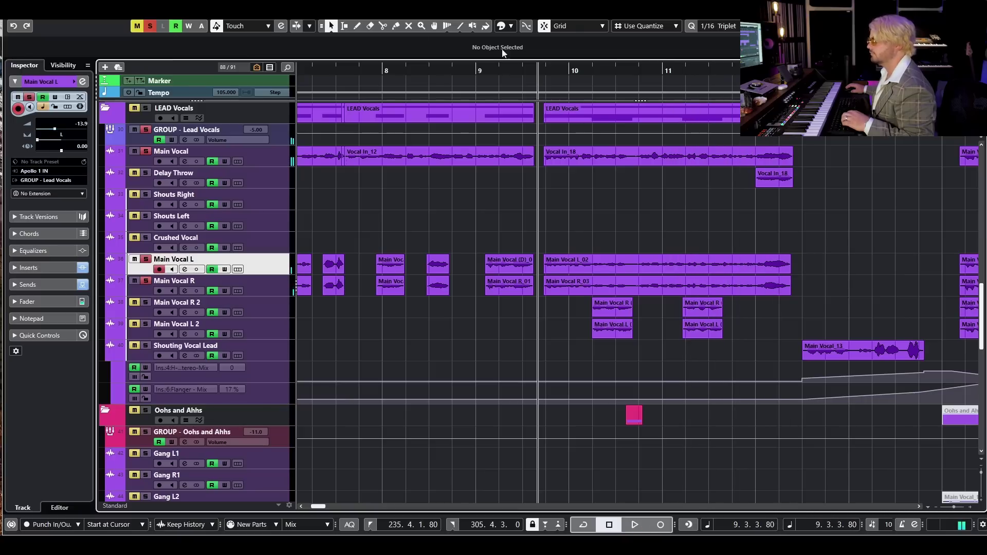
Replace the current solos with Main Vocal R 2 and Main Vocal L 2 and play their clips through bar 11
click(149, 25)
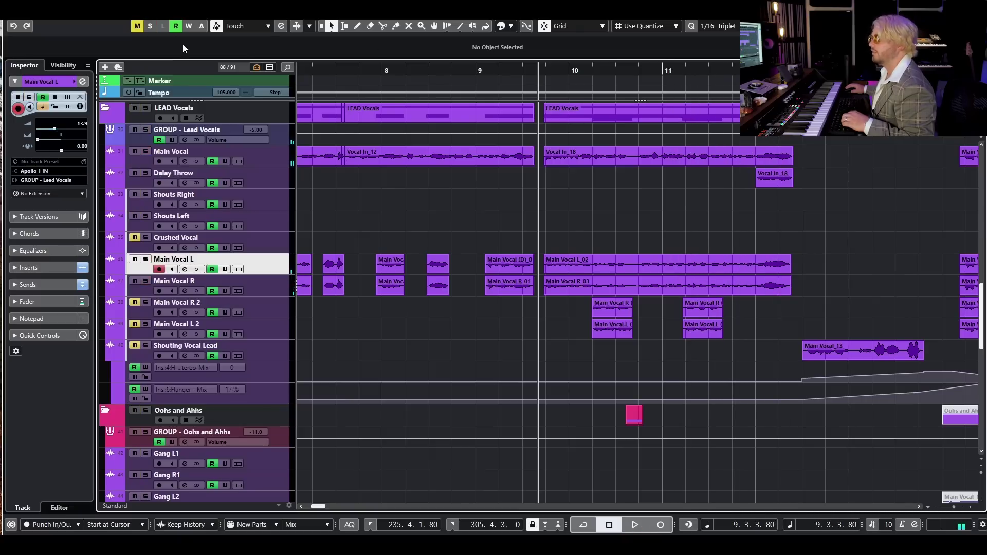
click(145, 302)
click(145, 324)
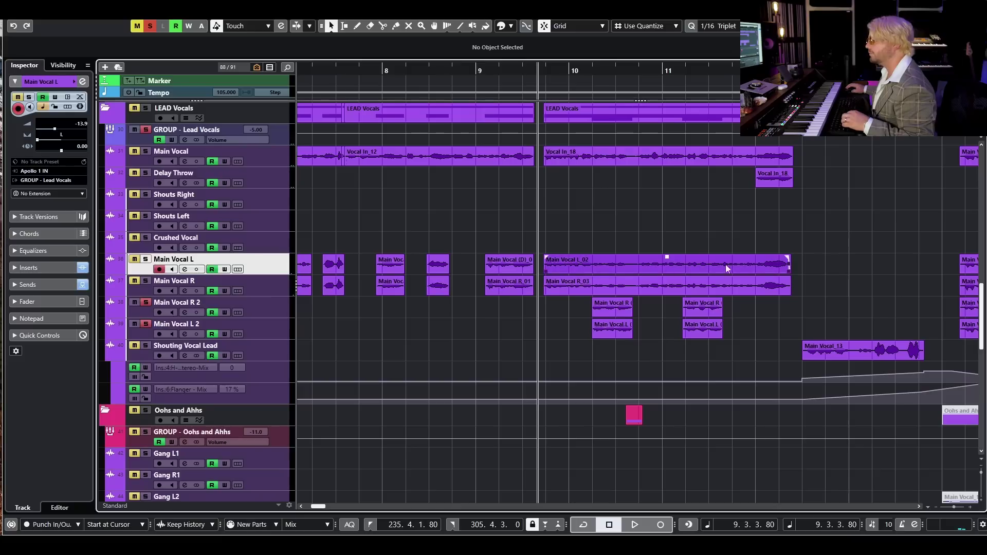
key(space)
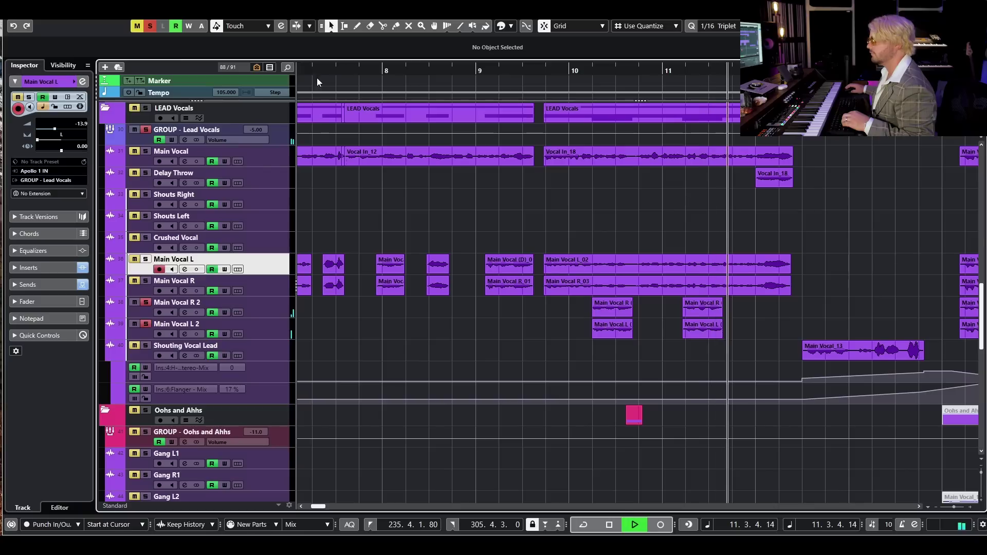
key(space)
Clear all solos, move the playhead to just before bar 9 and play the combined vocal layers through bar 11
click(150, 26)
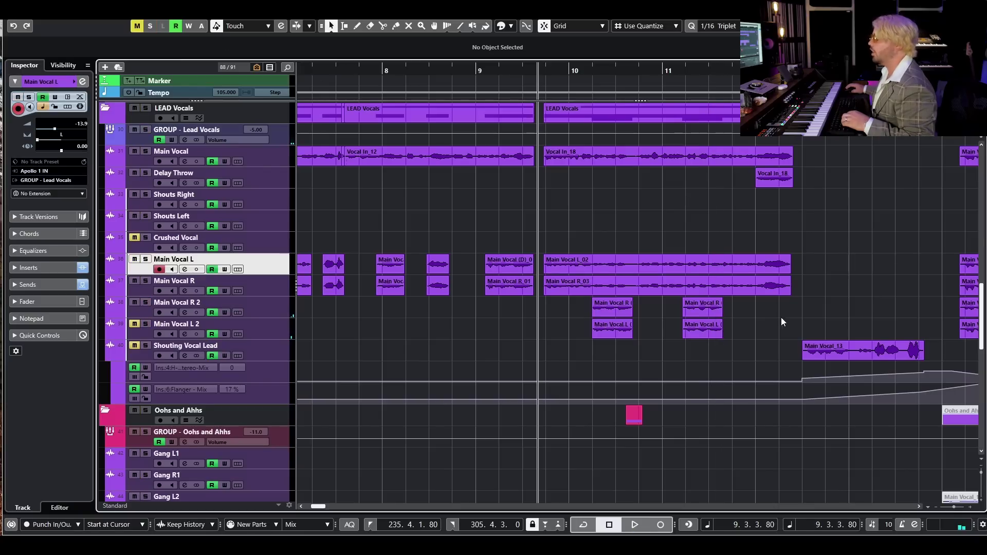
click(468, 70)
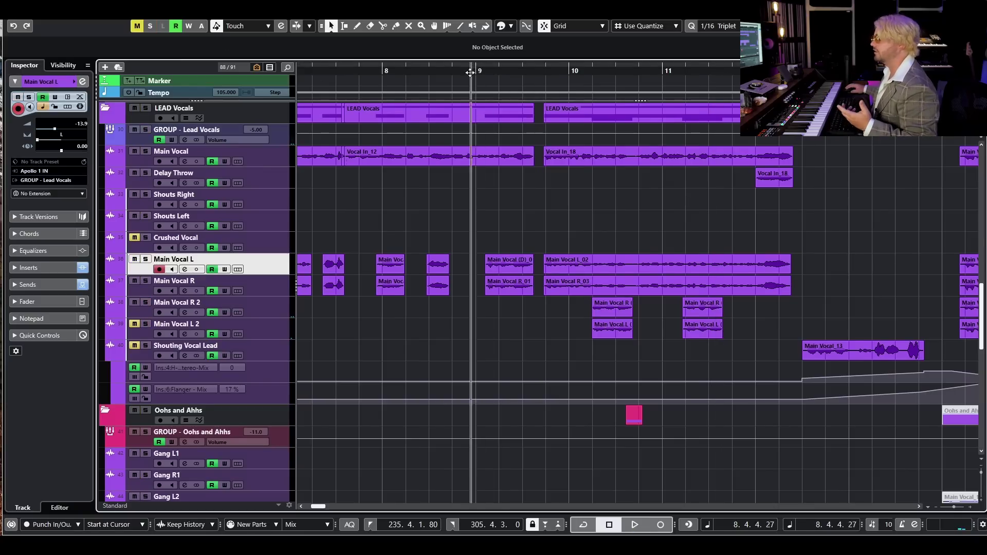
scroll(563, 175, down, 5)
scroll(565, 175, up, 3)
scroll(607, 163, up, 4)
key(g)
key(space)
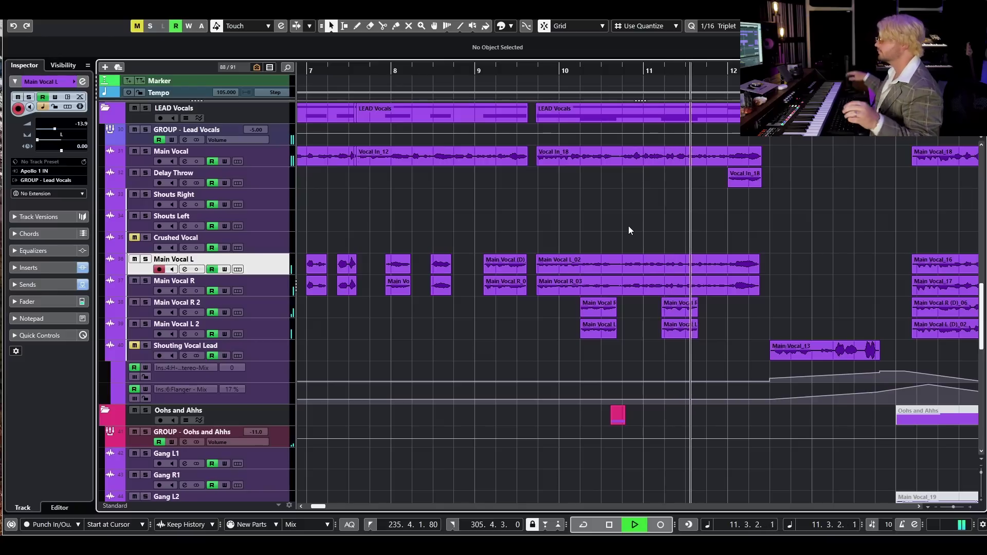
key(space)
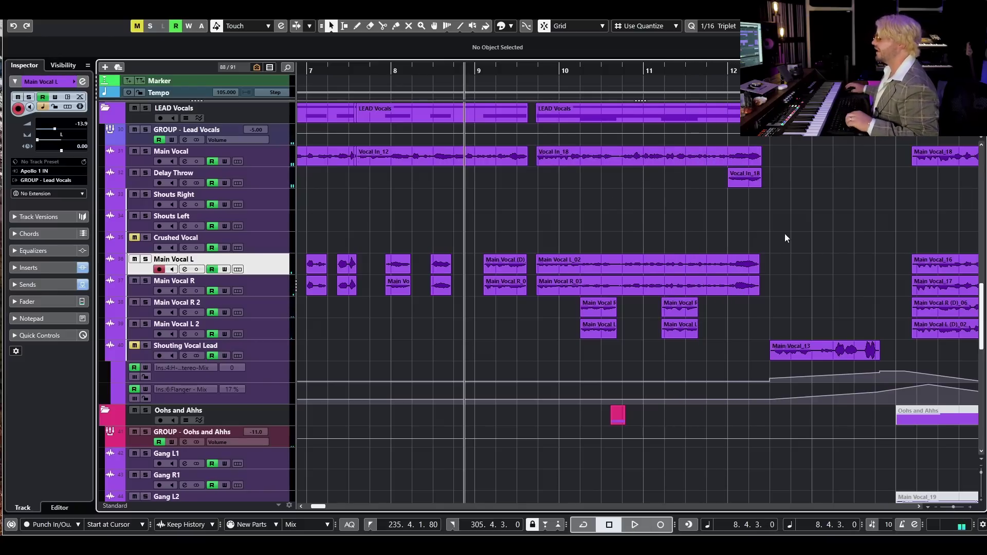
Solo and select the Shouting Vocal Lead track and play its clip between bars 12 and 13
scroll(784, 238, right, 5)
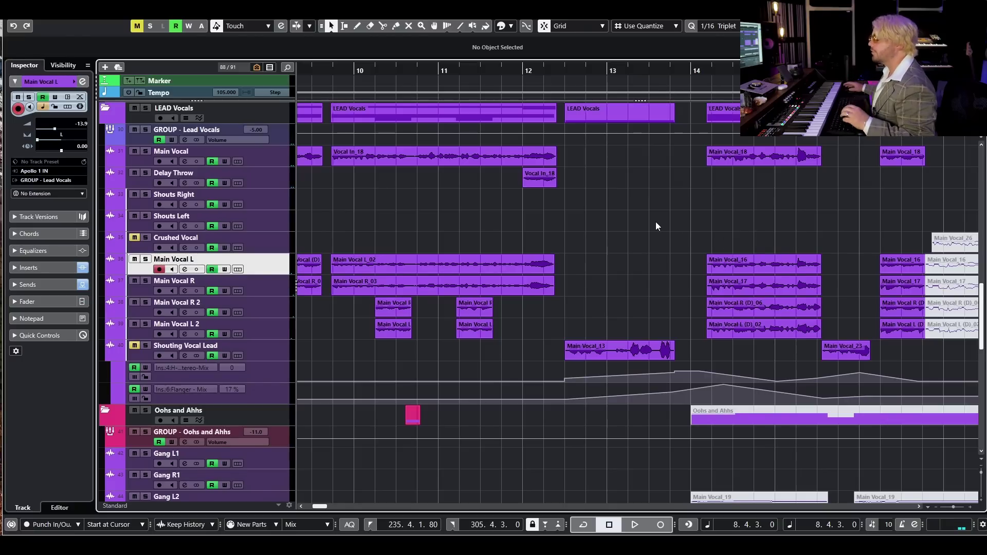
scroll(655, 226, down, 3)
click(145, 265)
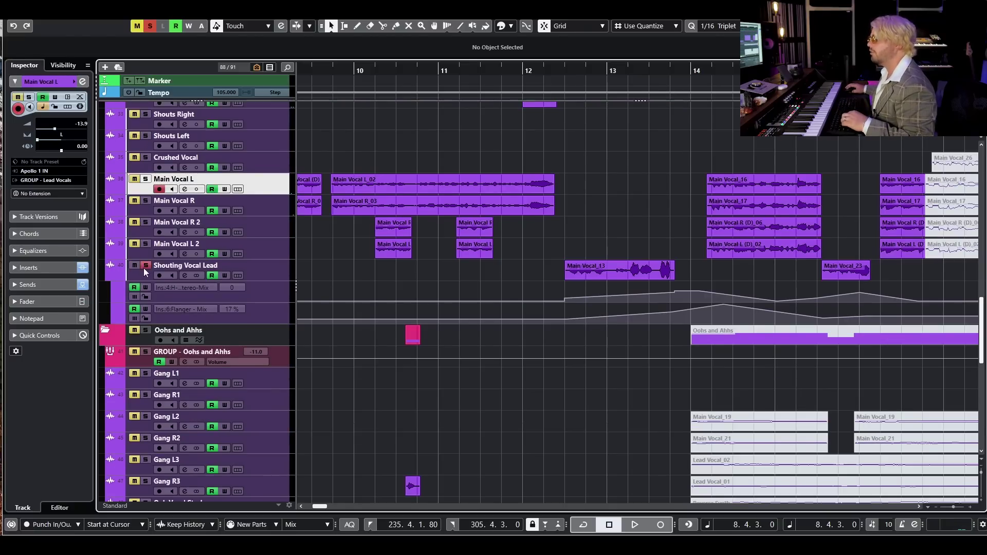
click(267, 270)
click(562, 71)
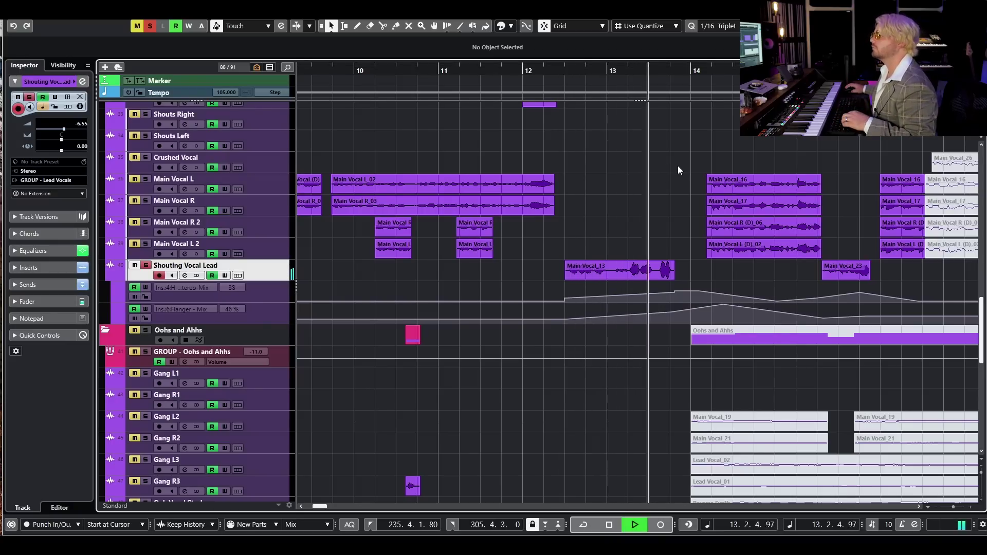
key(space)
Open the H-Delay Stereo insert on Shouting Vocal Lead and examine its Dry/Wet automation during playback
click(183, 276)
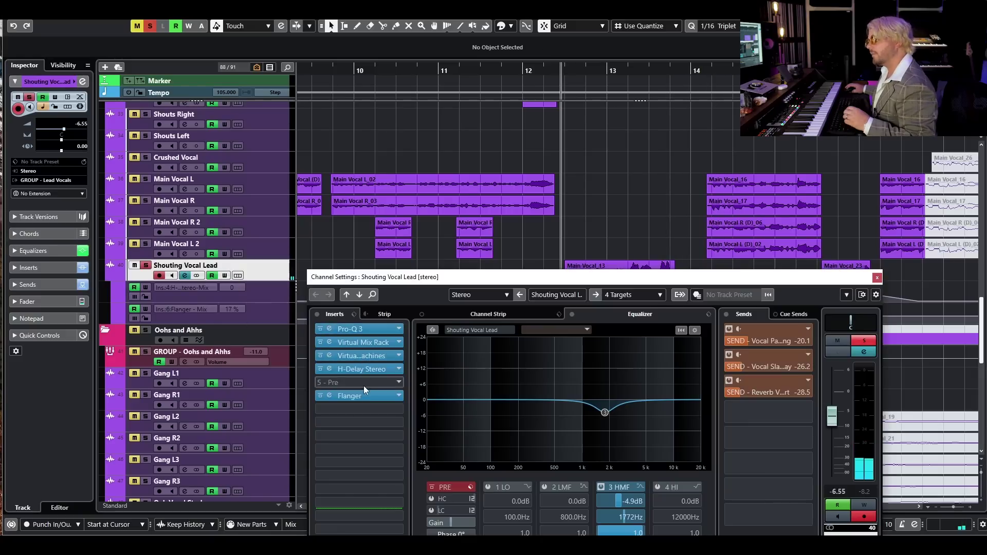
click(365, 369)
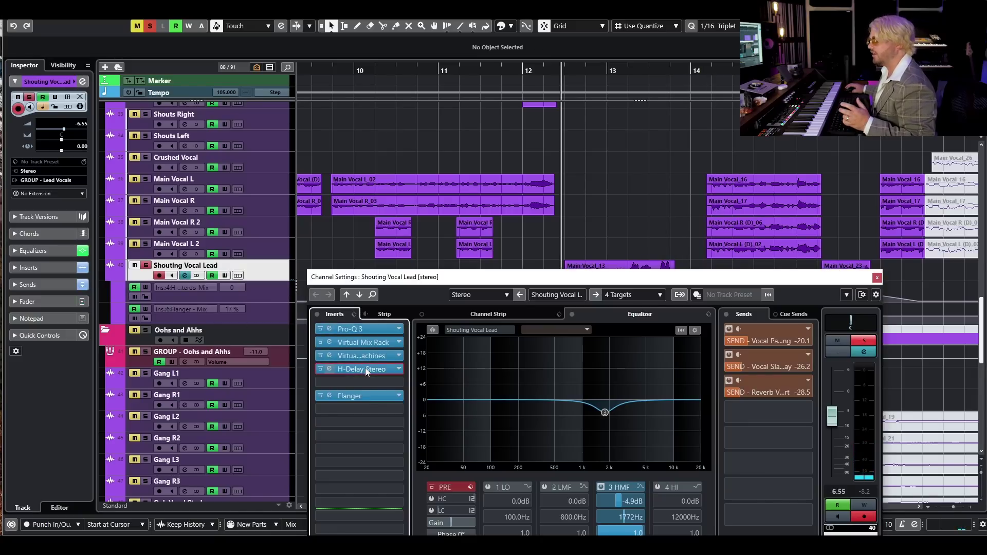
drag(981, 171, 564, 197)
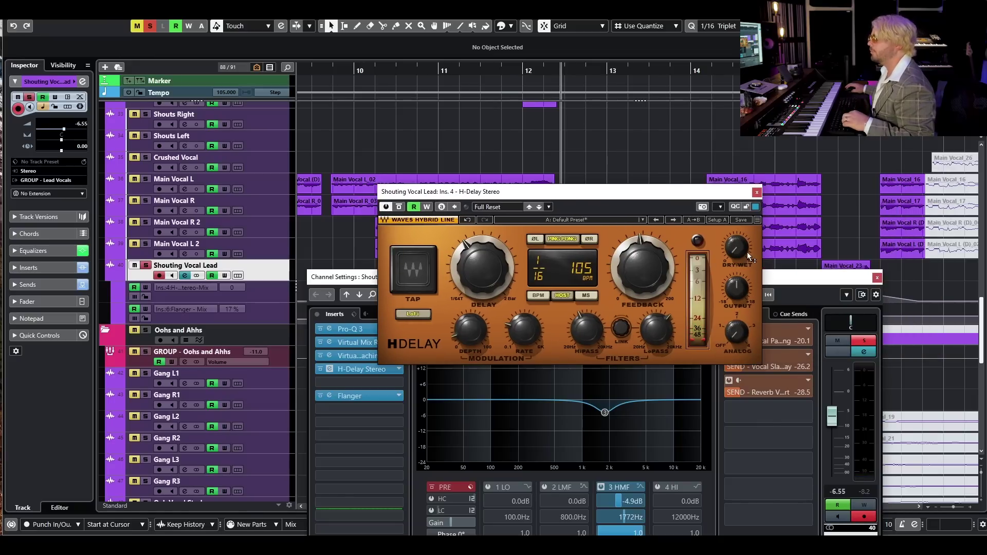
key(space)
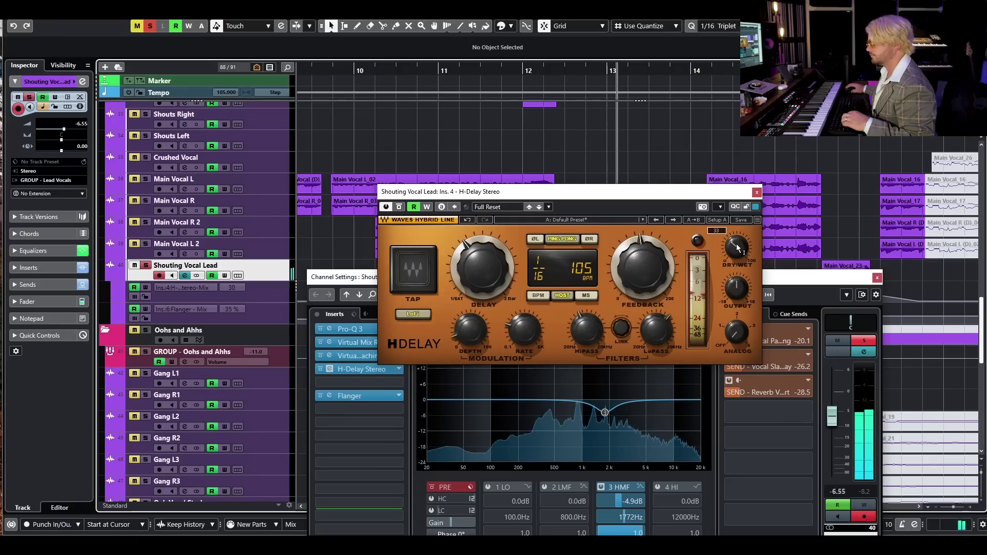
drag(747, 246, 729, 266)
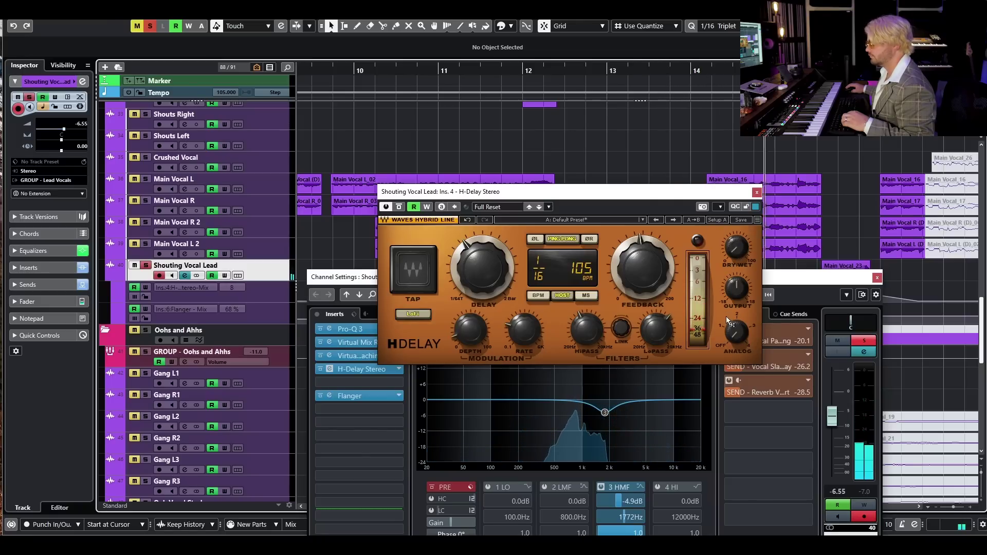
click(757, 194)
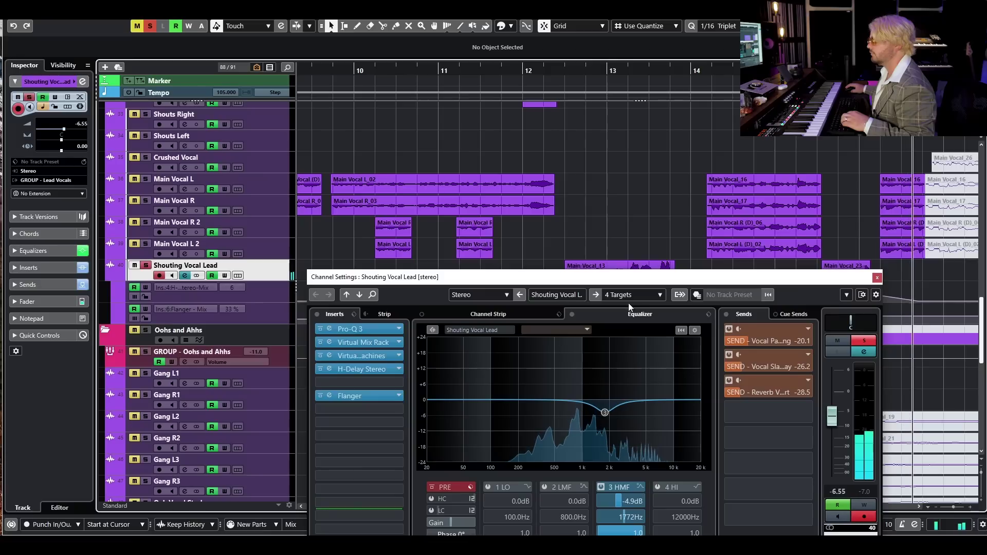
key(space)
Open the Flanger insert on Shouting Vocal Lead, examine its Mix automation during playback, and close the plug-in and channel settings
click(365, 397)
drag(720, 162, 614, 202)
scroll(679, 288, up, 5)
key(space)
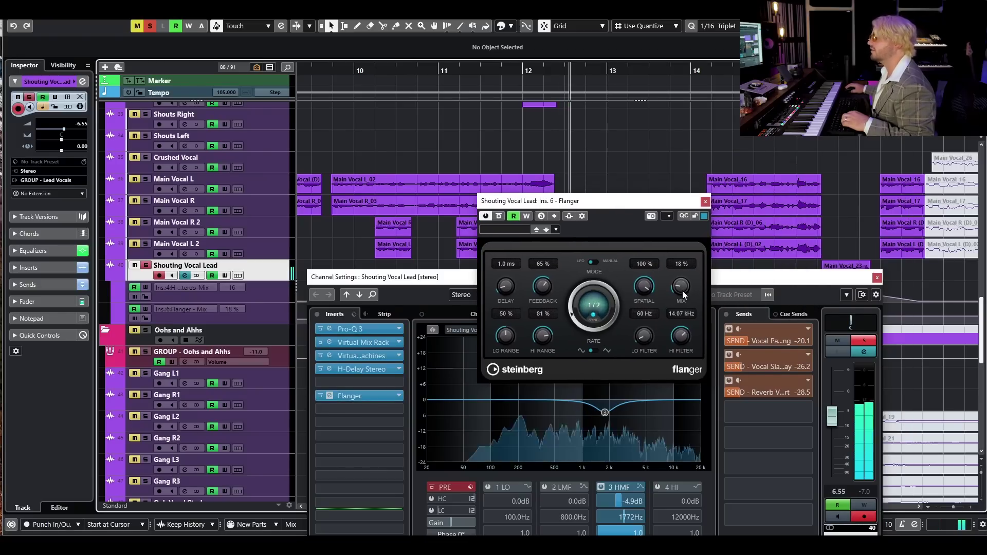
scroll(680, 288, up, 11)
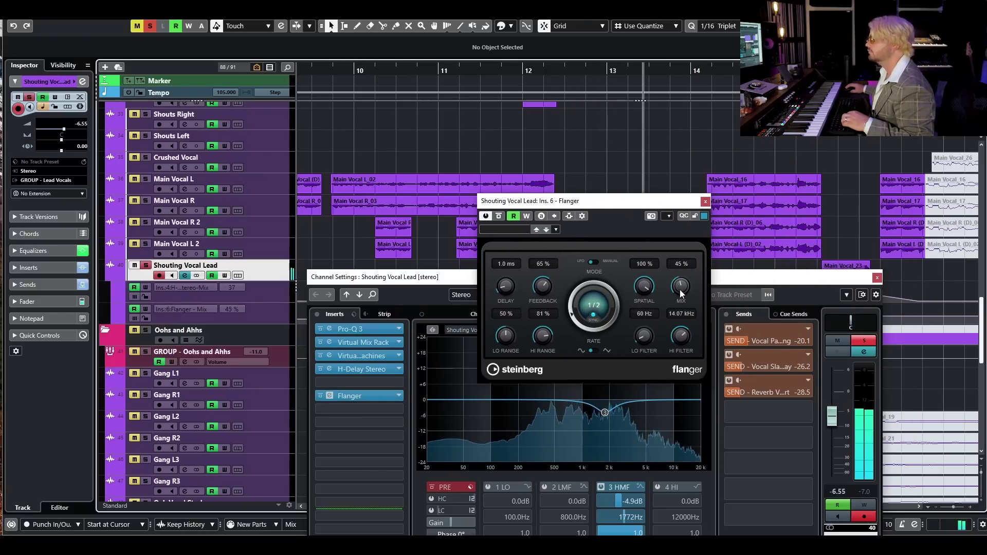
click(706, 202)
click(877, 277)
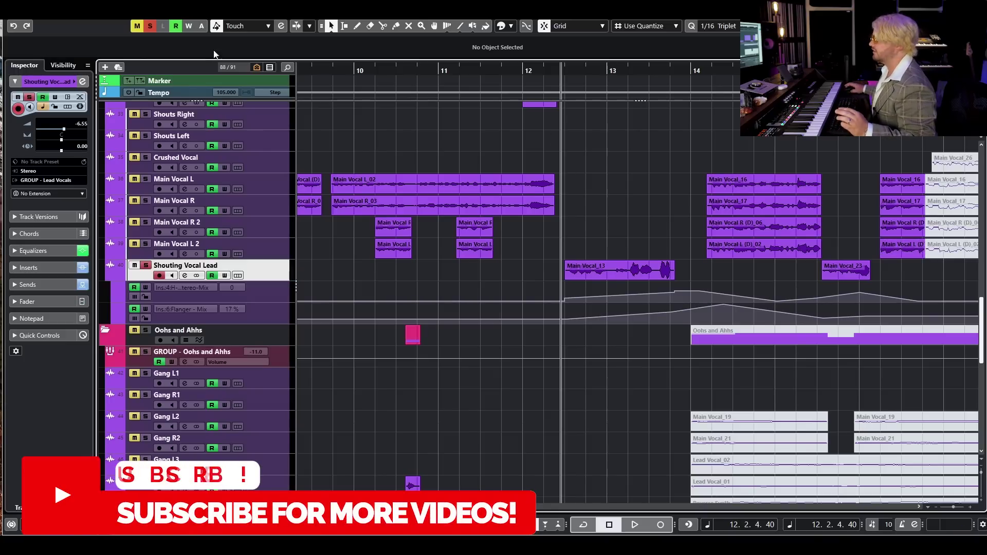
Clear the solo, move the playhead to bar 11 and play the vocal layers together with the shouting lead
click(149, 26)
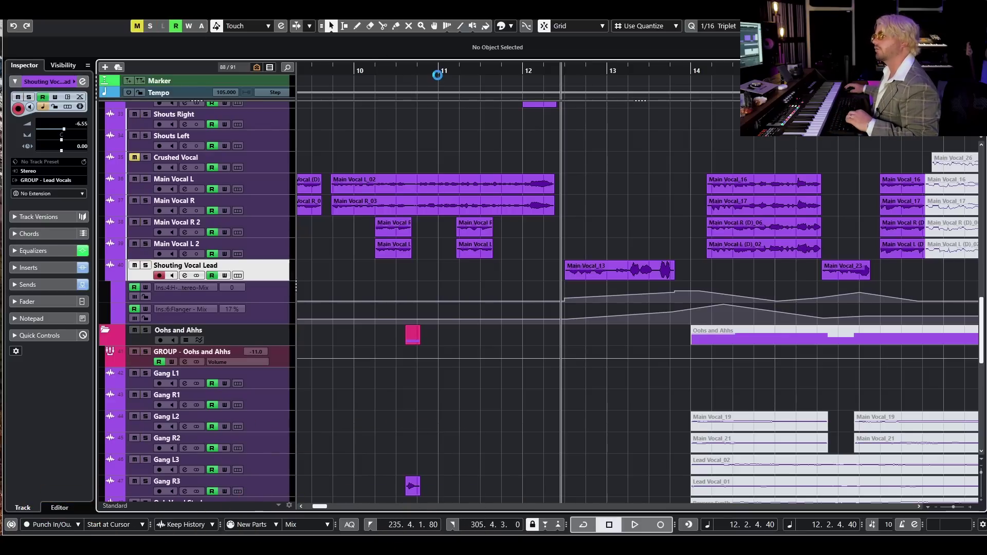
key(space)
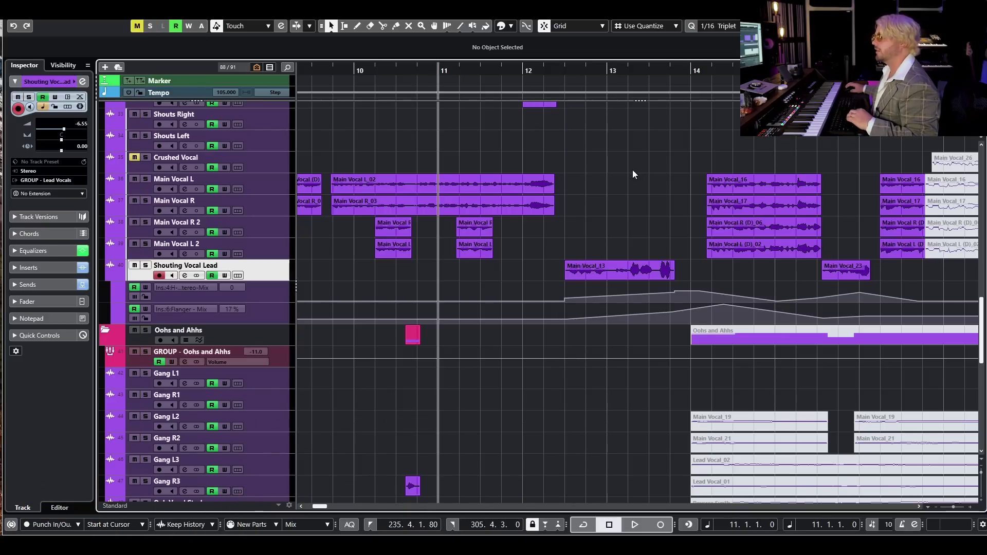
scroll(584, 185, up, 3)
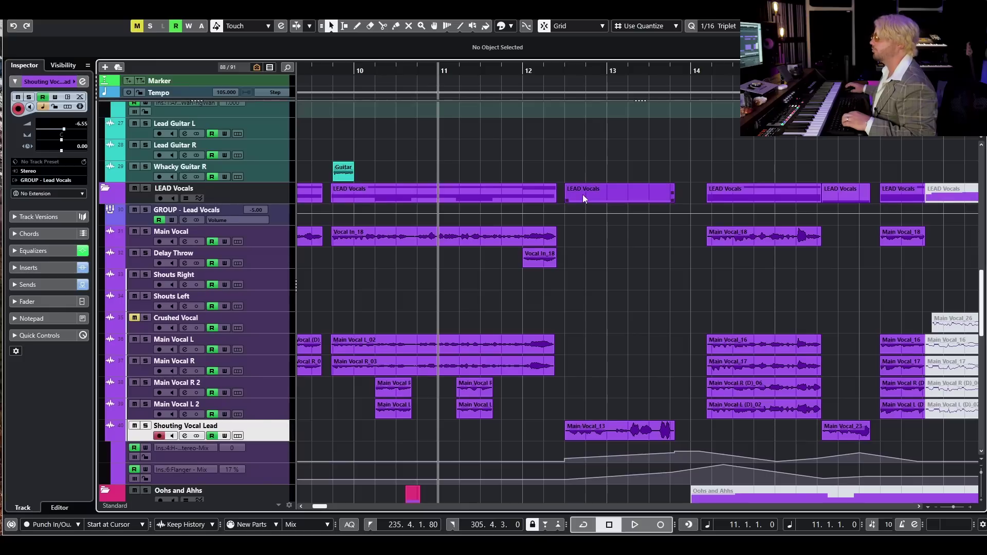
key(space)
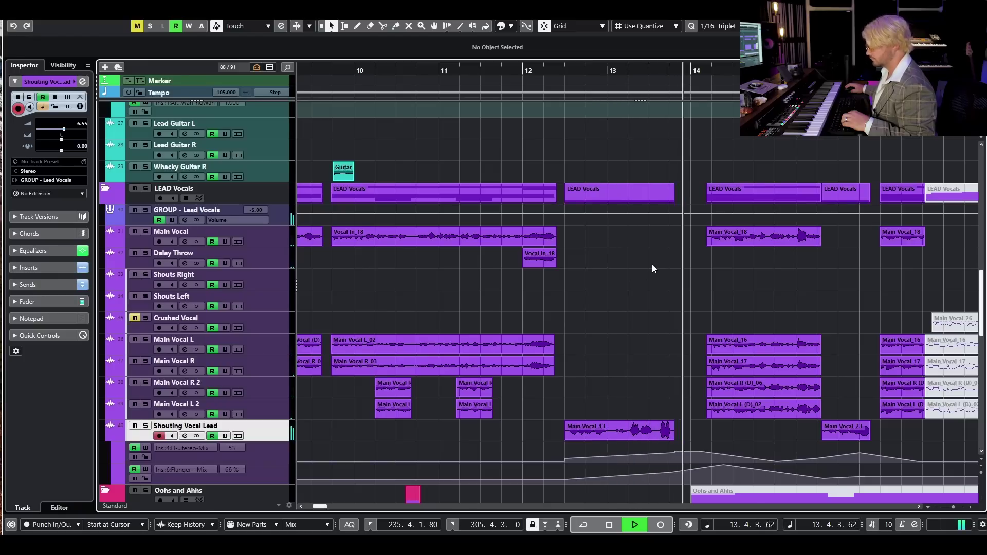
Move the playhead to bar 14, reduce the solo to the Main Vocal R 2 and L 2 doubles, and play them
key(space)
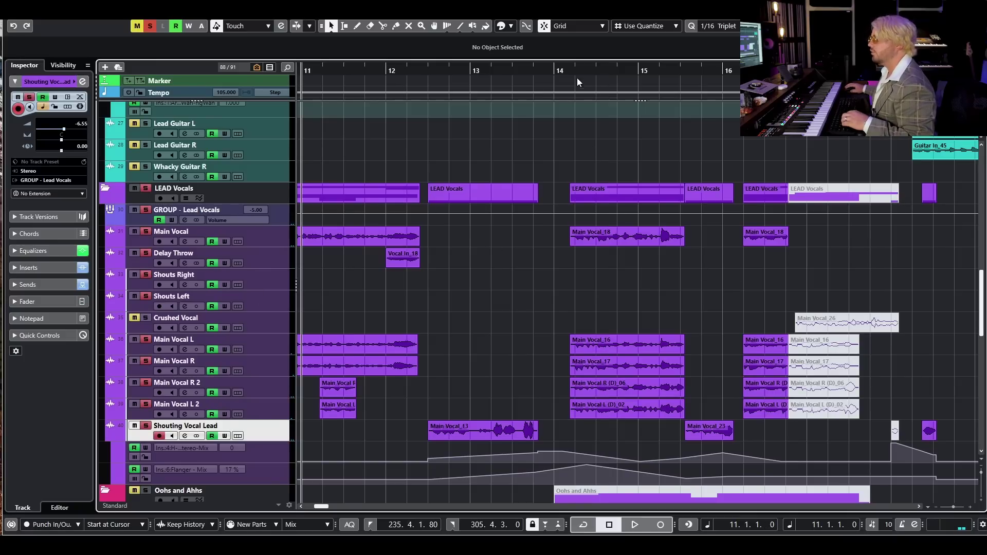
drag(578, 79, 571, 74)
click(277, 246)
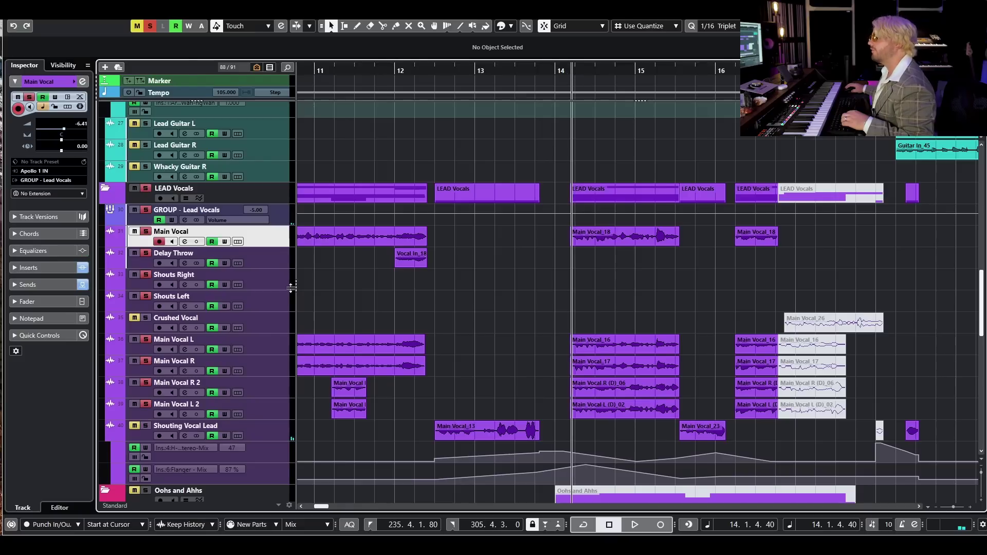
click(237, 353)
click(260, 362)
click(267, 387)
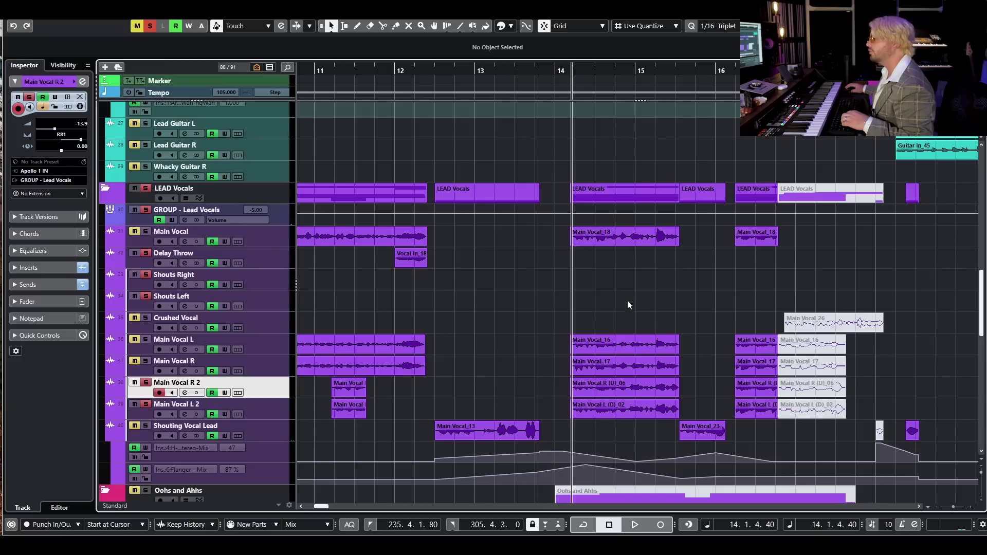
key(space)
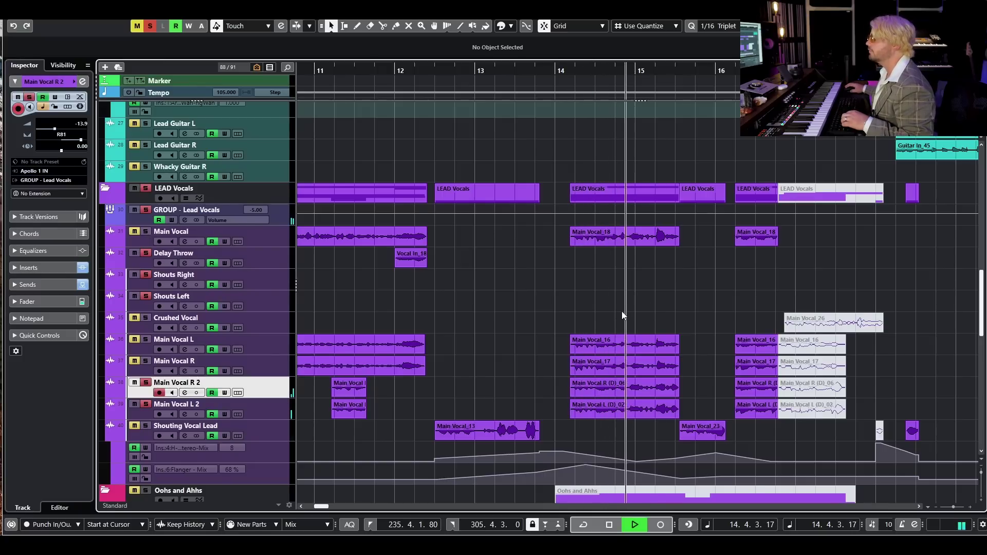
Bring Main Vocal L and R, Main Vocal and Shouting Vocal Lead back in while playing the stack from bar 14
key(space)
click(145, 341)
key(space)
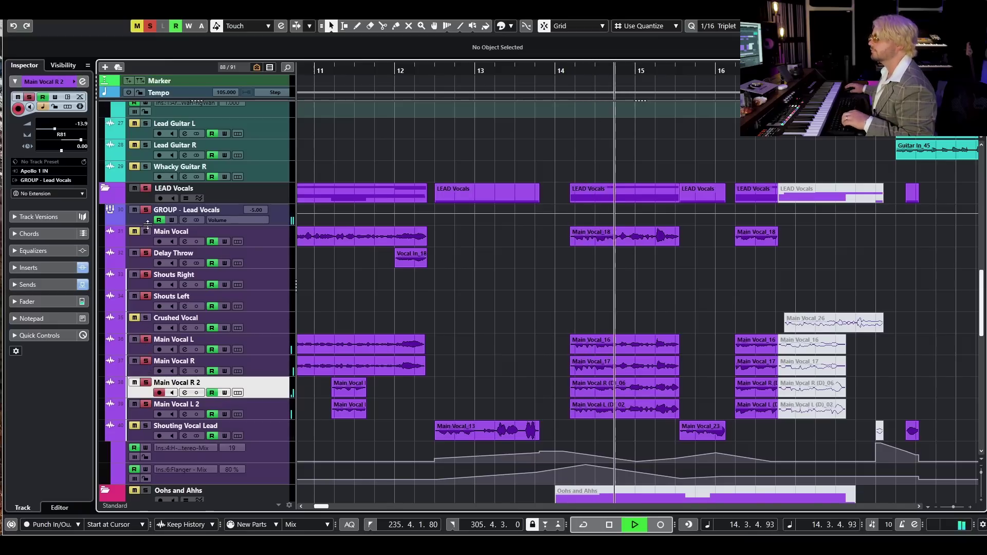
key(space)
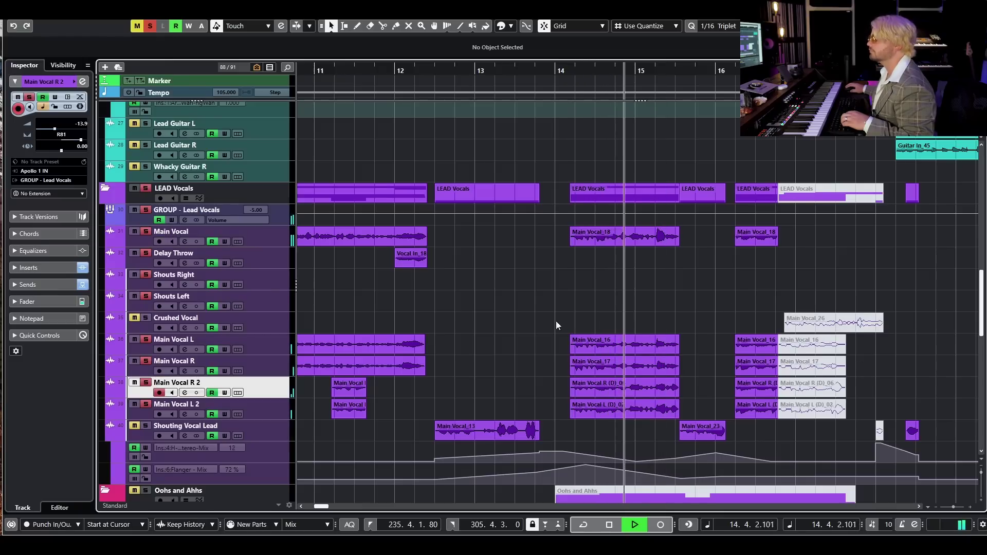
click(134, 427)
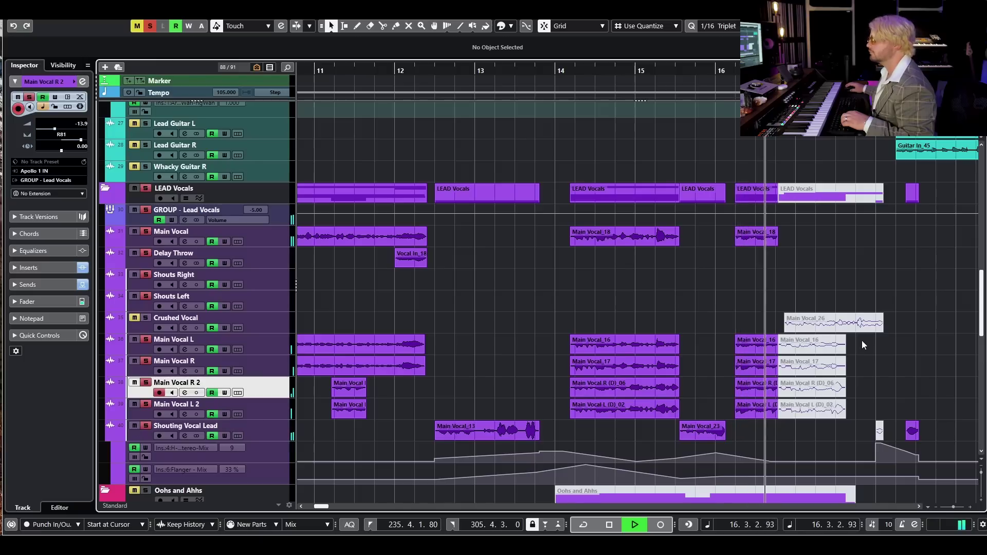
key(space)
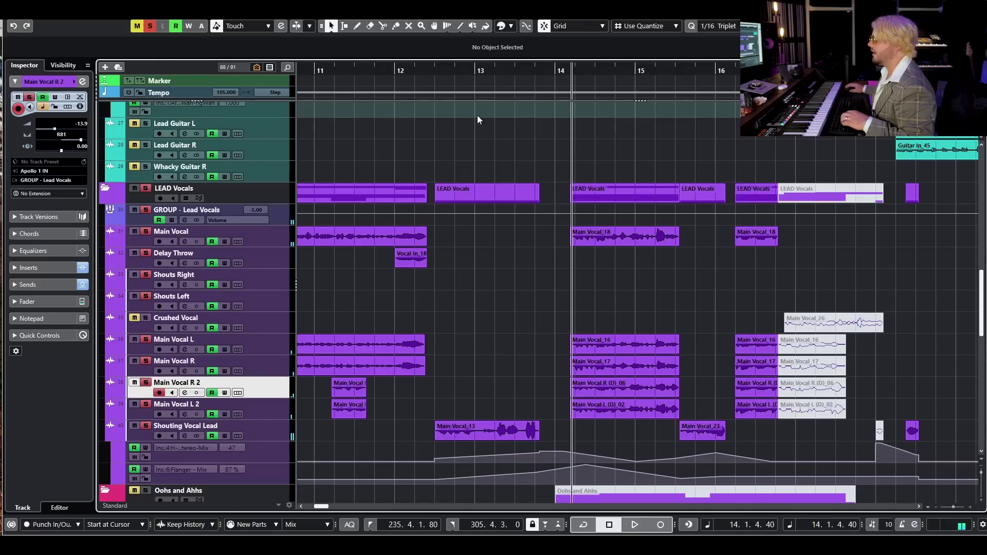
Place the playhead just before bar 12, unmute the Main Vocal_26 clip on Crushed Vocal, and clear the solo
click(383, 69)
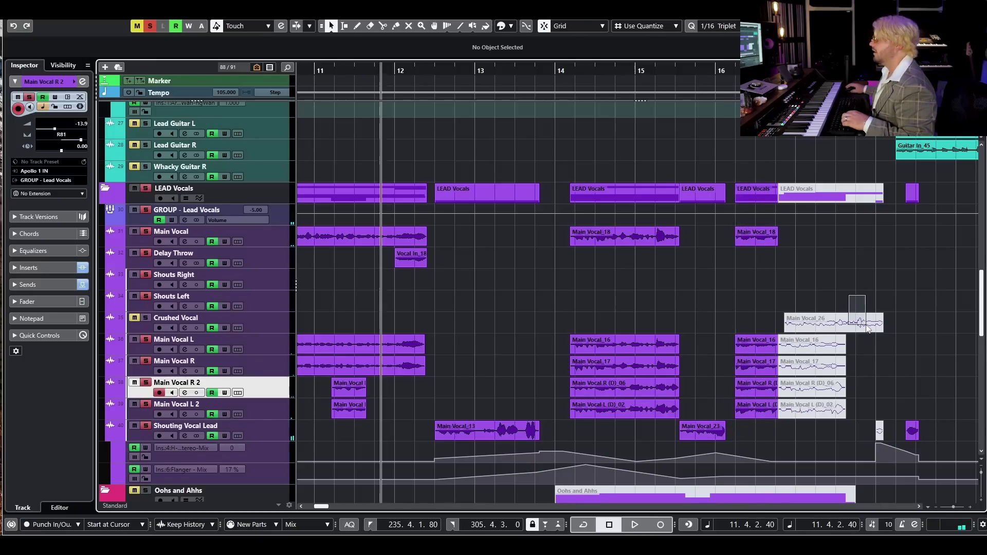
drag(866, 324, 864, 327)
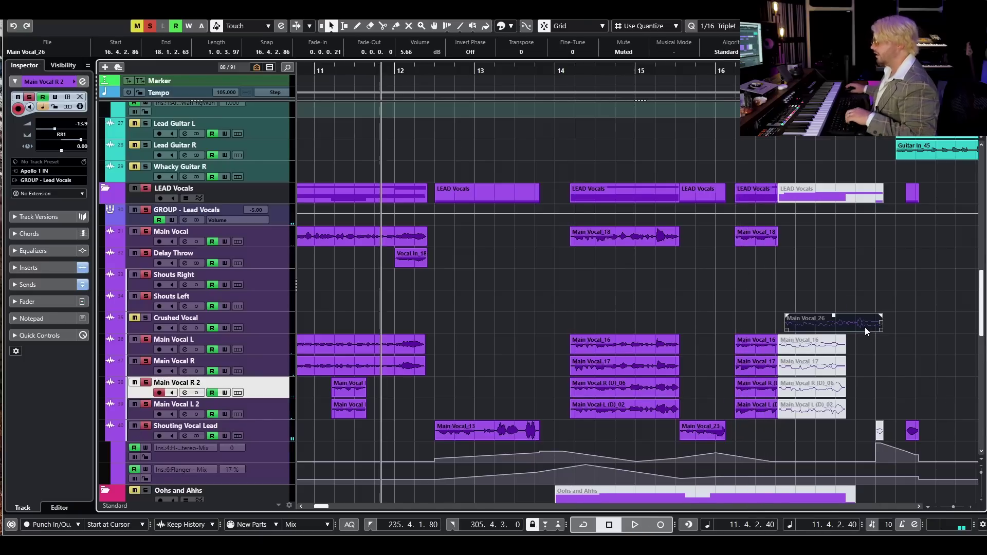
click(149, 28)
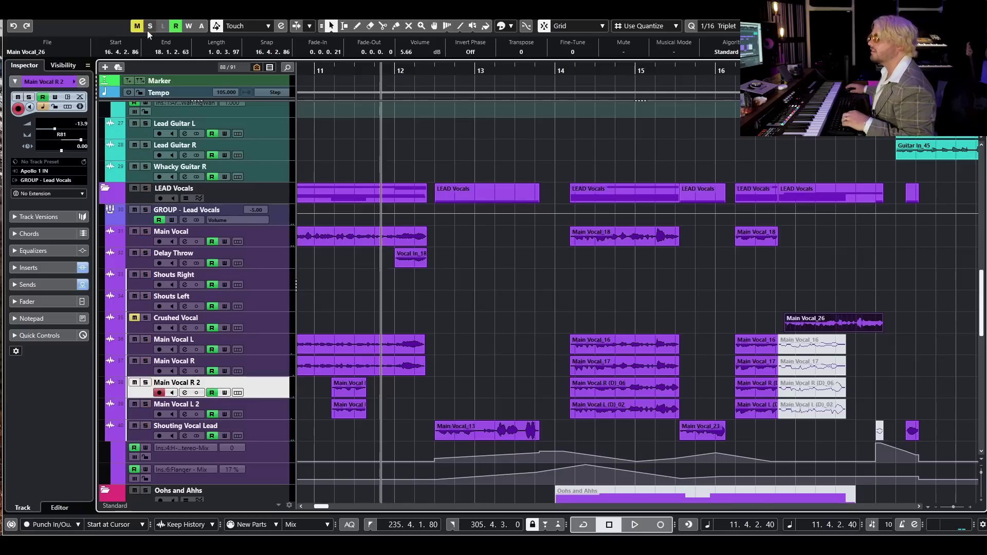
Open the Decapitator insert on Crushed Vocal to examine its settings, and close the plug-in and channel settings
click(183, 329)
click(360, 369)
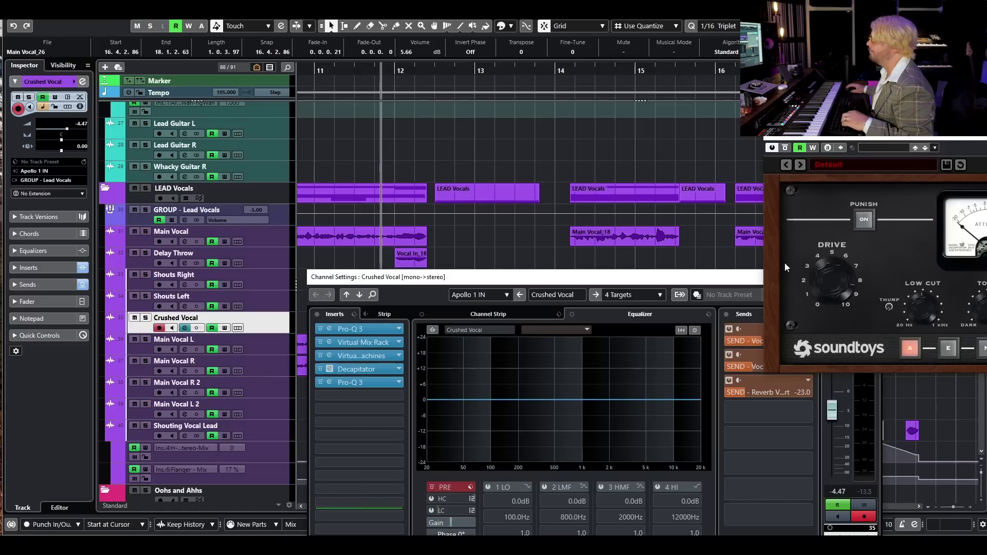
drag(922, 138, 344, 282)
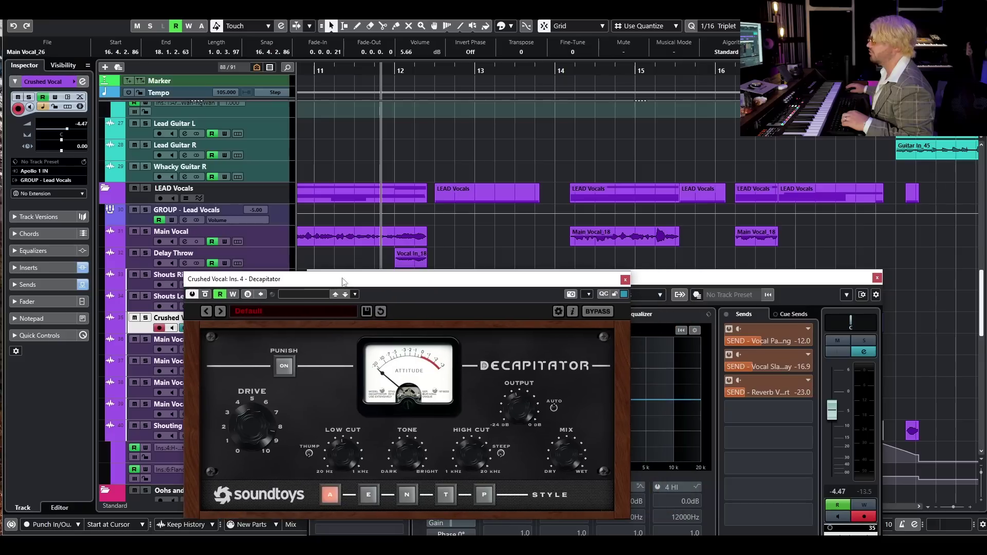
click(625, 280)
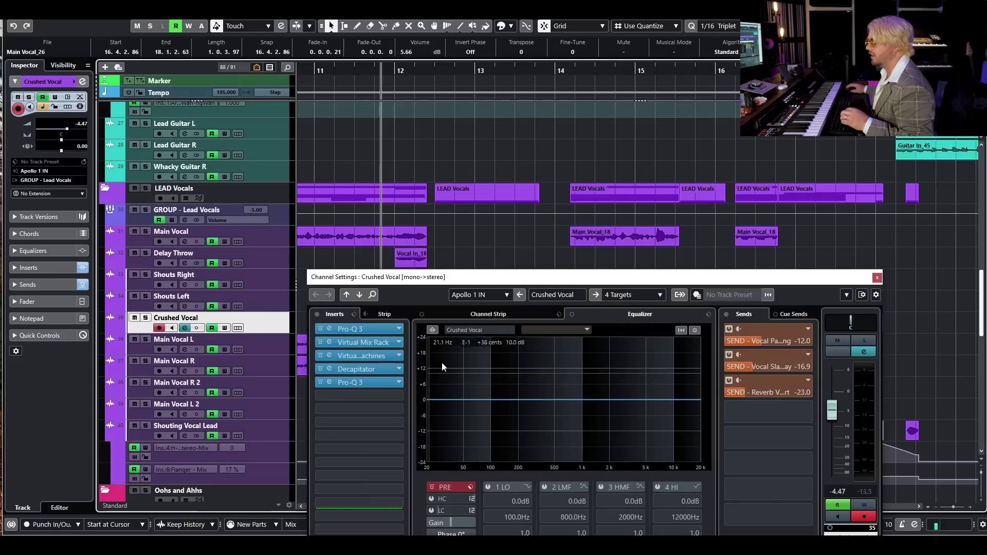
click(877, 278)
Play the full arrangement from just before bar 12 past bar 18 to hear the Crushed Vocal in context
key(g)
key(g)
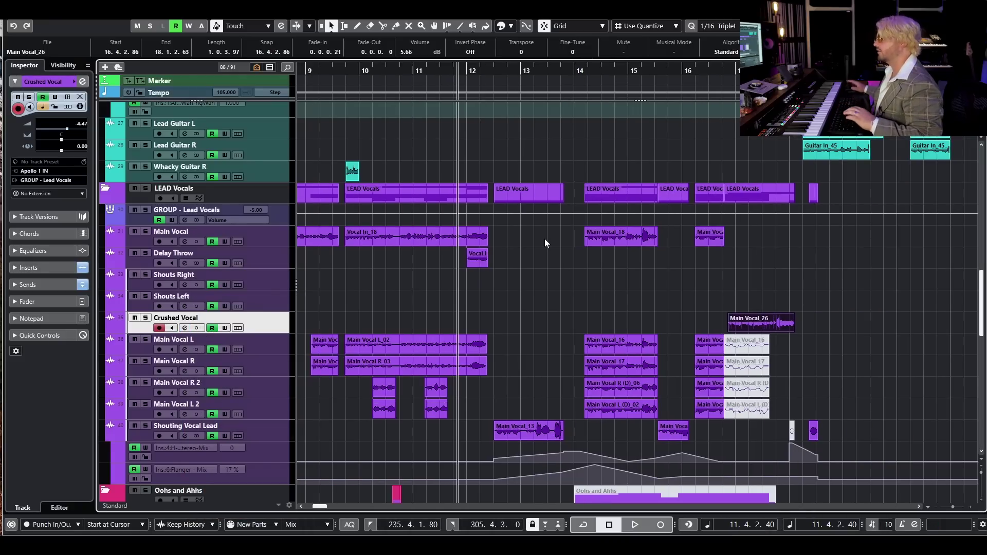
key(space)
scroll(535, 247, down, 3)
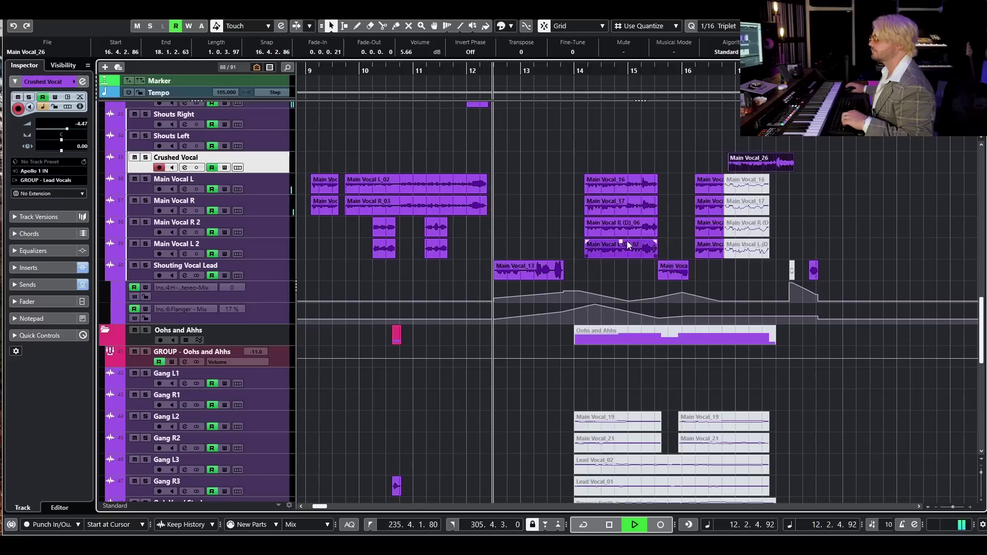
scroll(643, 174, up, 2)
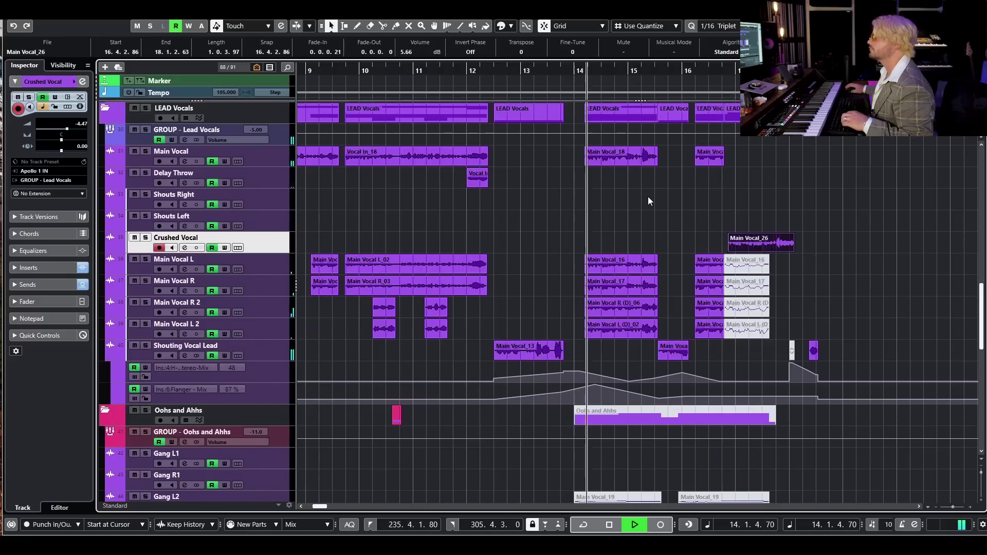
scroll(684, 226, up, 3)
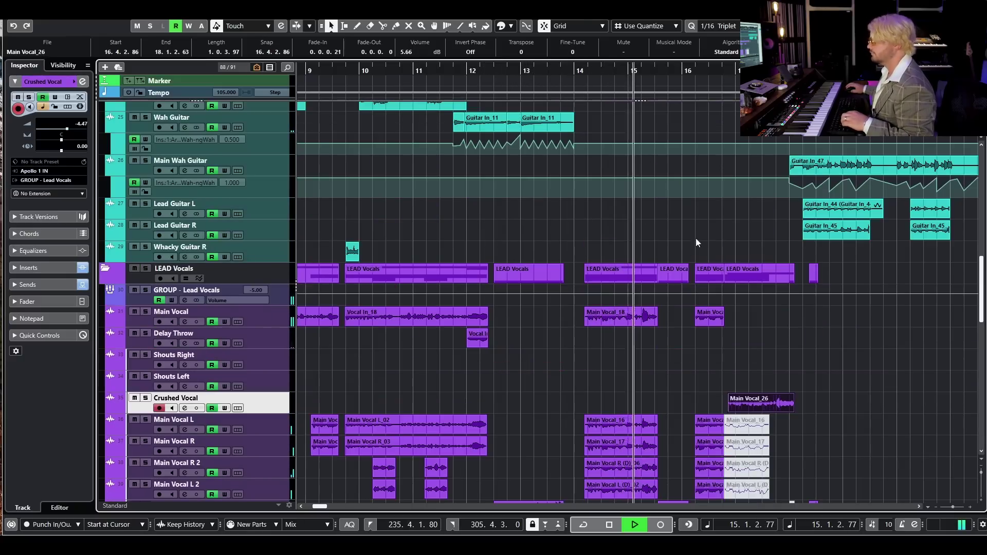
scroll(671, 243, down, 3)
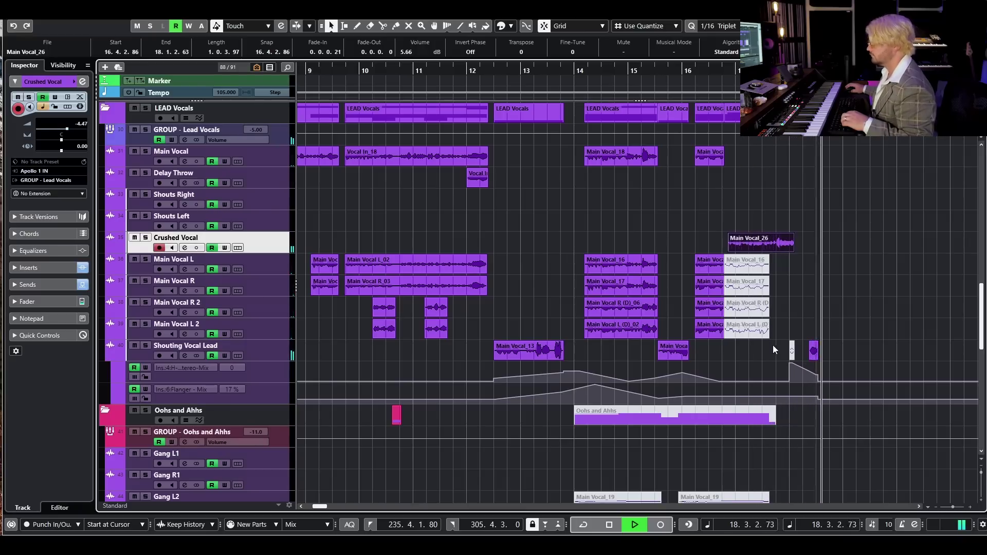
key(space)
Unmute the short Shouting Vocal Lead clip at bar 18 and the Reverse Synth clip on Ooh Vocal Stack
click(792, 350)
key(shift+m)
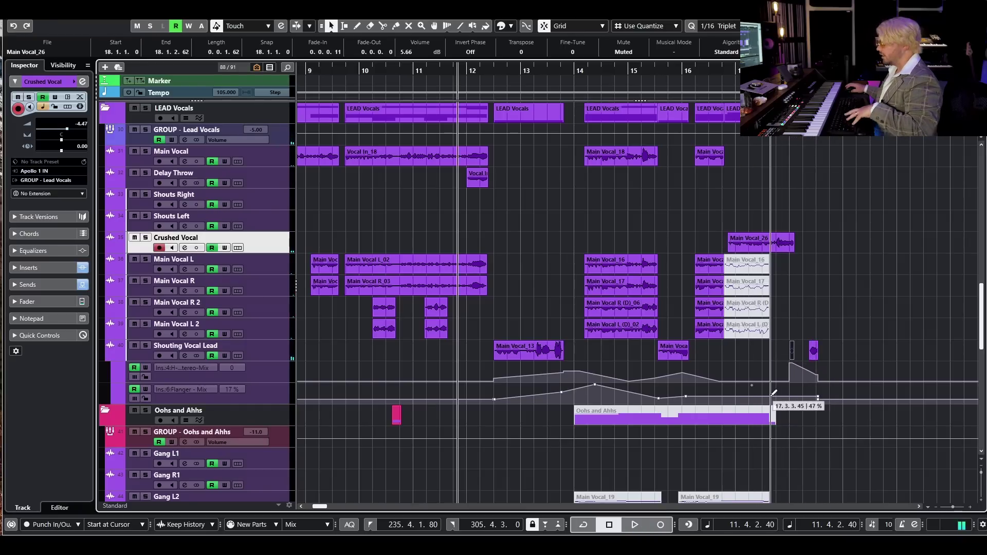
scroll(769, 360, down, 5)
drag(515, 330, 891, 434)
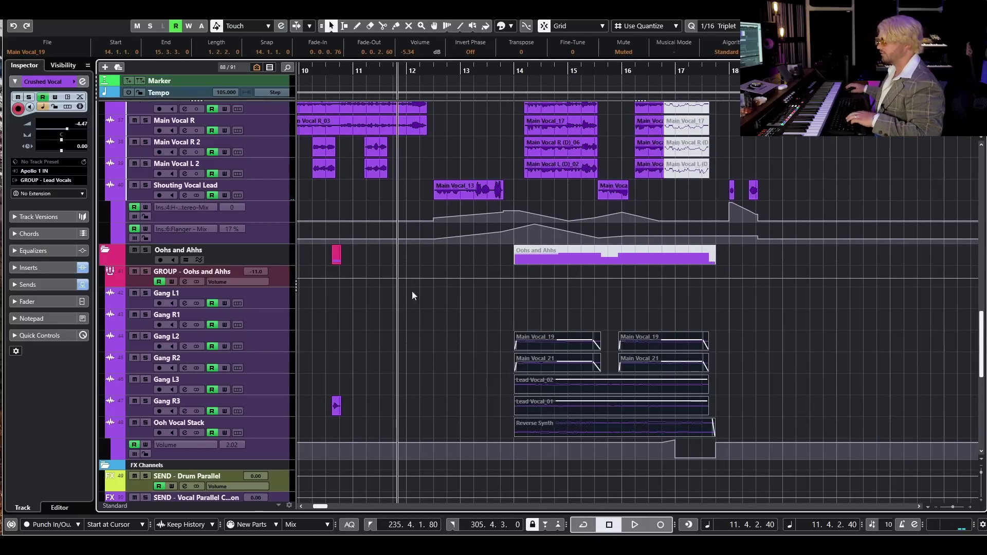
click(493, 427)
click(531, 430)
key(shift+u)
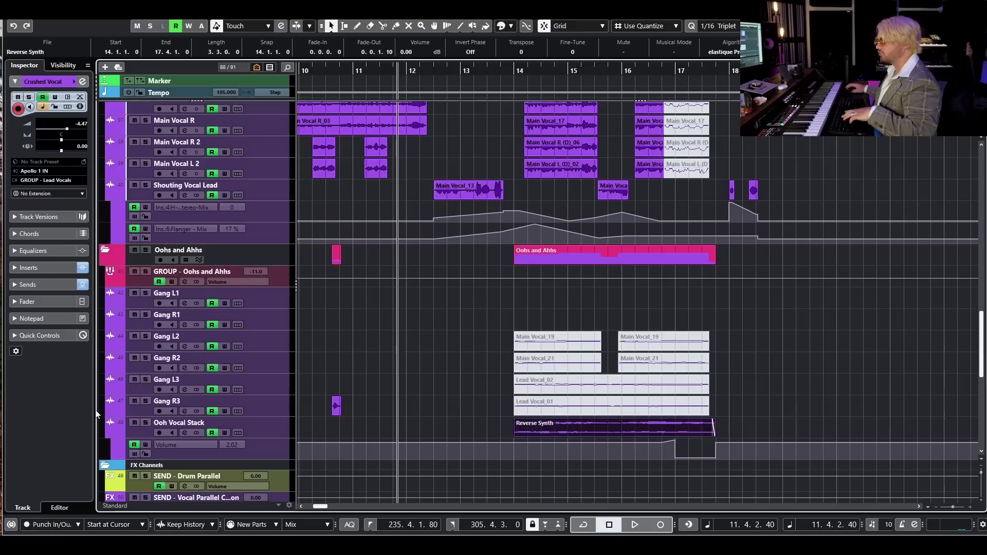
Solo the Ooh Vocal Stack track and play it from bar 14
click(145, 423)
click(515, 75)
key(space)
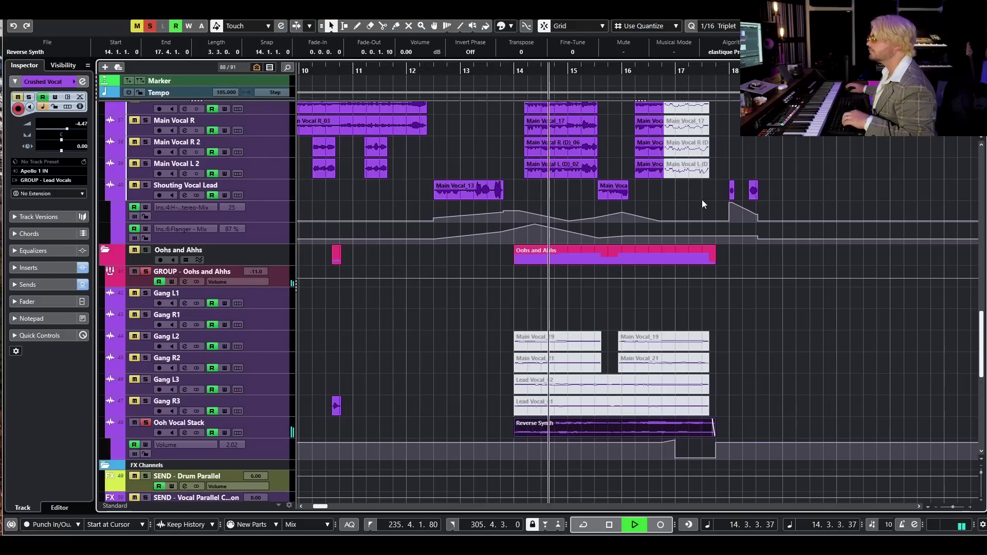
Compare Ooh Vocal Stack with its Phaser and Valhalla inserts bypassed and active, close its channel settings and clear the solo
click(185, 433)
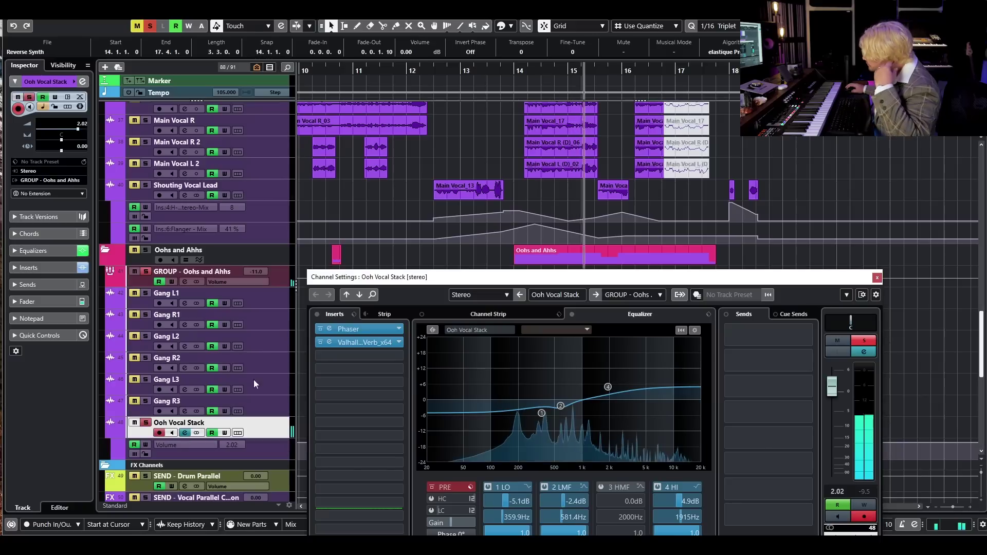
click(317, 315)
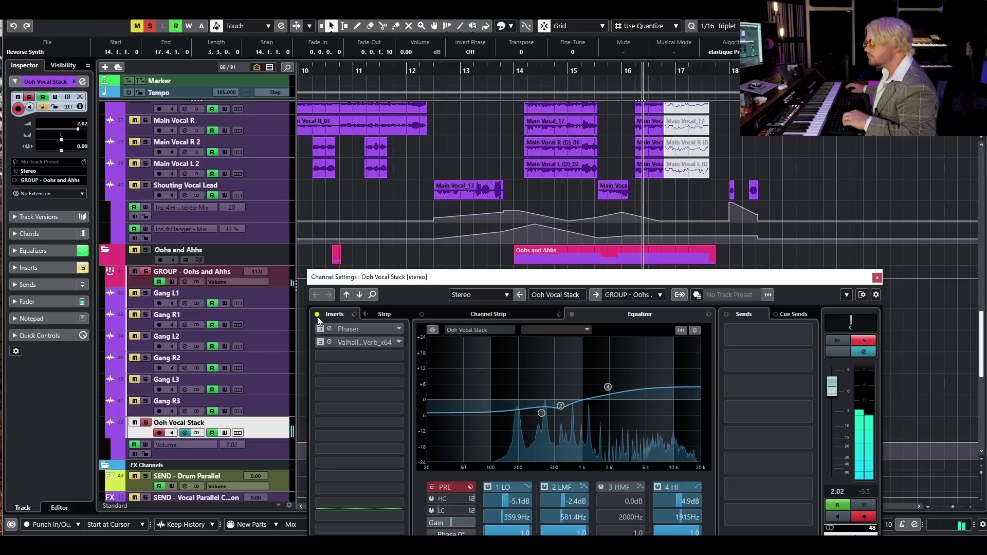
click(318, 315)
click(877, 279)
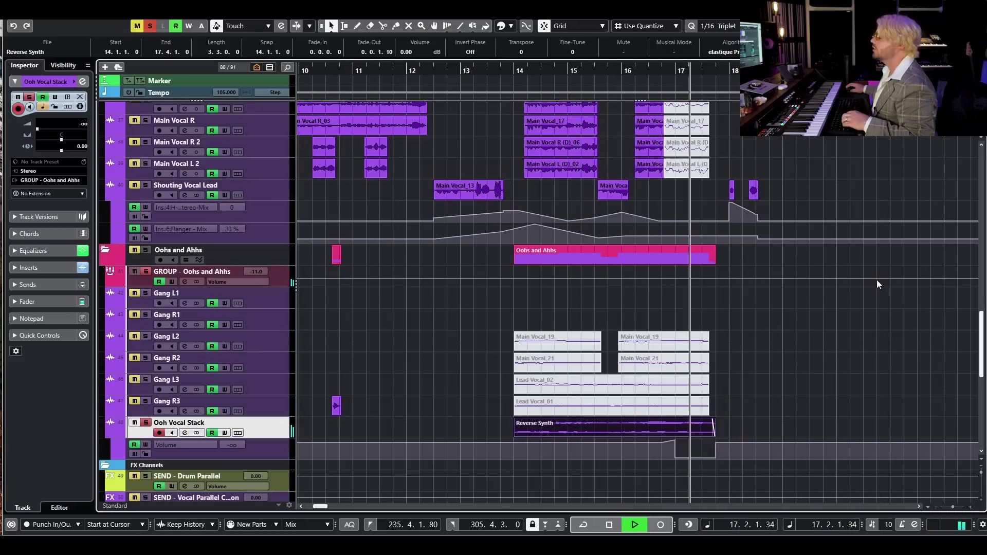
key(space)
click(153, 26)
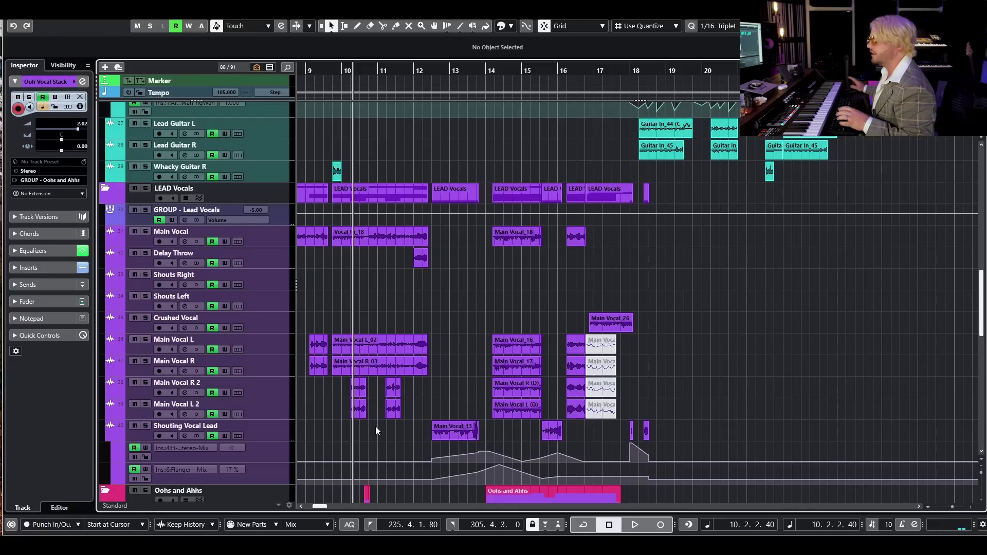
Open the Anderson Pack Kit track's Kontakt instrument, display its kick effects, and solo the track
scroll(809, 353, up, 15)
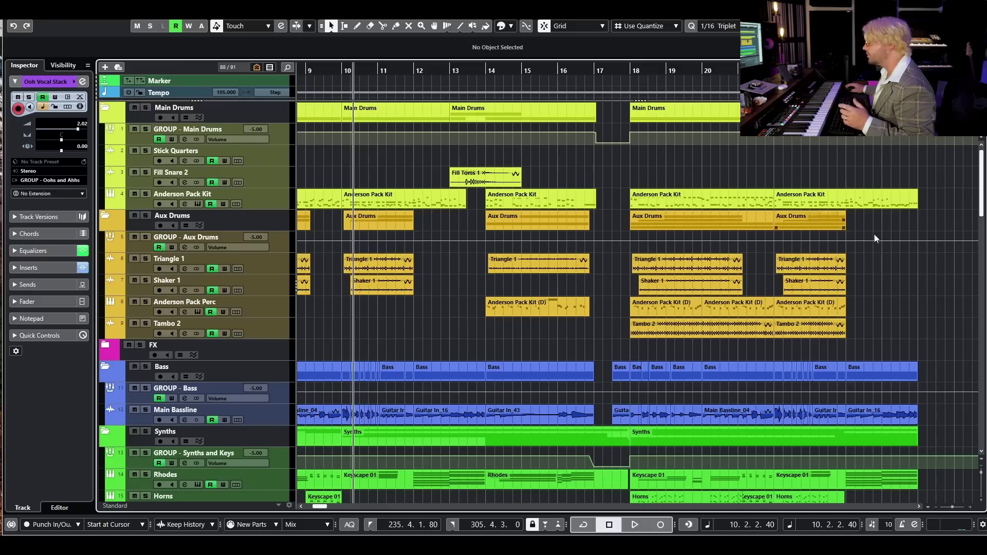
key(g)
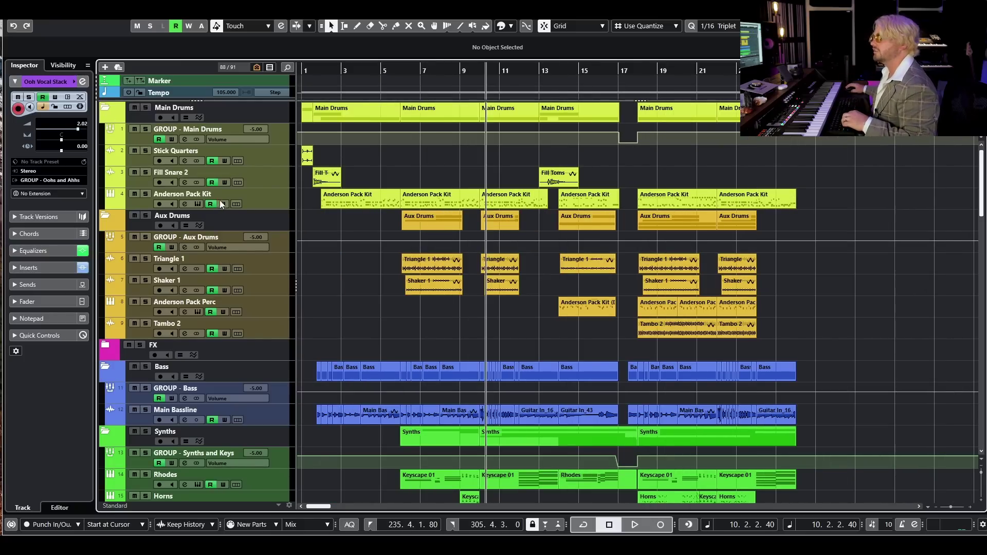
click(196, 204)
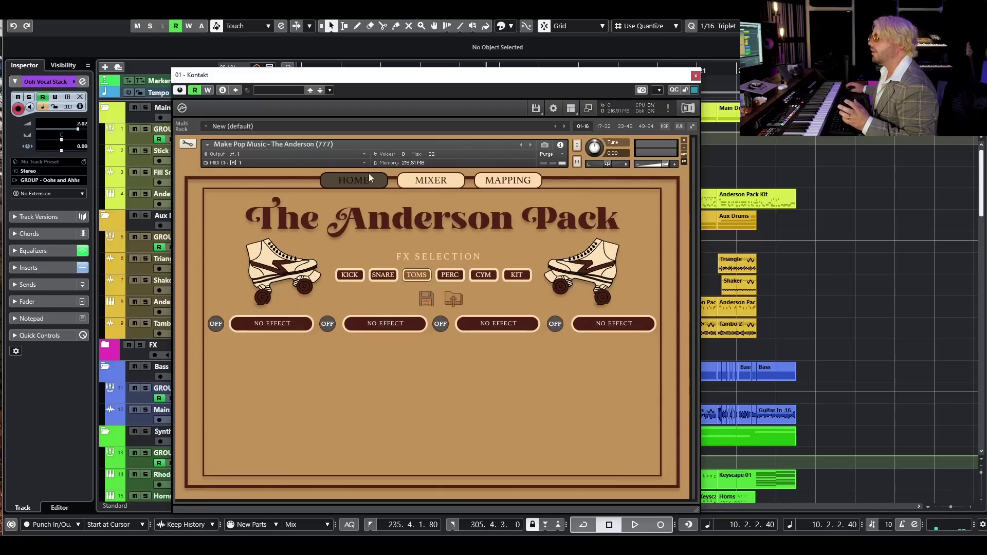
click(361, 275)
drag(302, 89, 484, 130)
click(145, 194)
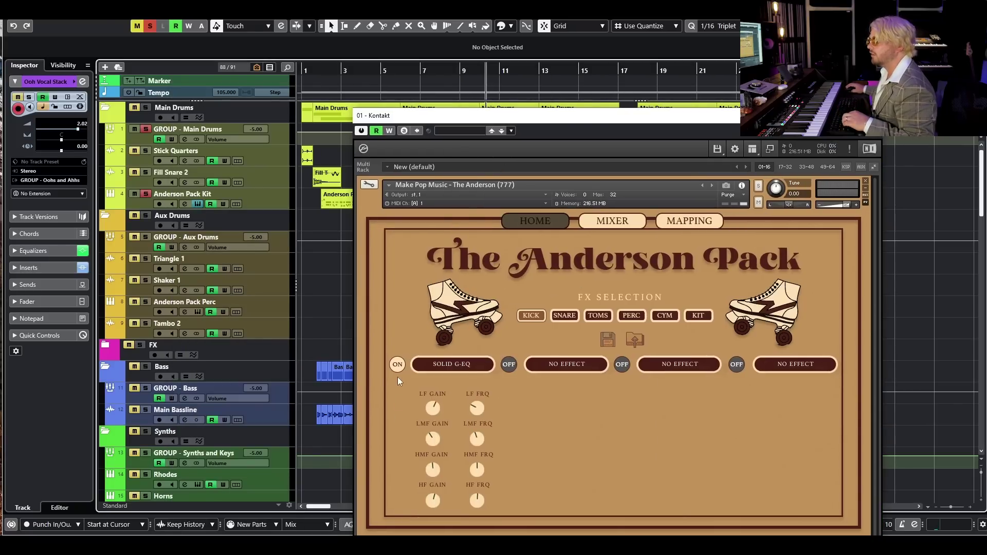
Play the soloed drum kit from bar 2 and compare the kick with its Solid G-EQ bypassed and active
click(590, 317)
click(537, 319)
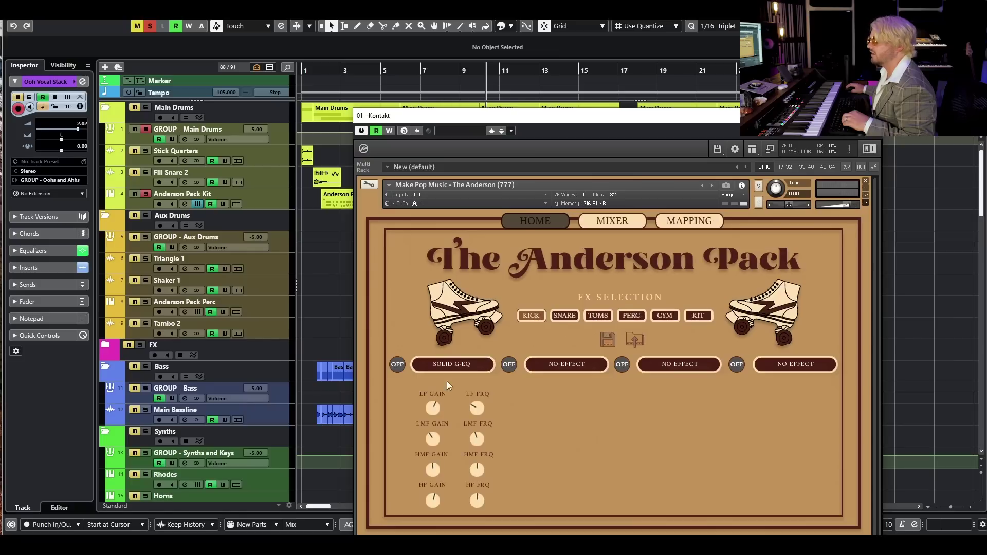
click(525, 319)
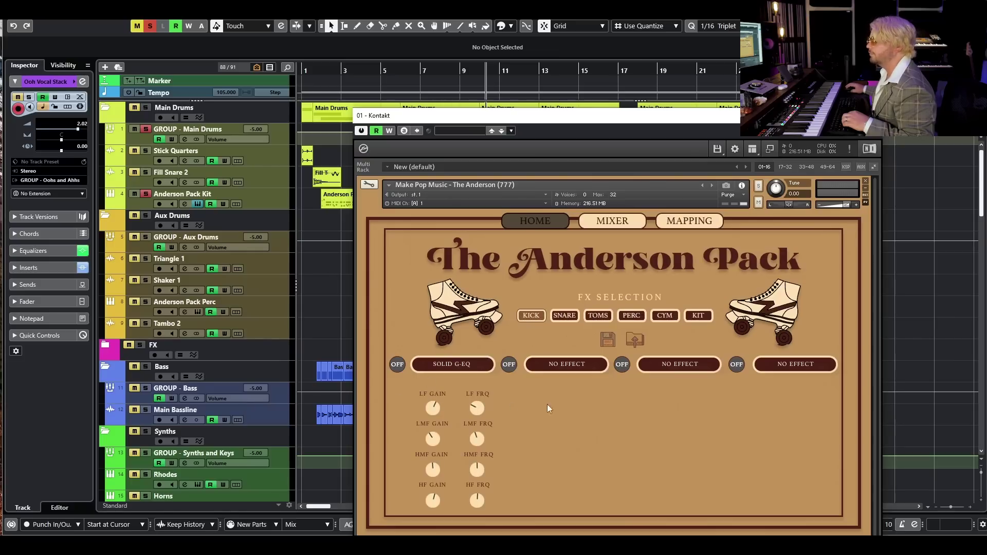
key(h)
key(space)
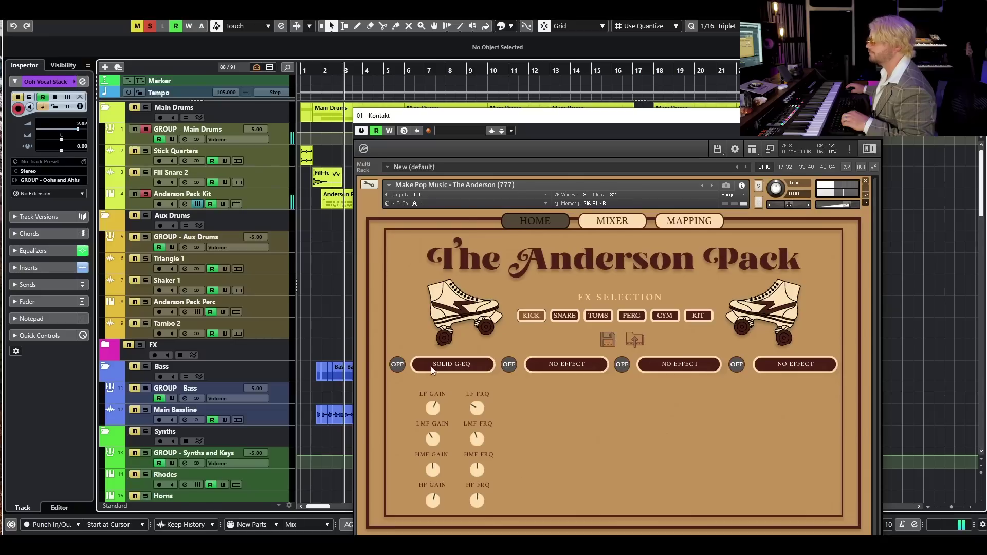
key(space)
click(397, 365)
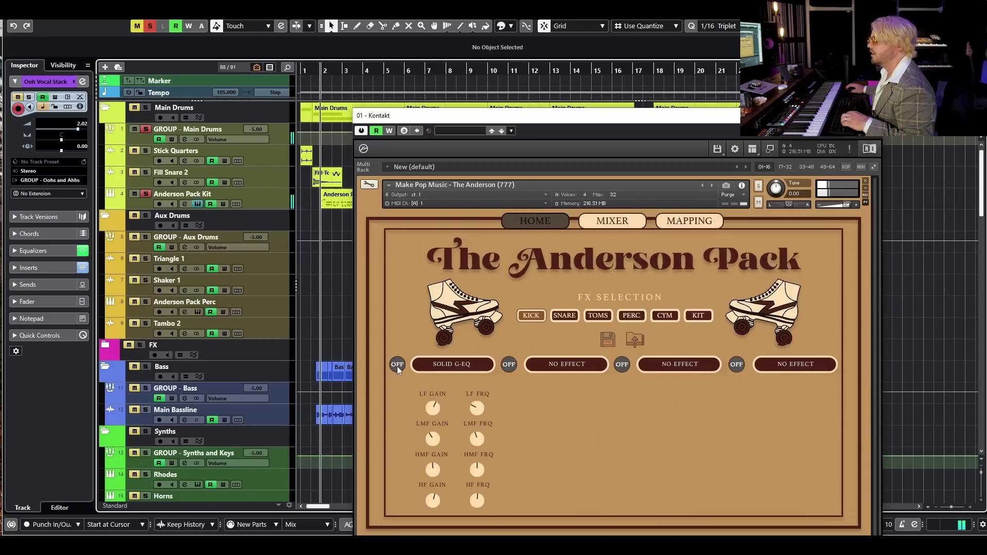
key(space)
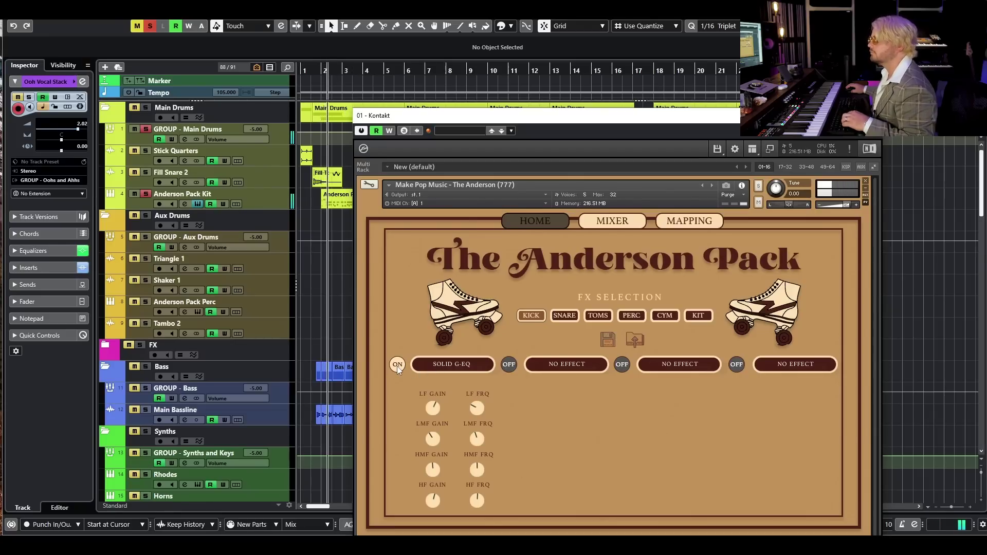
key(space)
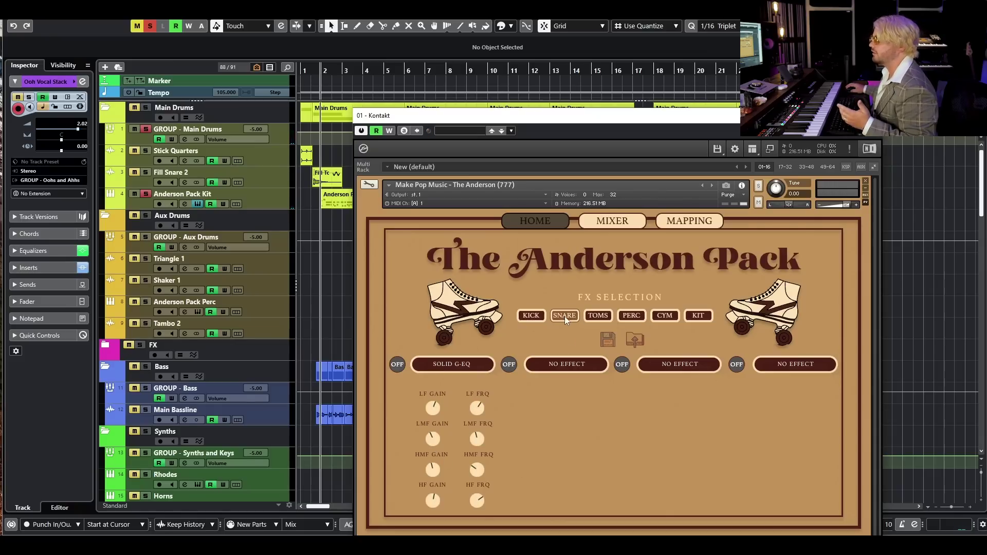
Compare the snare with its Solid G-EQ bypassed and active during playback, and close the drum instrument
key(space)
click(398, 365)
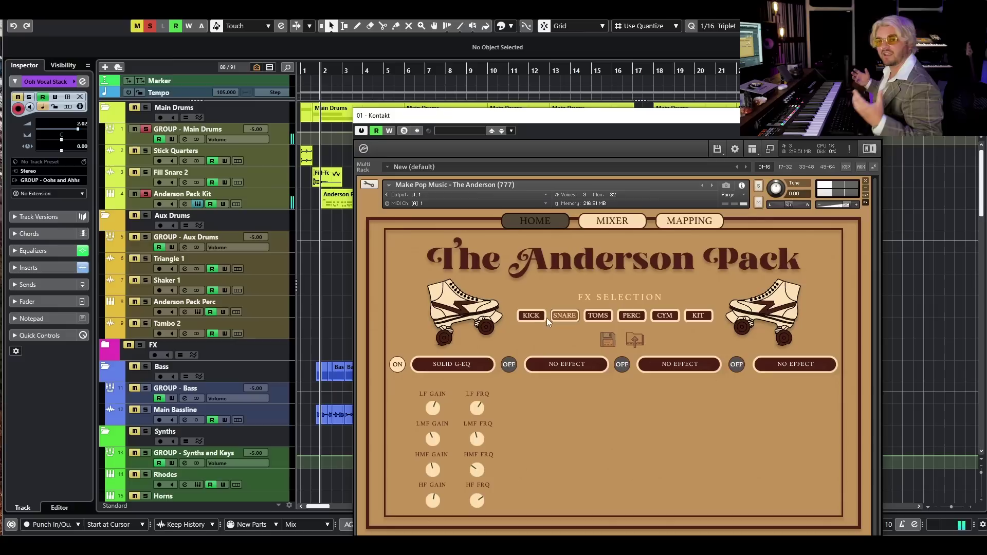
key(space)
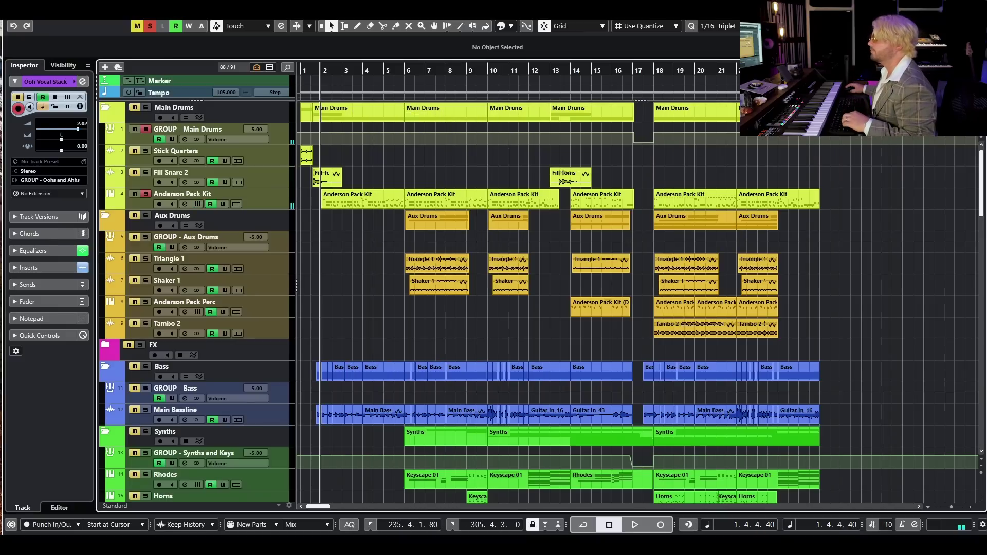
Clear all solos, look over the tracks from drums to gang vocals, and play the full arrangement from bar 1
click(151, 26)
click(158, 178)
scroll(523, 252, down, 12)
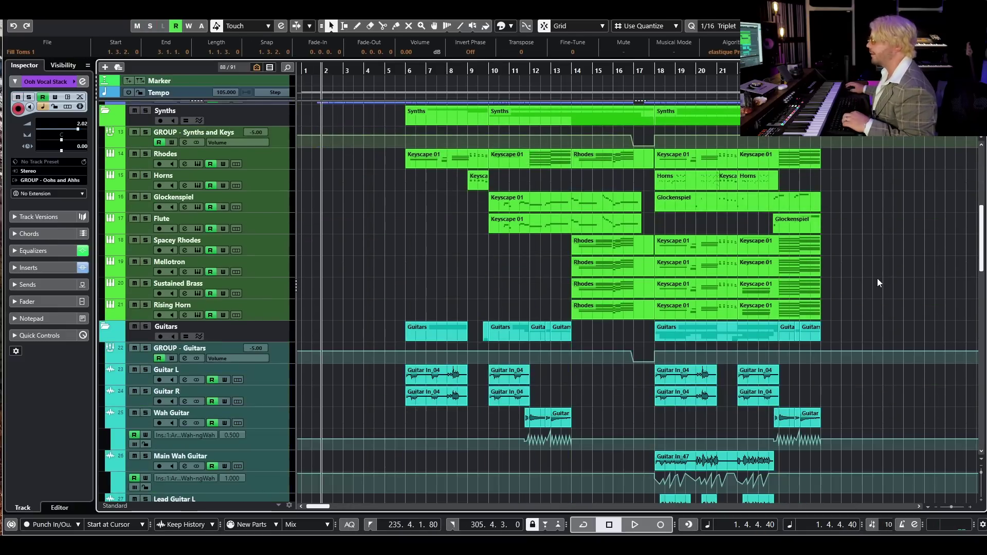
scroll(869, 275, down, 5)
scroll(860, 270, down, 8)
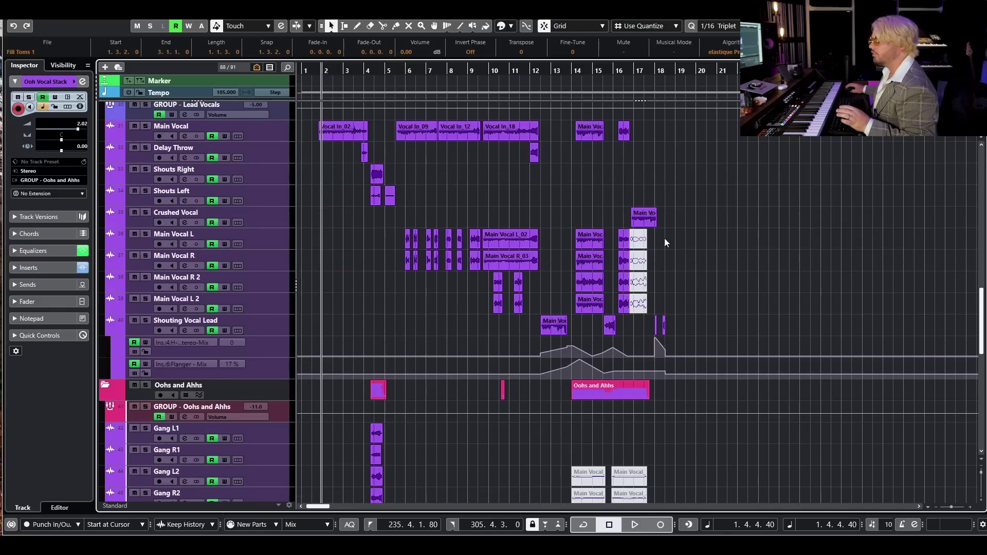
scroll(711, 273, down, 5)
scroll(711, 273, up, 7)
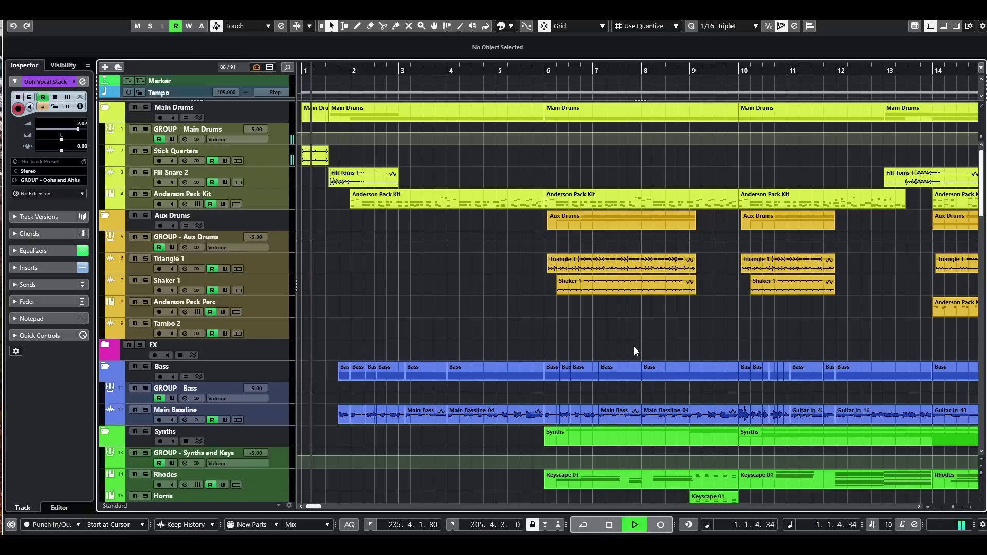
During playback, inspect the Anderson Pack Kit instrument's kick effects, mixer and key mapping pages, and close it
scroll(630, 344, down, 5)
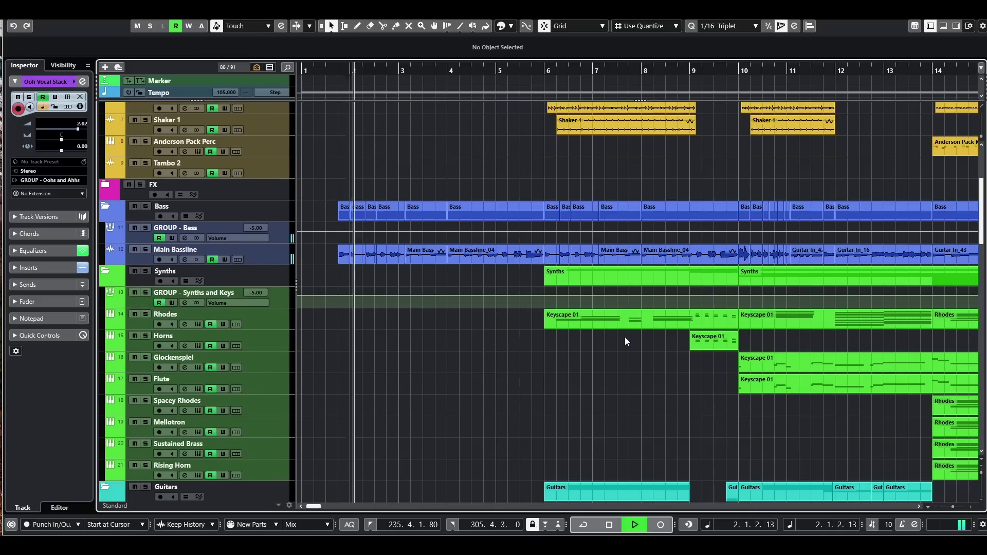
scroll(635, 337, down, 5)
scroll(637, 340, up, 10)
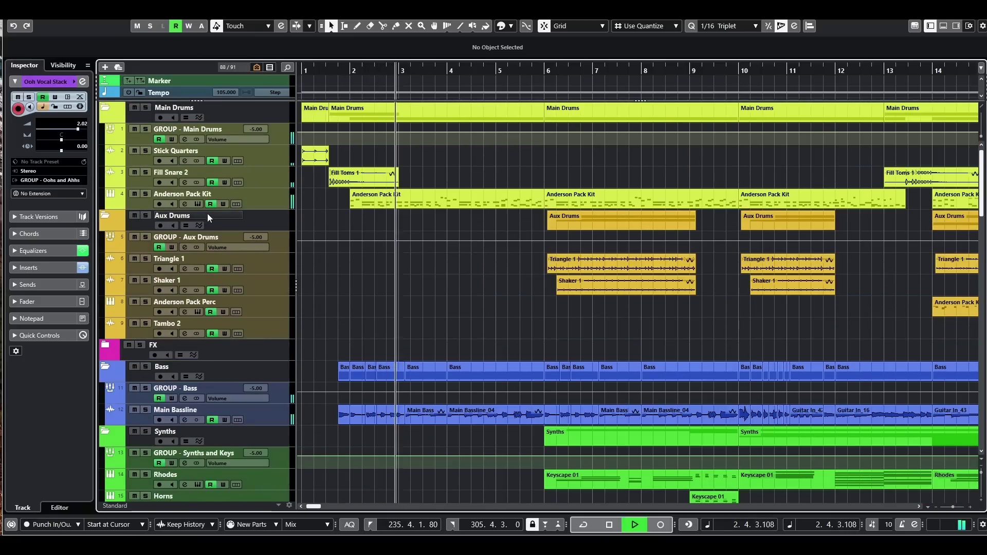
click(197, 204)
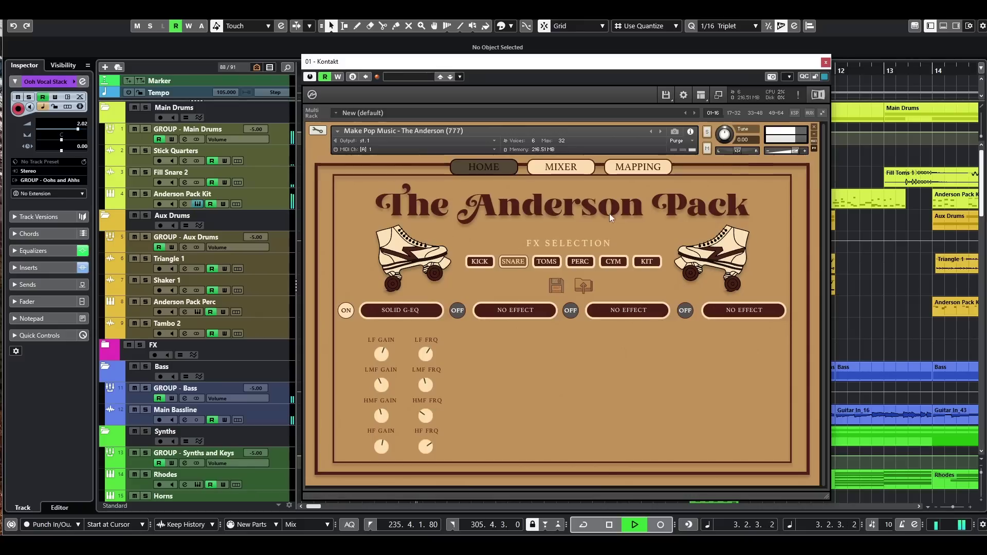
click(479, 261)
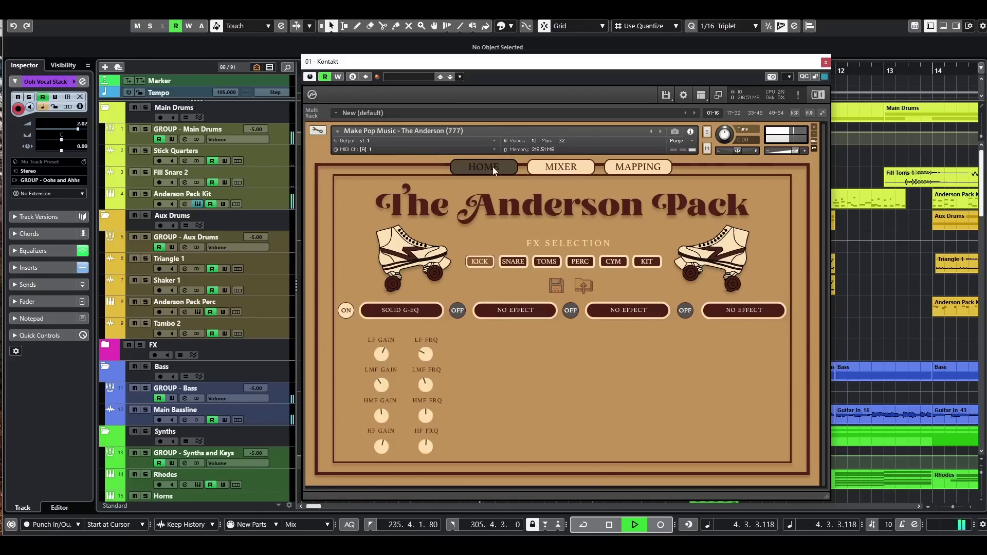
click(580, 170)
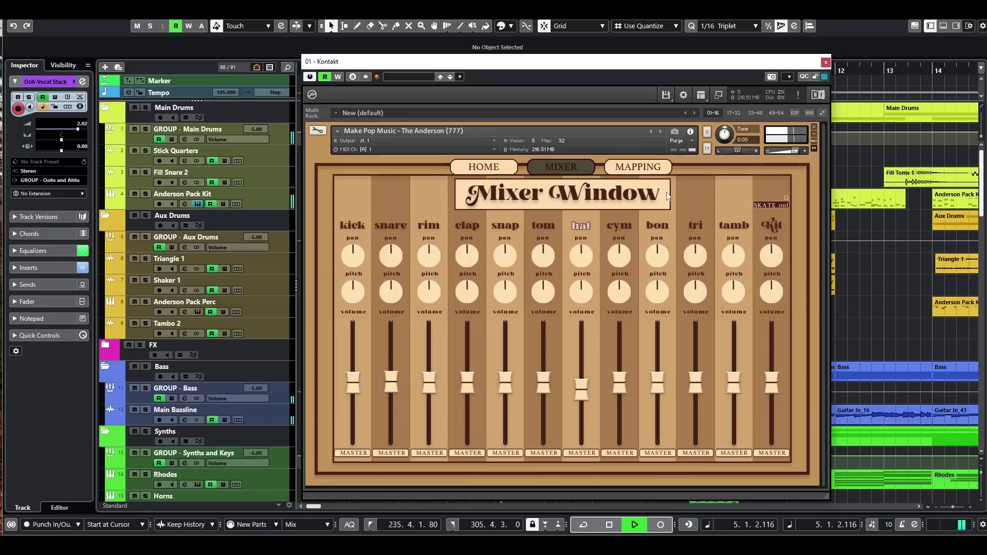
click(638, 167)
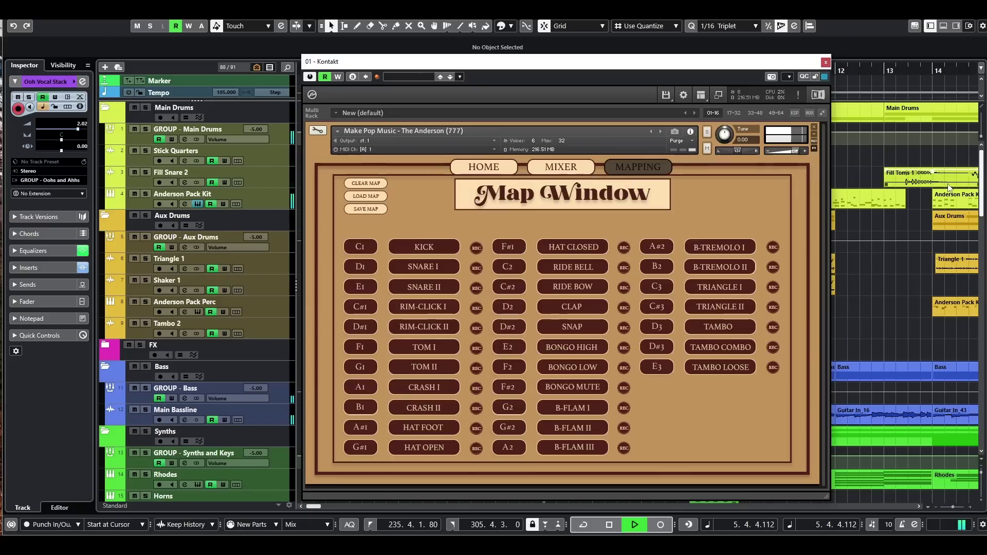
click(826, 63)
Inspect the Main Bassline channel settings and its CLA Bass insert, and close both windows
scroll(188, 261, down, 4)
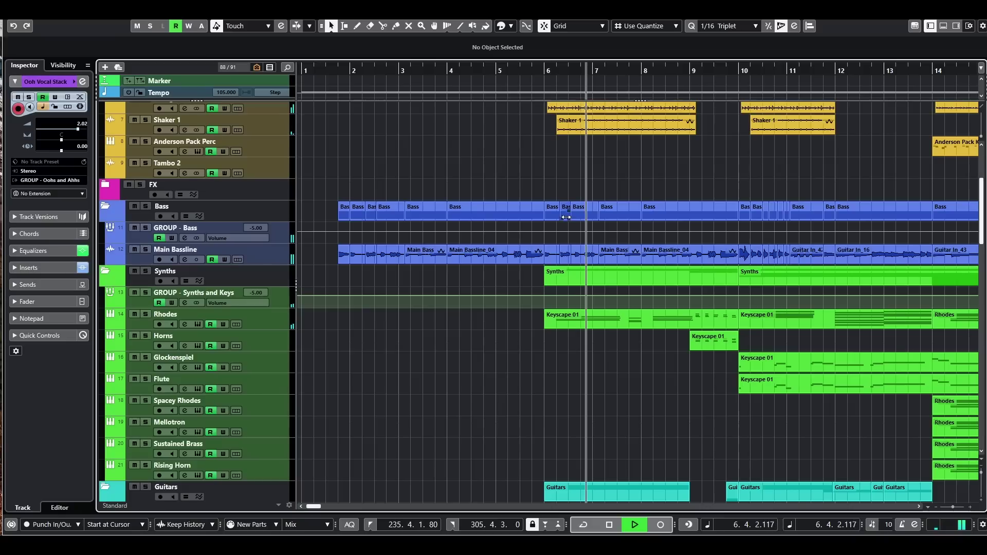
click(185, 260)
click(360, 329)
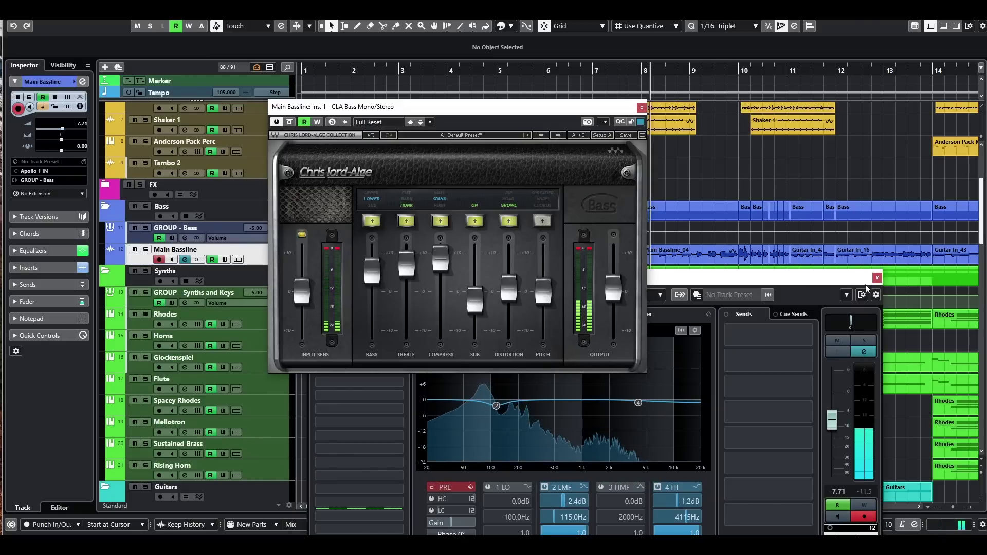
click(877, 278)
drag(626, 112, 611, 160)
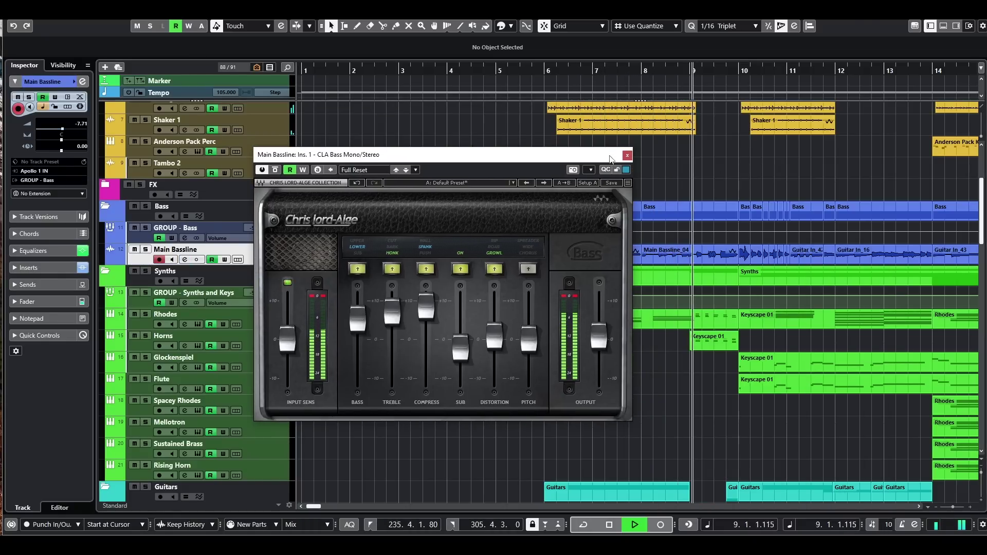
click(627, 155)
Inspect the amp and effects sections of Guitar L's Archetype Cory Wong insert, and close it with the channel settings
scroll(187, 381, down, 4)
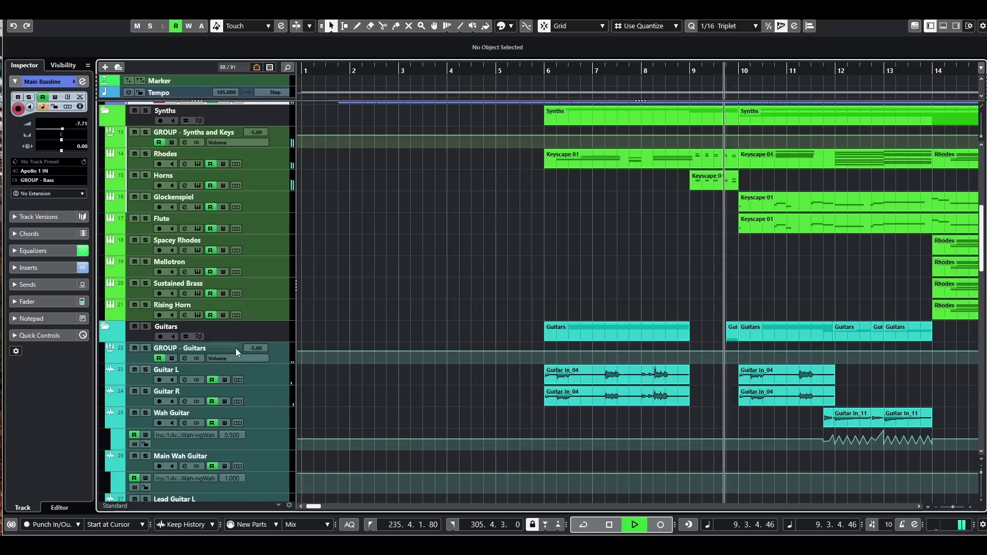
click(186, 380)
click(360, 329)
drag(908, 74, 378, 111)
click(423, 143)
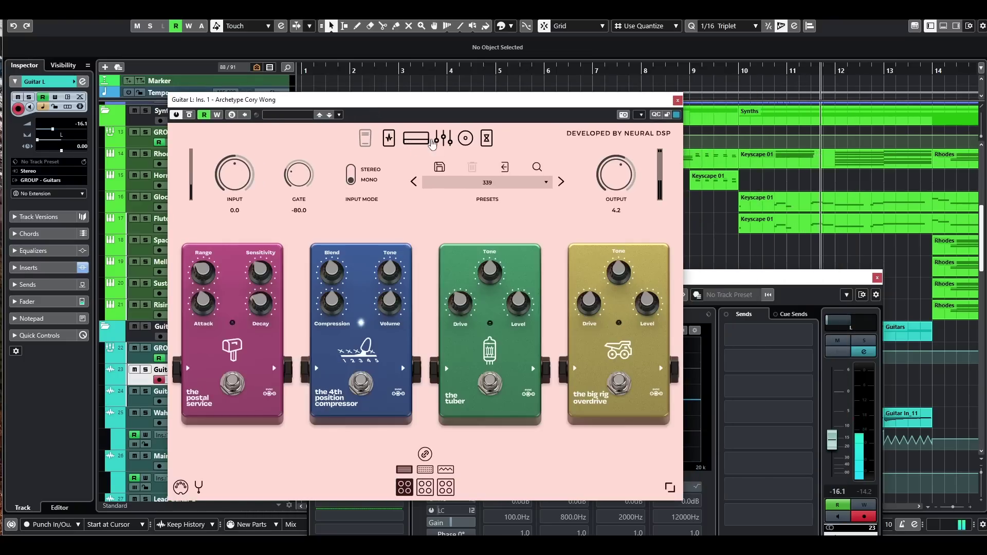
click(415, 138)
click(465, 138)
click(487, 138)
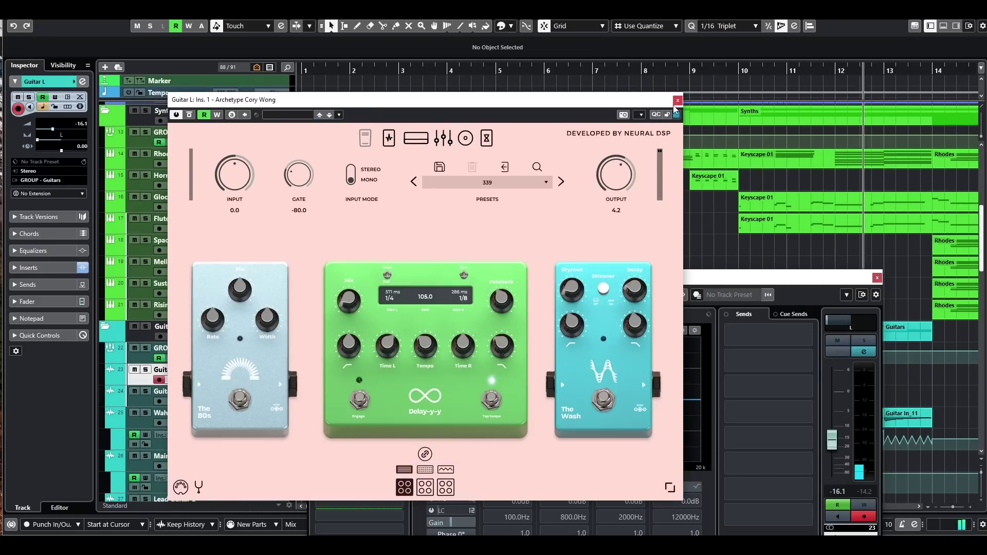
click(678, 100)
click(877, 277)
Review the inserts and sends in the Main Vocal channel settings and close them
scroll(842, 266, down, 10)
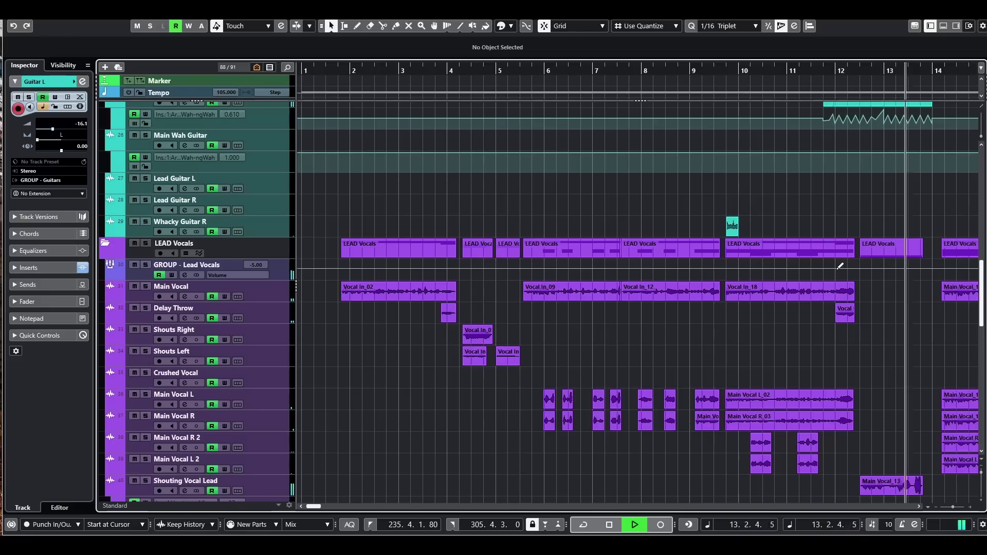
click(185, 297)
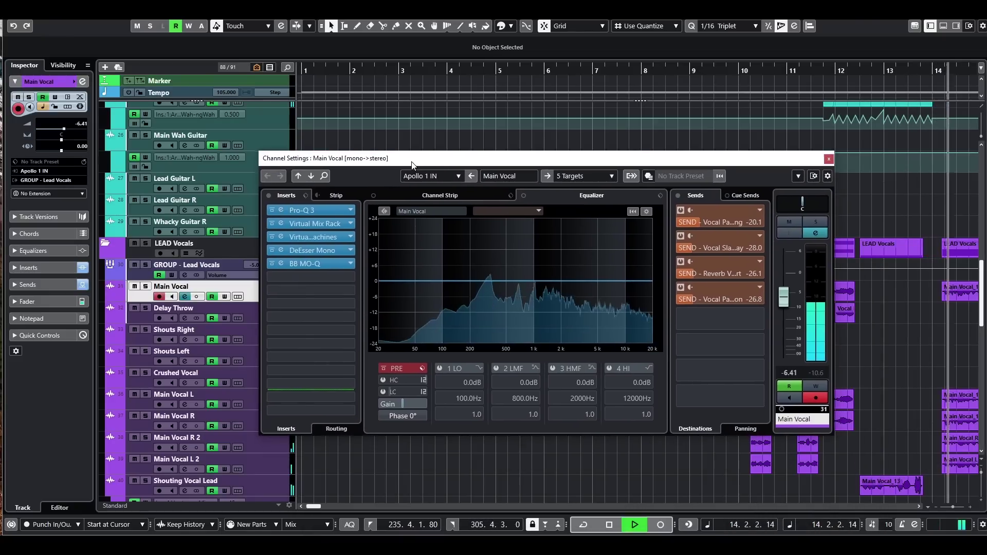
click(830, 163)
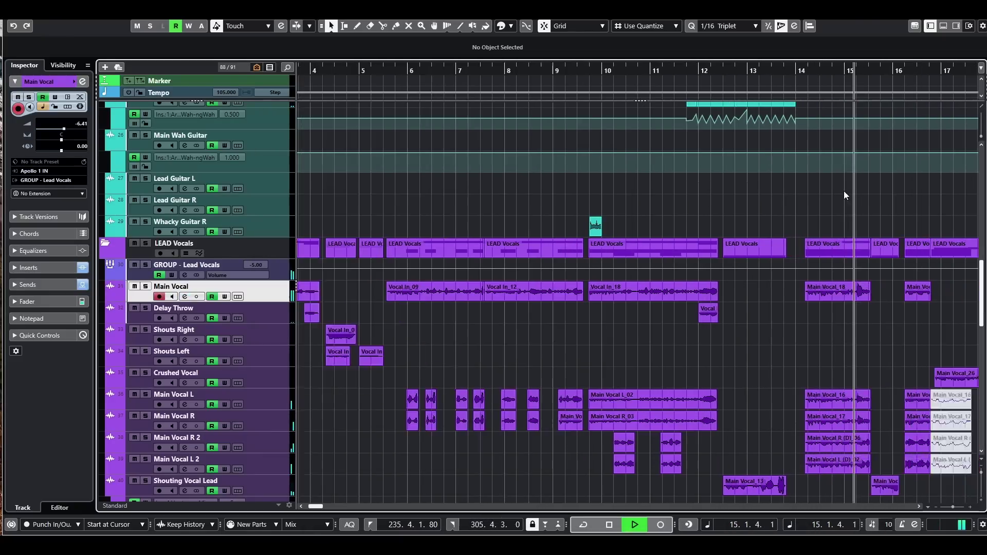
Show the Rhodes track's Keyscape instrument with its Classic Ballad patch and close it
scroll(823, 221, up, 10)
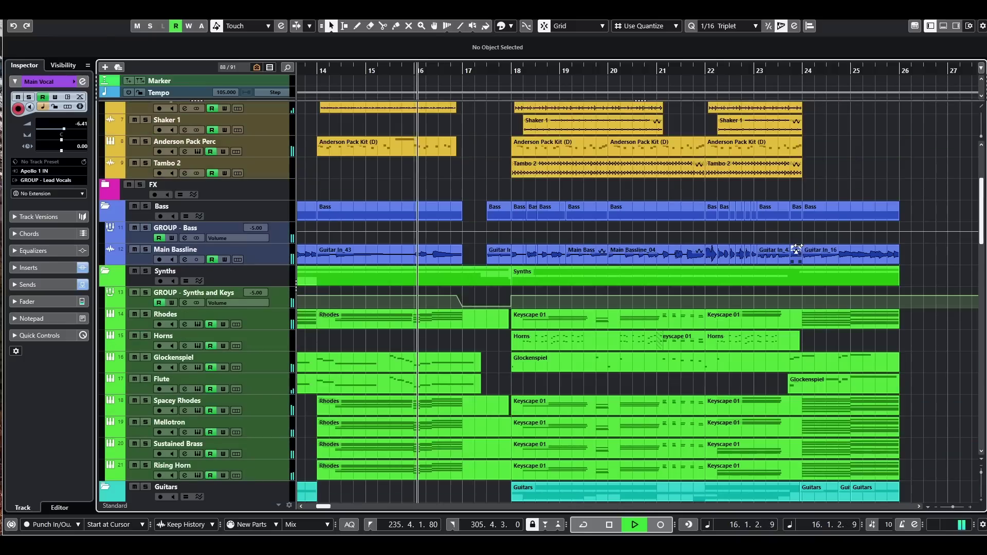
scroll(797, 250, down, 3)
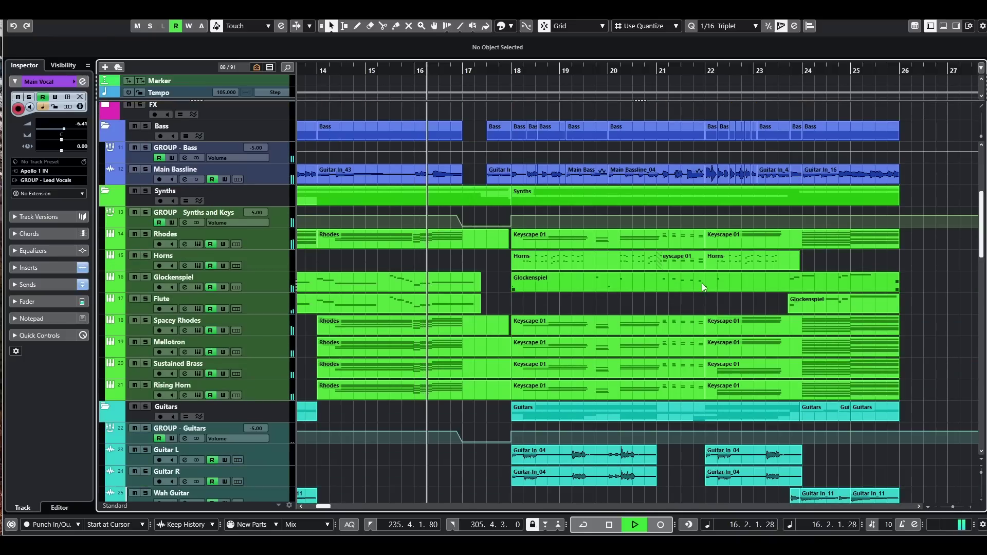
click(198, 246)
drag(626, 121, 636, 47)
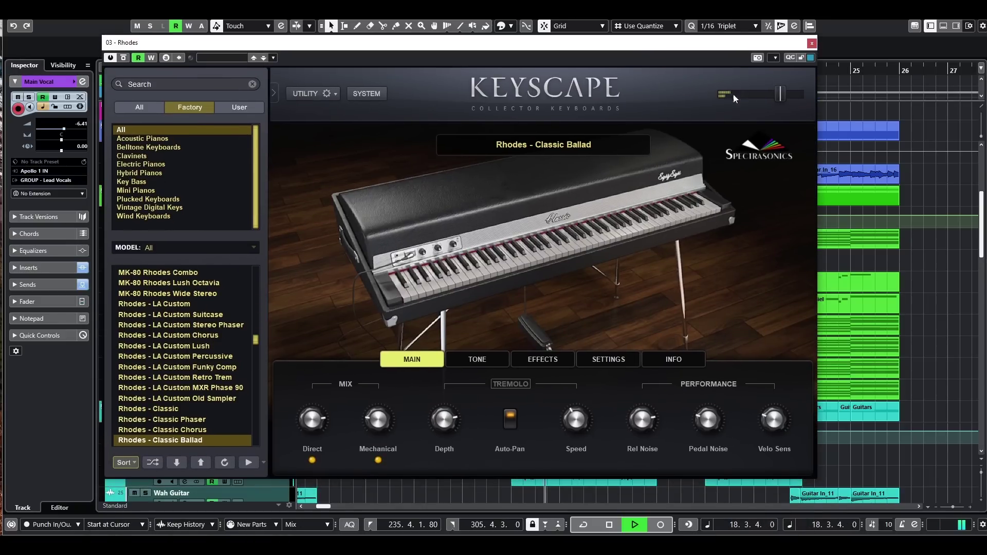
click(812, 43)
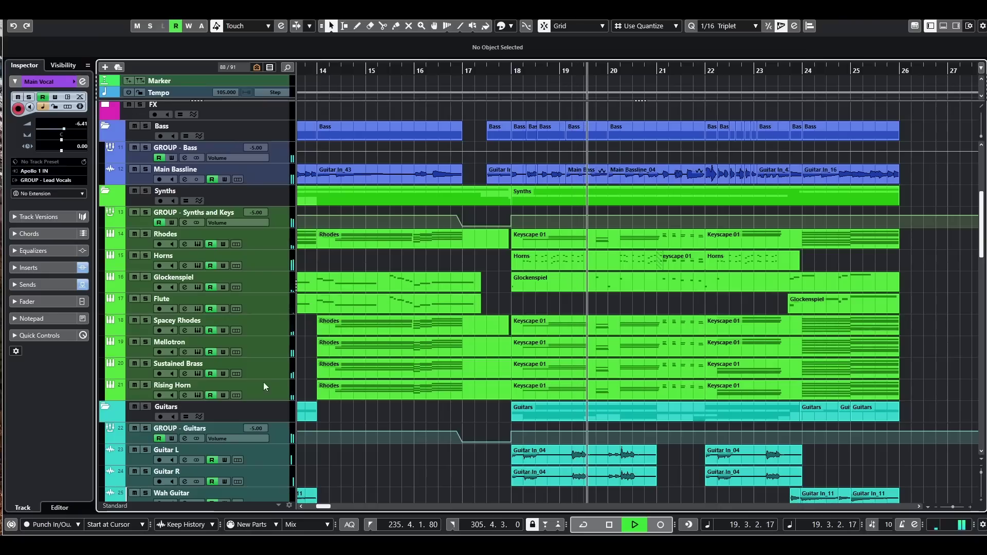
Inspect the mixer and player pages of the Rising Horn track's brass instrument and close it
click(198, 396)
drag(874, 75, 191, 75)
click(254, 108)
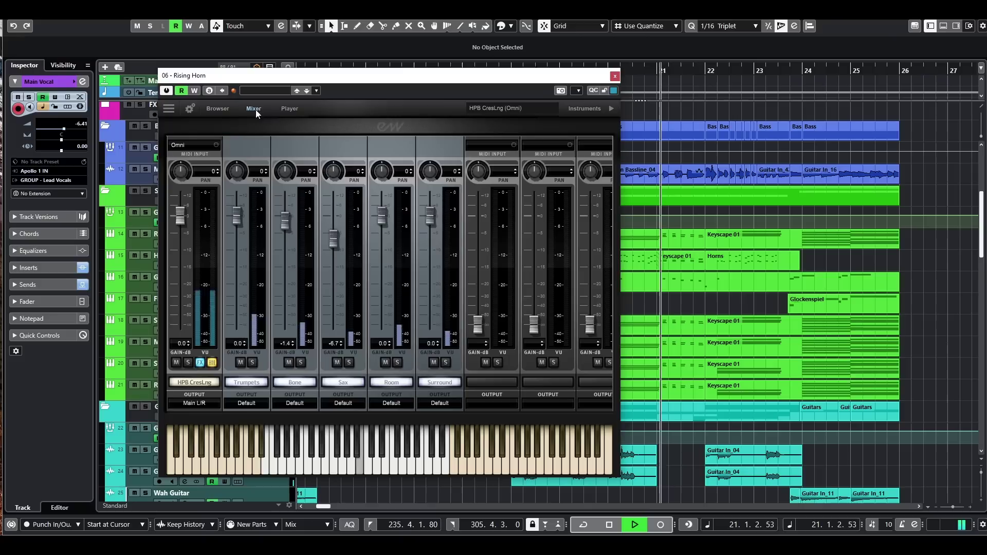
click(283, 109)
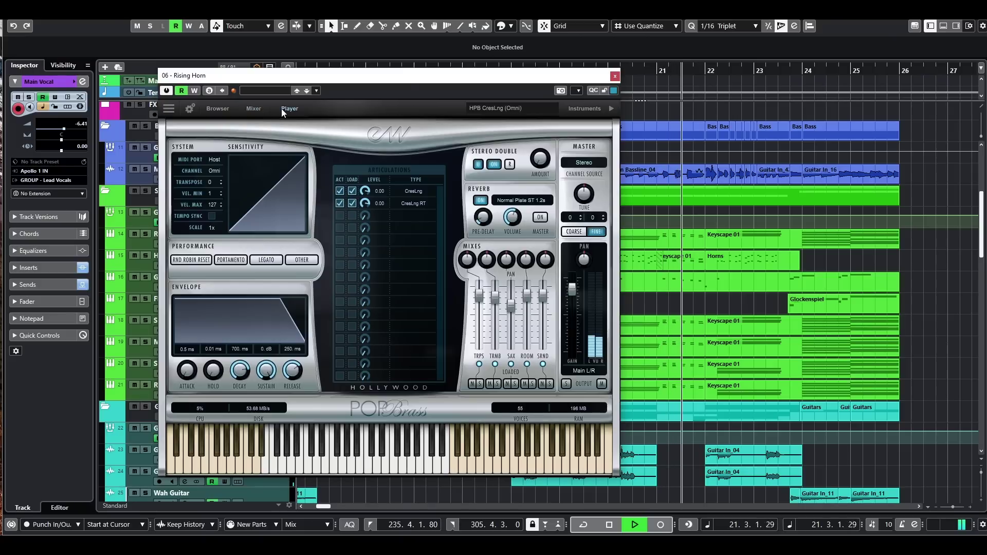
click(615, 76)
Show the Anderson Pack Kit instrument's key mapping once more and close it while the song plays
scroll(634, 270, up, 5)
double_click(634, 270)
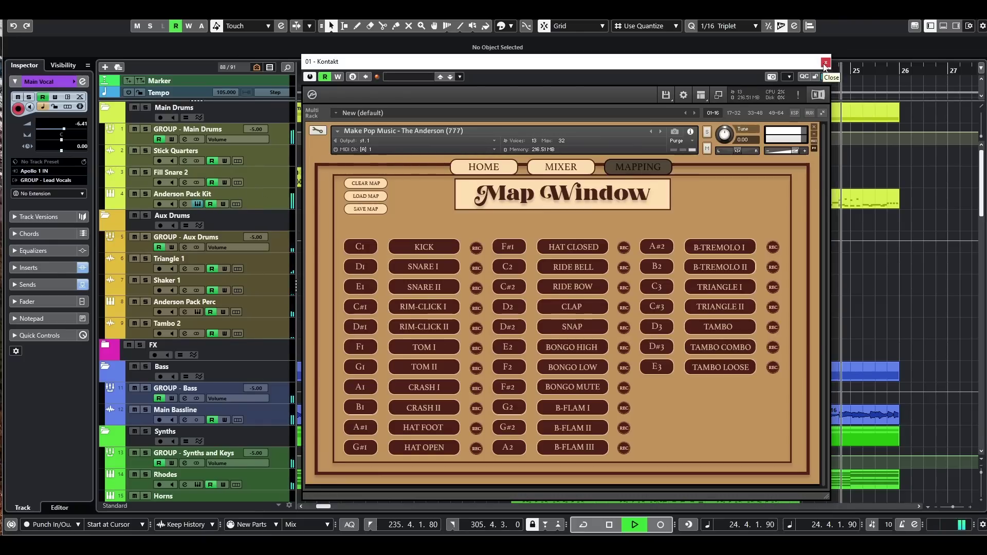
click(825, 63)
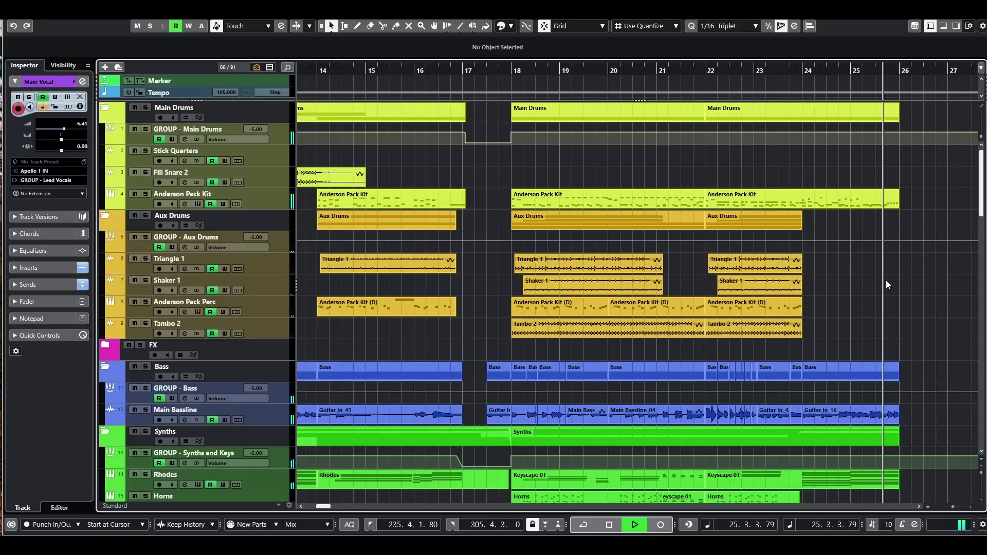